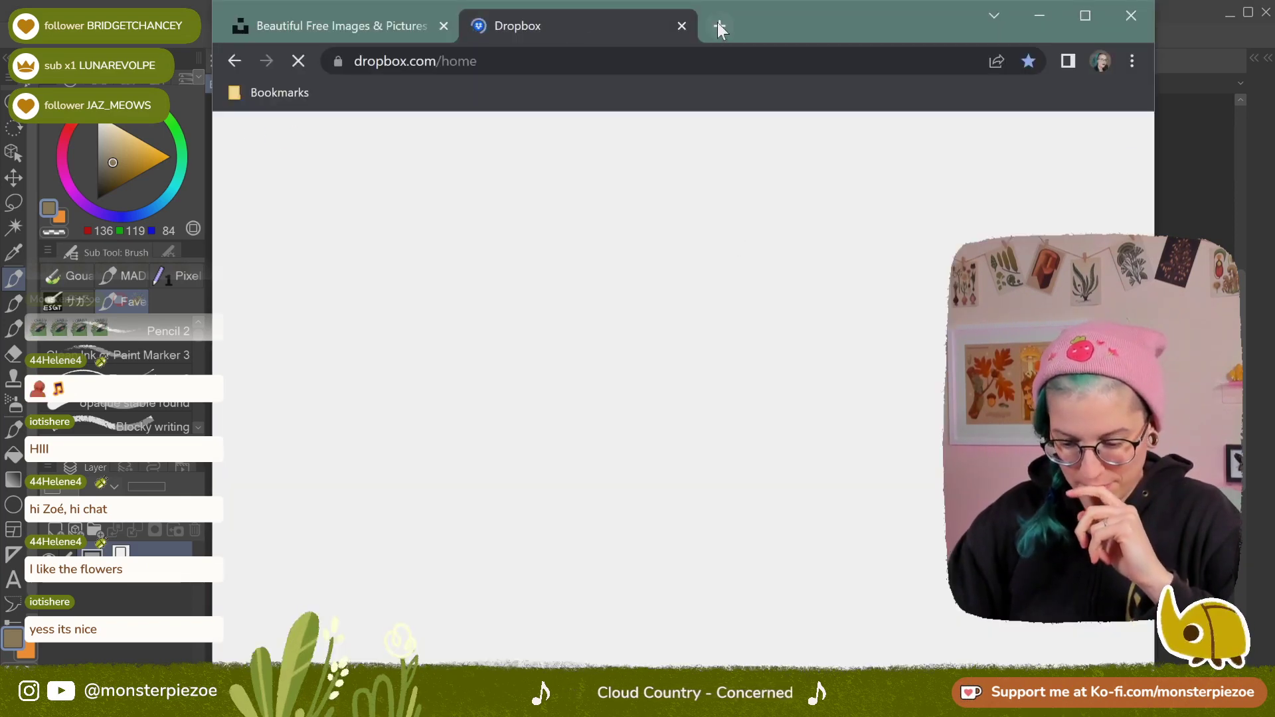
Close the extra browser tabs, search Unsplash for "garden photo" and look through the resulting pictures
left_click(719, 26)
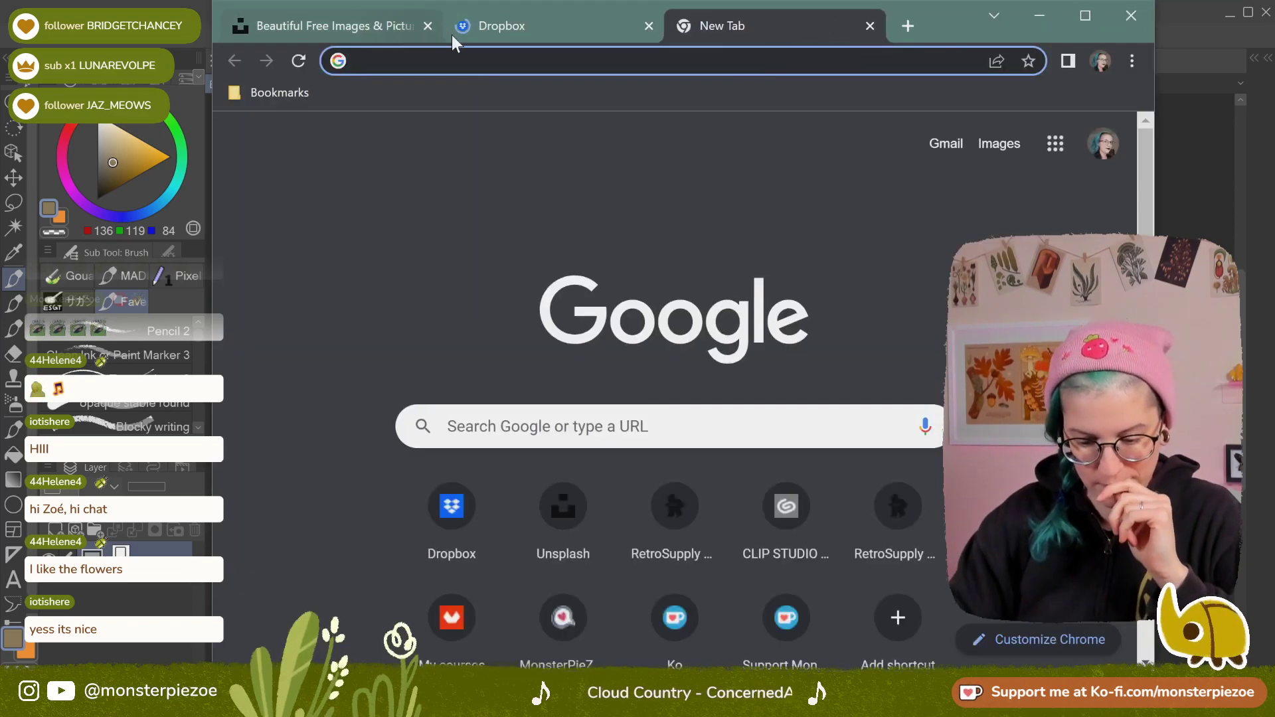
left_click(652, 26)
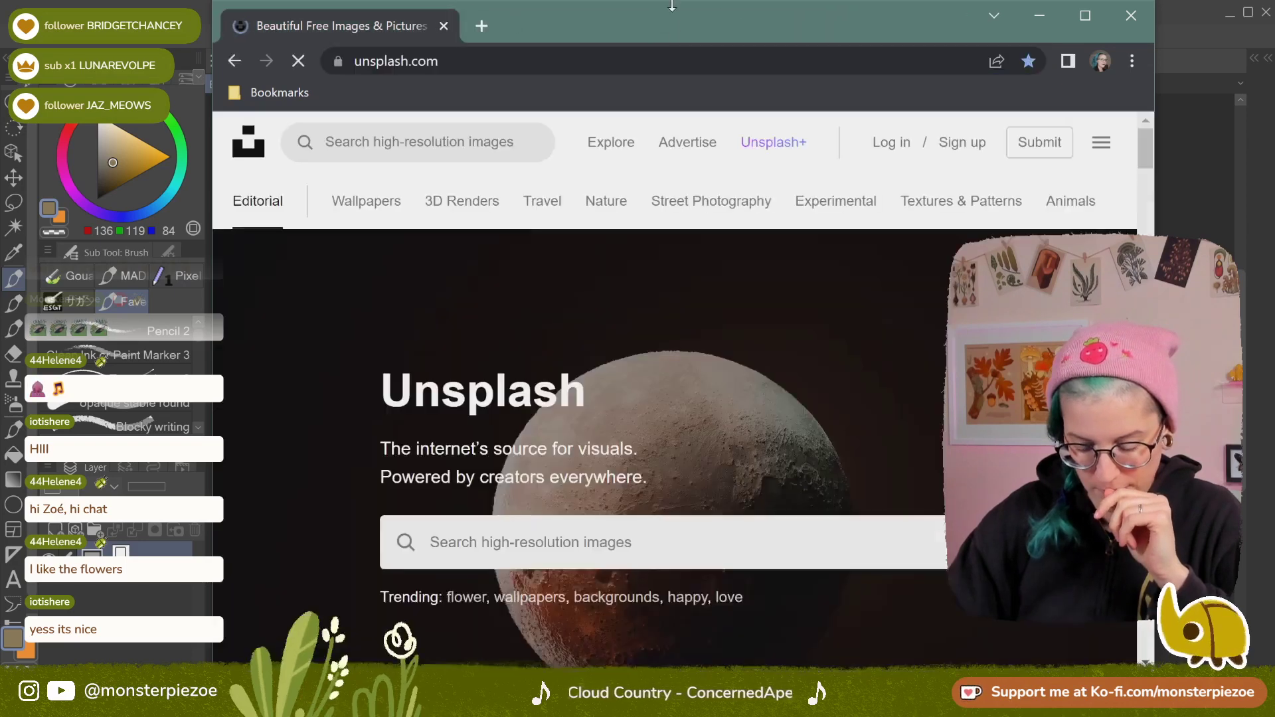
left_click(637, 542)
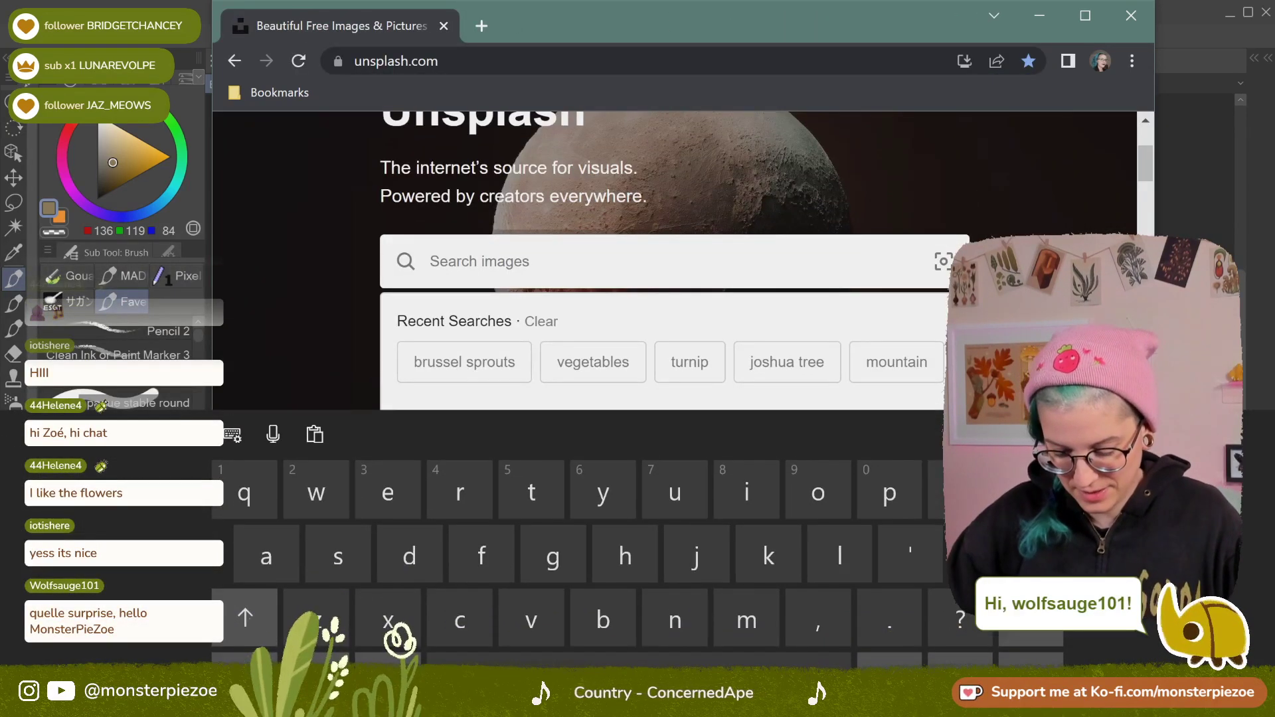
type("gardn")
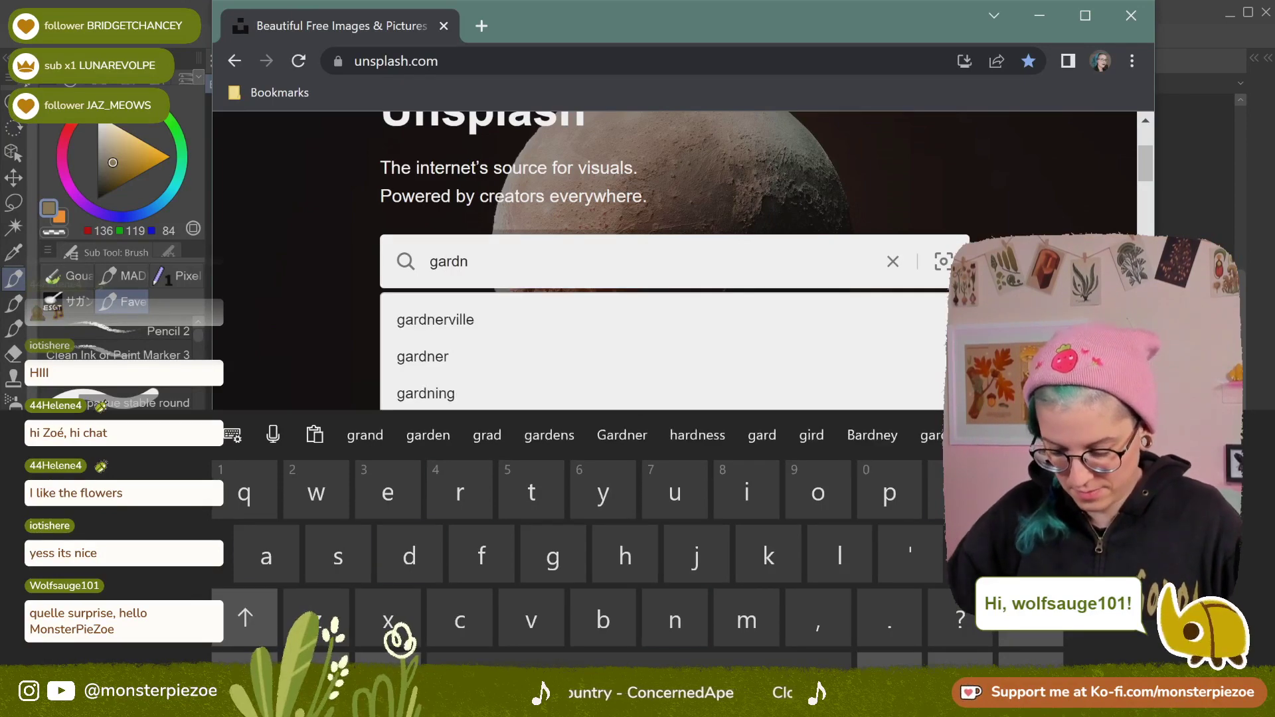
key("BackSpace")
type("en photo")
key("Return")
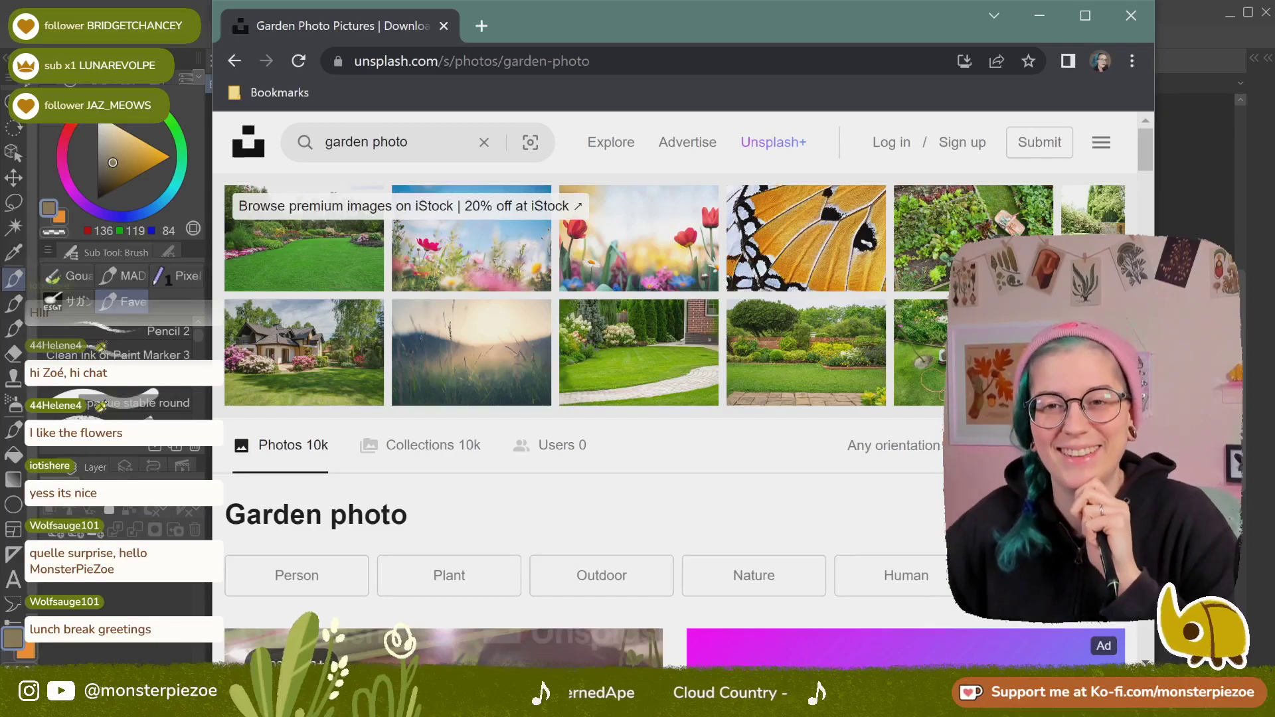
scroll(675, 425, "down", 10)
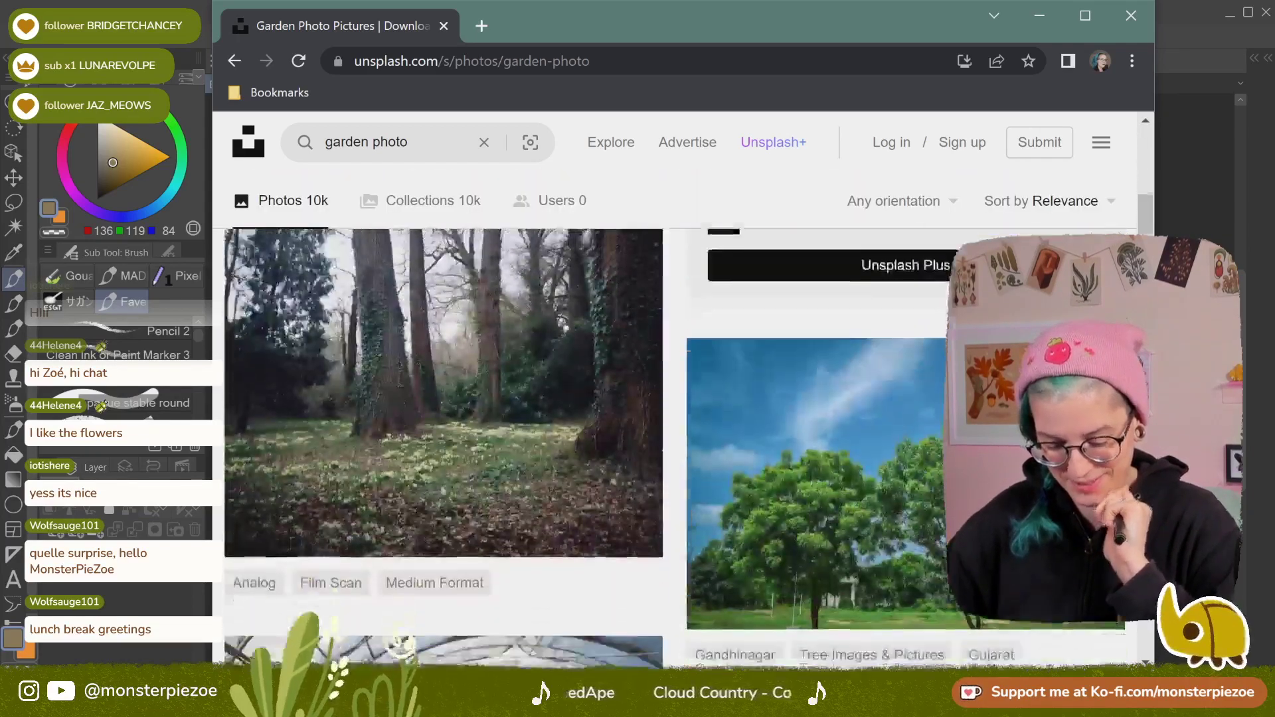
scroll(674, 445, "down", 10)
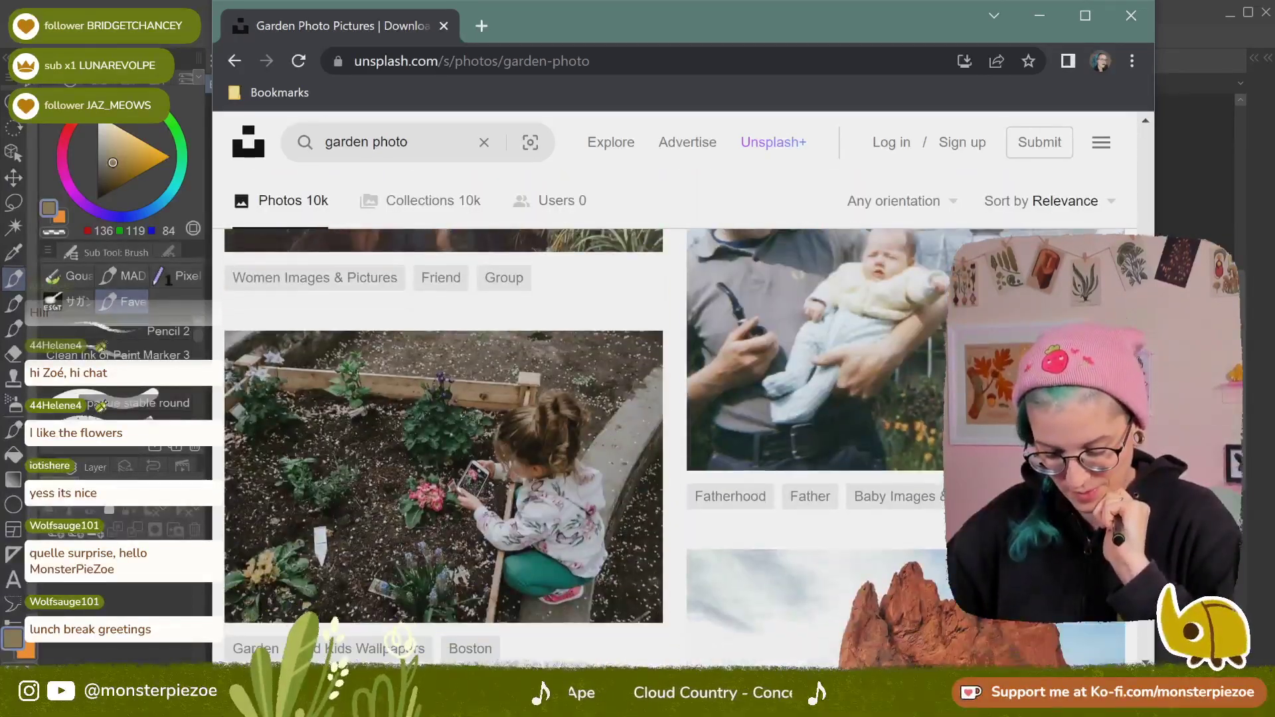
scroll(675, 445, "down", 5)
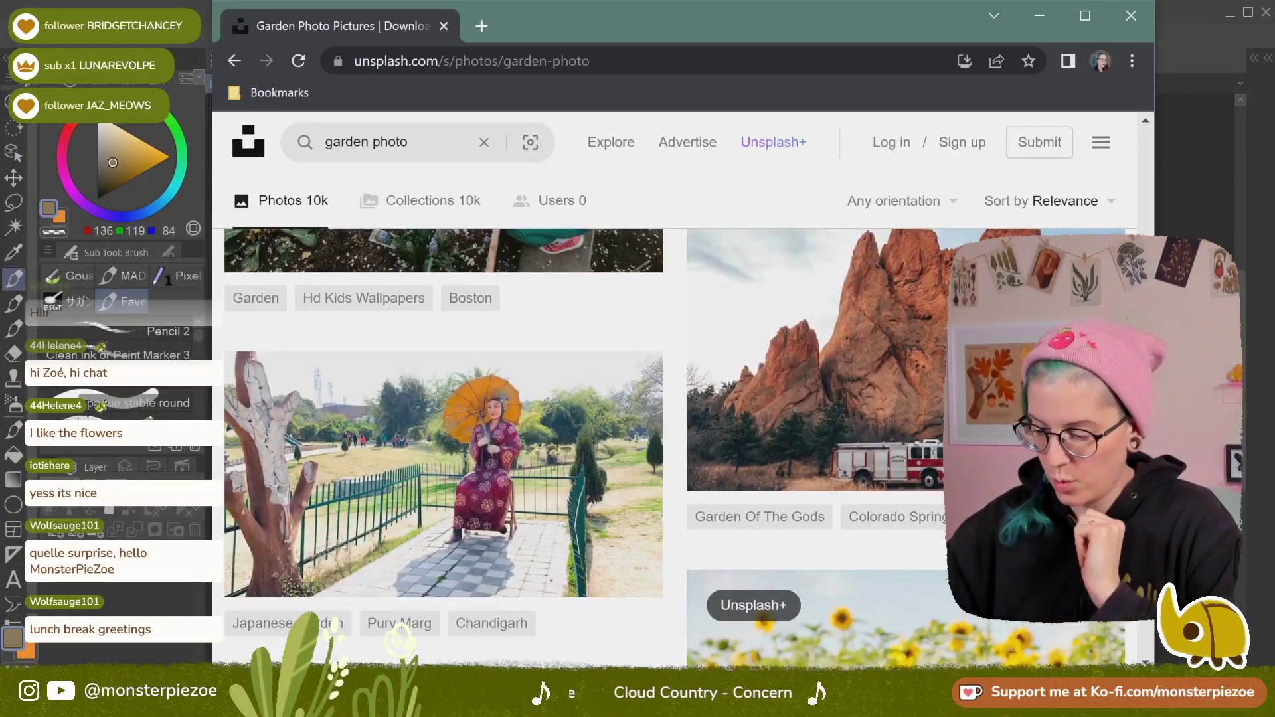
Switch to Clip Studio Paint and open the layered veggies illustration from the Clip Studio Zeuh folder
left_click(1197, 34)
left_click(20, 37)
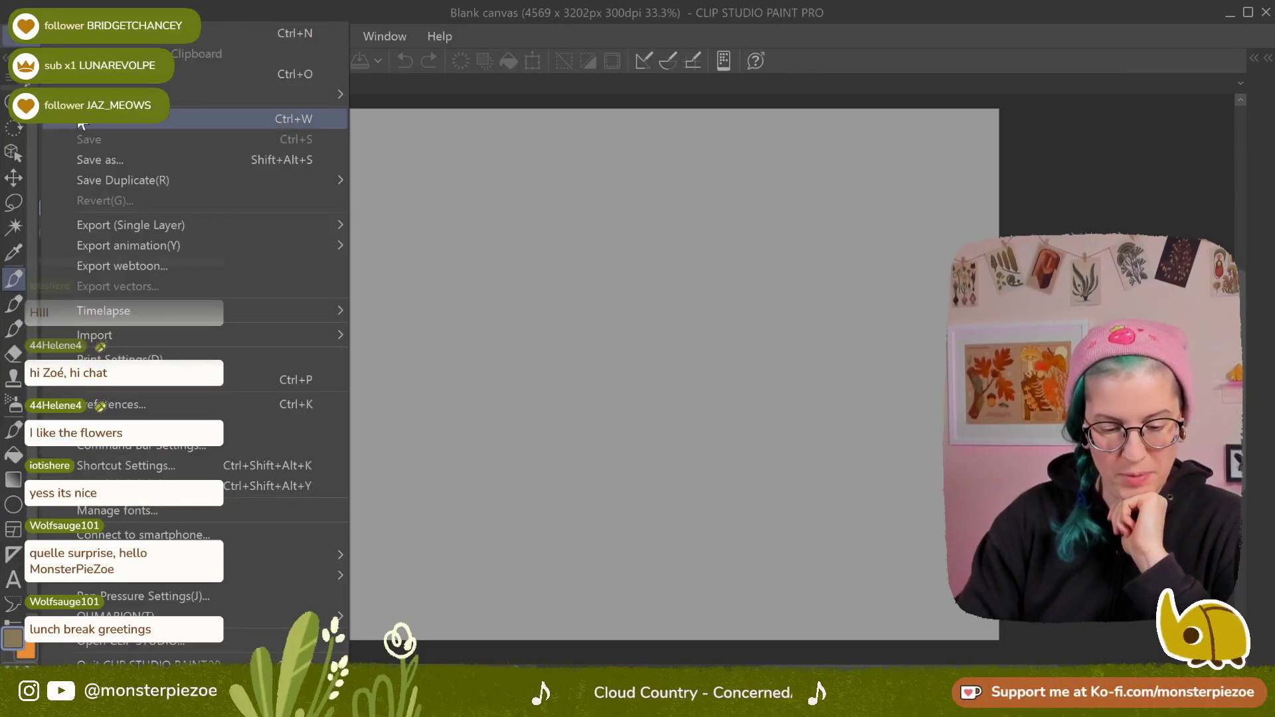
left_click(99, 74)
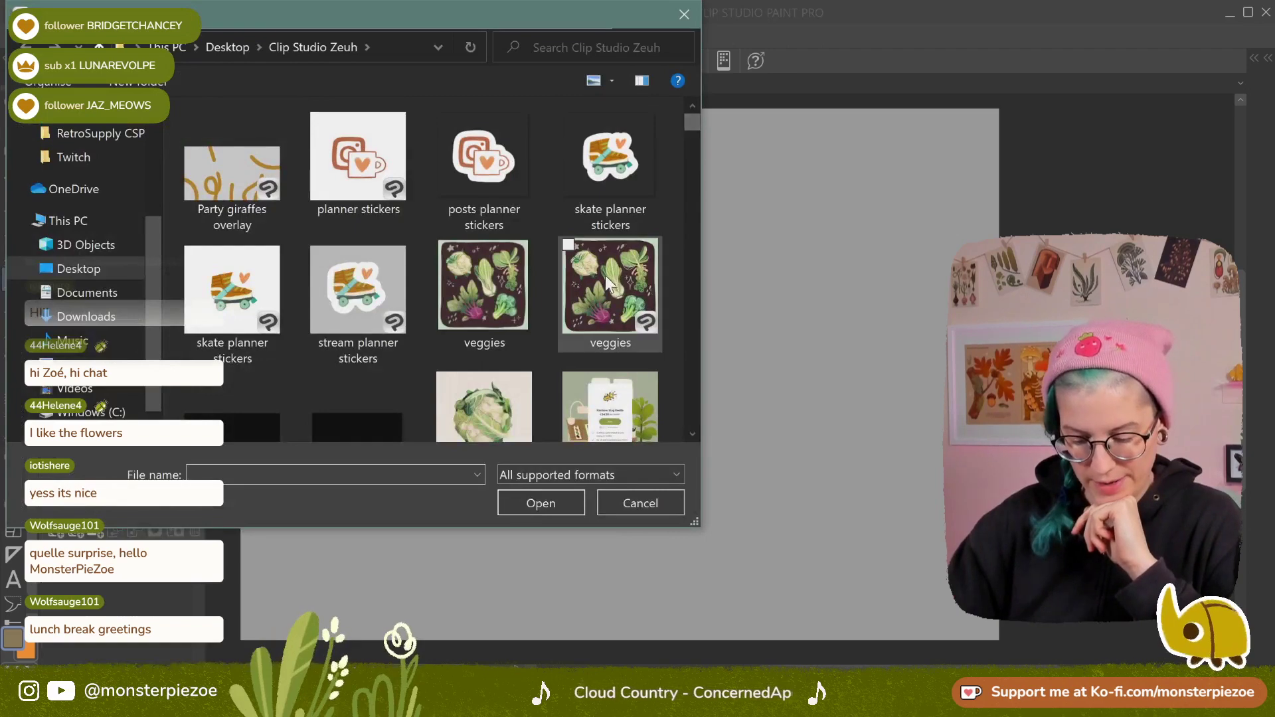
left_click(605, 280)
left_click(548, 506)
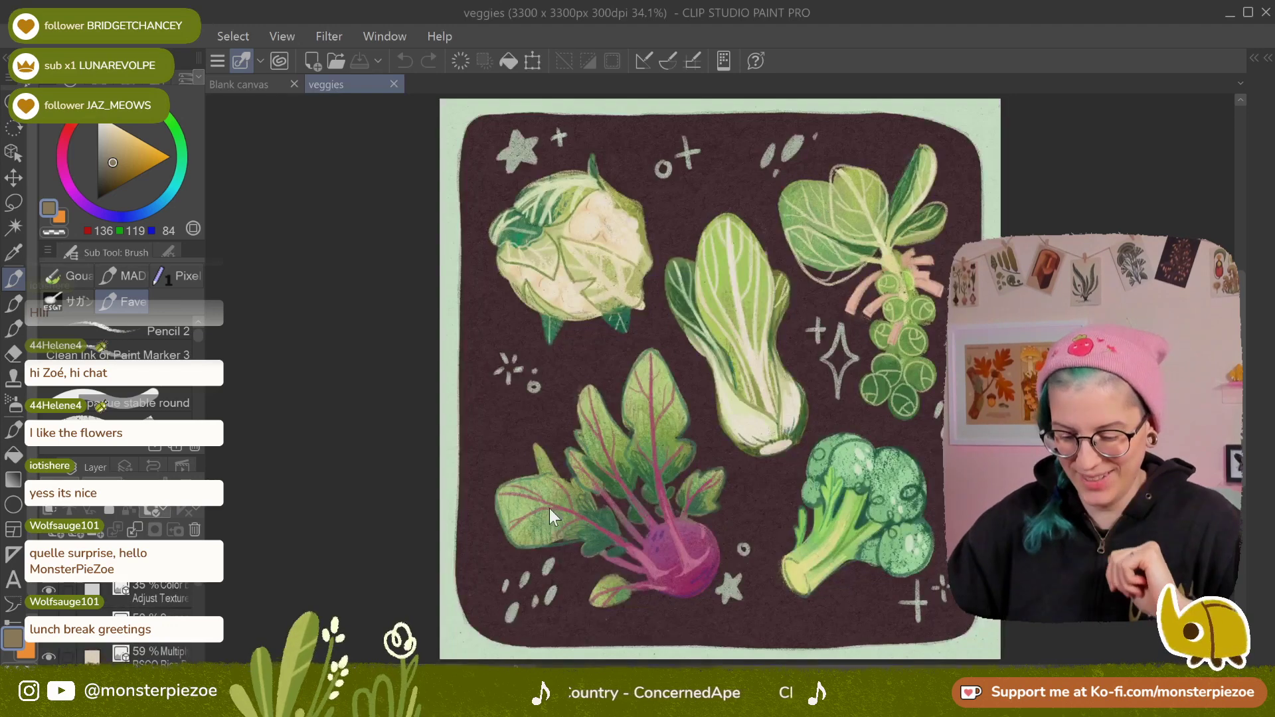
left_click_drag(549, 508, 418, 501)
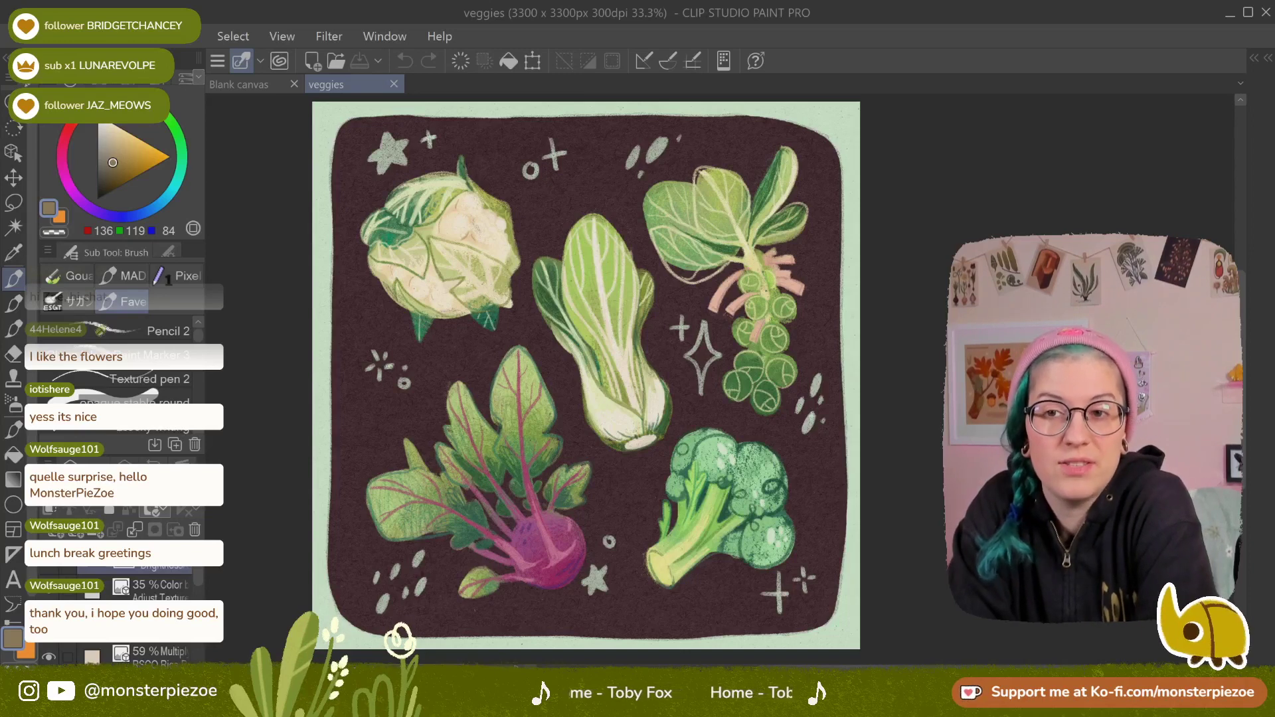
left_click(253, 83)
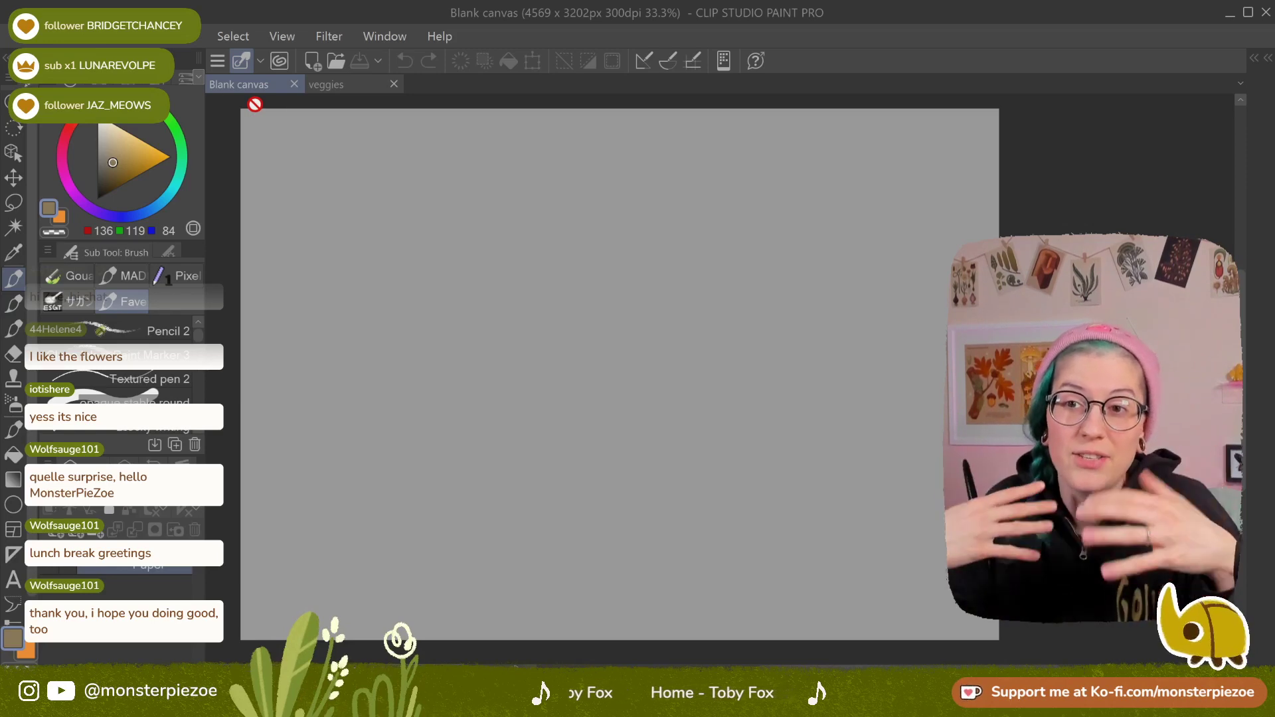
left_click(347, 89)
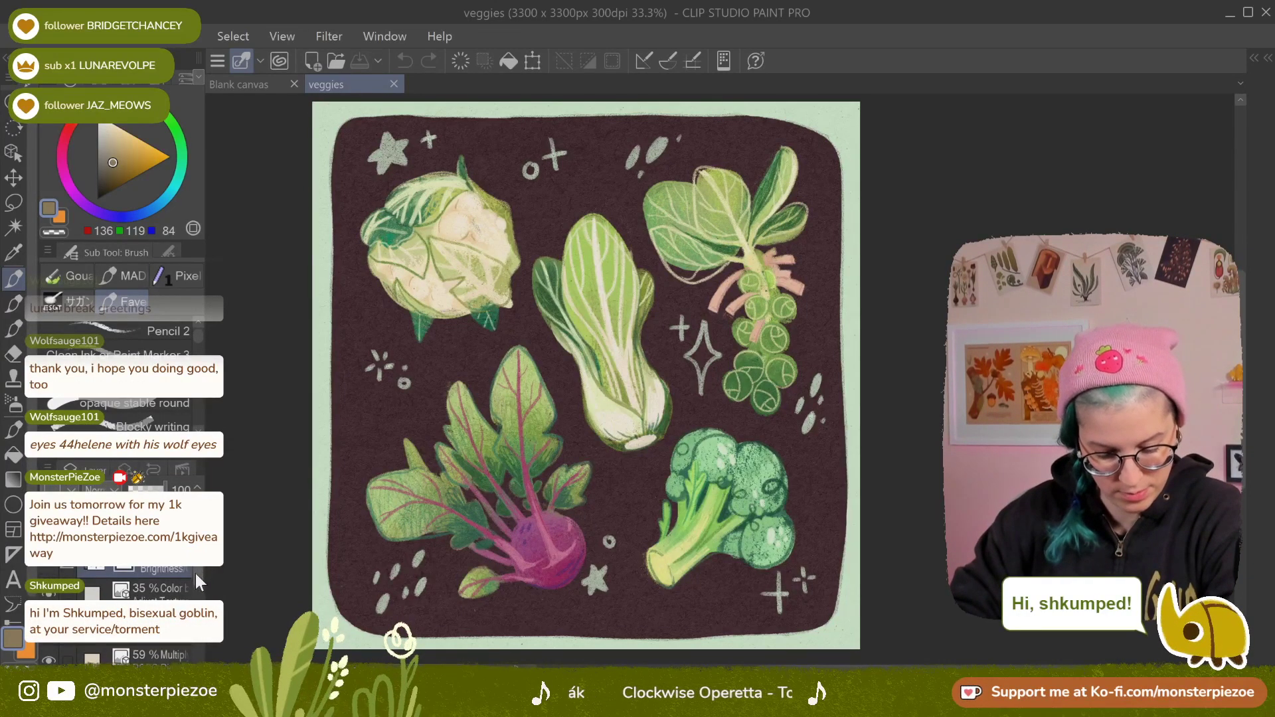
scroll(195, 572, "down", 5)
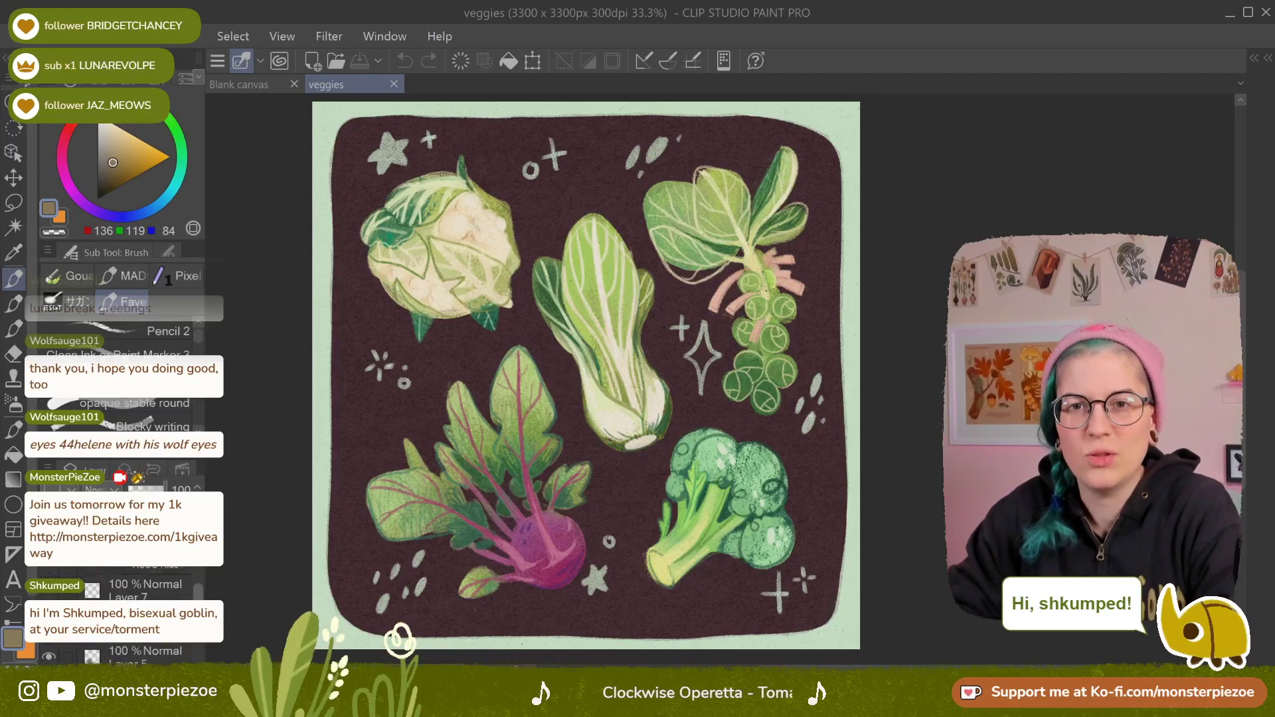
scroll(192, 584, "down", 2)
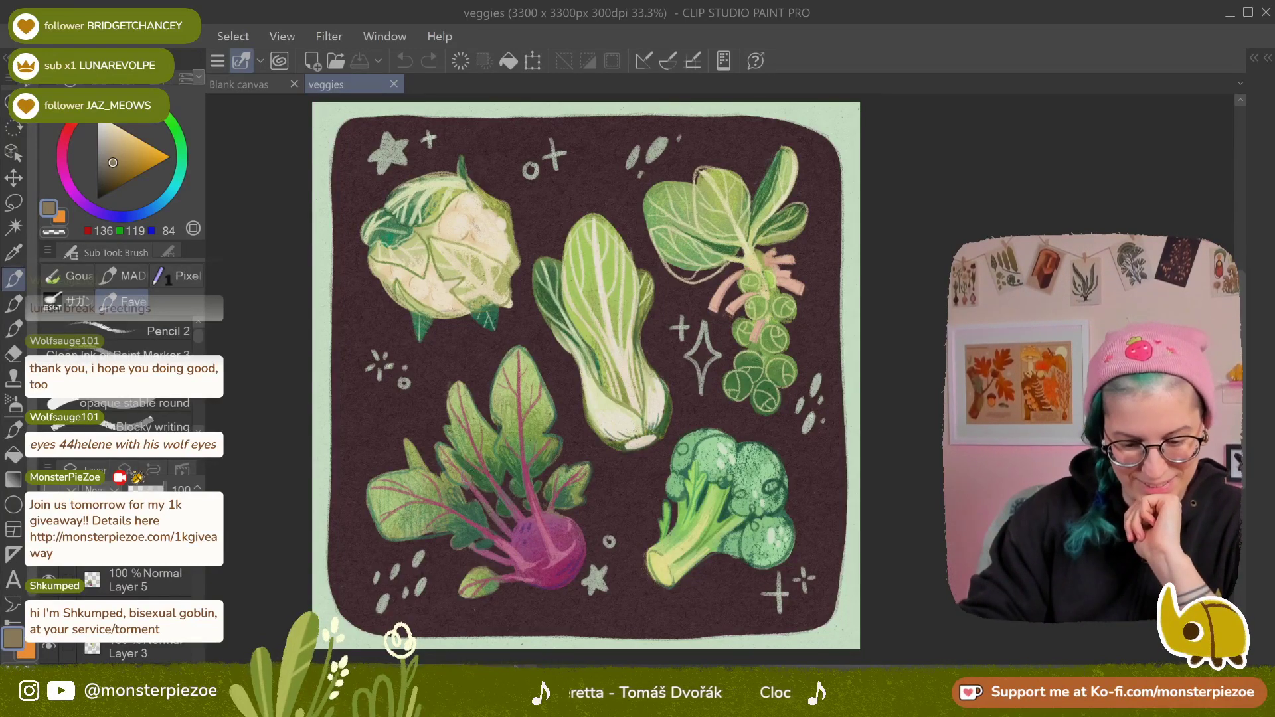
Move the dock holding the colour wheel, brushes and layers to the opposite side of the canvas
left_click_drag(103, 60, 1229, 85)
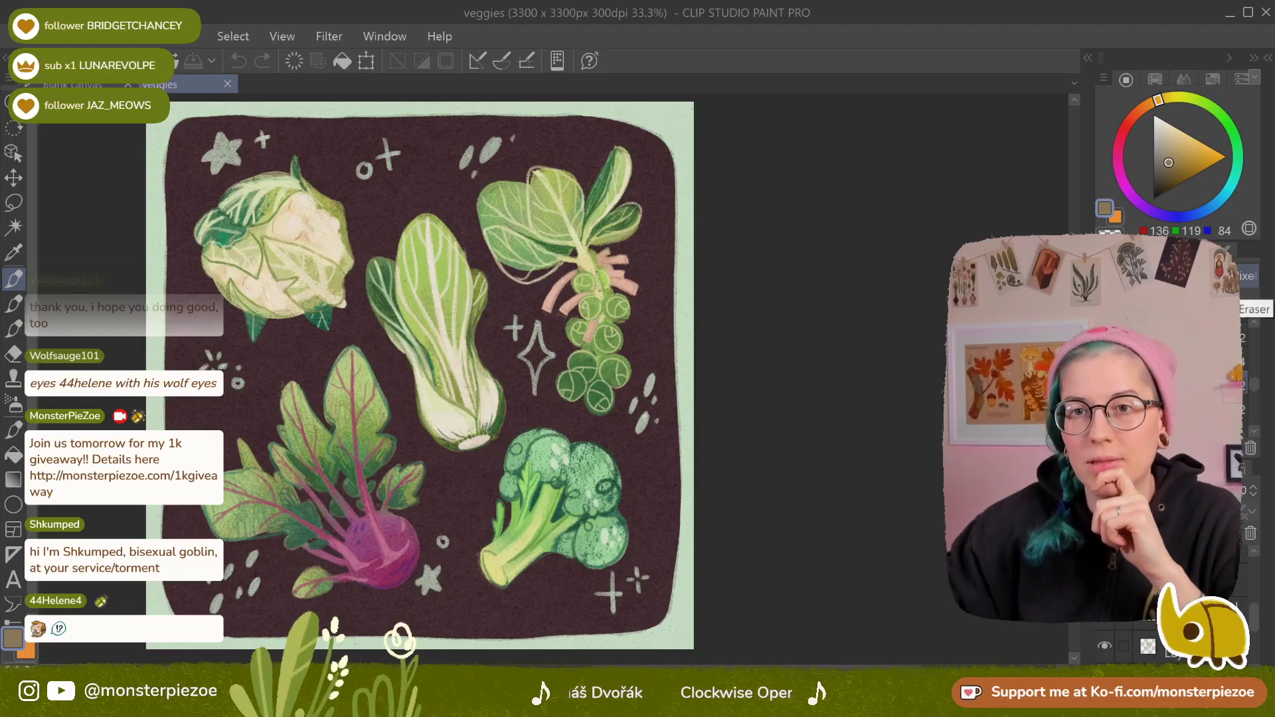
left_click_drag(599, 293, 791, 301)
scroll(677, 315, "down", 1)
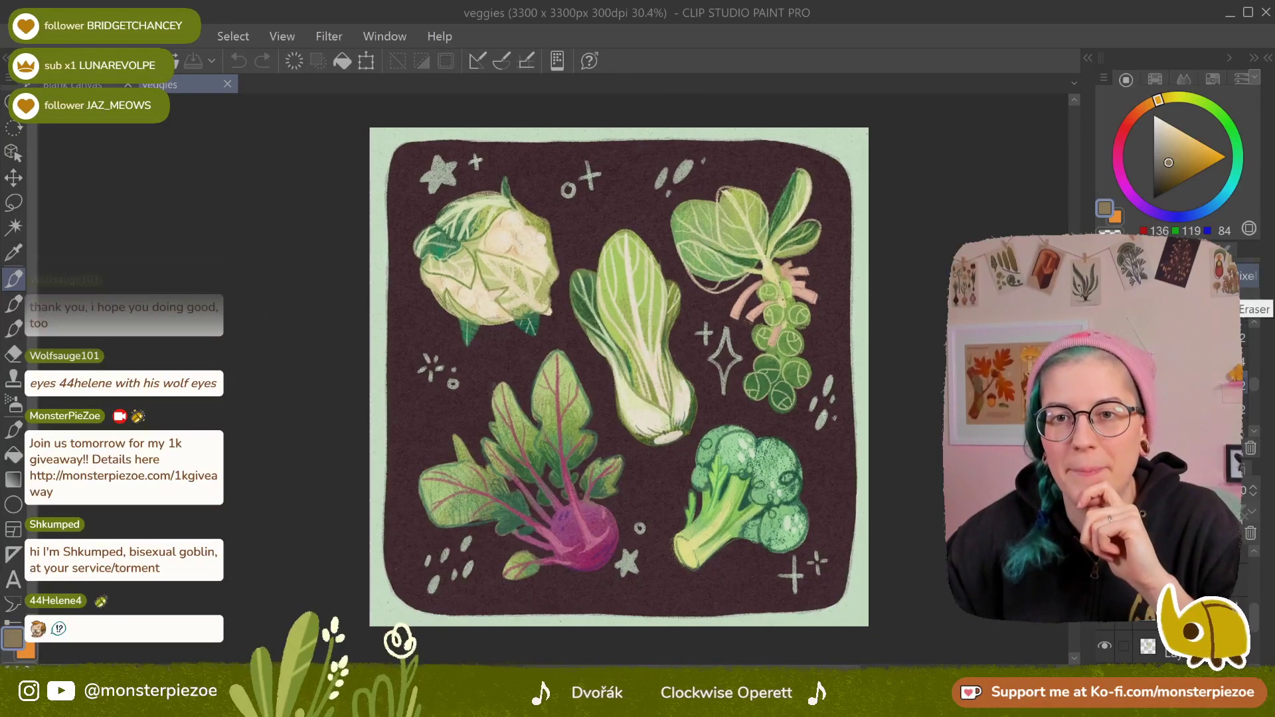
left_click_drag(668, 114, 634, 120)
left_click_drag(587, 381, 607, 371)
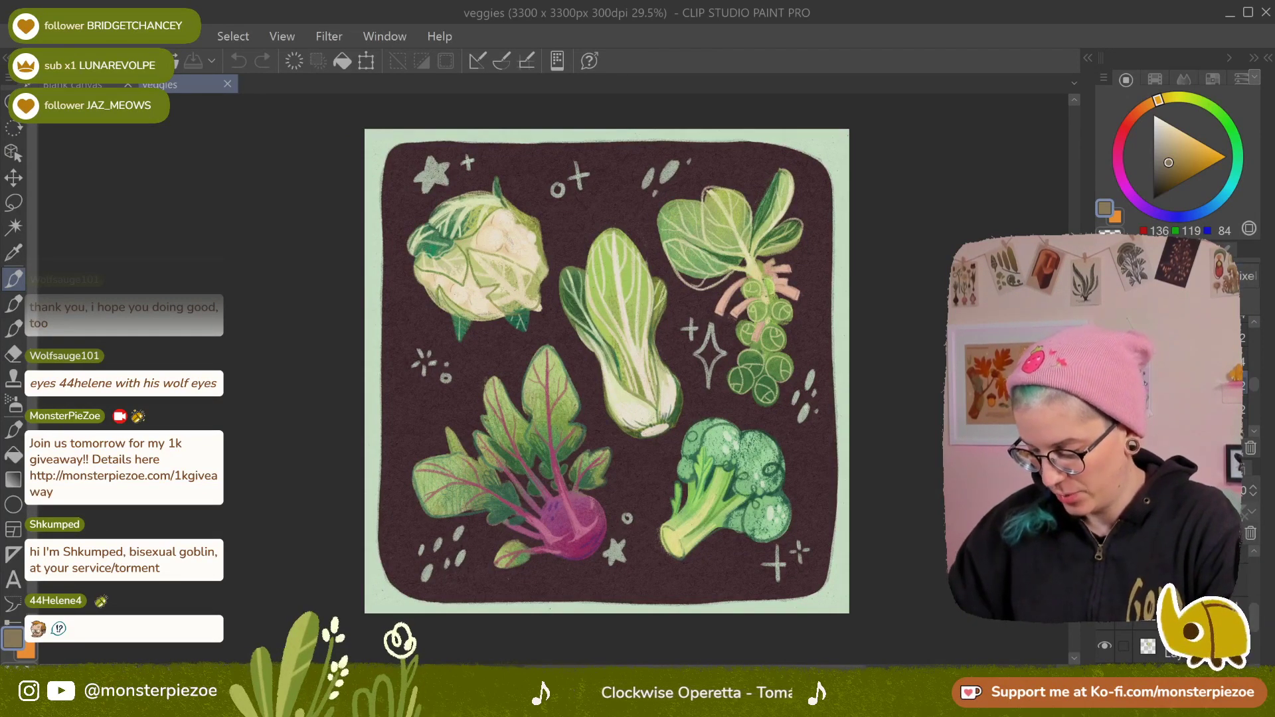
Hide the grey stars, sparkles and other small decorations around the vegetables
left_click_drag(1251, 460, 1251, 439)
left_click_drag(1254, 612, 1257, 586)
left_click(1105, 656)
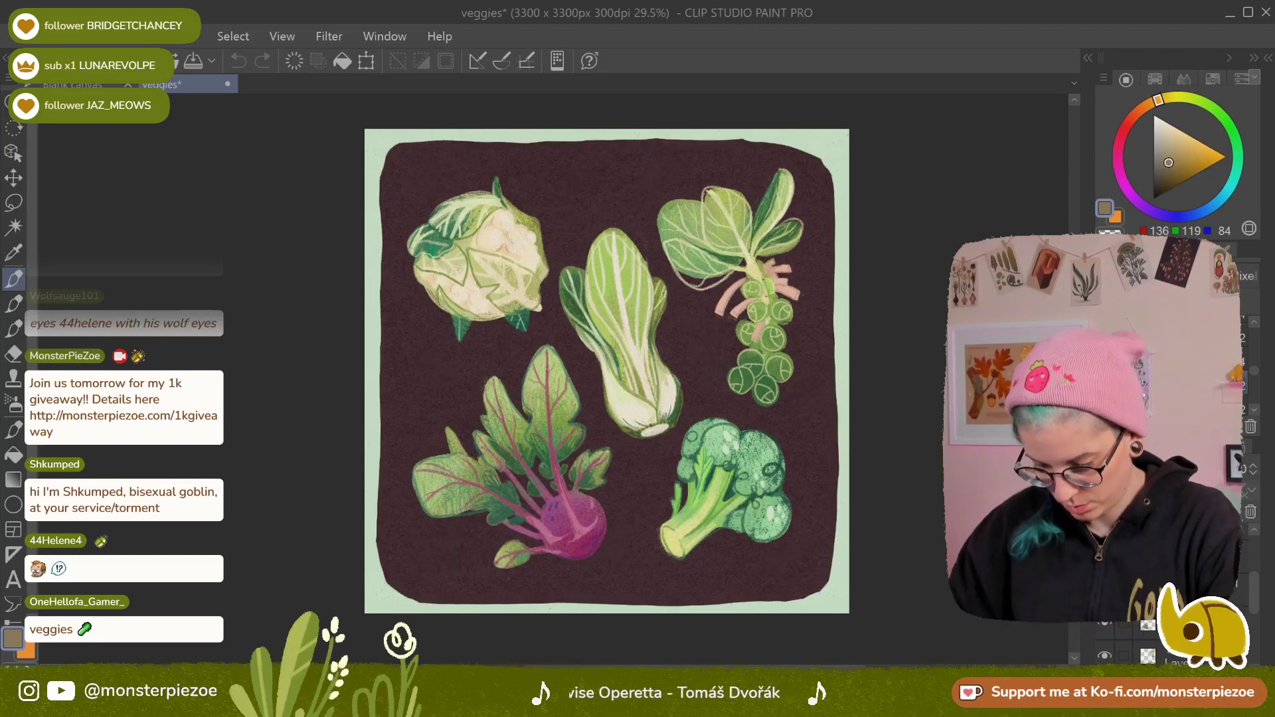
left_click(1105, 656)
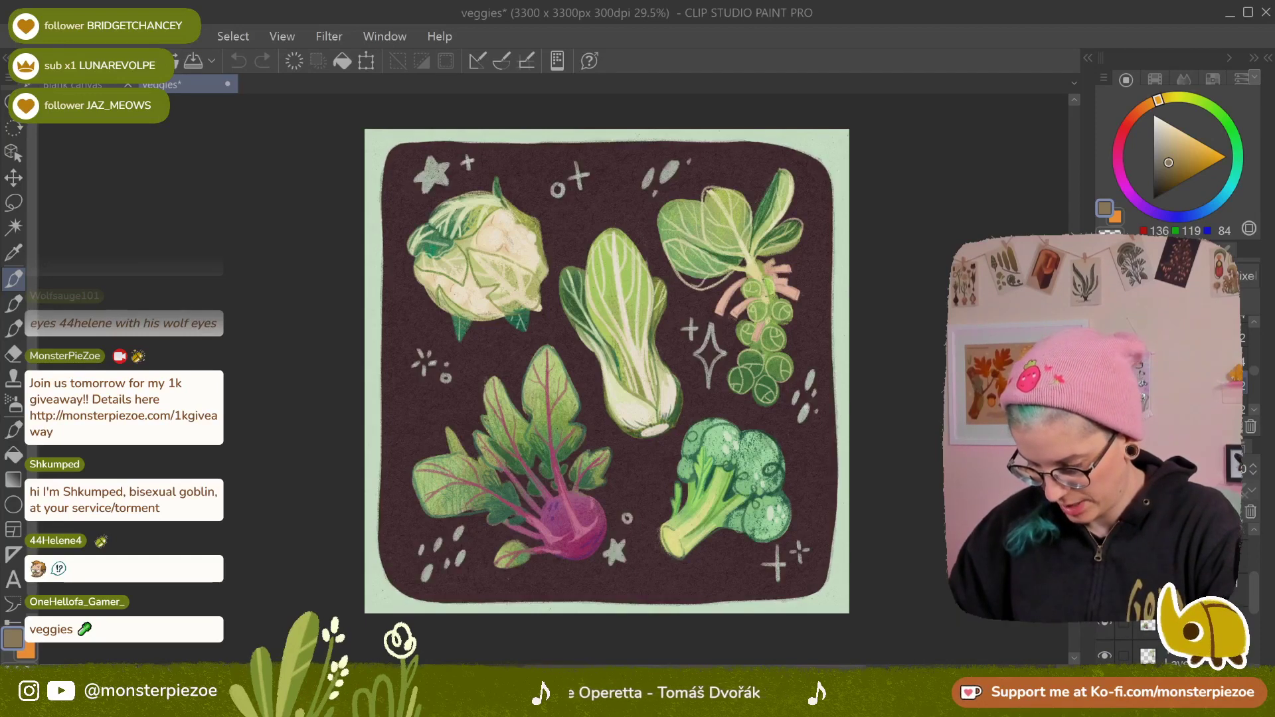
left_click(1104, 595)
left_click(1104, 625)
left_click(1104, 625)
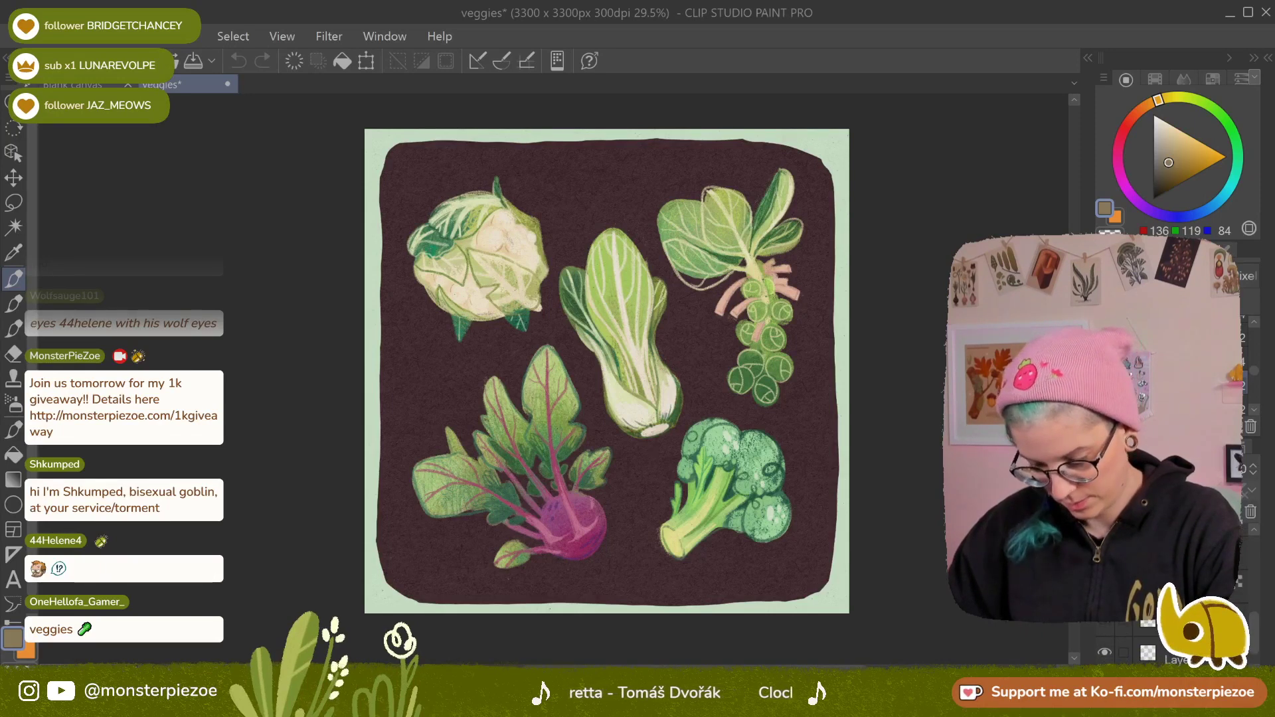
Hide the pale green border so the dark background fills the whole canvas
left_click(1105, 652)
left_click(1105, 652)
left_click_drag(1252, 642, 1252, 651)
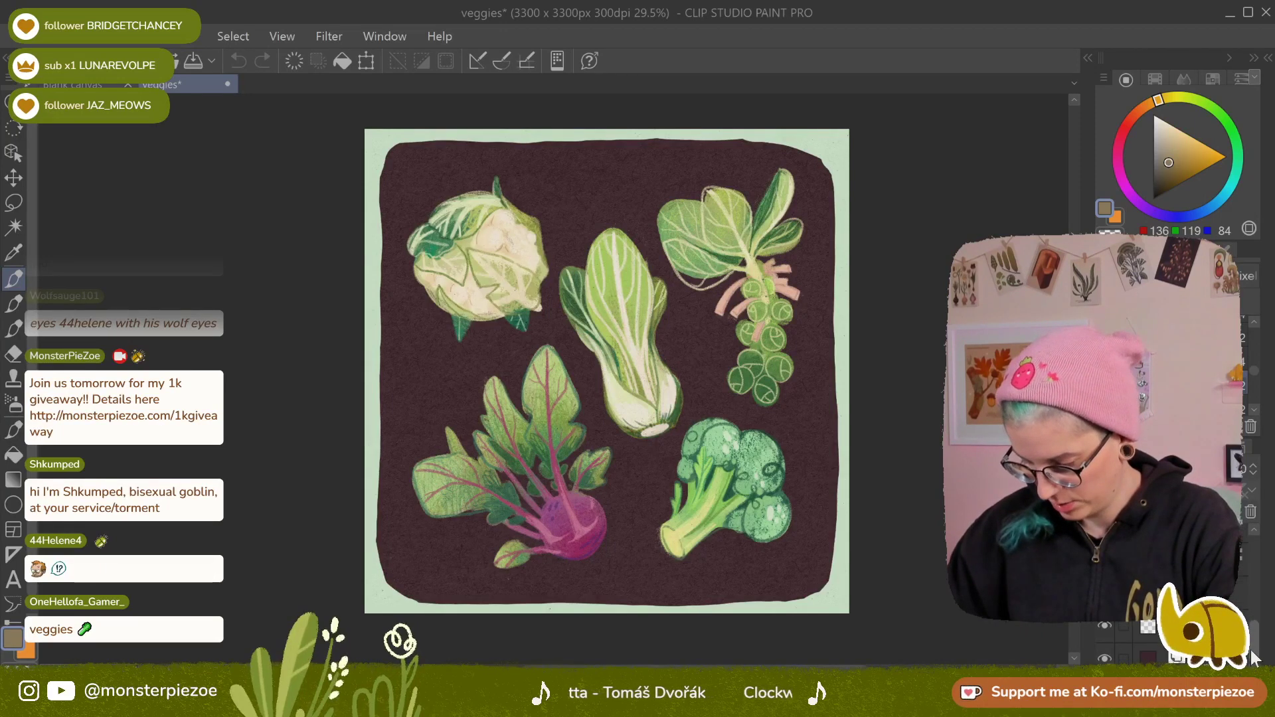
left_click(1104, 627)
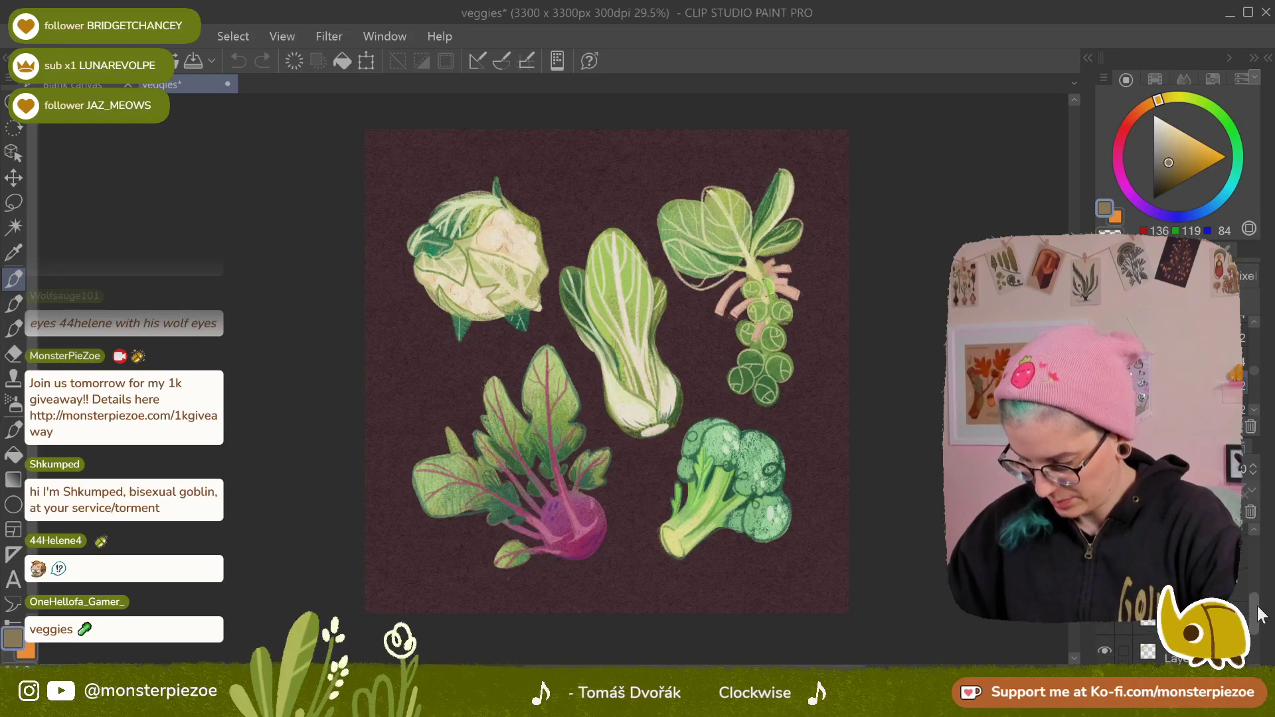
Move a layer higher in the layer stack and add a layer folder
left_click_drag(1258, 606, 1256, 592)
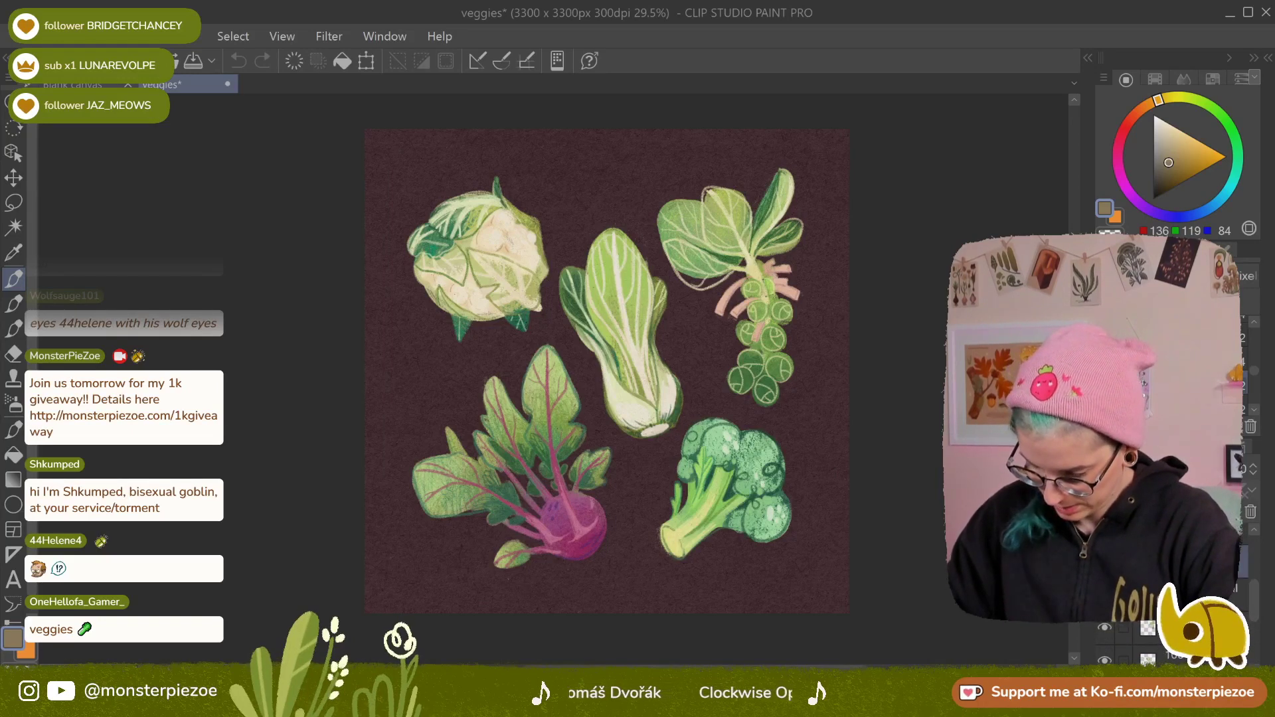
left_click_drag(1196, 628, 1196, 561)
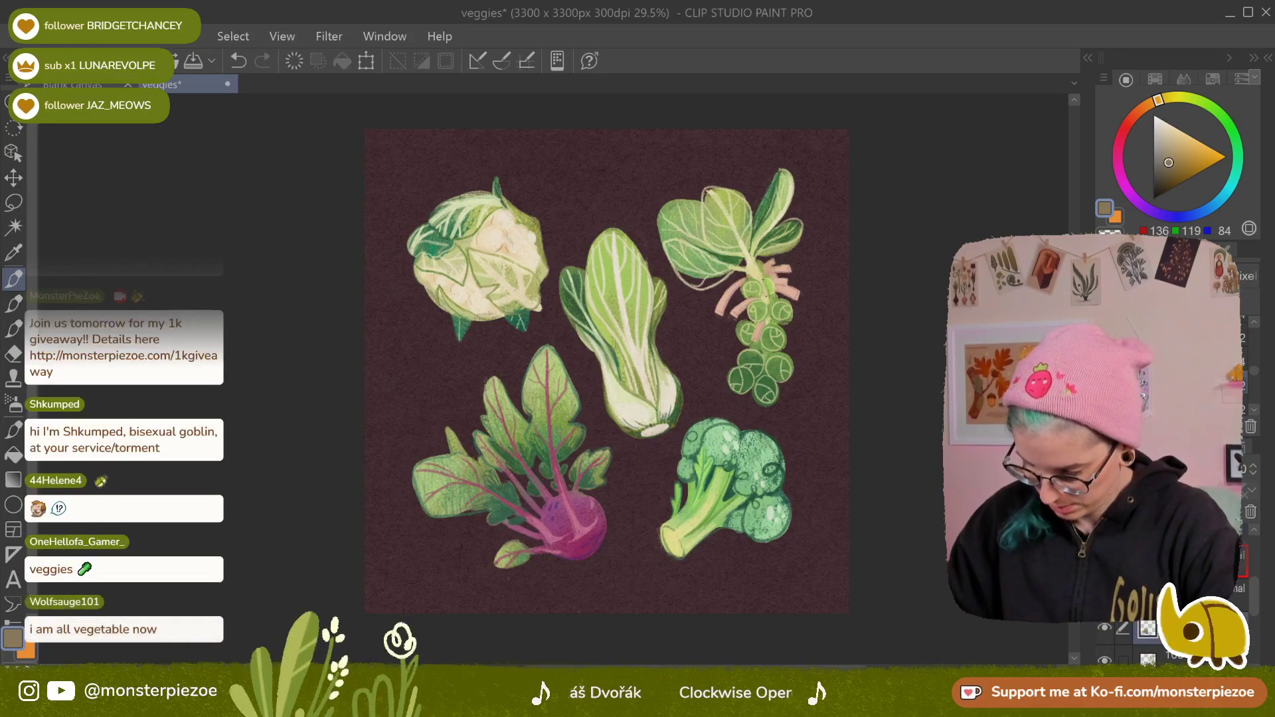
left_click_drag(1254, 598, 1252, 652)
left_click(1228, 601)
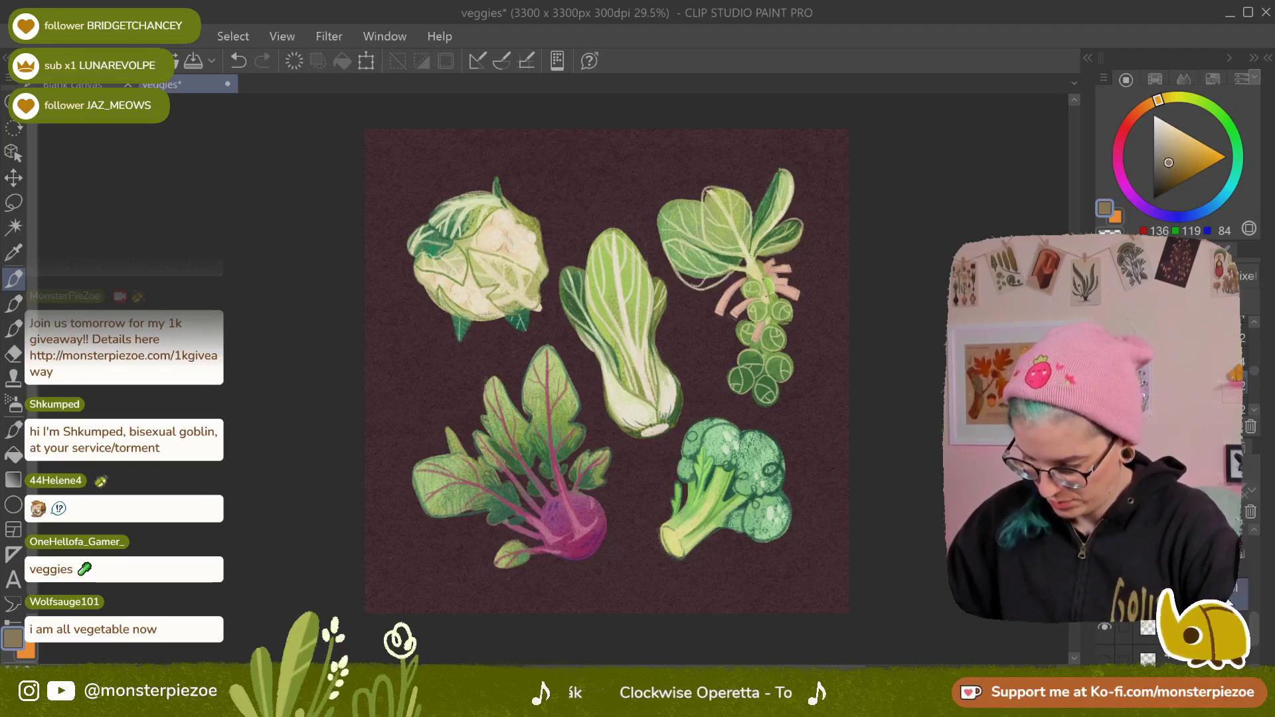
key("ctrl+shift+n")
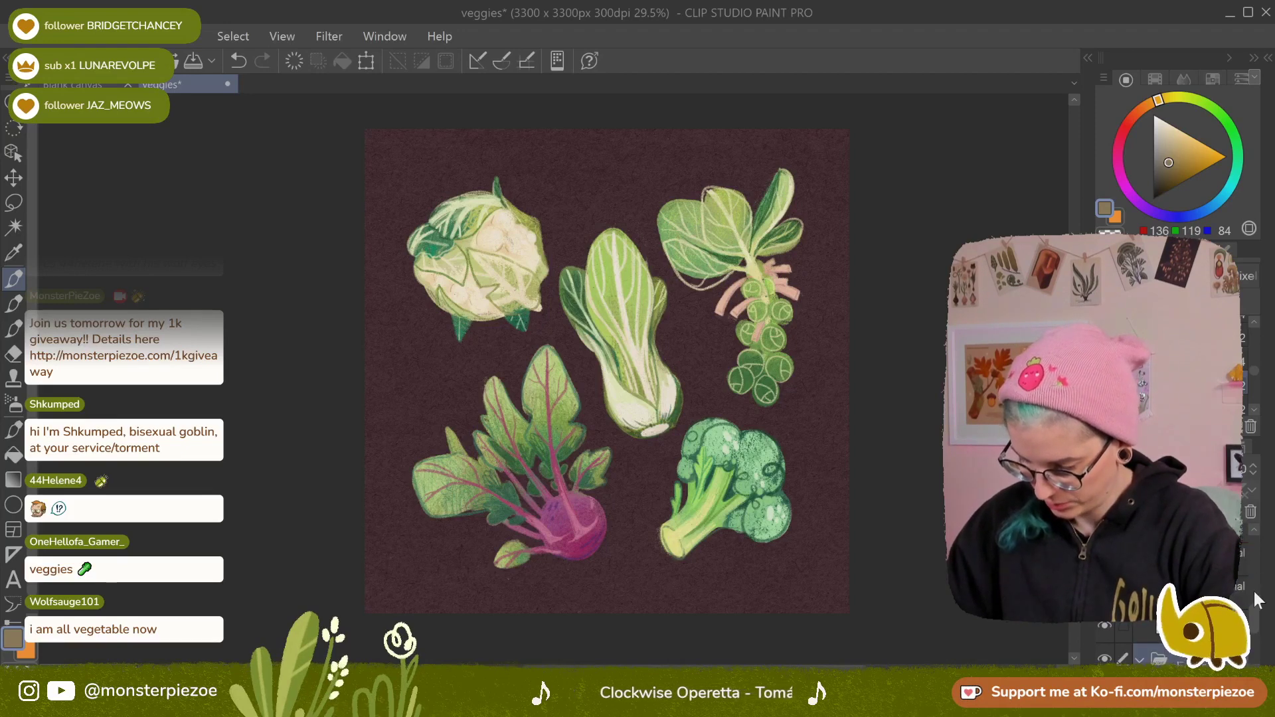
Add a new layer directly above the layer folder and set the drawing colour to white (255, 255, 255)
left_click_drag(1256, 630, 1256, 586)
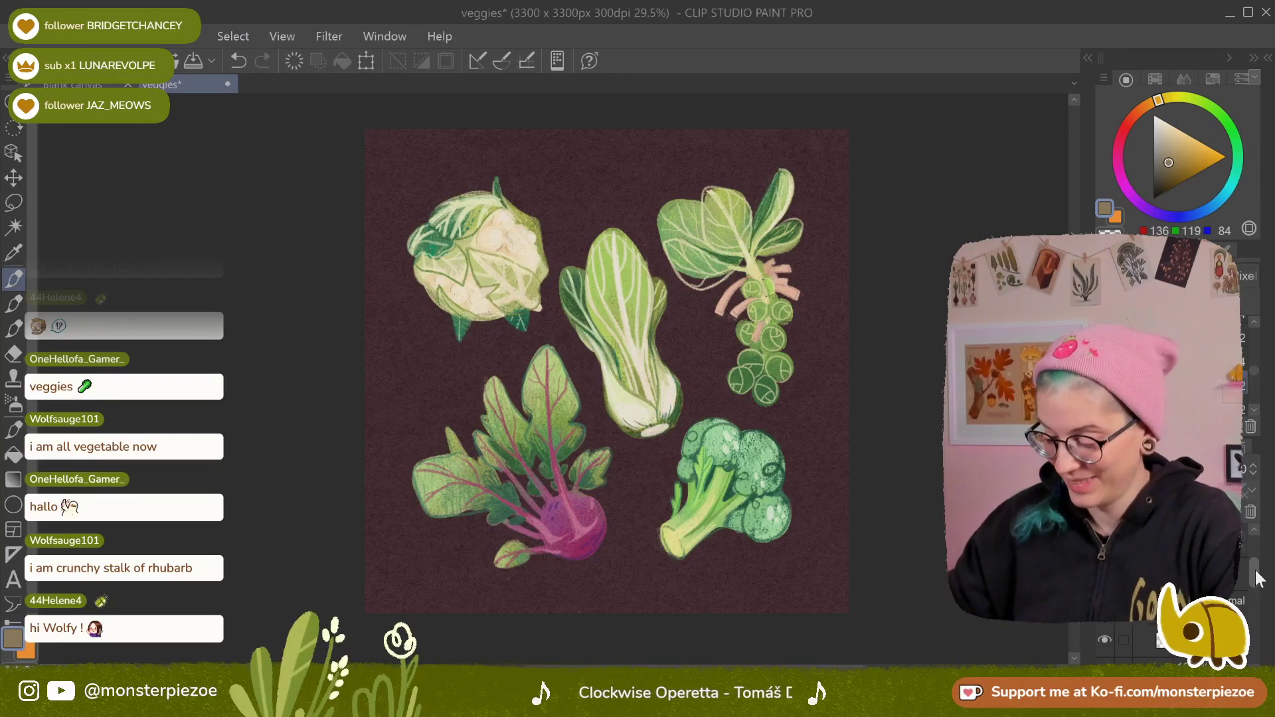
left_click_drag(1255, 572, 1255, 582)
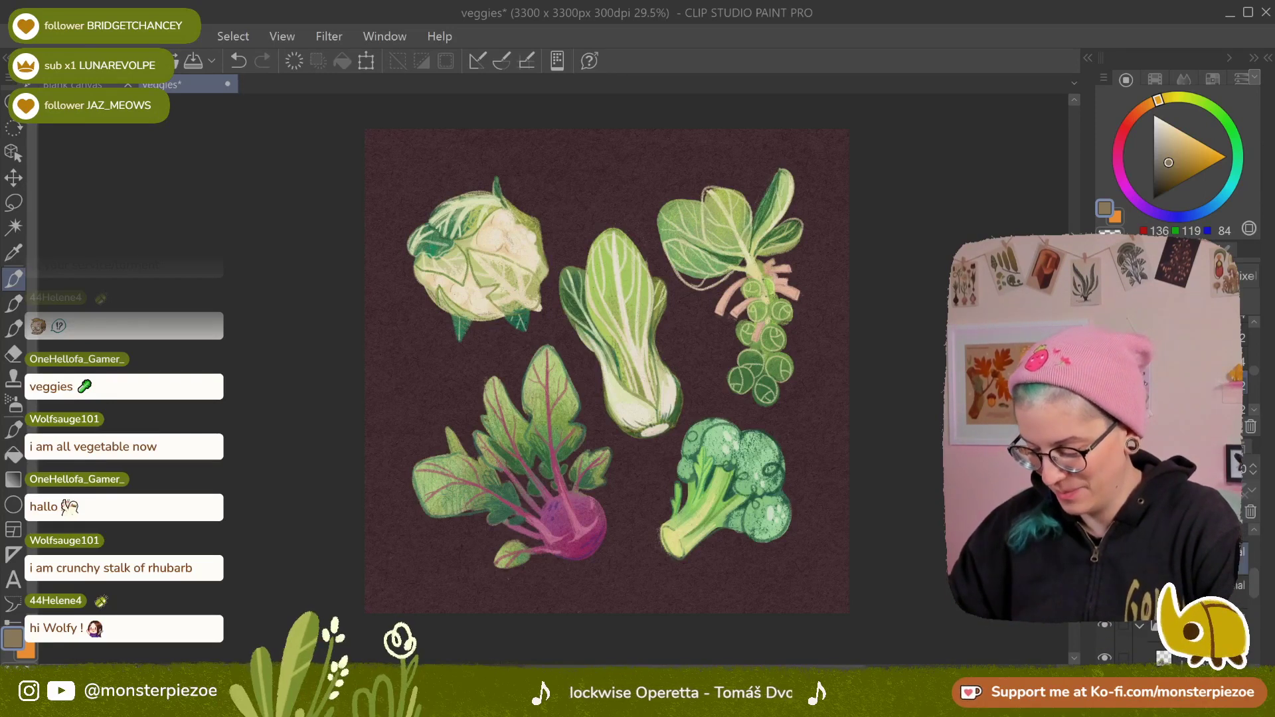
key("ctrl+shift+n")
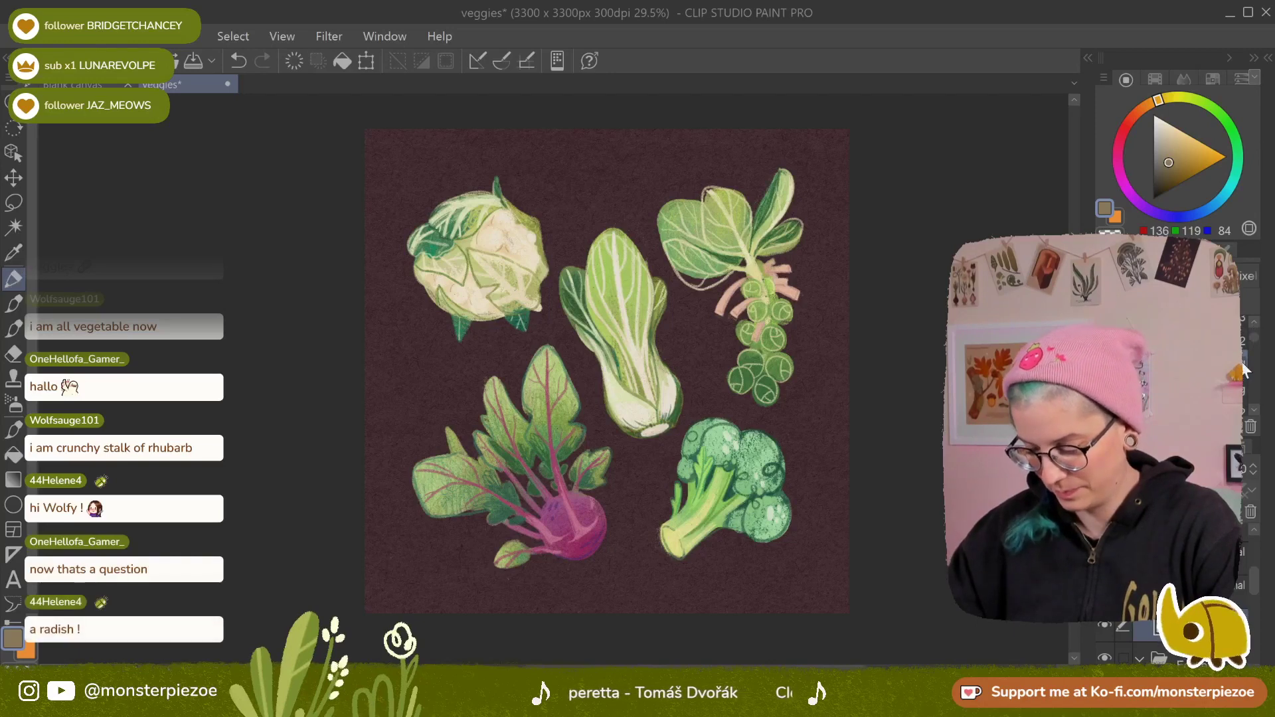
left_click_drag(1175, 145, 1145, 11)
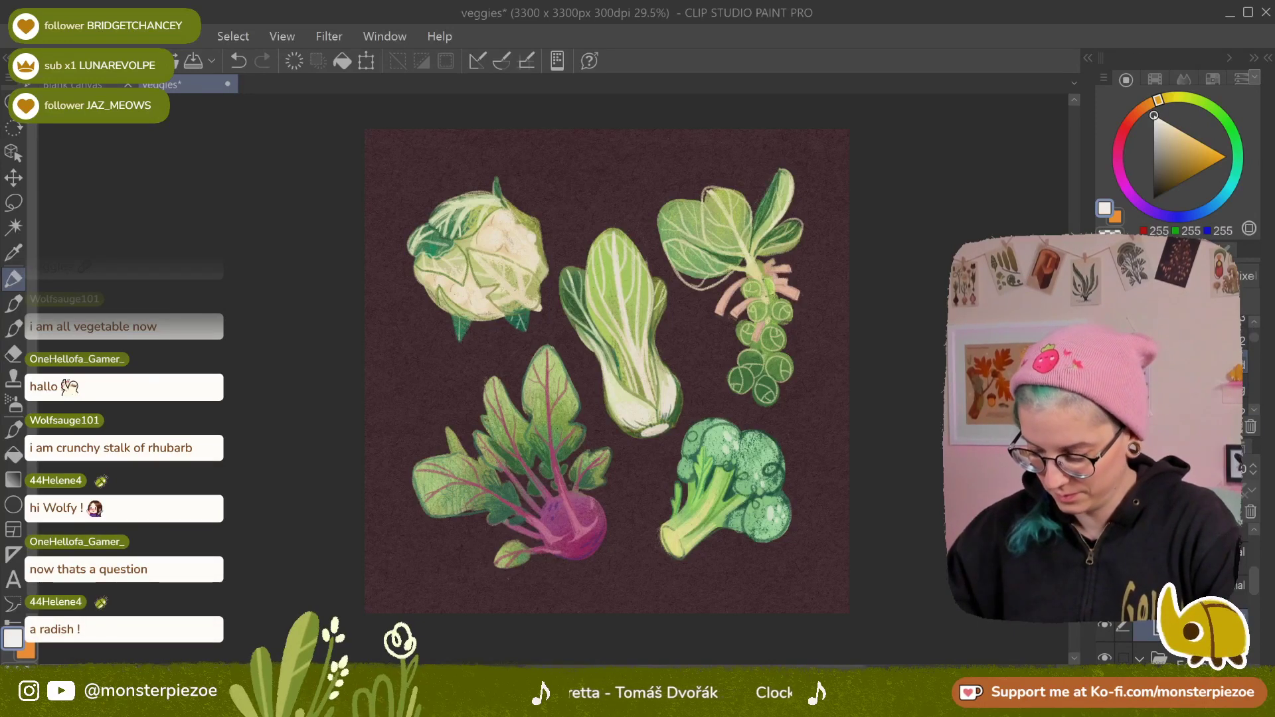
left_click_drag(1254, 583, 1252, 596)
left_click(1104, 589)
left_click(1104, 590)
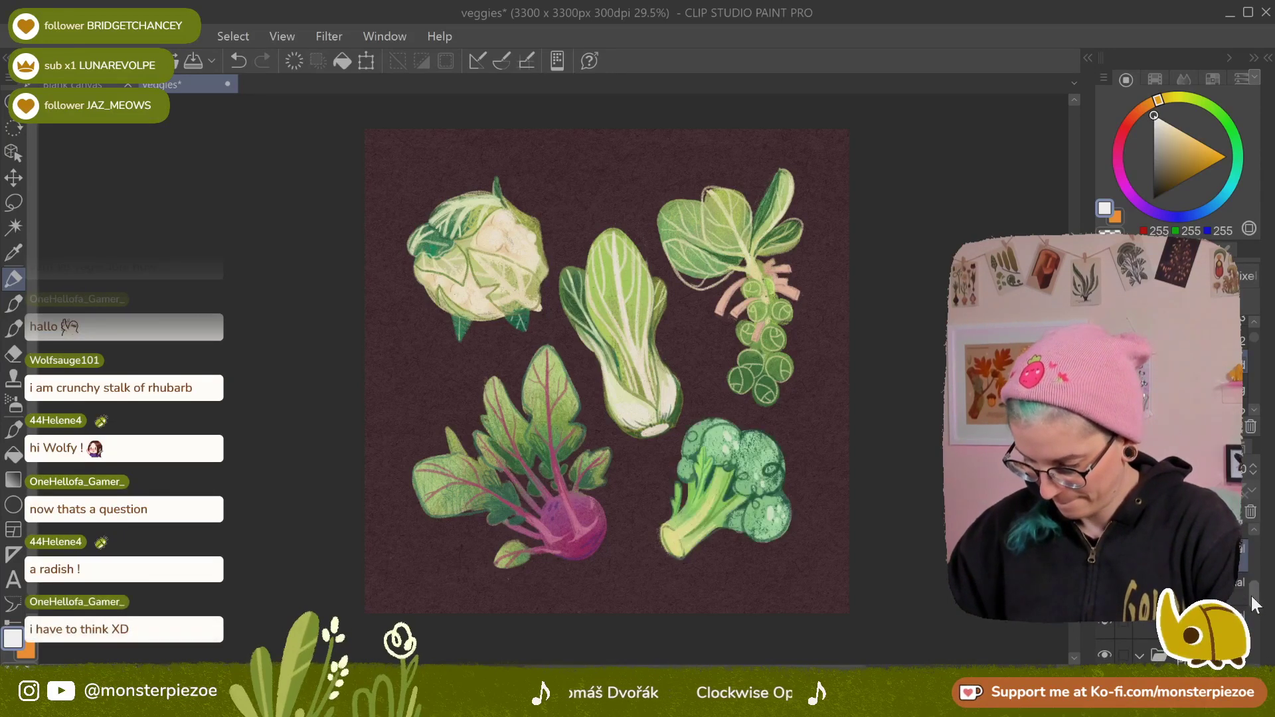
Reduce the brush size and paint a wide white sticker border all the way around the broccoli
scroll(770, 499, "up", 3)
left_click_drag(771, 498, 741, 313)
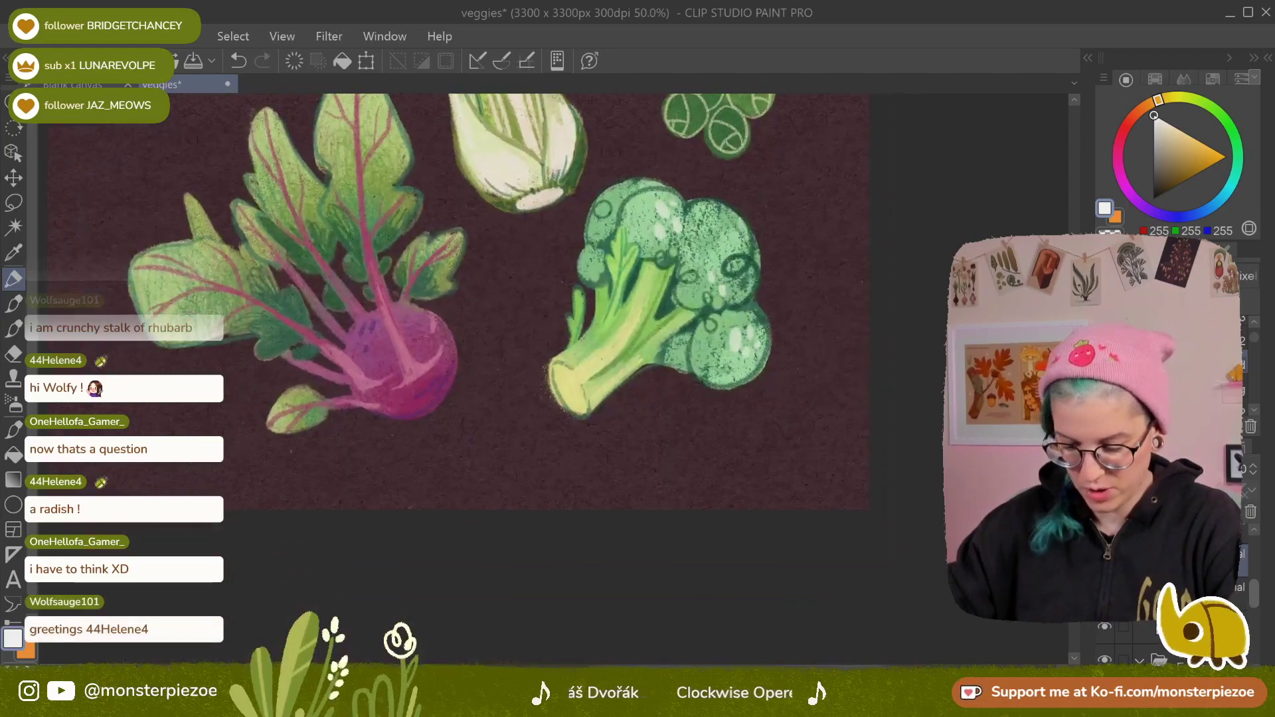
scroll(796, 240, "up", 2)
left_click_drag(539, 320, 545, 380)
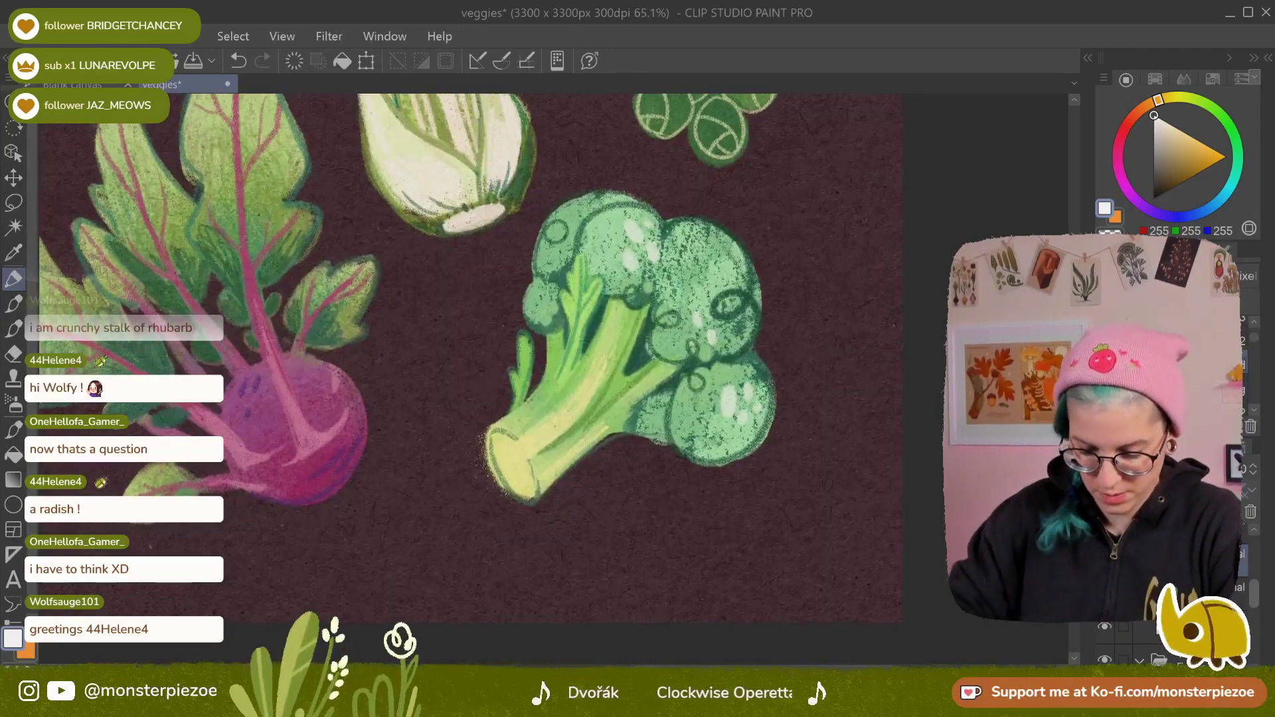
key("[")
key("[")
key("[")
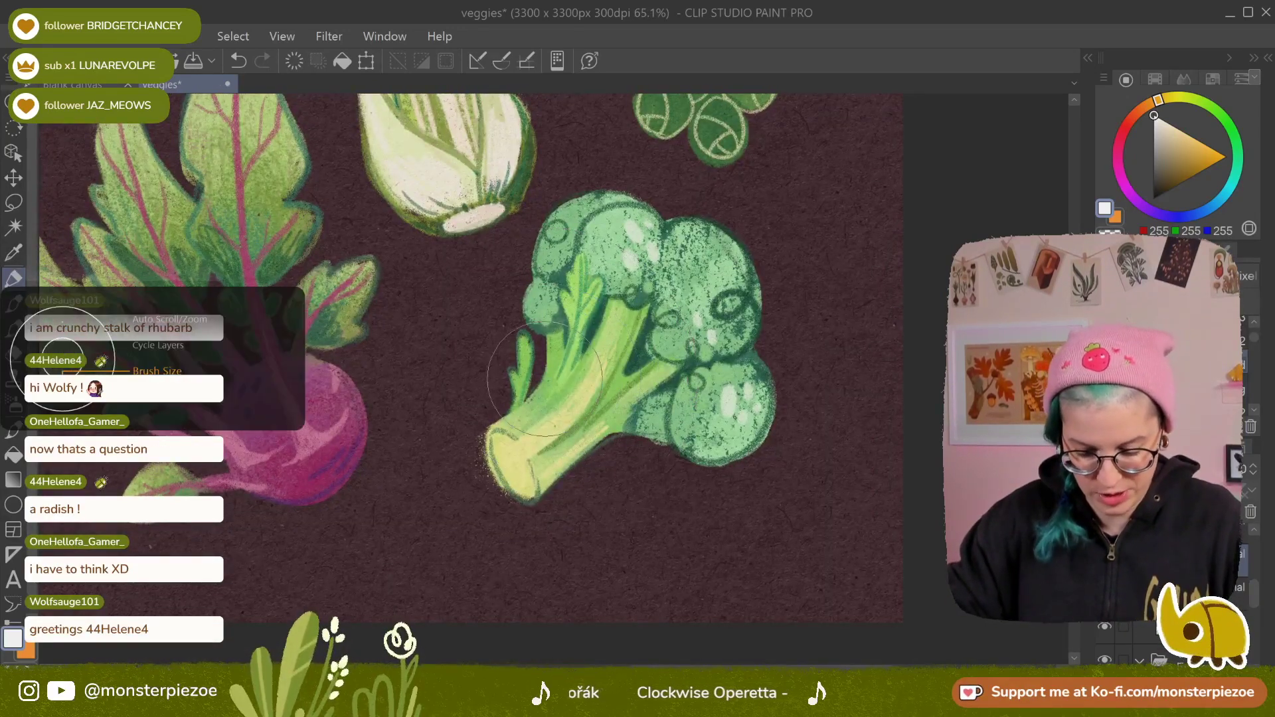
key("[")
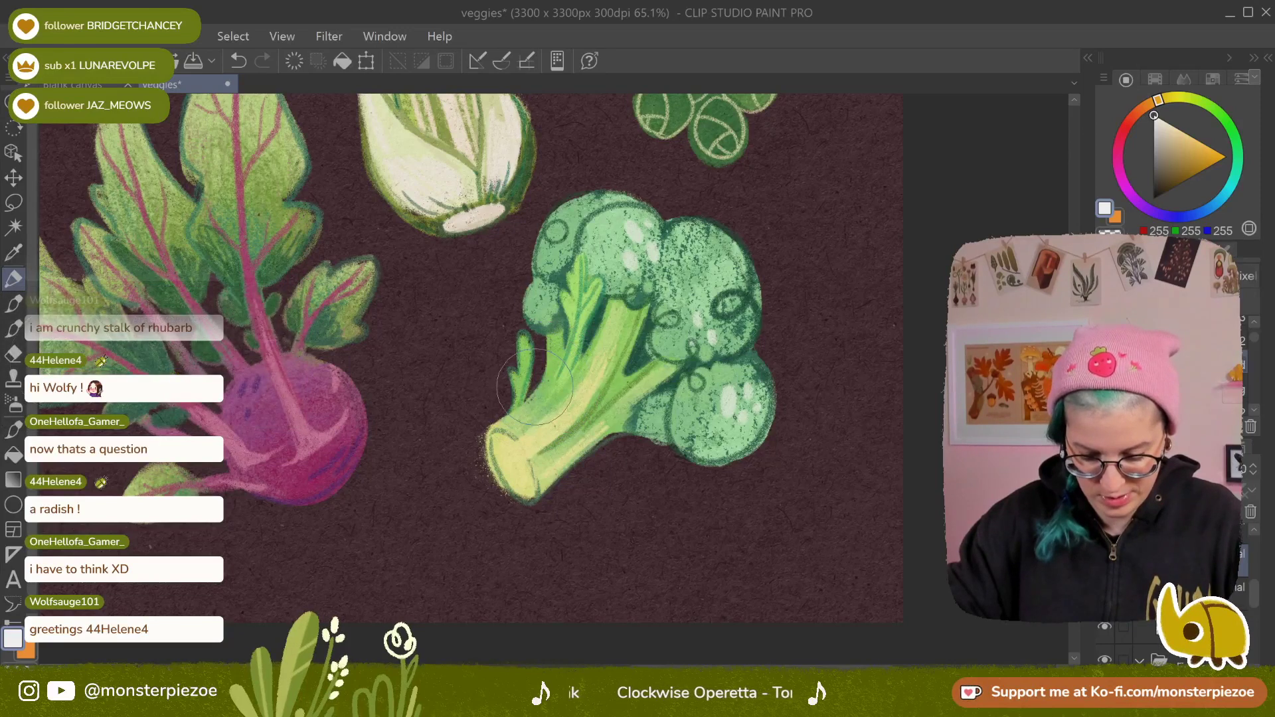
mouse_move(505, 396)
left_mouse_down()
mouse_move(515, 336)
mouse_move(534, 356)
mouse_move(529, 390)
mouse_move(548, 319)
mouse_move(548, 335)
mouse_move(522, 313)
mouse_move(524, 288)
mouse_move(545, 222)
mouse_move(568, 201)
mouse_move(637, 199)
mouse_move(681, 226)
mouse_move(663, 226)
mouse_move(695, 212)
mouse_move(751, 252)
mouse_move(760, 293)
mouse_move(743, 348)
mouse_move(767, 375)
mouse_move(768, 425)
mouse_move(752, 455)
mouse_move(705, 465)
mouse_move(616, 432)
mouse_move(528, 504)
mouse_move(487, 469)
mouse_move(500, 374)
left_mouse_up()
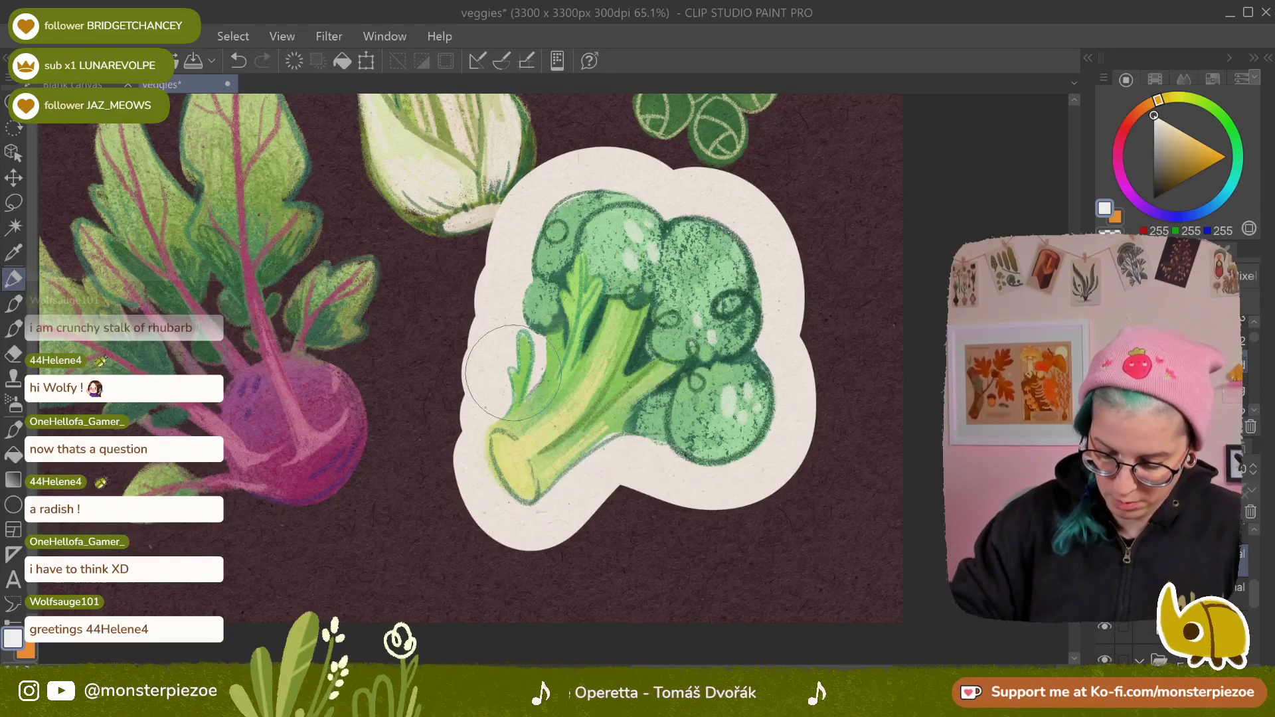
scroll(804, 357, "down", 4)
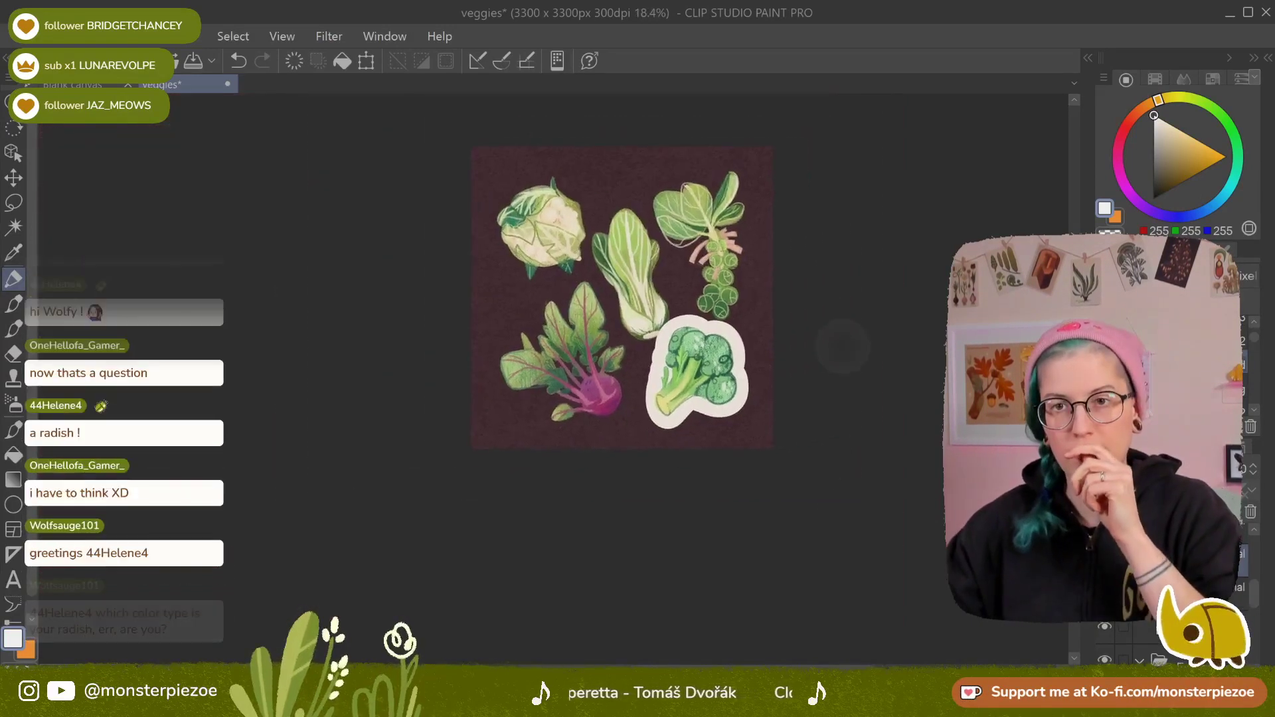
Undo all strokes of the wide white border around the broccoli
scroll(777, 359, "up", 4)
left_click_drag(572, 359, 636, 366)
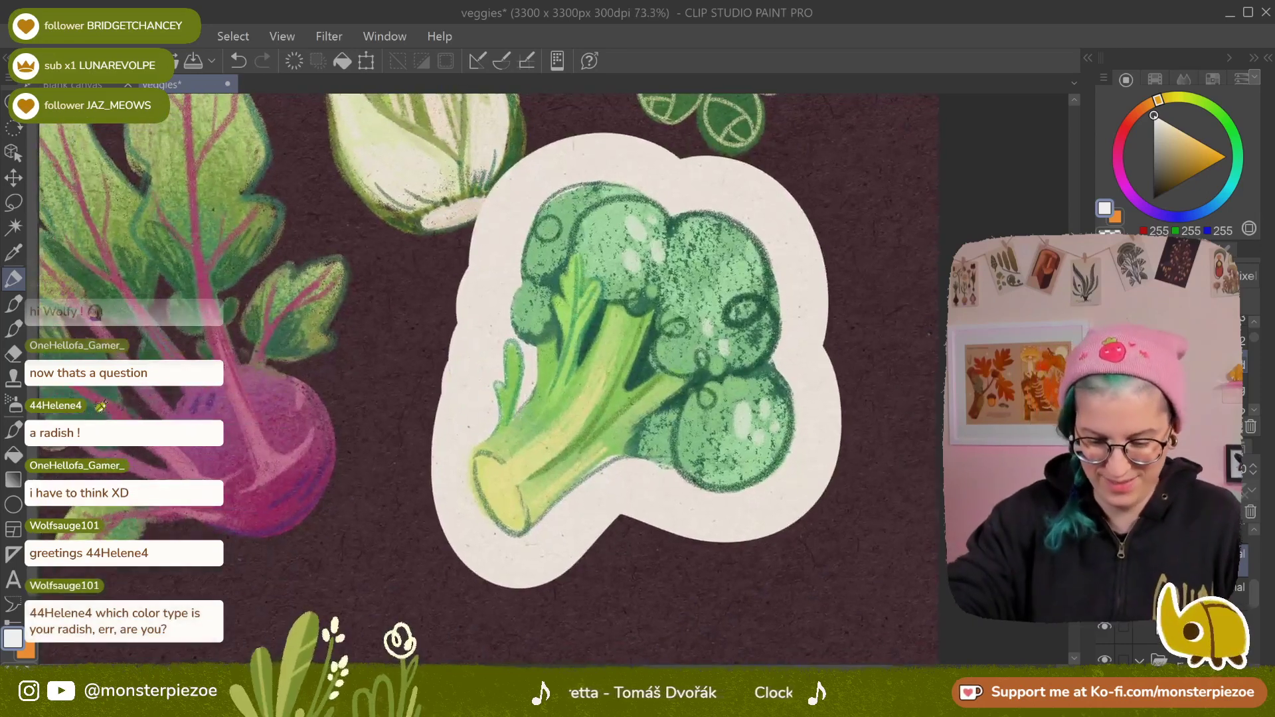
key("ctrl+z")
left_click(236, 58)
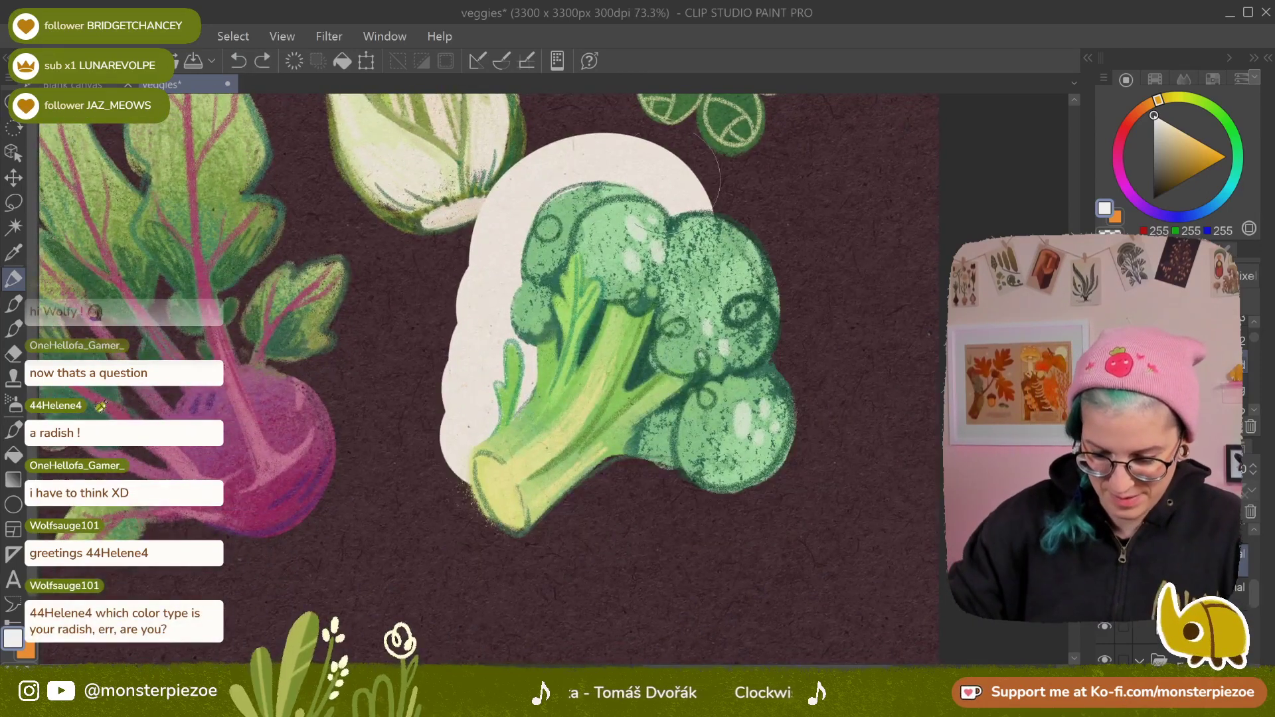
left_click(238, 61)
left_click(236, 58)
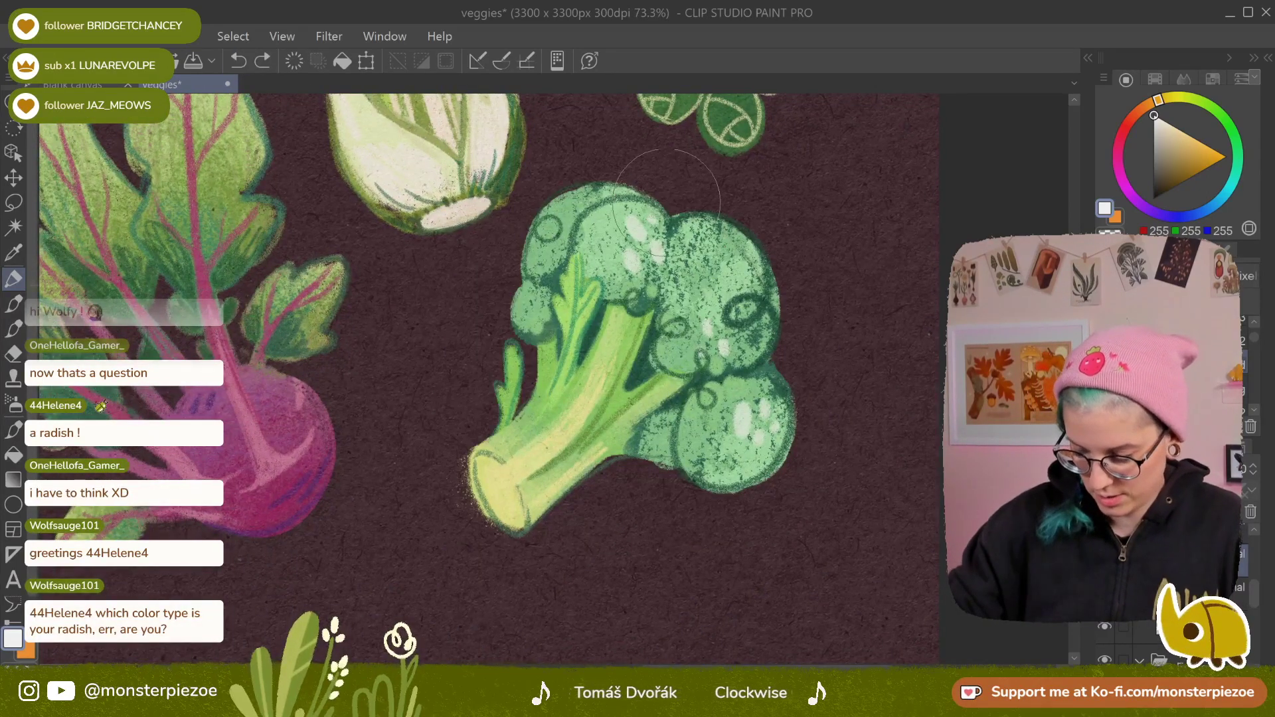
With a smaller brush, paint a thinner white border around the broccoli's stem and lower floret
key("bracketleft")
key("bracketleft")
key("bracketleft")
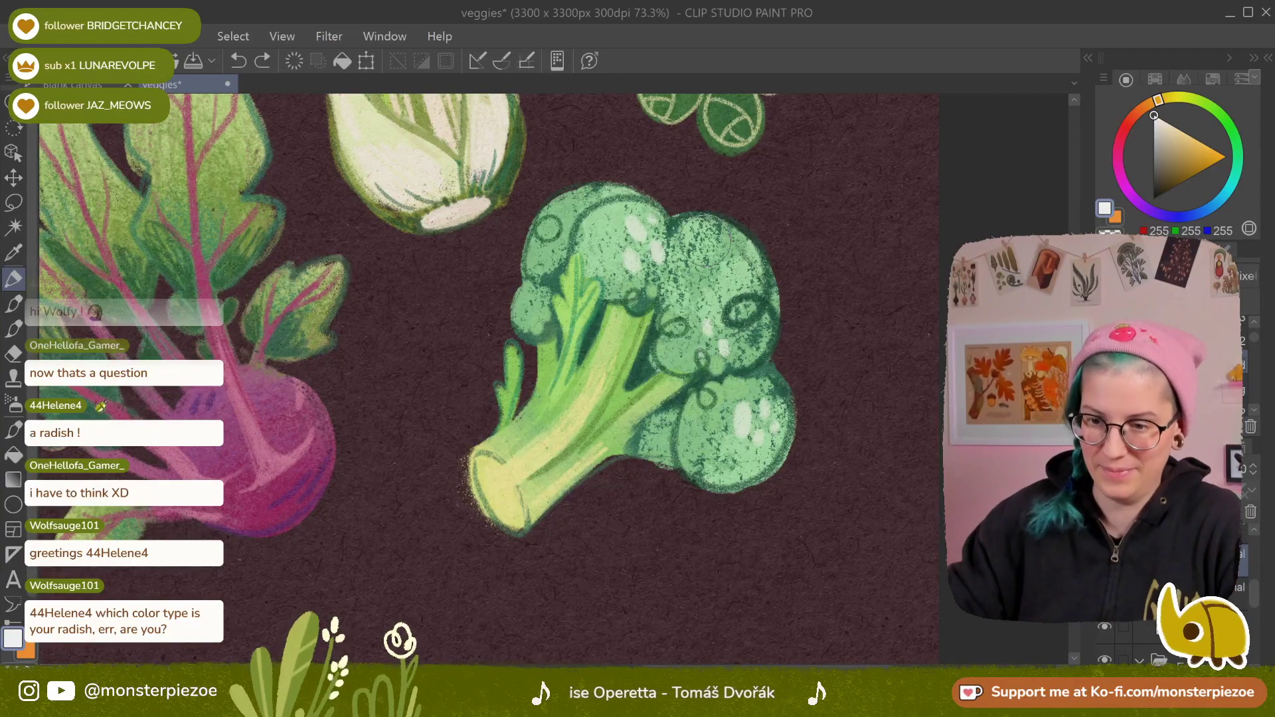
left_click_drag(513, 419, 521, 412)
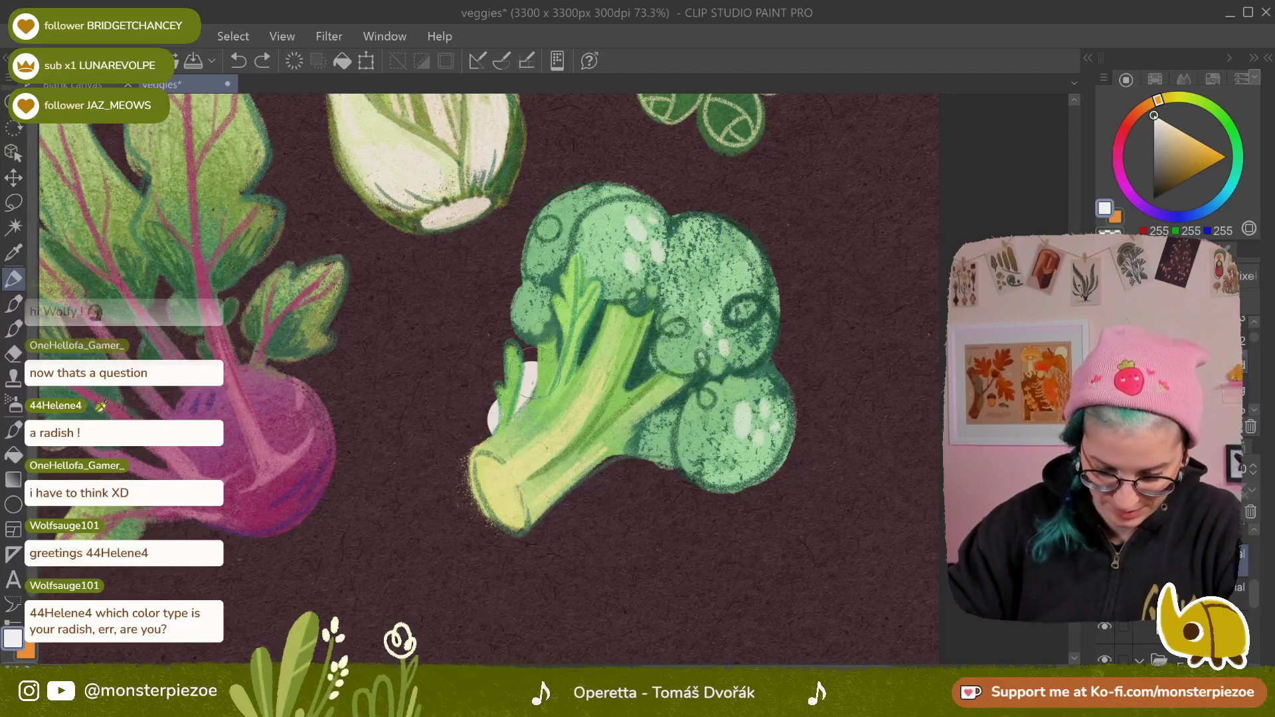
mouse_move(535, 342)
left_mouse_down()
mouse_move(501, 293)
mouse_move(527, 283)
left_mouse_up()
mouse_move(520, 345)
left_mouse_down()
mouse_move(498, 424)
mouse_move(472, 448)
mouse_move(470, 470)
mouse_move(498, 523)
mouse_move(521, 532)
mouse_move(570, 436)
mouse_move(520, 534)
mouse_move(631, 452)
mouse_move(730, 486)
mouse_move(769, 475)
mouse_move(793, 422)
mouse_move(774, 358)
mouse_move(787, 300)
mouse_move(782, 332)
left_mouse_up()
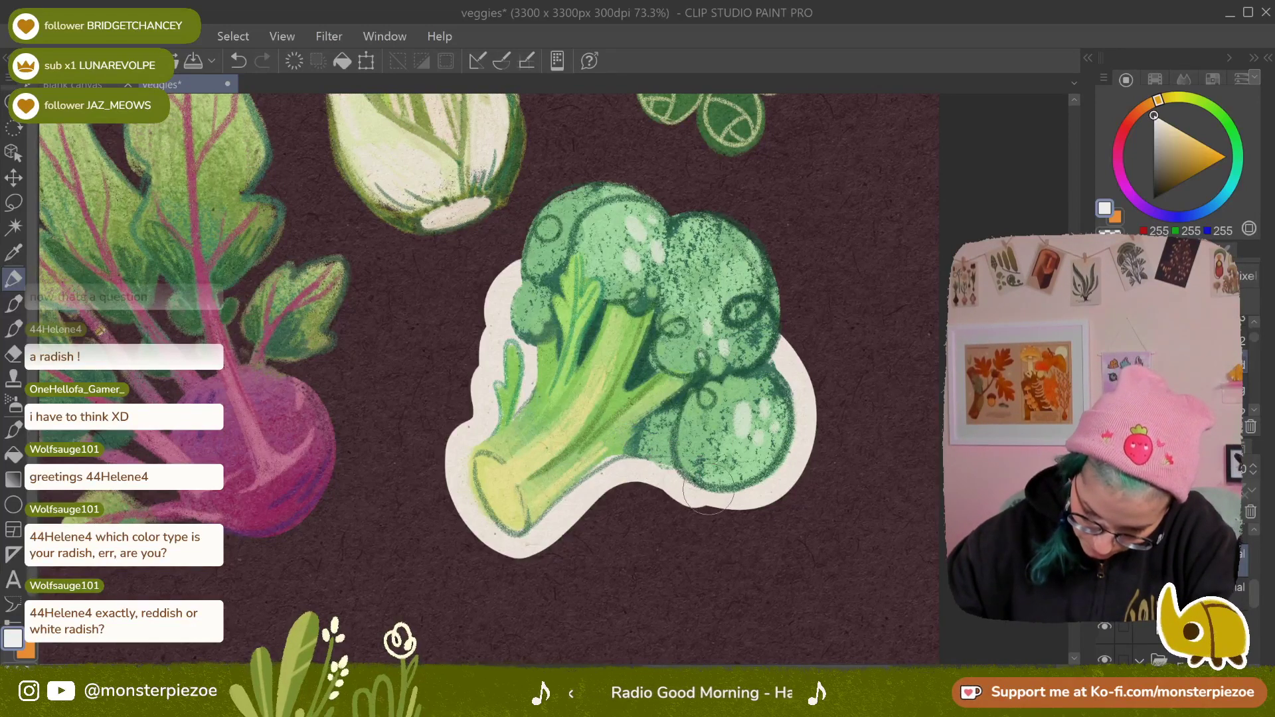
left_click_drag(741, 493, 789, 435)
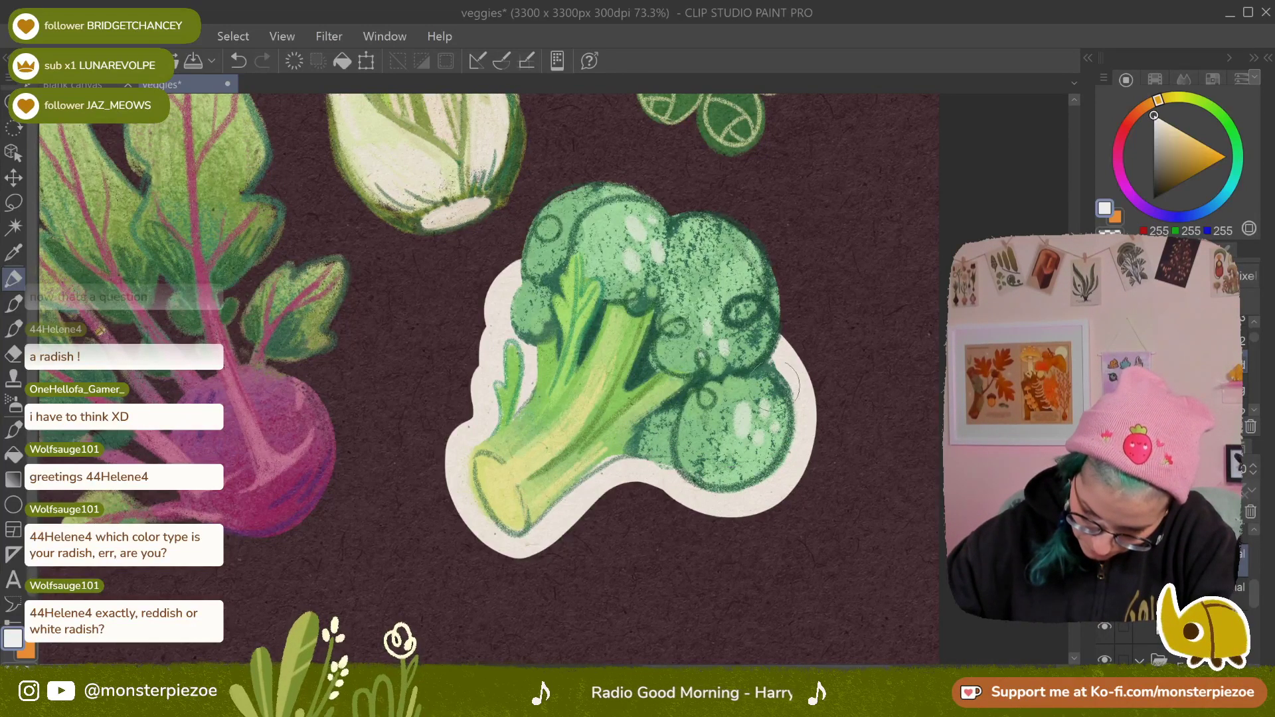
Continue the thin white border over the top florets and down the outer side, redoing the last stroke to close the outline
mouse_move(510, 293)
left_mouse_down()
mouse_move(528, 235)
mouse_move(566, 192)
mouse_move(628, 190)
mouse_move(664, 227)
left_mouse_up()
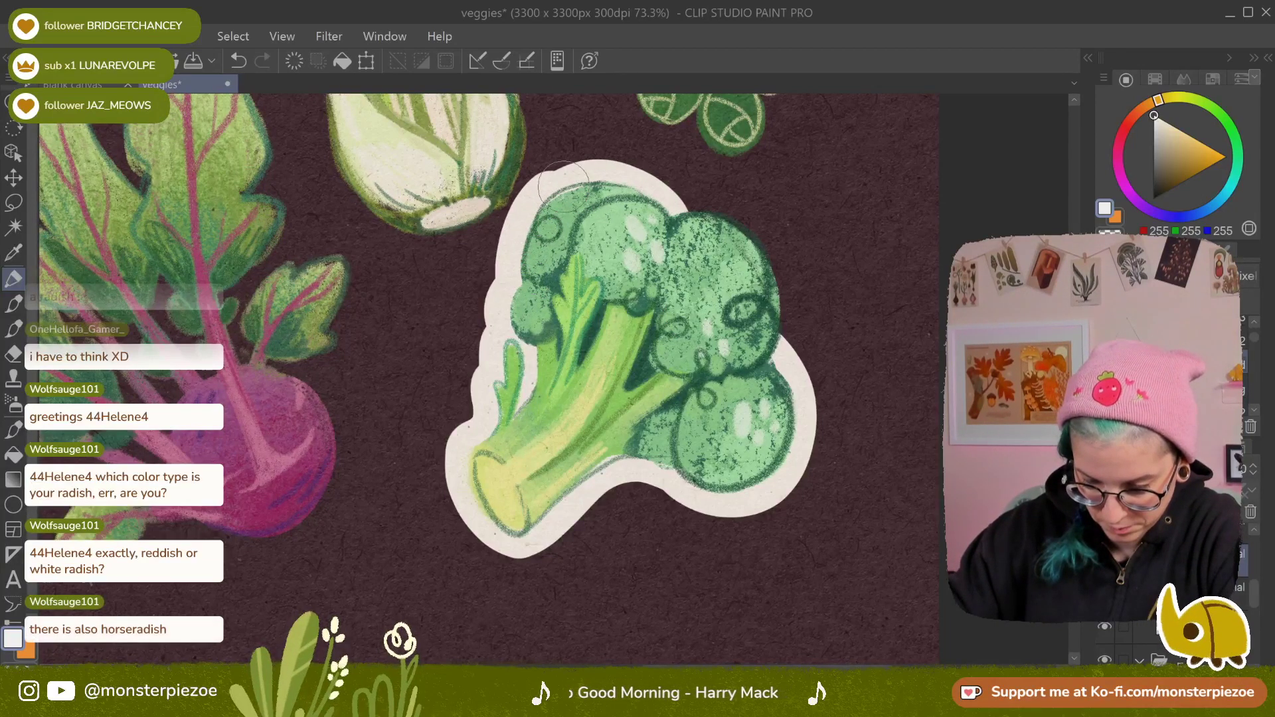
left_click_drag(630, 192, 655, 230)
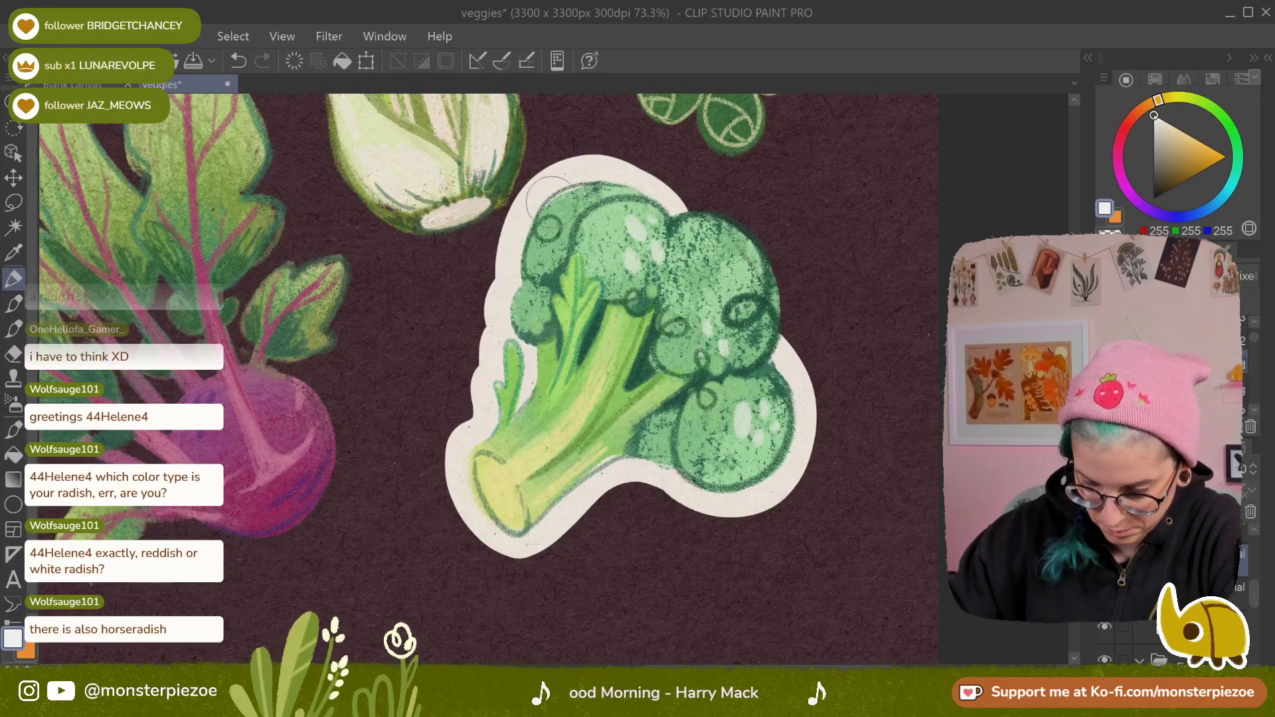
mouse_move(552, 199)
left_mouse_down()
mouse_move(565, 176)
mouse_move(611, 172)
mouse_move(721, 209)
mouse_move(773, 259)
mouse_move(801, 318)
mouse_move(797, 369)
left_mouse_up()
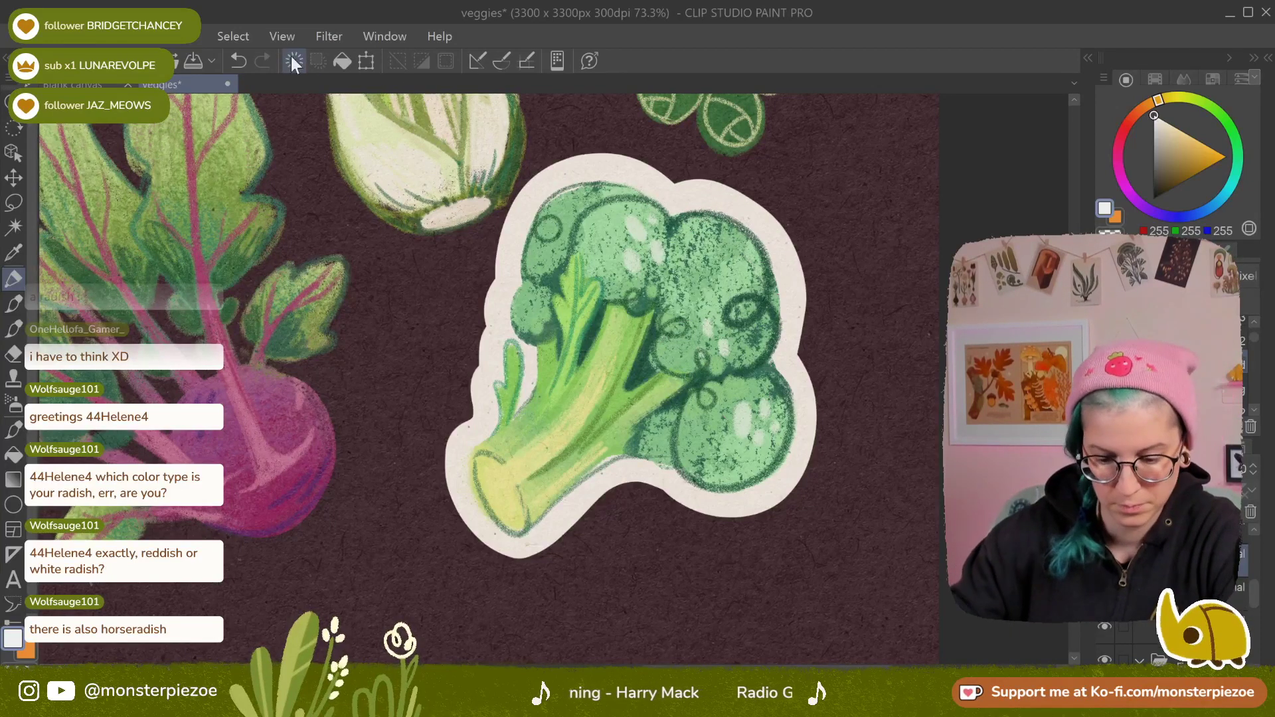
left_click(238, 61)
mouse_move(676, 212)
left_mouse_down()
mouse_move(719, 214)
mouse_move(757, 246)
mouse_move(800, 325)
mouse_move(797, 362)
left_mouse_up()
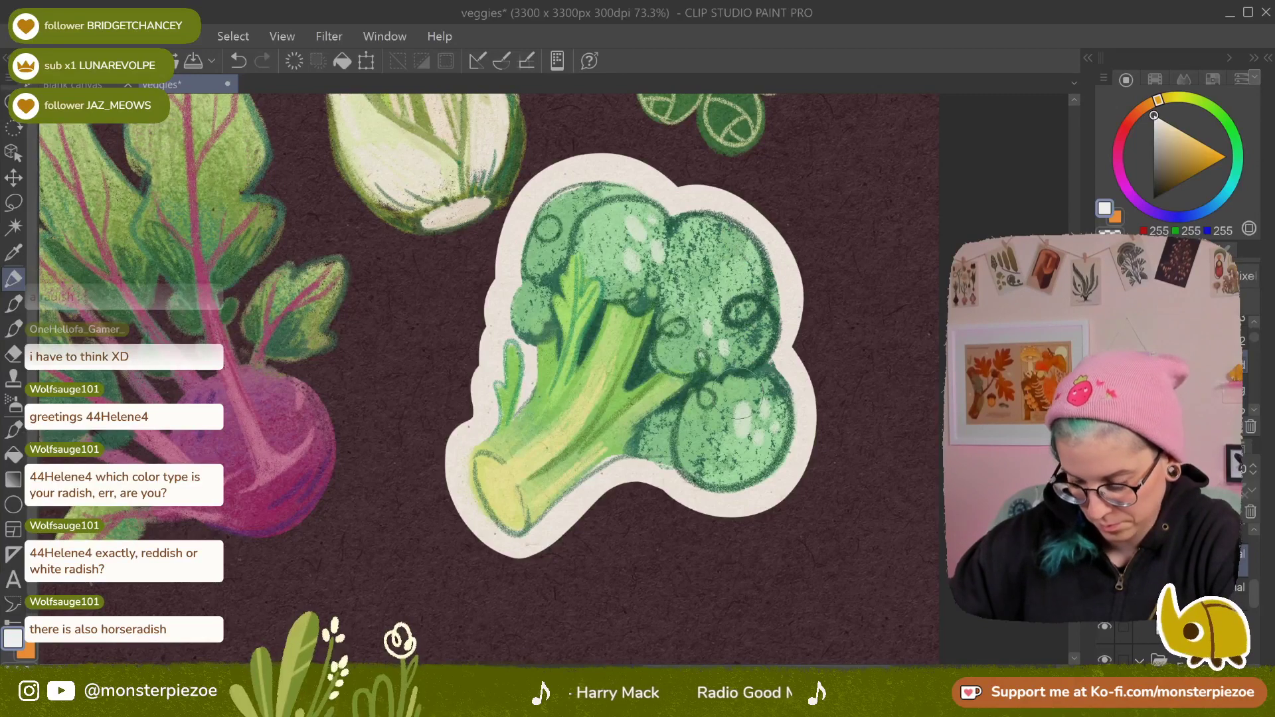
Smooth and slightly widen the white border's outer edge beside the large outer floret, undoing surplus strokes
left_click_drag(737, 393, 803, 277)
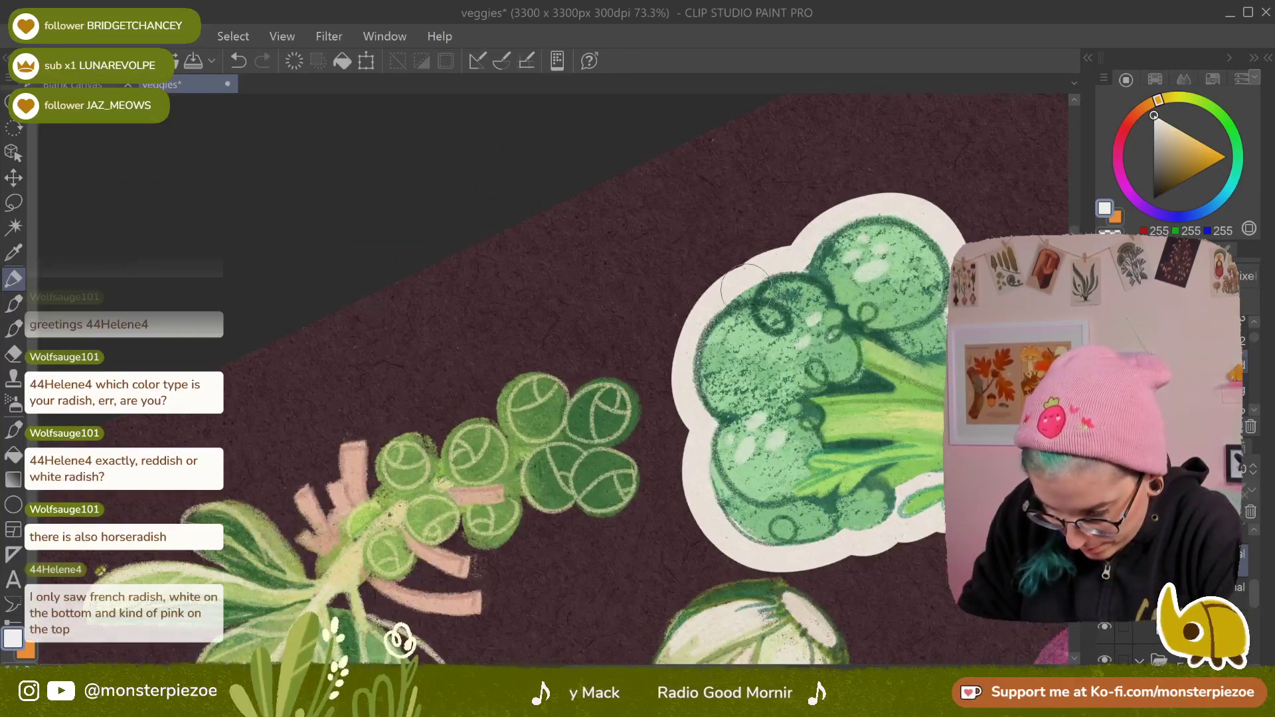
left_click_drag(690, 374, 699, 410)
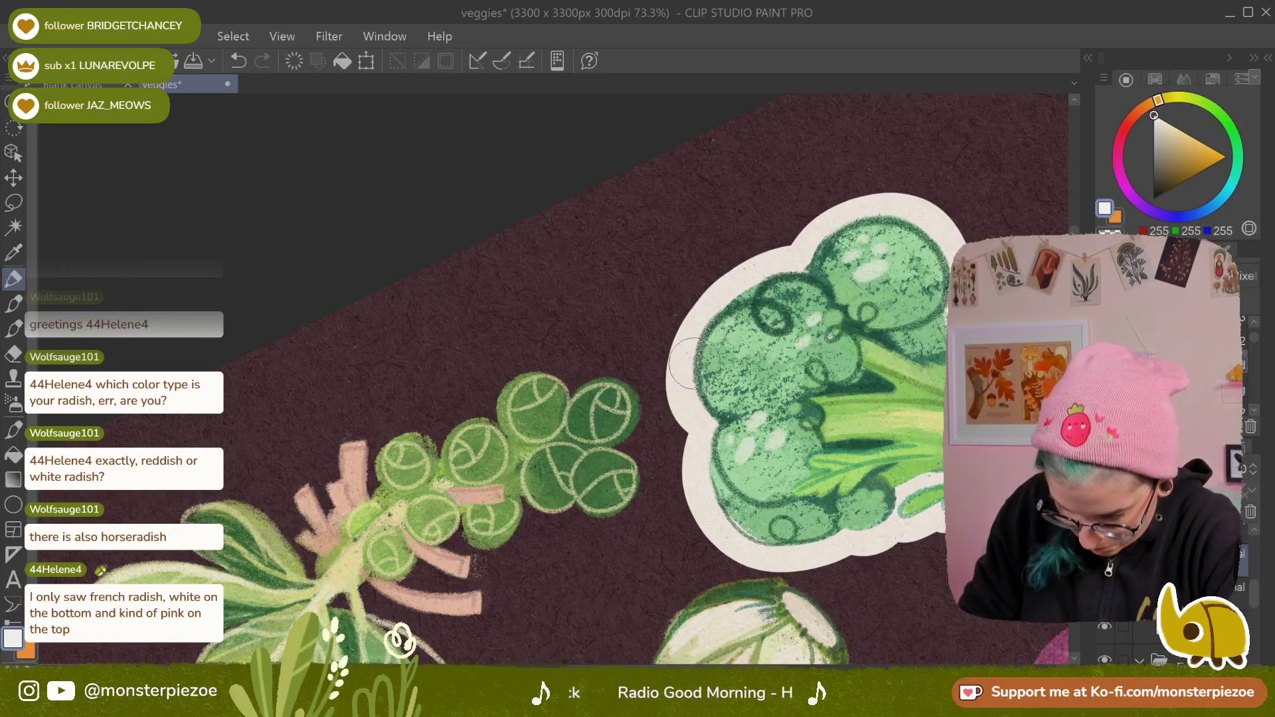
mouse_move(694, 364)
left_mouse_down()
mouse_move(704, 324)
mouse_move(753, 285)
mouse_move(795, 271)
mouse_move(843, 278)
mouse_move(795, 266)
mouse_move(740, 286)
mouse_move(694, 337)
mouse_move(696, 402)
left_mouse_up()
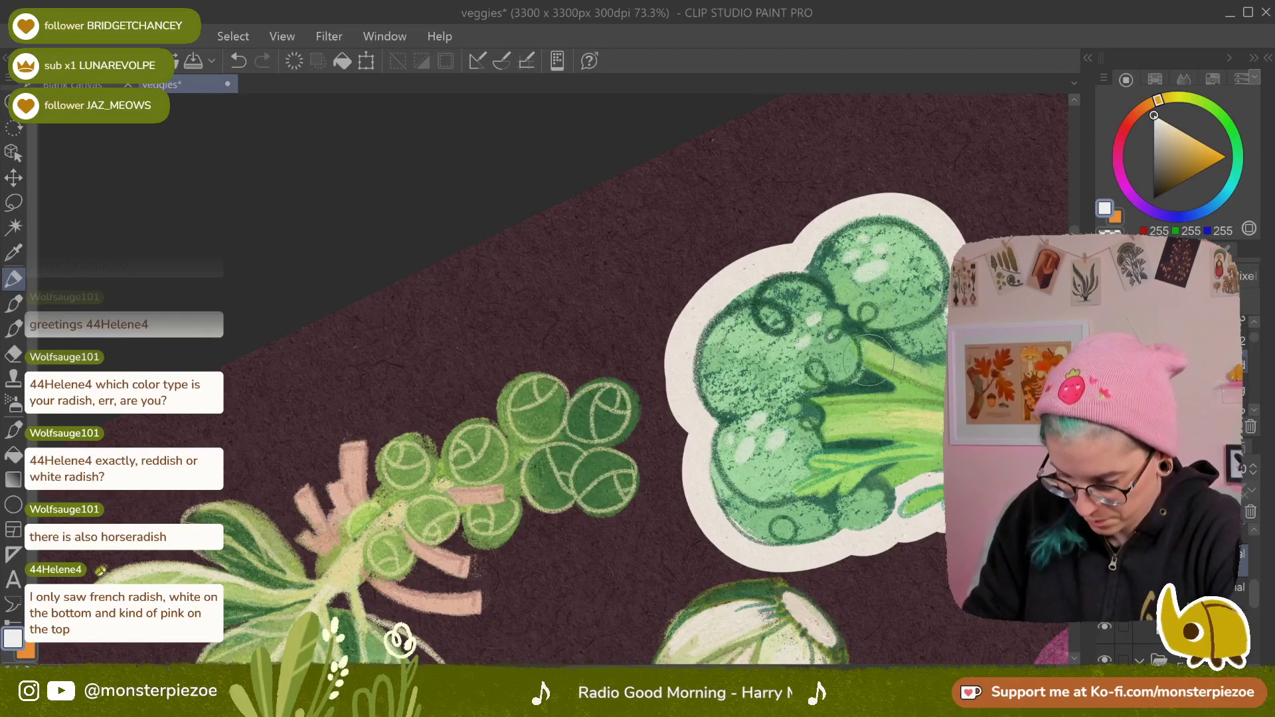
left_click(238, 64)
left_click(236, 63)
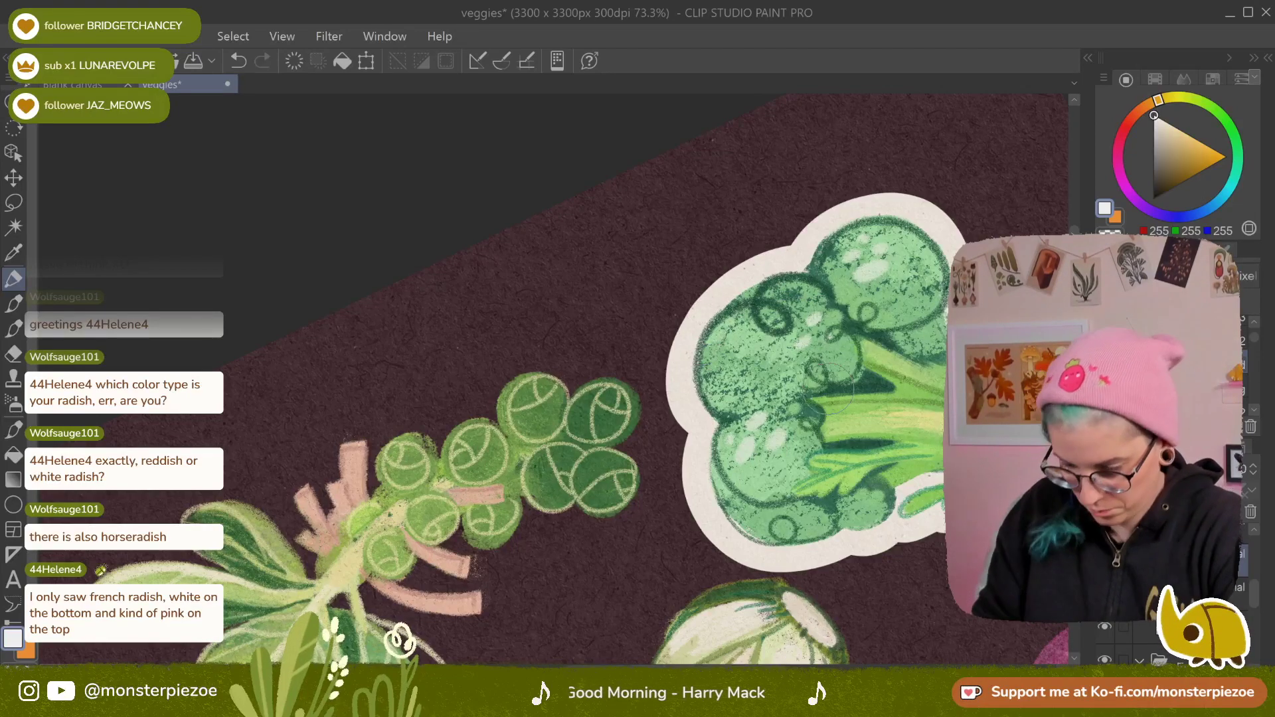
scroll(829, 388, "down", 2)
key("ctrl+at")
scroll(751, 406, "down", 2)
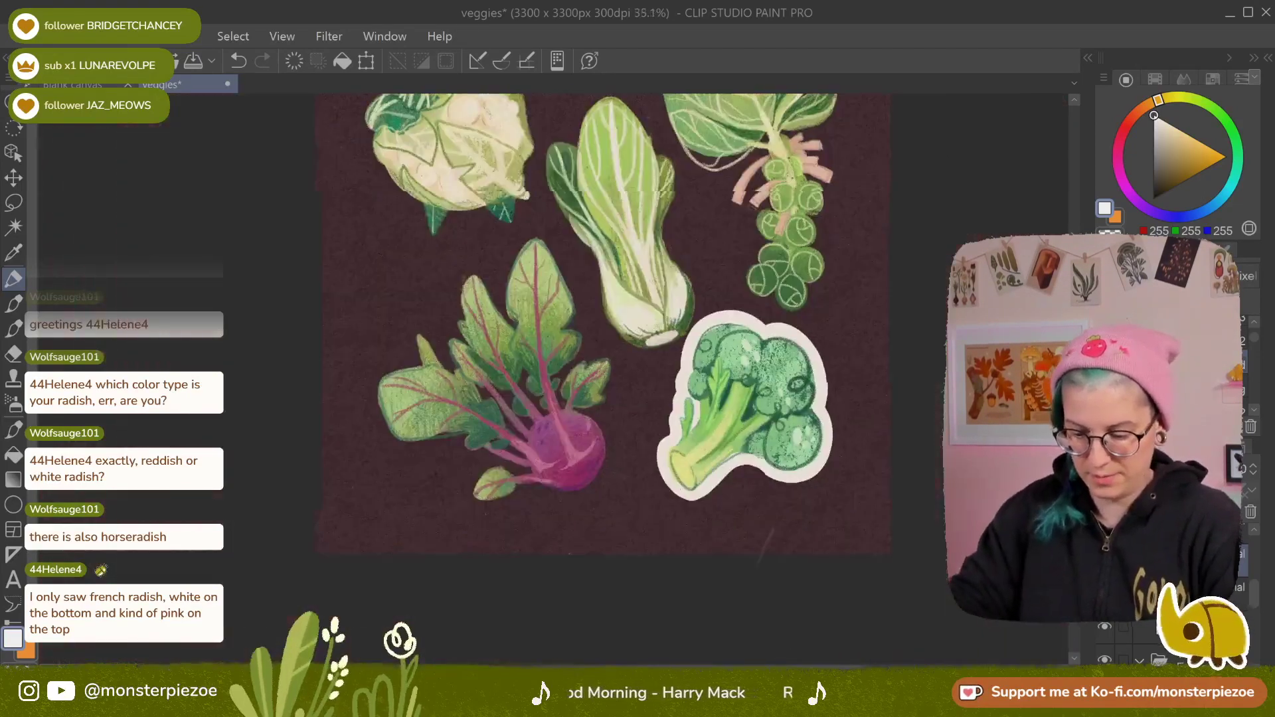
mouse_move(844, 232)
left_mouse_down()
mouse_move(765, 263)
mouse_move(862, 226)
left_mouse_up()
scroll(765, 264, "down", 1)
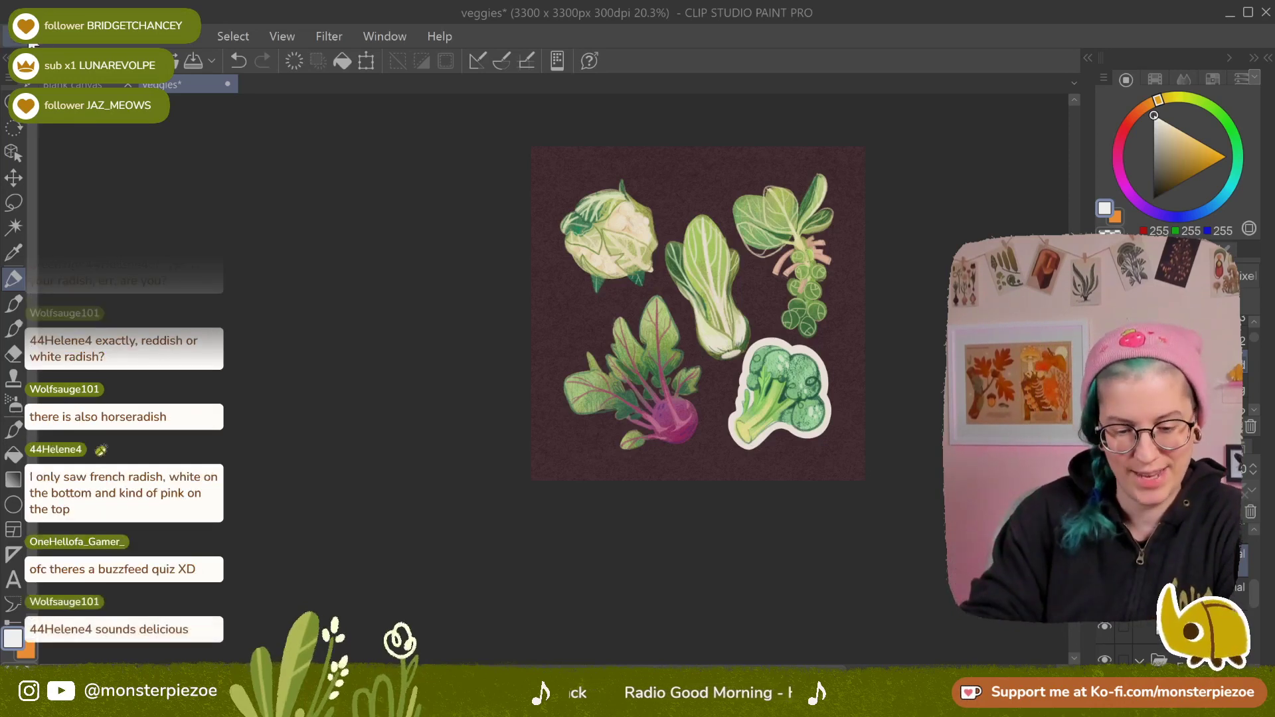
Open the file "February packaging 2022 - heart beets" from the Stickers folder
left_click(20, 36)
left_click(86, 74)
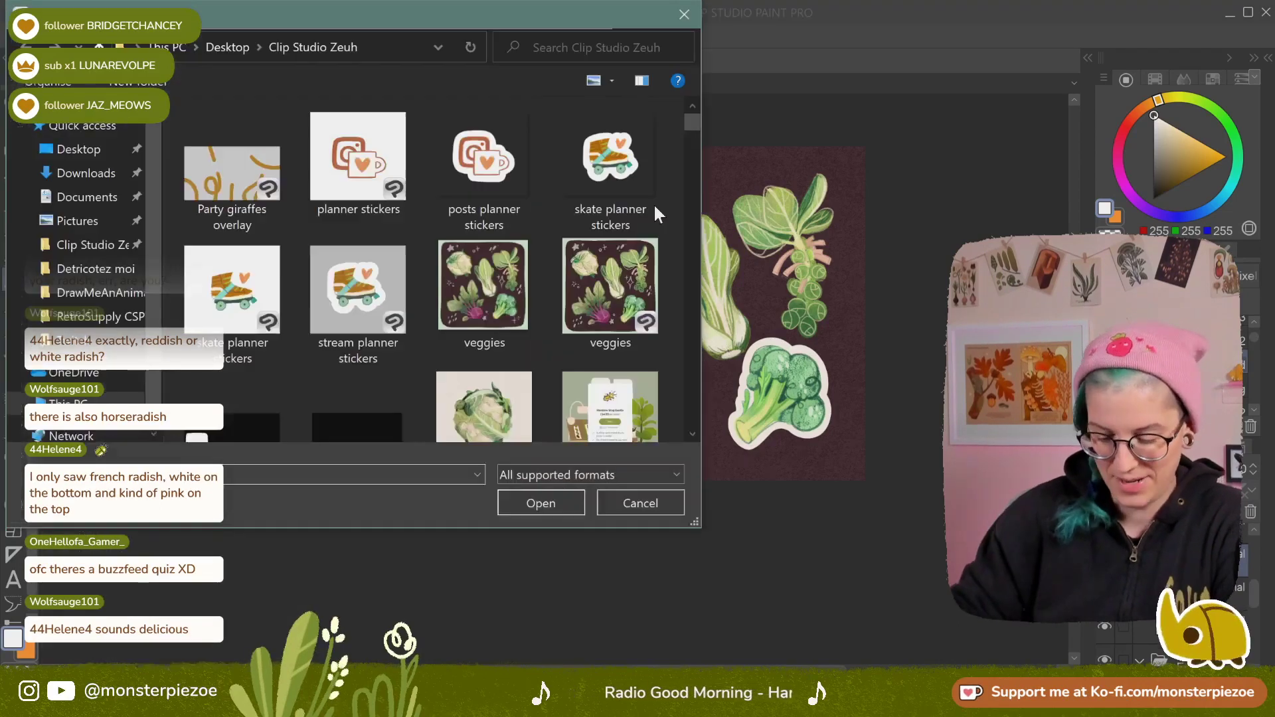
scroll(691, 132, "up", 5)
left_click_drag(689, 132, 688, 417)
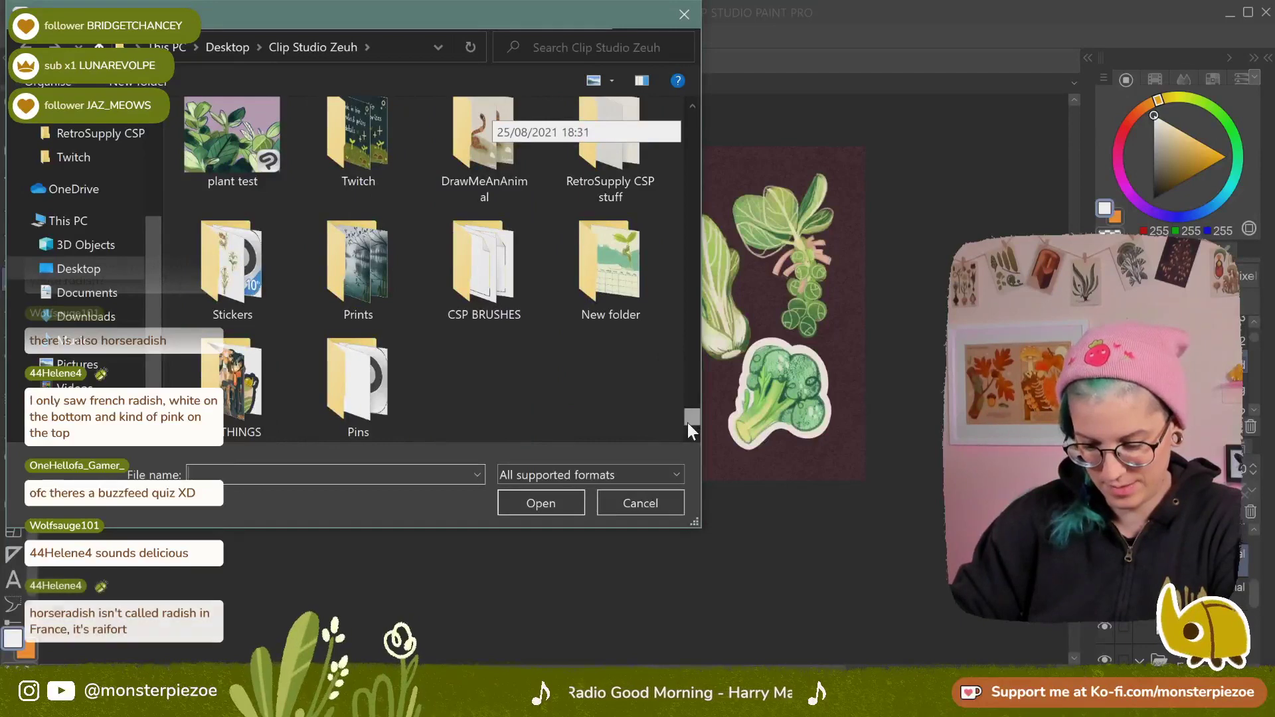
double_click(226, 289)
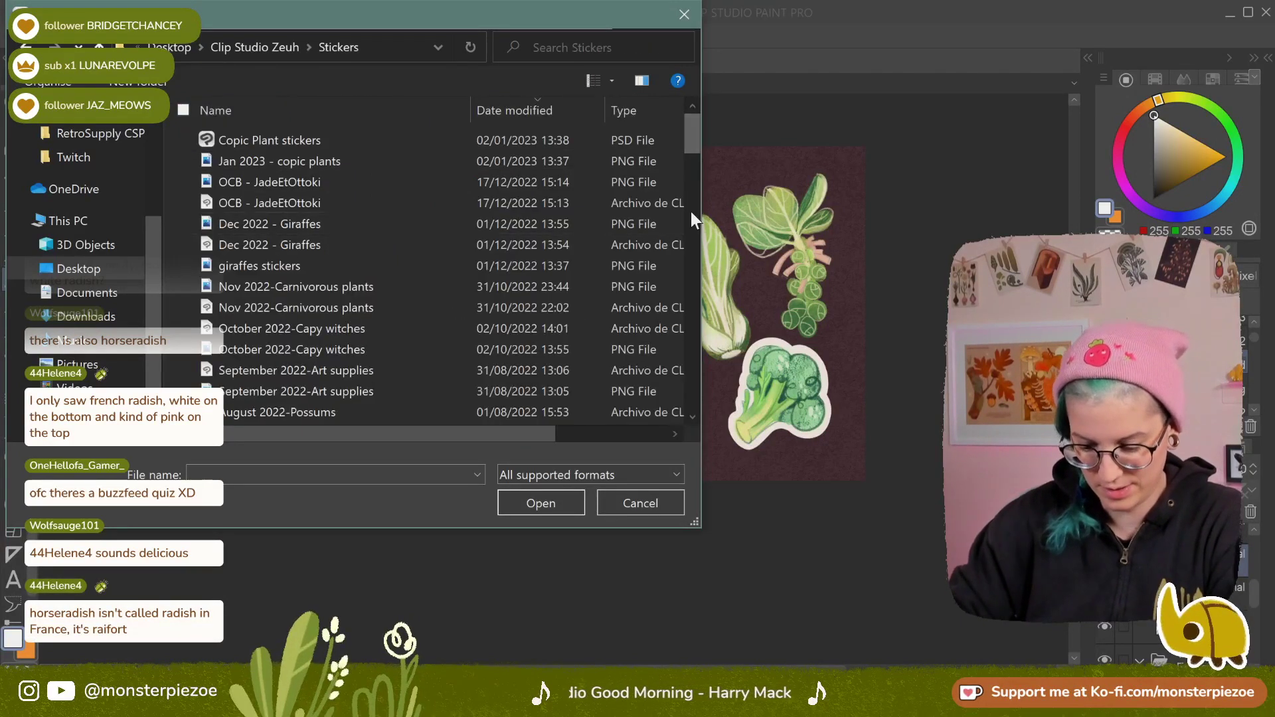
left_click_drag(692, 131, 681, 178)
left_click(410, 191)
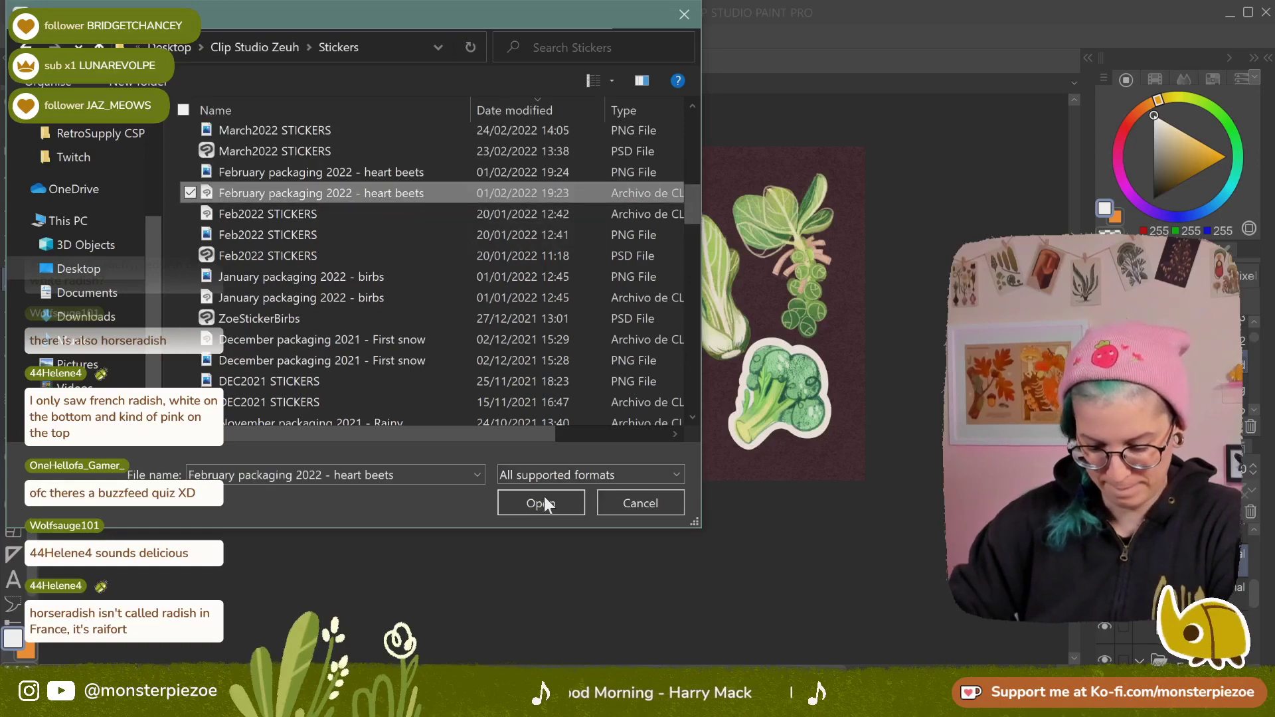
left_click(544, 502)
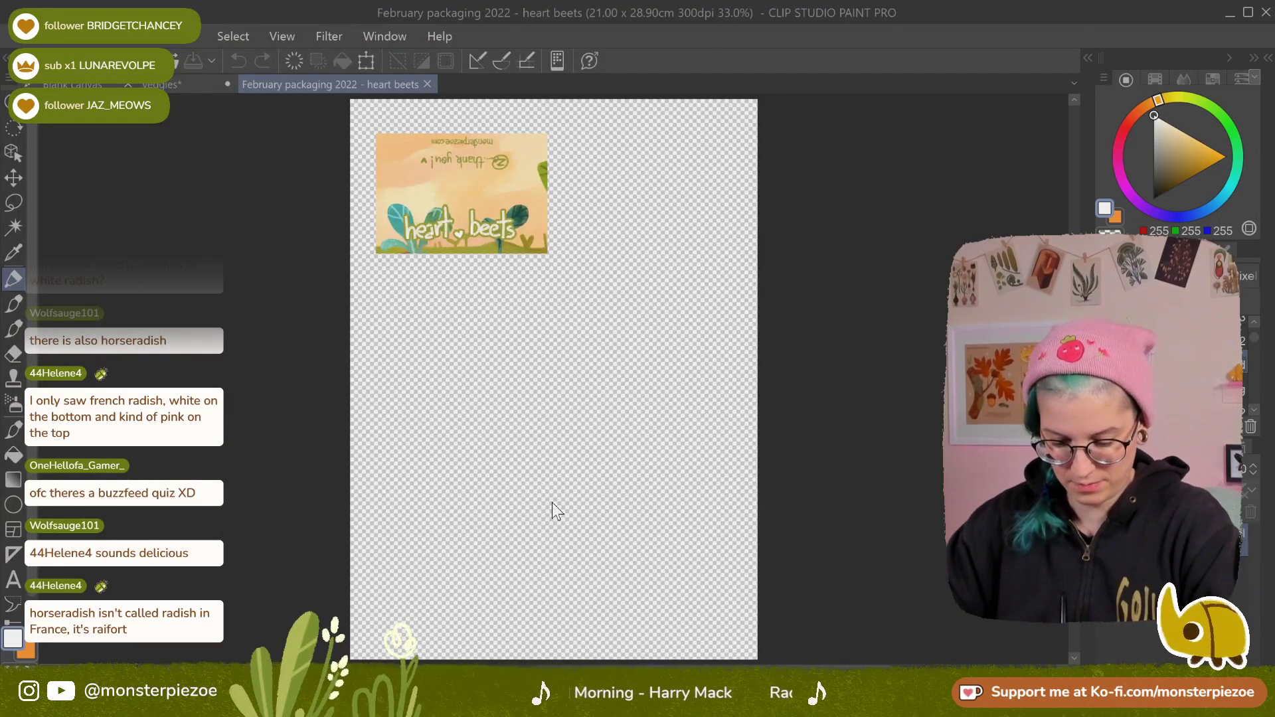
Open the "Feb2022 STICKERS" file from the Stickers folder to view the earlier sticker borders
left_click(27, 36)
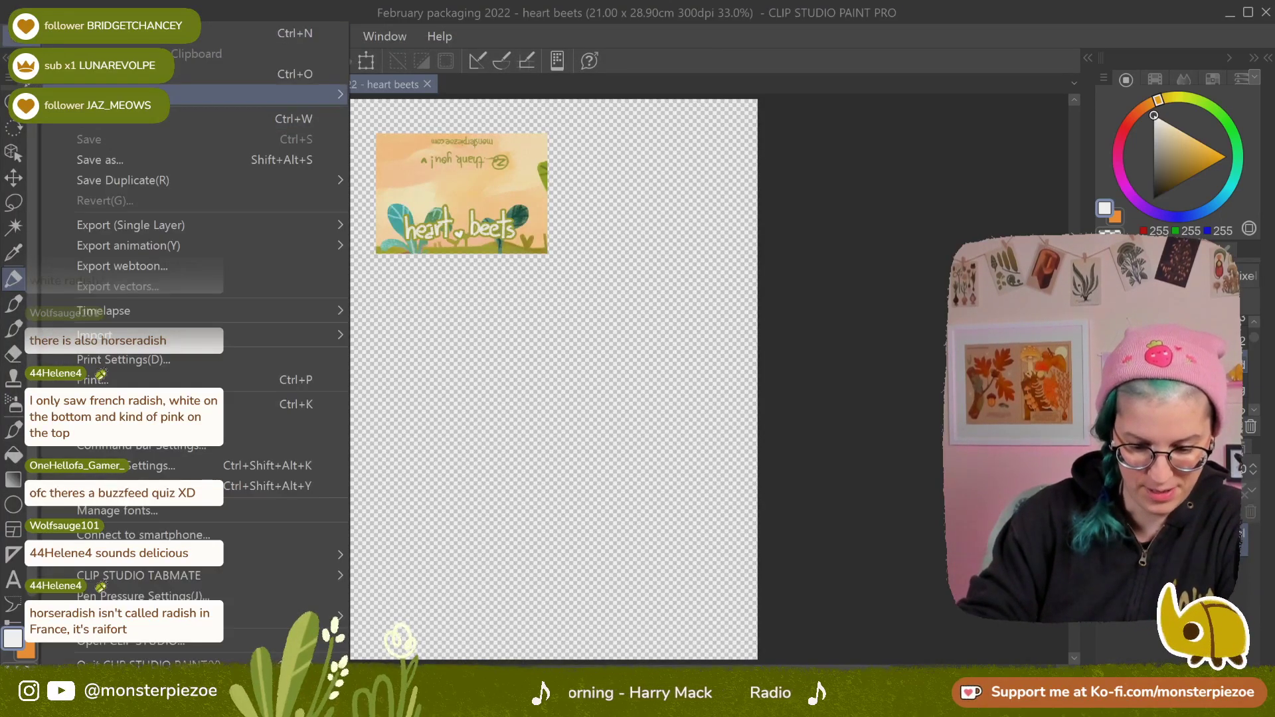
left_click(104, 73)
left_click_drag(692, 153, 688, 183)
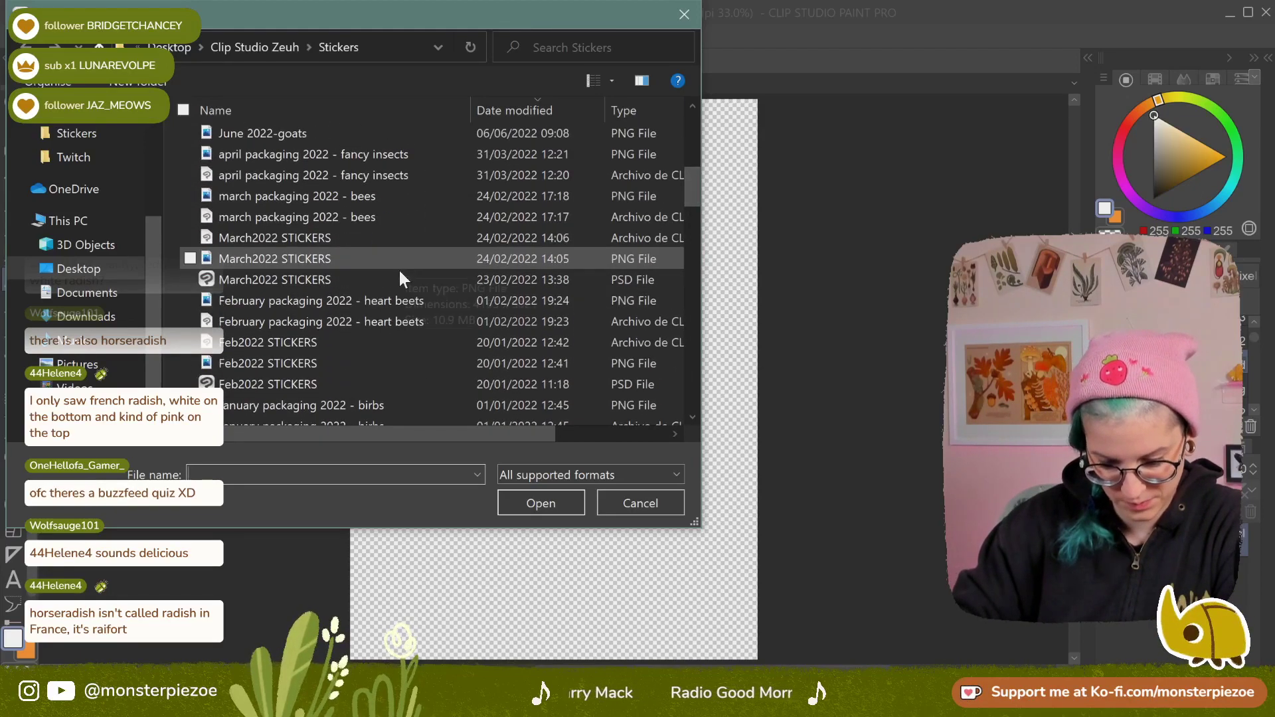
left_click(488, 345)
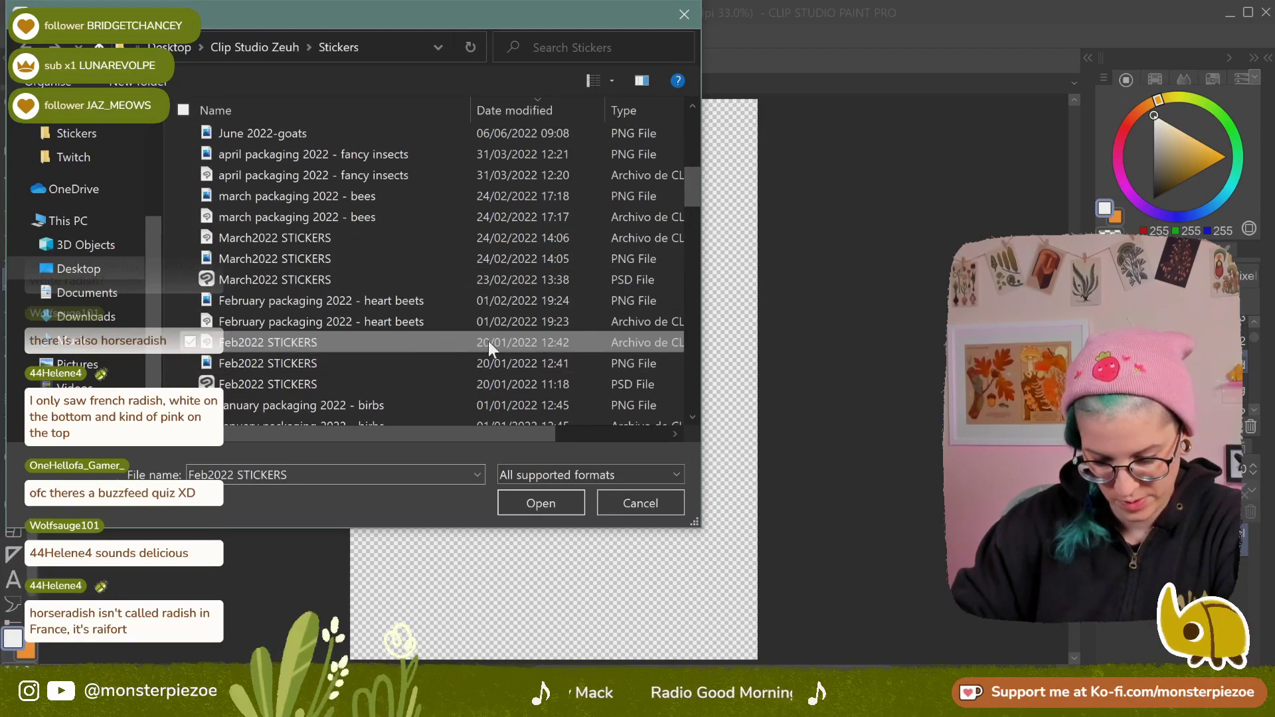
left_click(488, 321)
left_click(560, 500)
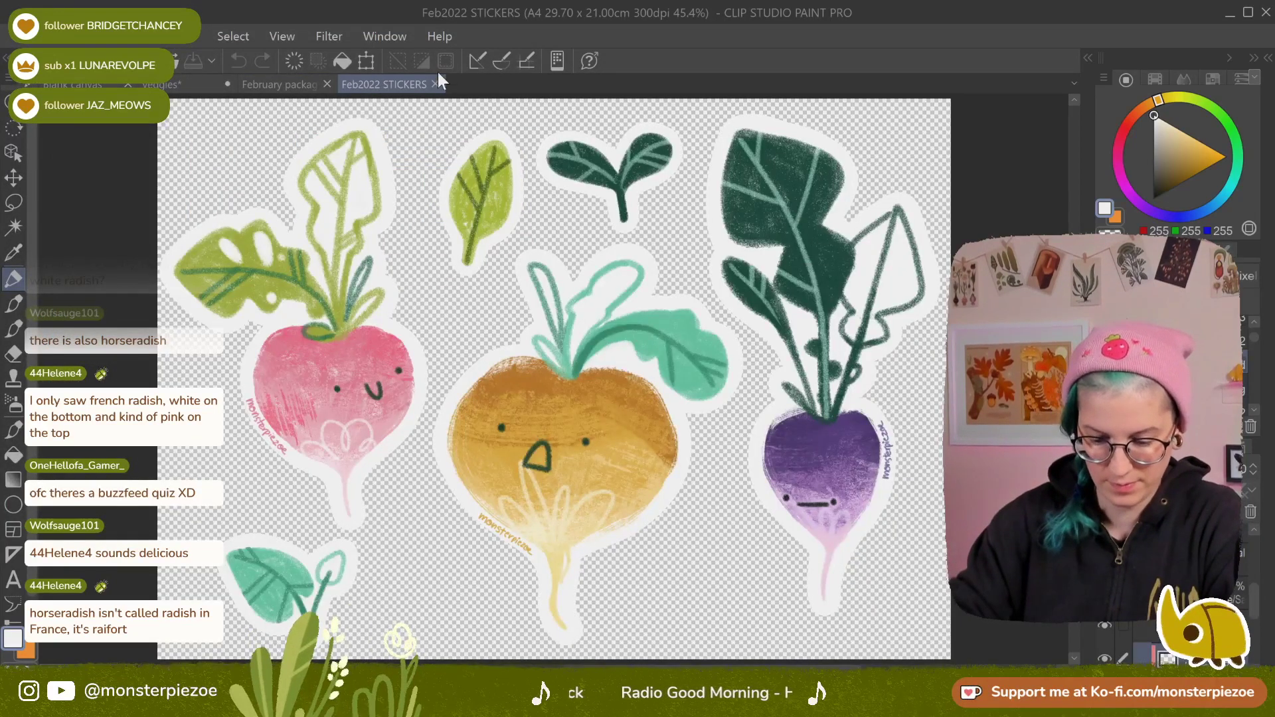
Reopen the closed "Feb2022 STICKERS" file from the recent files and close "February packaging 2022 - heart beets"
left_click(435, 83)
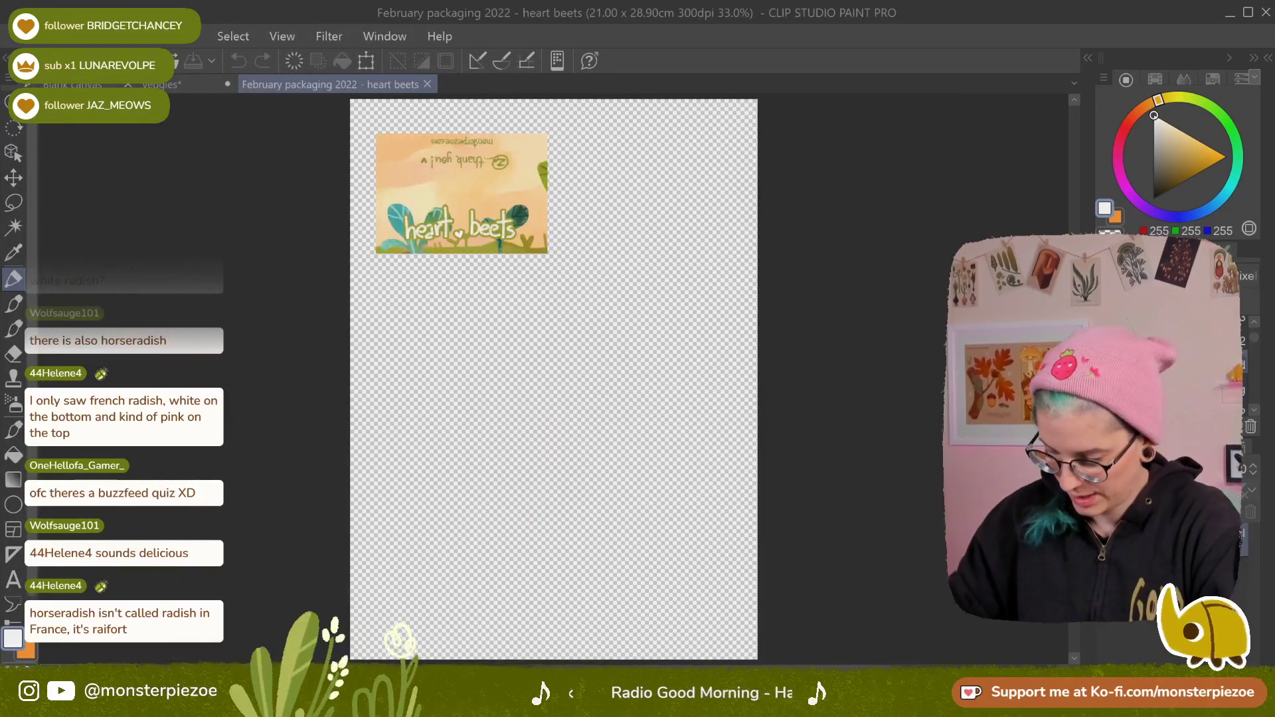
left_click(21, 36)
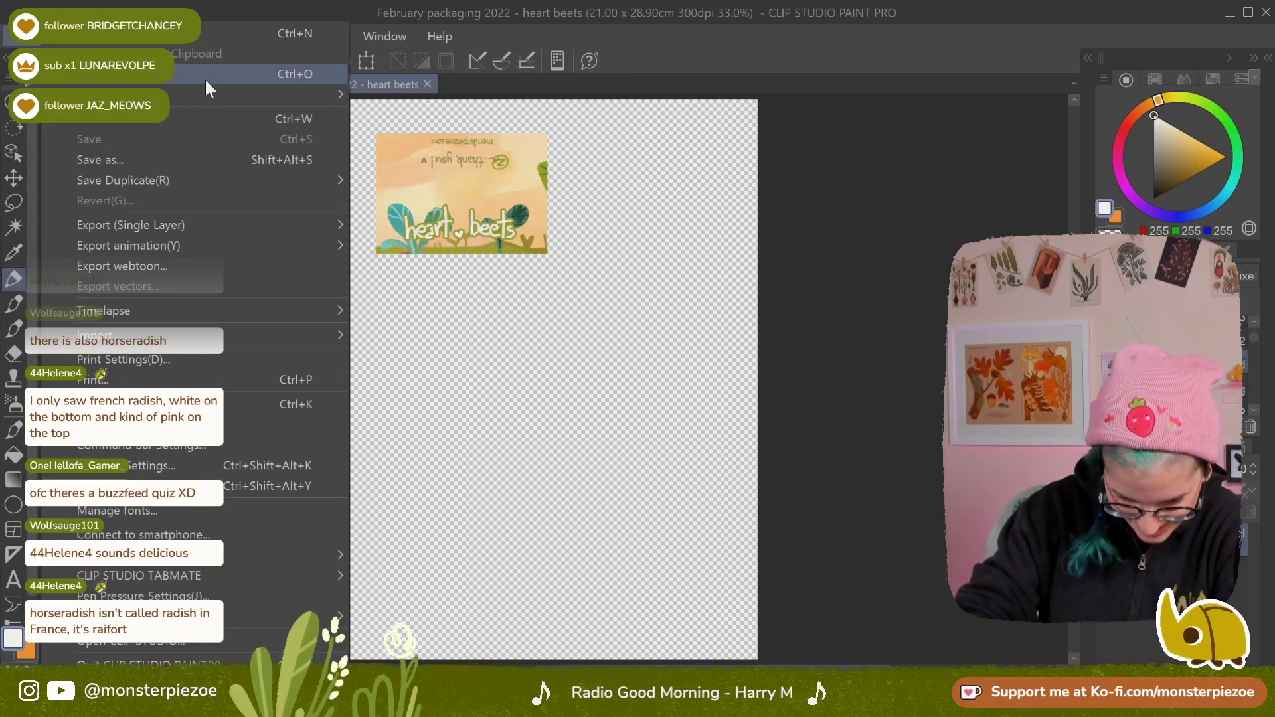
mouse_move(337, 93)
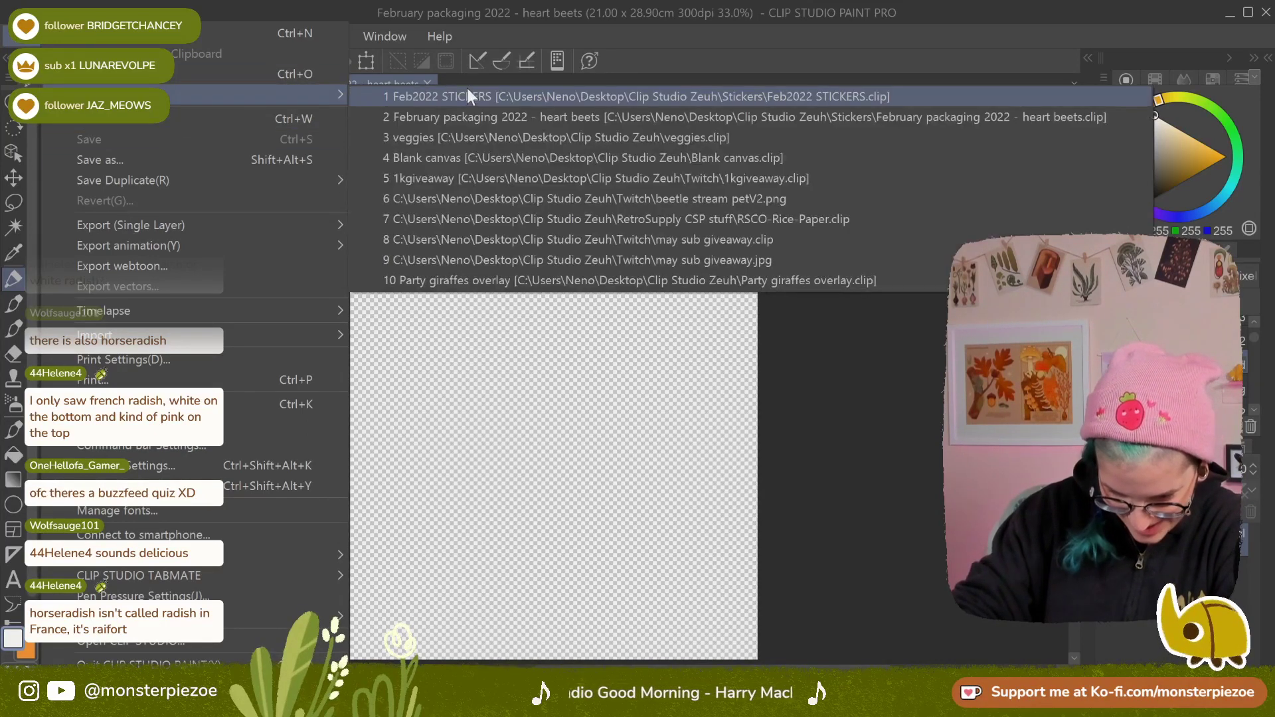
left_click(488, 92)
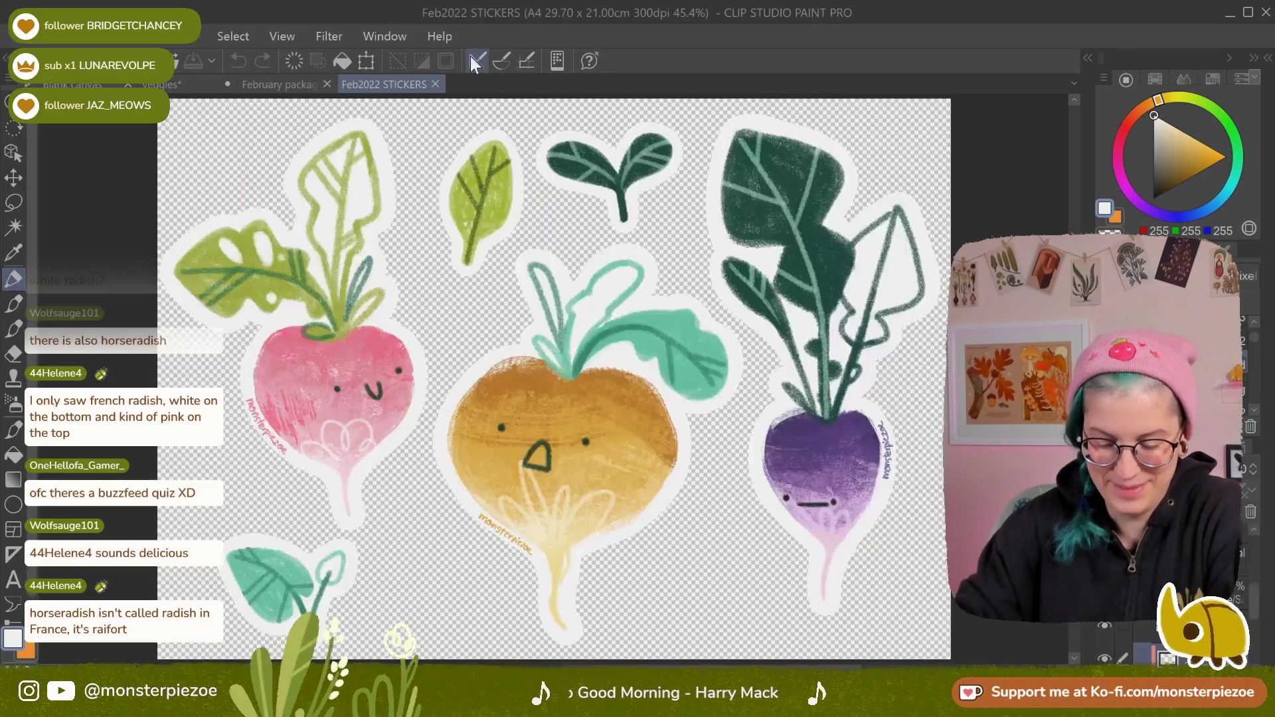
left_click(328, 85)
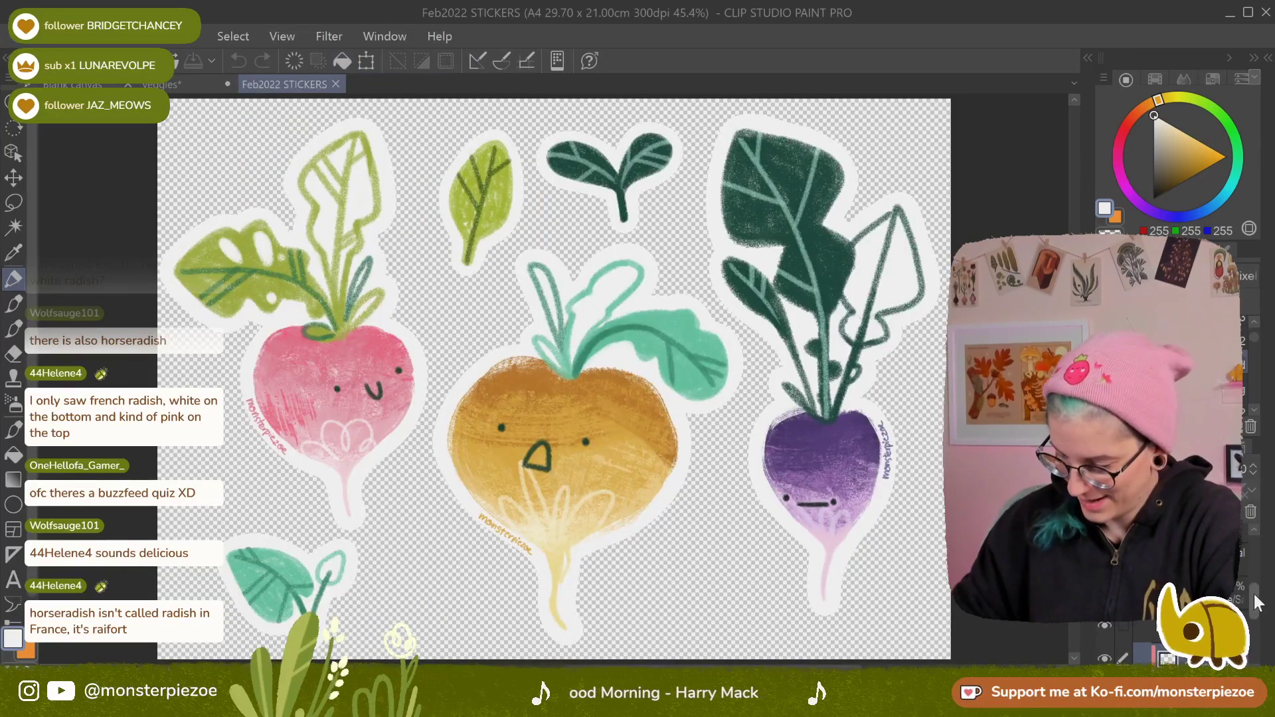
Show the grey background layer in the sticker file and examine the white border around the pink beet
left_click(1103, 656)
left_click_drag(346, 345, 649, 372)
scroll(727, 376, "up", 2)
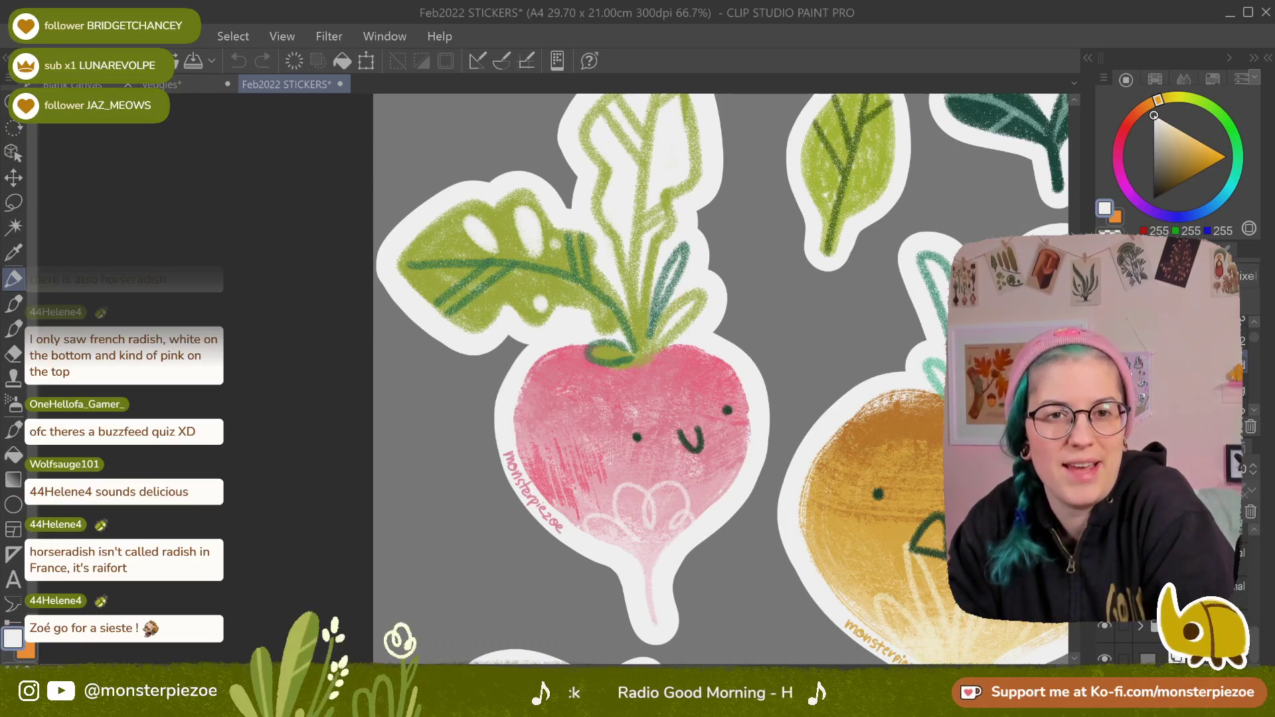
left_click_drag(690, 438, 654, 490)
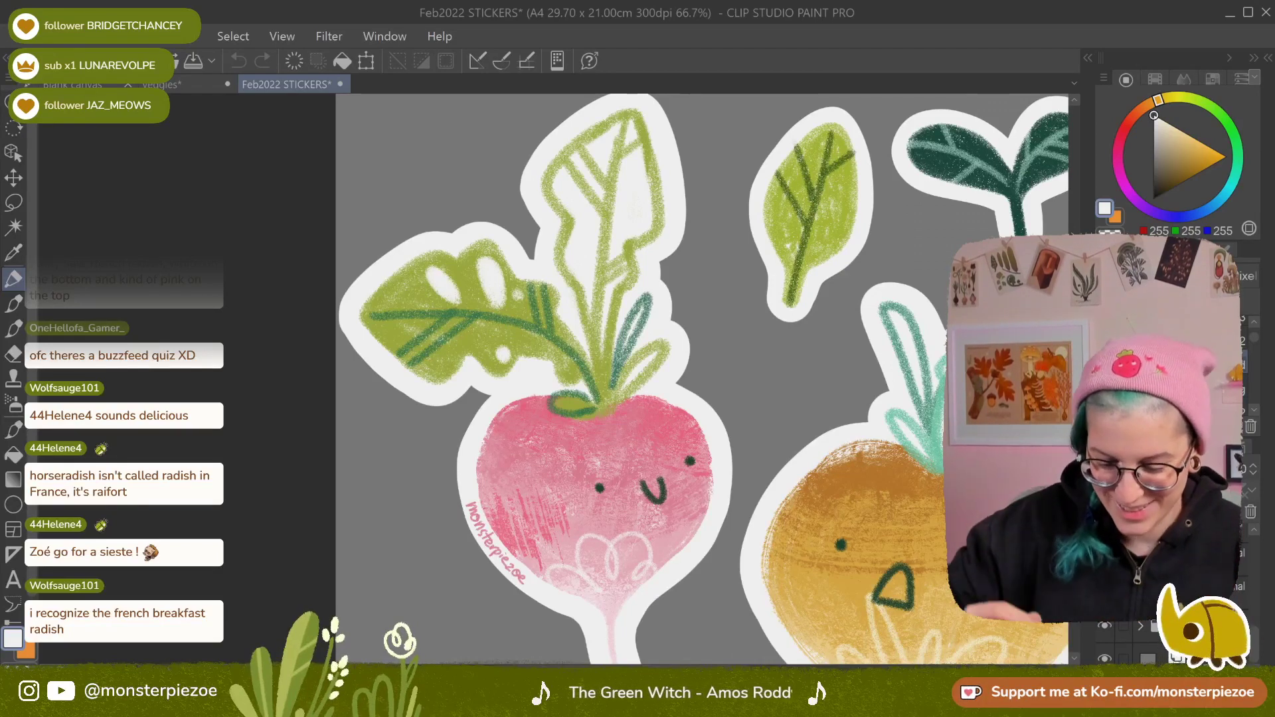
Close "Feb2022 STICKERS" without saving and bring the whole veggies illustration into view
left_click(339, 83)
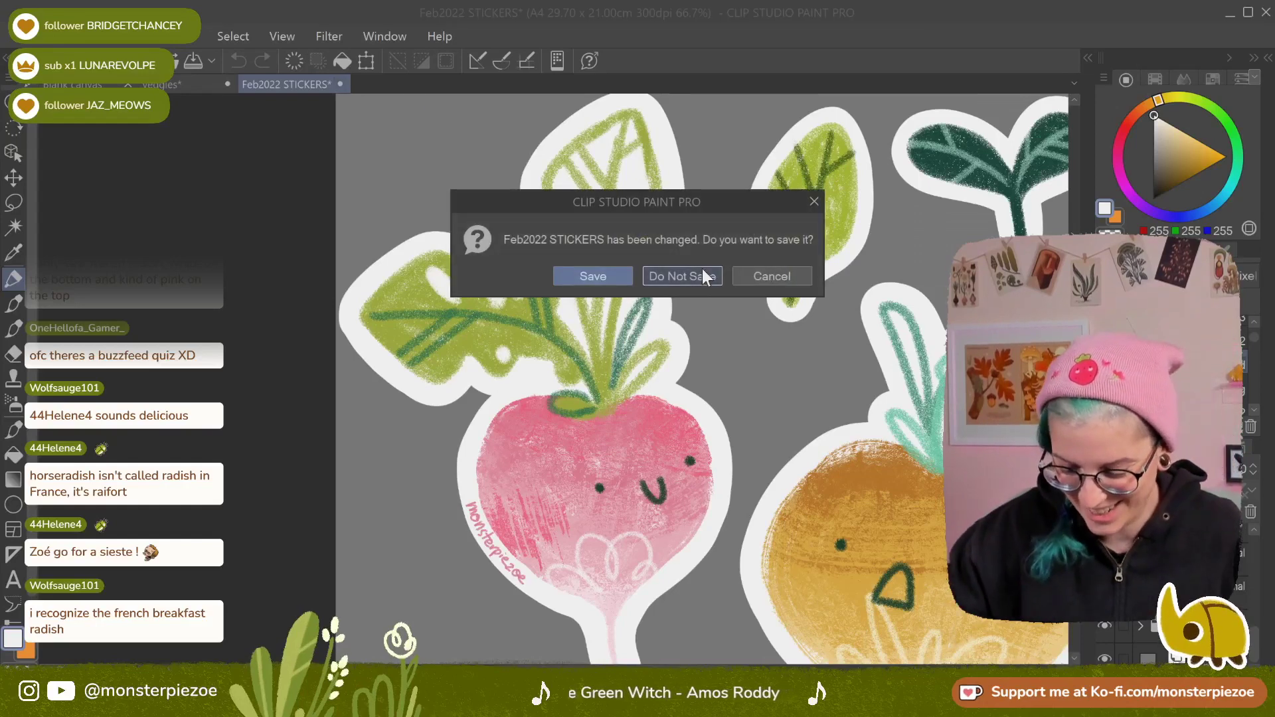
left_click(703, 276)
scroll(834, 339, "up", 3)
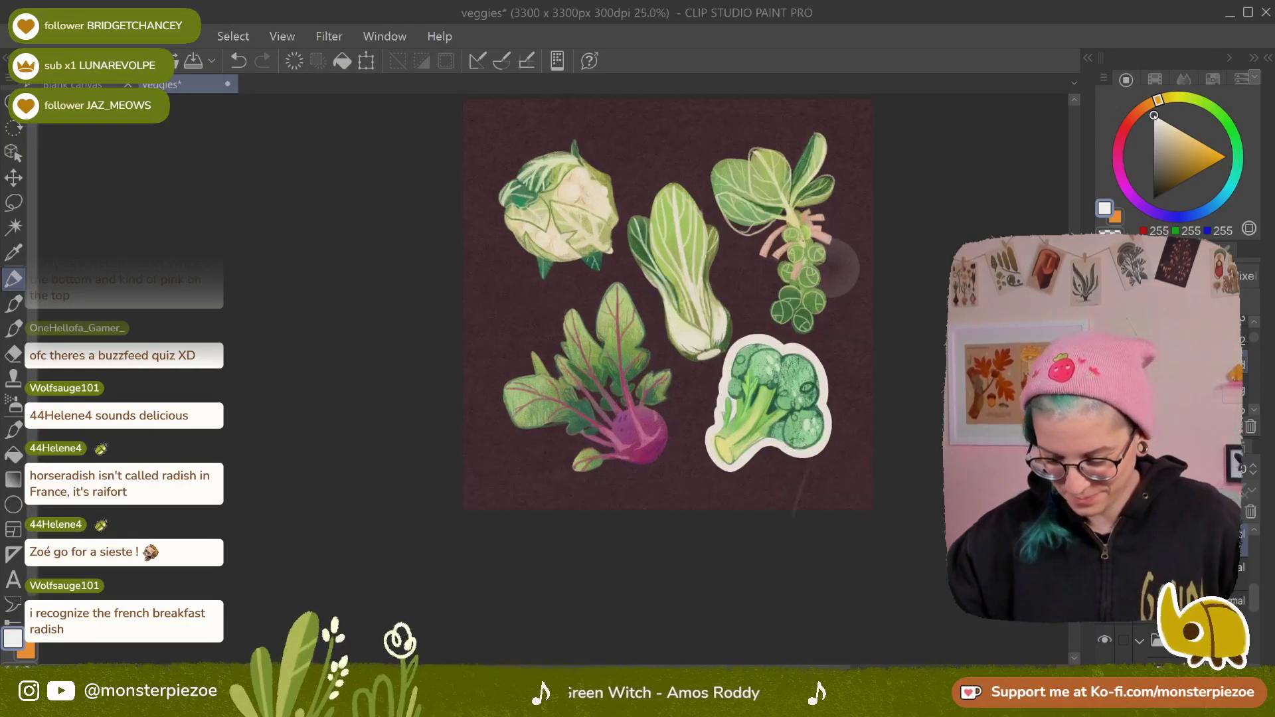
left_click_drag(834, 339, 836, 405)
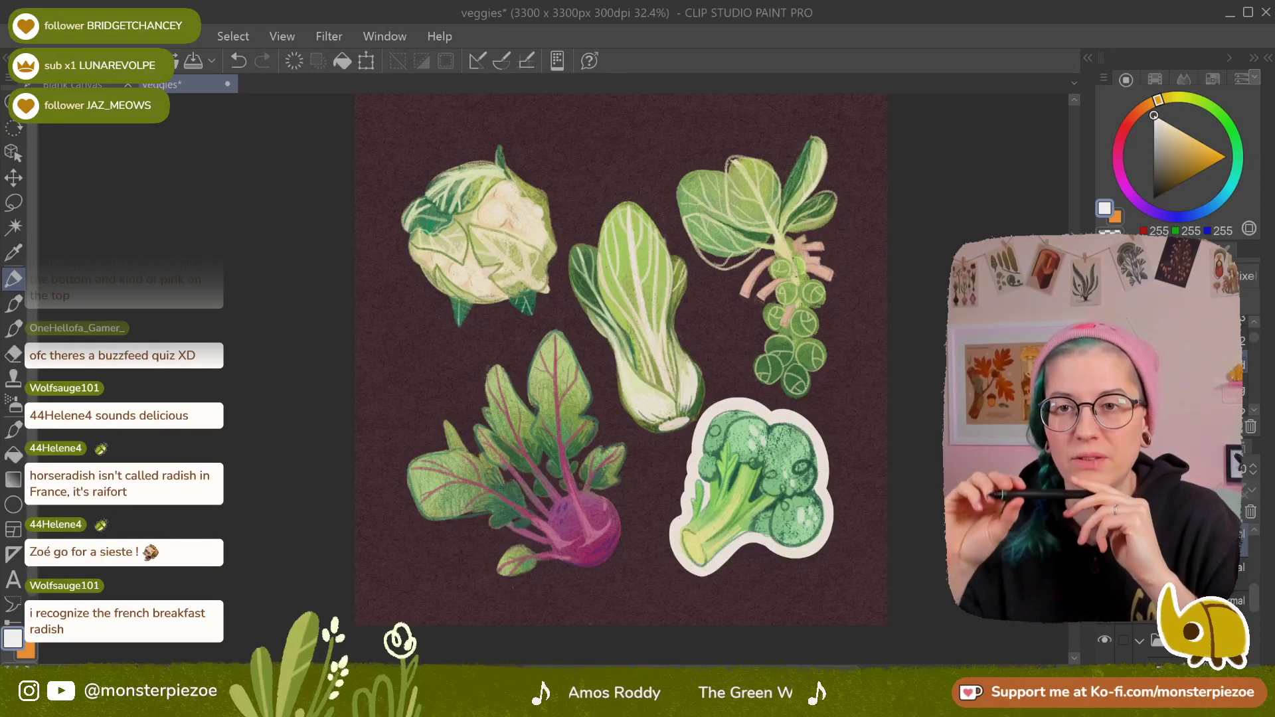
Find the broccoli artwork in the layer list and hide it, leaving its white border on
left_click_drag(1254, 598, 1254, 579)
left_click(1241, 568)
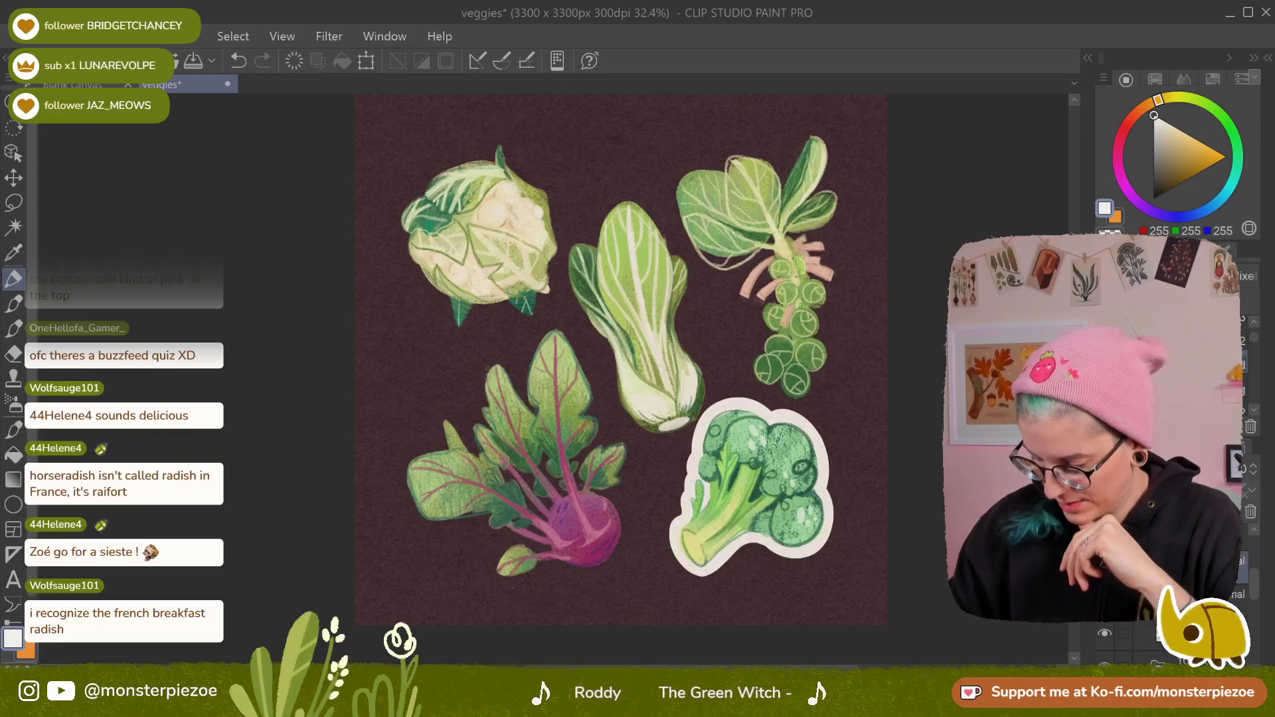
left_click(1104, 568)
left_click(1239, 594)
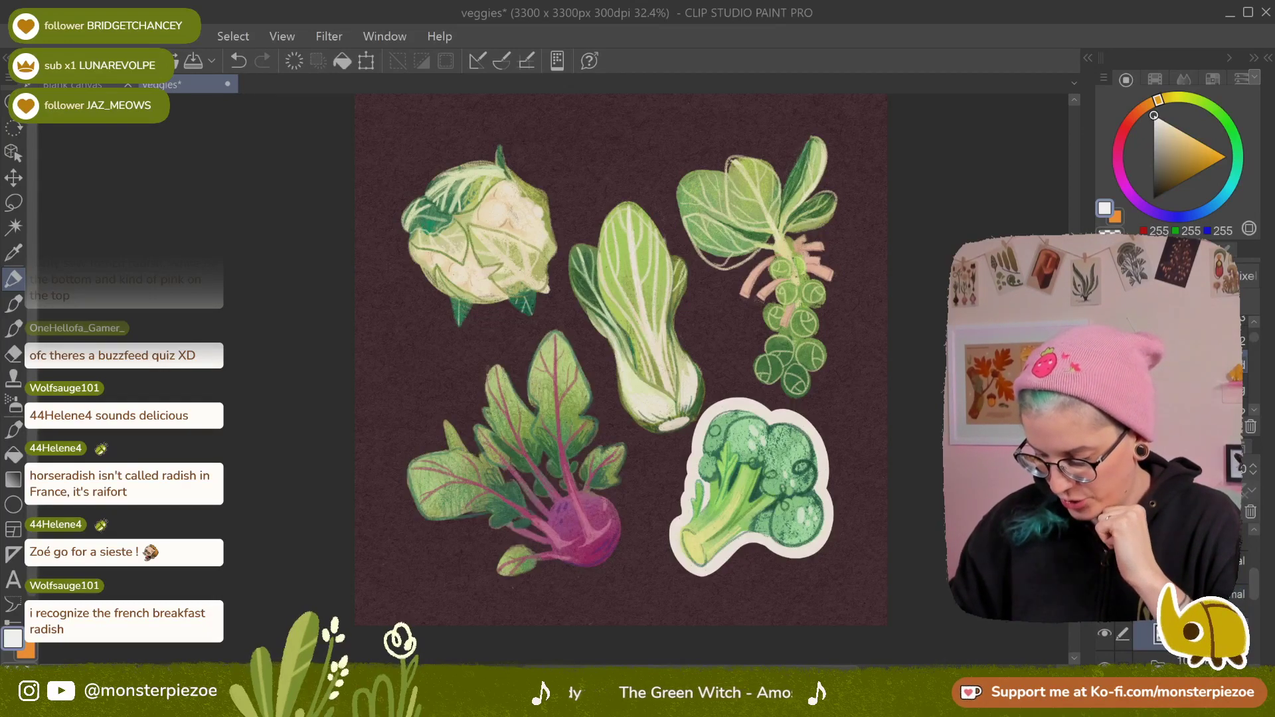
left_click_drag(1254, 587, 1254, 594)
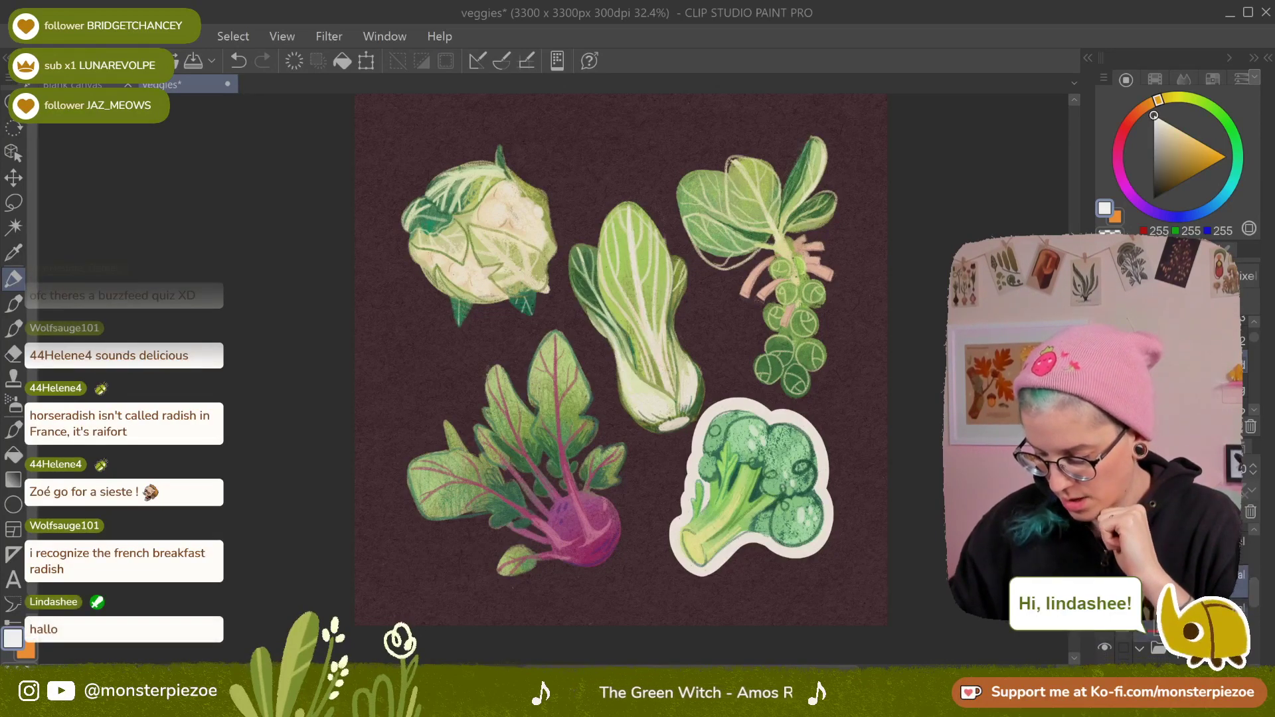
left_click_drag(1254, 584, 1253, 576)
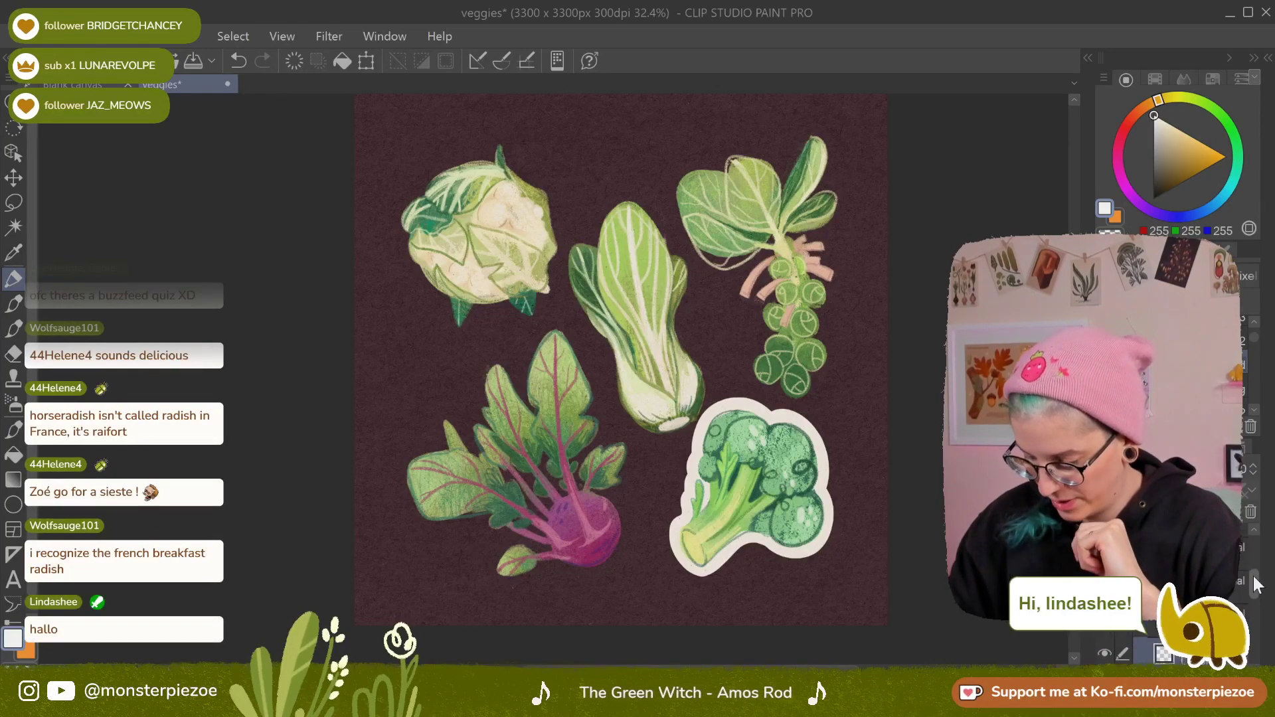
scroll(1258, 584, "up", 1)
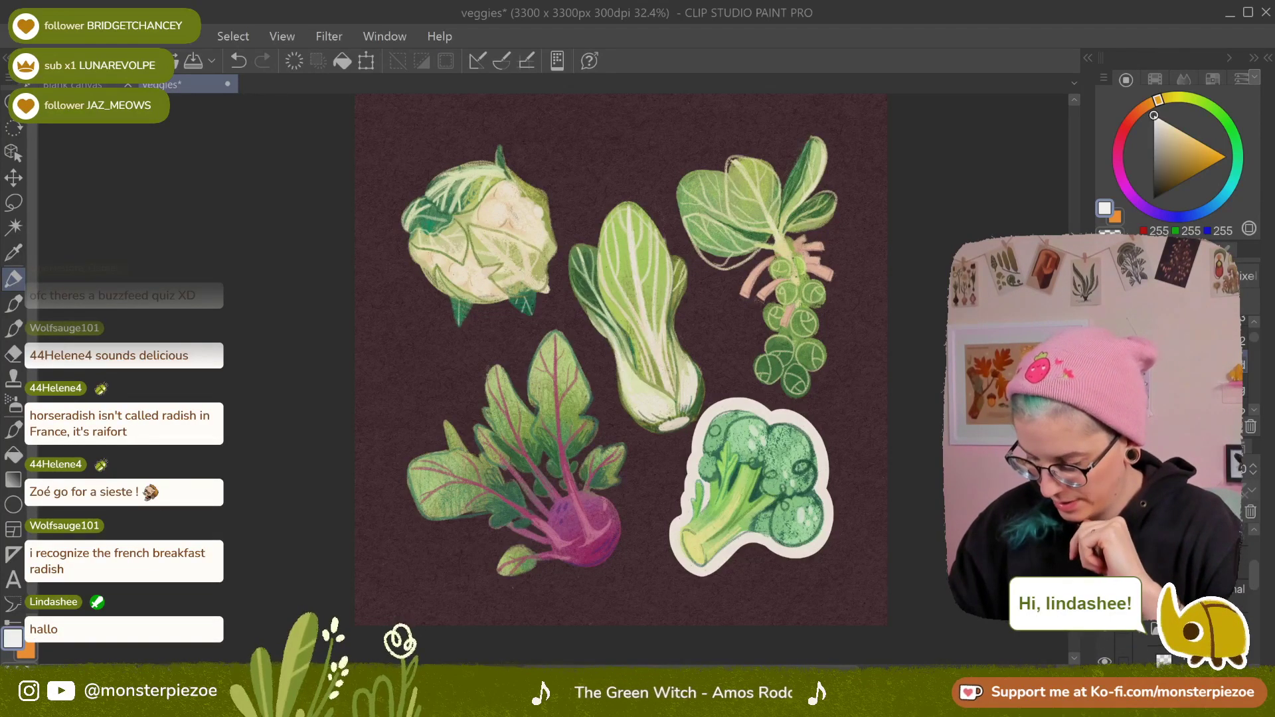
left_click(1105, 629)
Paint the inside of the broccoli's border solid white and show the broccoli artwork again
scroll(1196, 598, "down", 1)
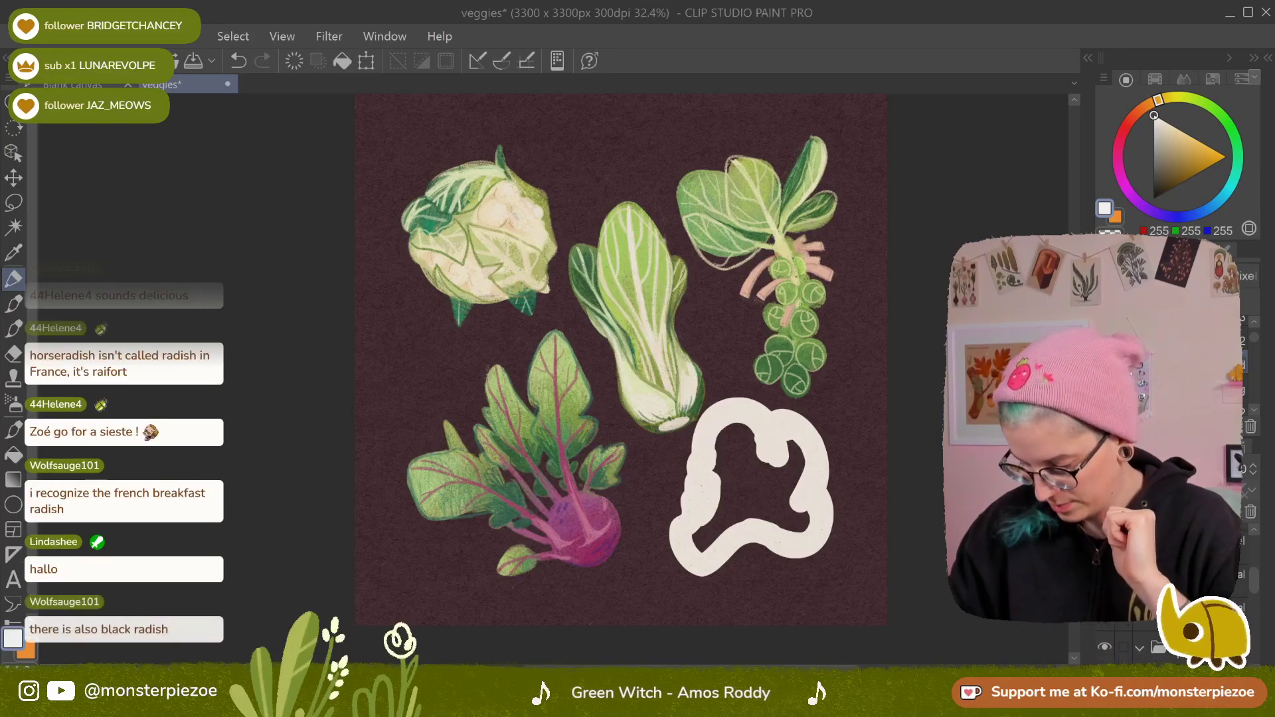
mouse_move(728, 425)
left_mouse_down()
mouse_move(697, 548)
mouse_move(762, 513)
mouse_move(801, 526)
mouse_move(802, 464)
mouse_move(778, 402)
mouse_move(737, 425)
mouse_move(789, 517)
mouse_move(773, 455)
mouse_move(788, 449)
mouse_move(733, 448)
mouse_move(722, 490)
mouse_move(745, 468)
mouse_move(753, 510)
mouse_move(762, 471)
mouse_move(780, 504)
left_mouse_up()
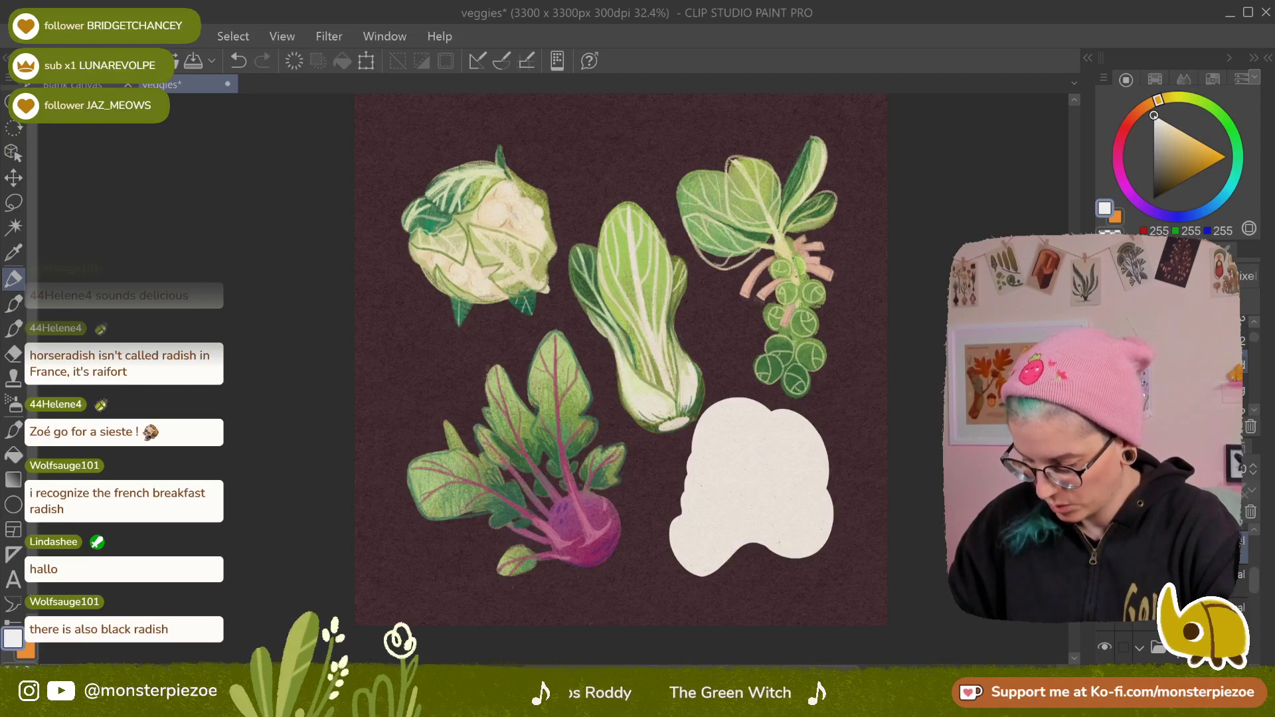
key("ctrl+[")
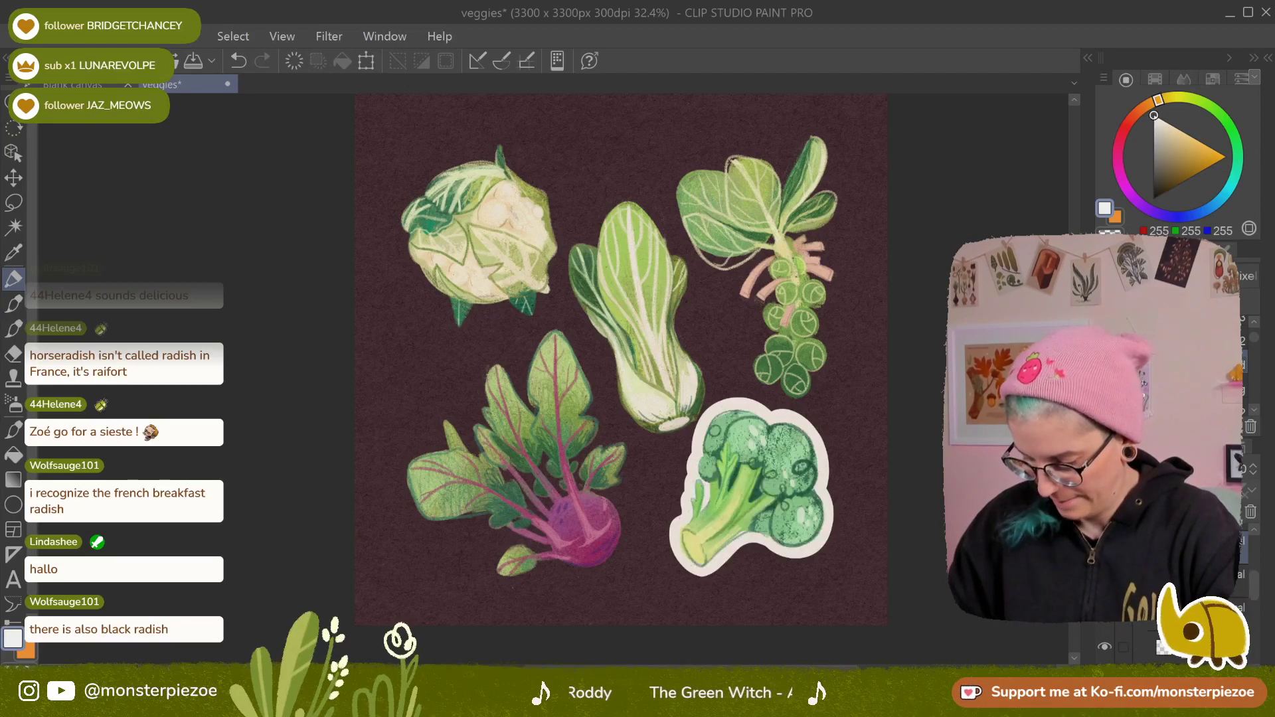
Identify the kohlrabi's layer by toggling its visibility, and paint a white border around the kohlrabi's tallest leaf
left_click(1106, 619)
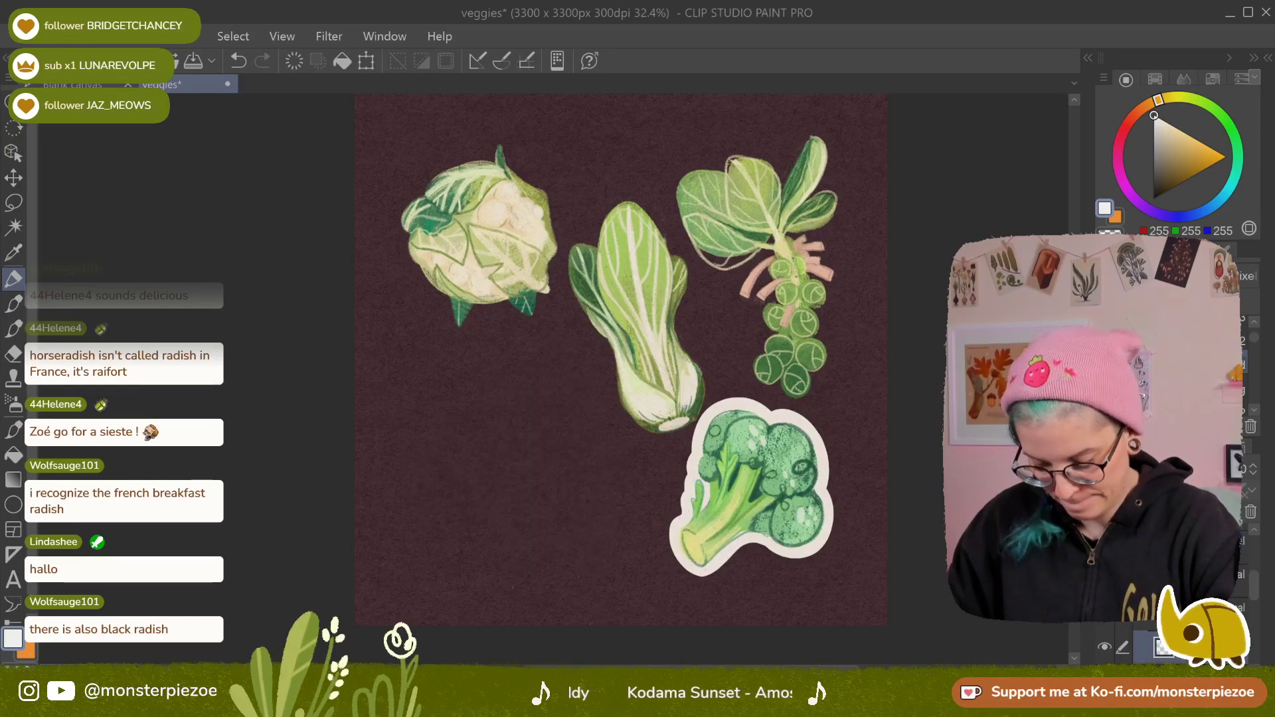
left_click(1105, 620)
scroll(515, 455, "up", 3)
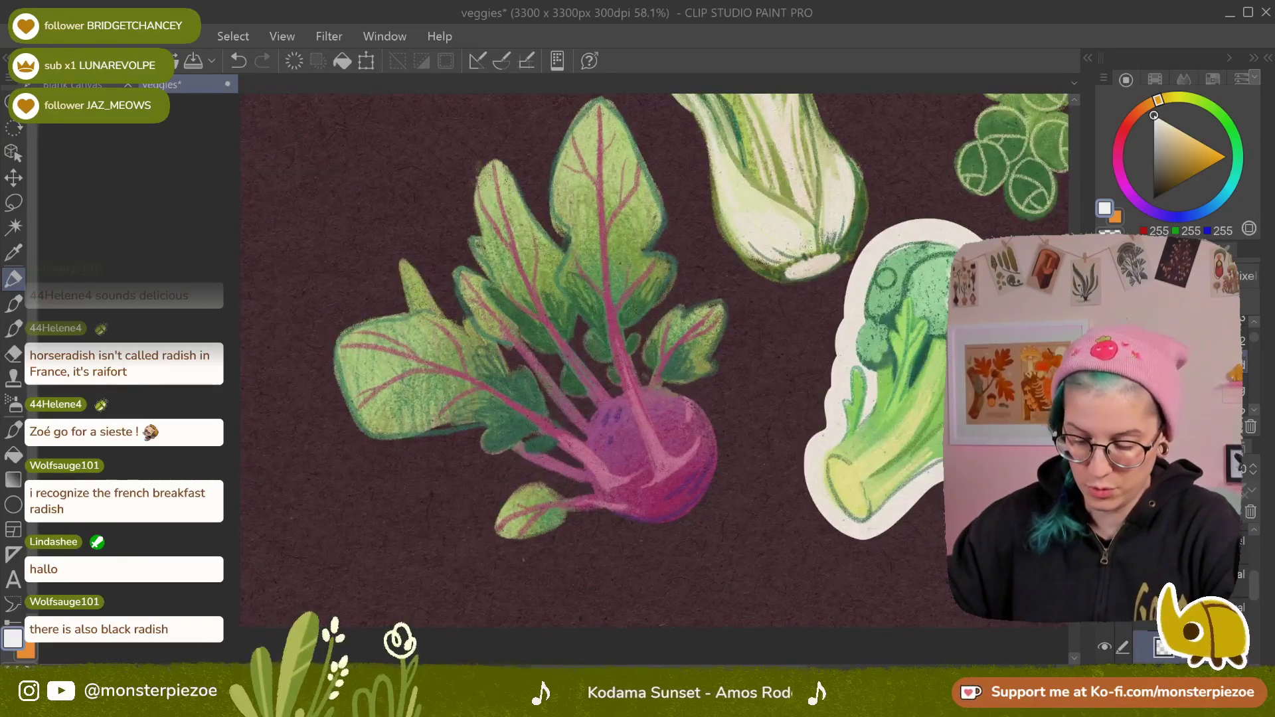
left_click_drag(829, 145, 854, 200)
mouse_move(582, 310)
left_mouse_down()
mouse_move(574, 264)
mouse_move(595, 295)
mouse_move(572, 257)
mouse_move(577, 211)
mouse_move(629, 152)
mouse_move(687, 264)
mouse_move(669, 303)
mouse_move(701, 330)
mouse_move(670, 374)
mouse_move(627, 392)
left_mouse_up()
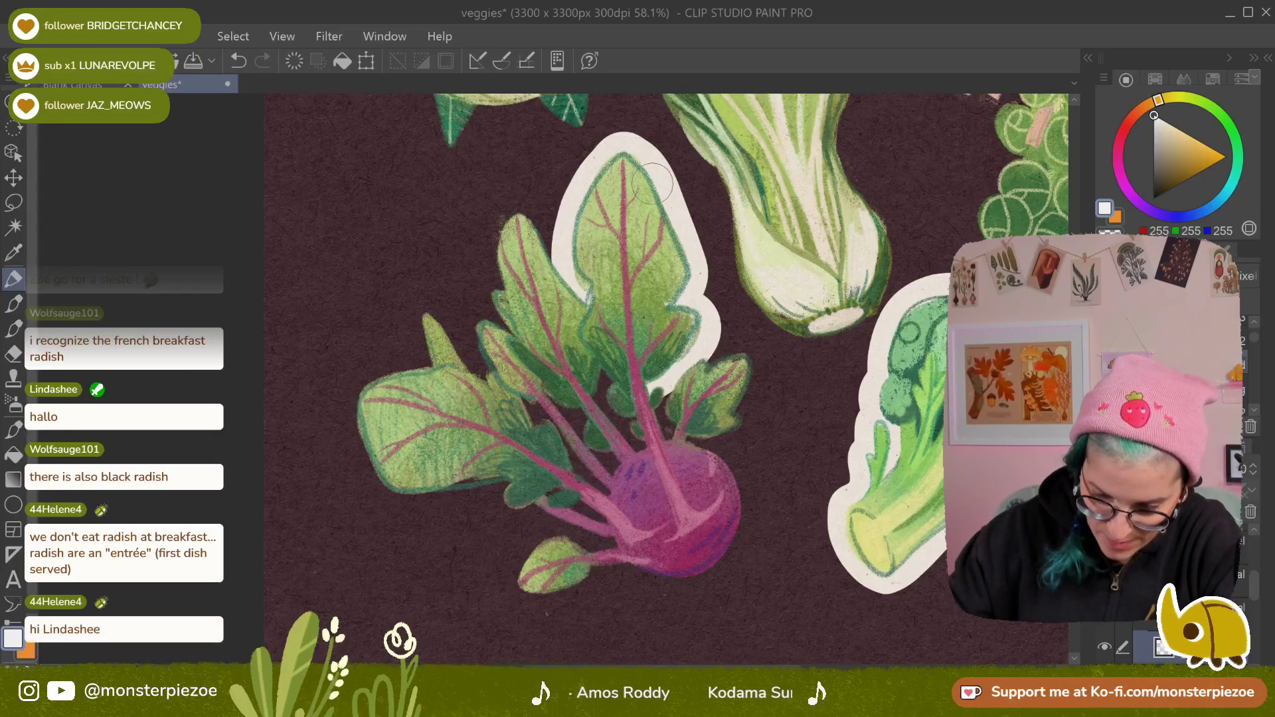
mouse_move(679, 237)
left_mouse_down()
mouse_move(692, 276)
mouse_move(675, 299)
left_mouse_up()
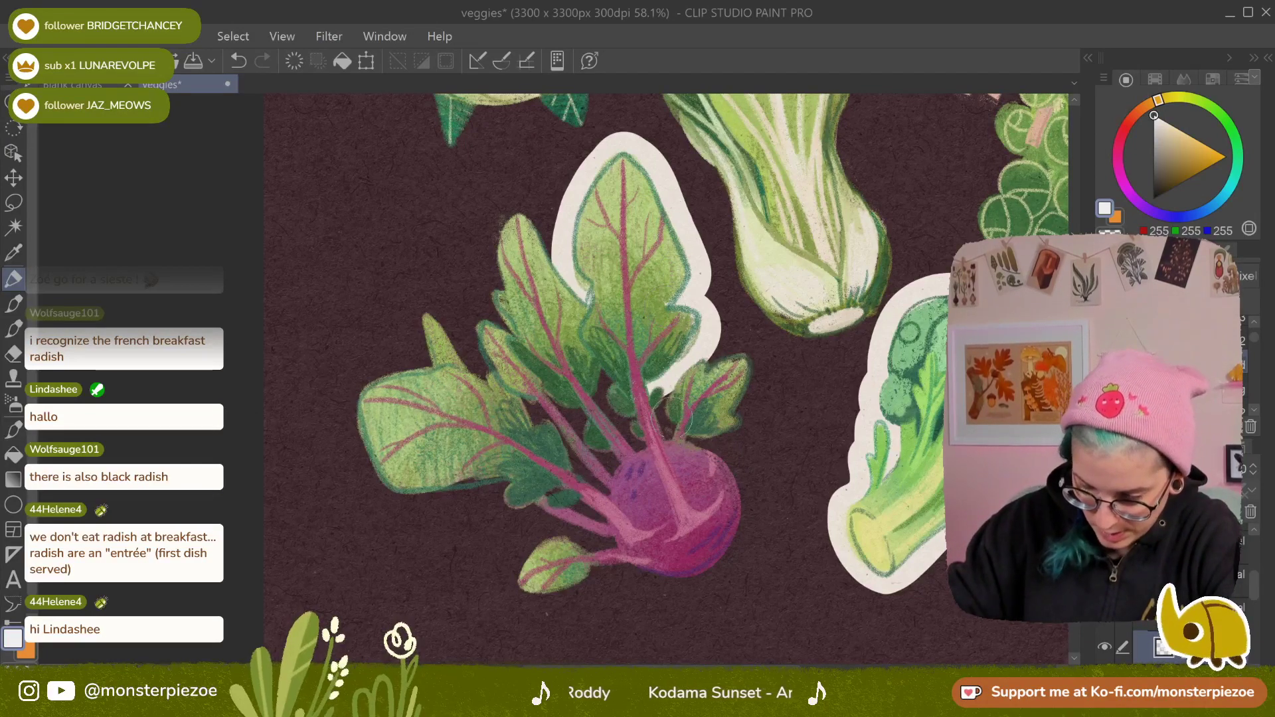
Extend the kohlrabi's white border around the small leaf on its right and the pointed leaves on its upper left
left_click_drag(687, 438, 666, 412)
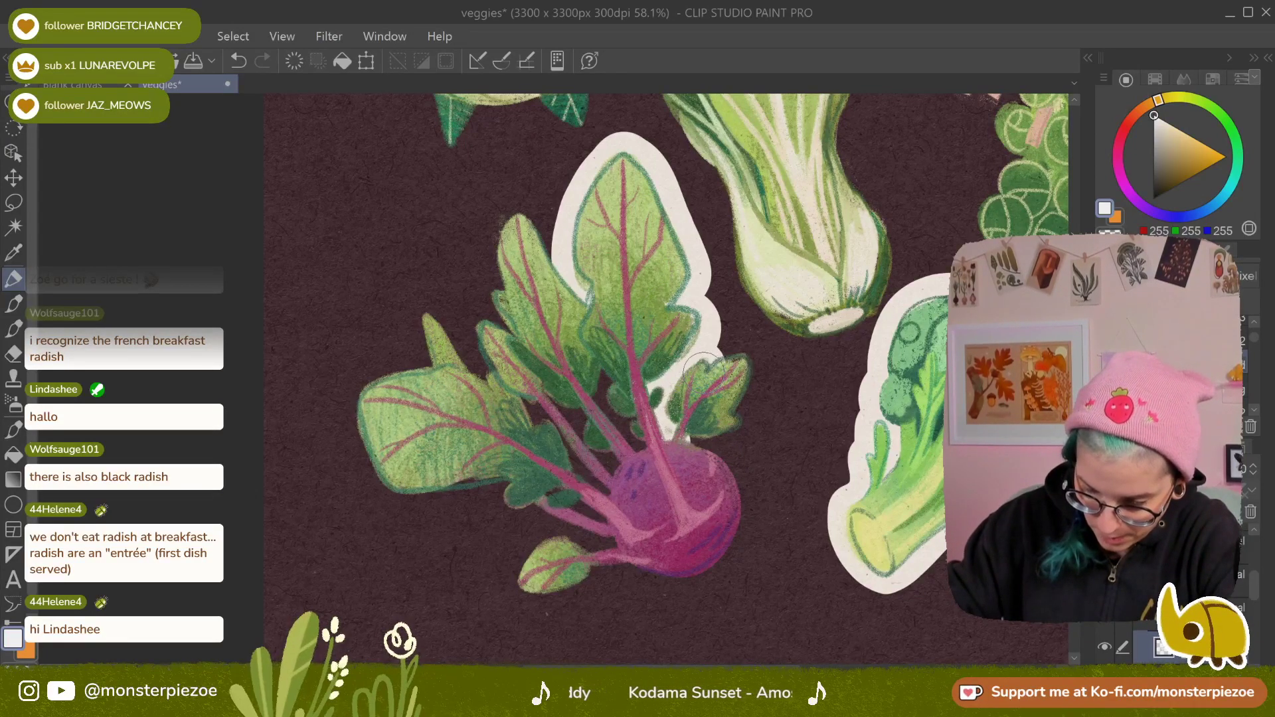
mouse_move(703, 367)
left_mouse_down()
mouse_move(736, 335)
mouse_move(758, 342)
mouse_move(767, 377)
mouse_move(720, 435)
mouse_move(681, 428)
left_mouse_up()
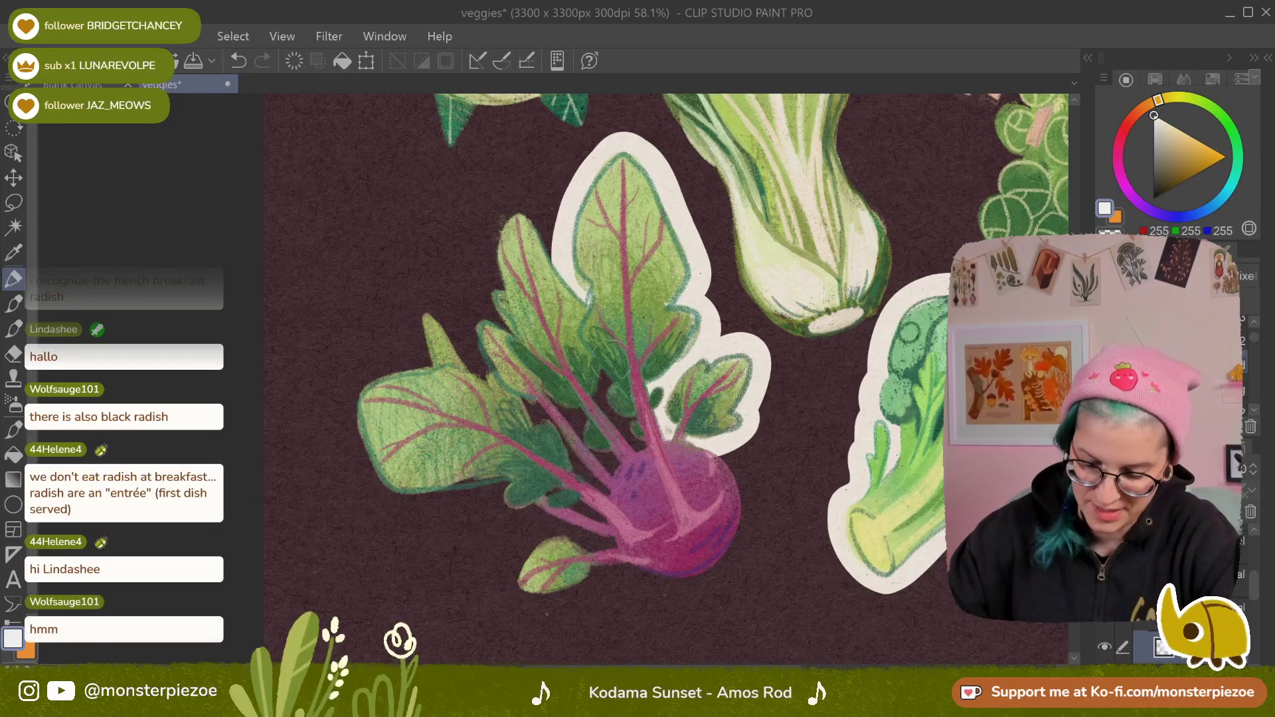
mouse_move(578, 296)
left_mouse_down()
mouse_move(514, 214)
mouse_move(497, 236)
mouse_move(506, 291)
mouse_move(492, 295)
mouse_move(513, 329)
mouse_move(478, 322)
mouse_move(477, 346)
mouse_move(523, 406)
mouse_move(468, 339)
mouse_move(492, 380)
mouse_move(475, 384)
mouse_move(425, 311)
mouse_move(440, 413)
left_mouse_up()
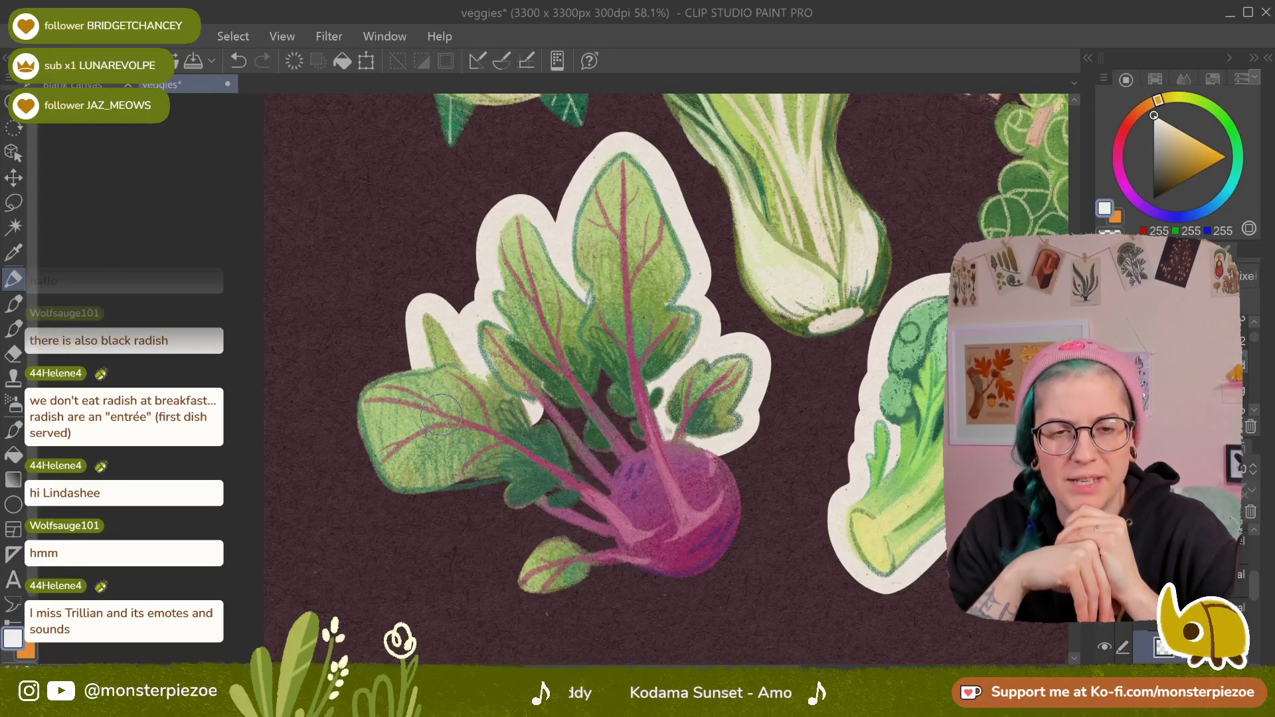
Switch to the web browser and search Google in a new tab for images of "black radish"
key("alt+Tab")
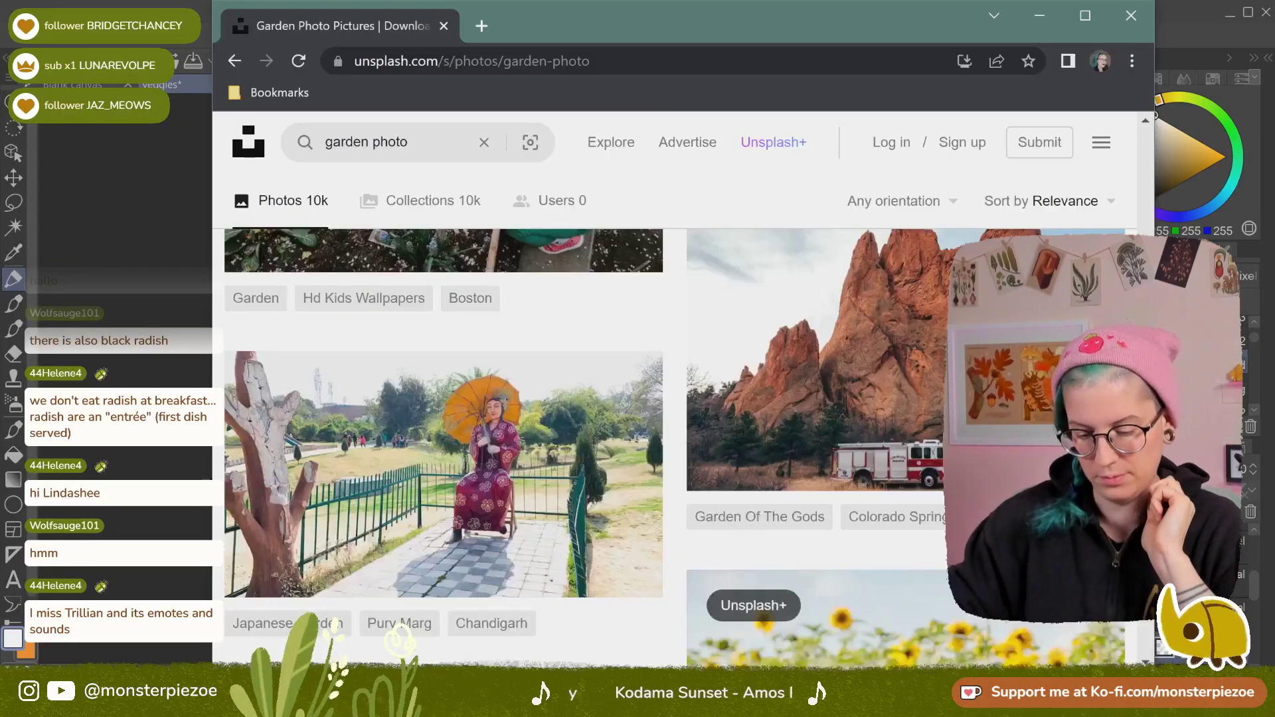
left_click(484, 25)
left_click(669, 427)
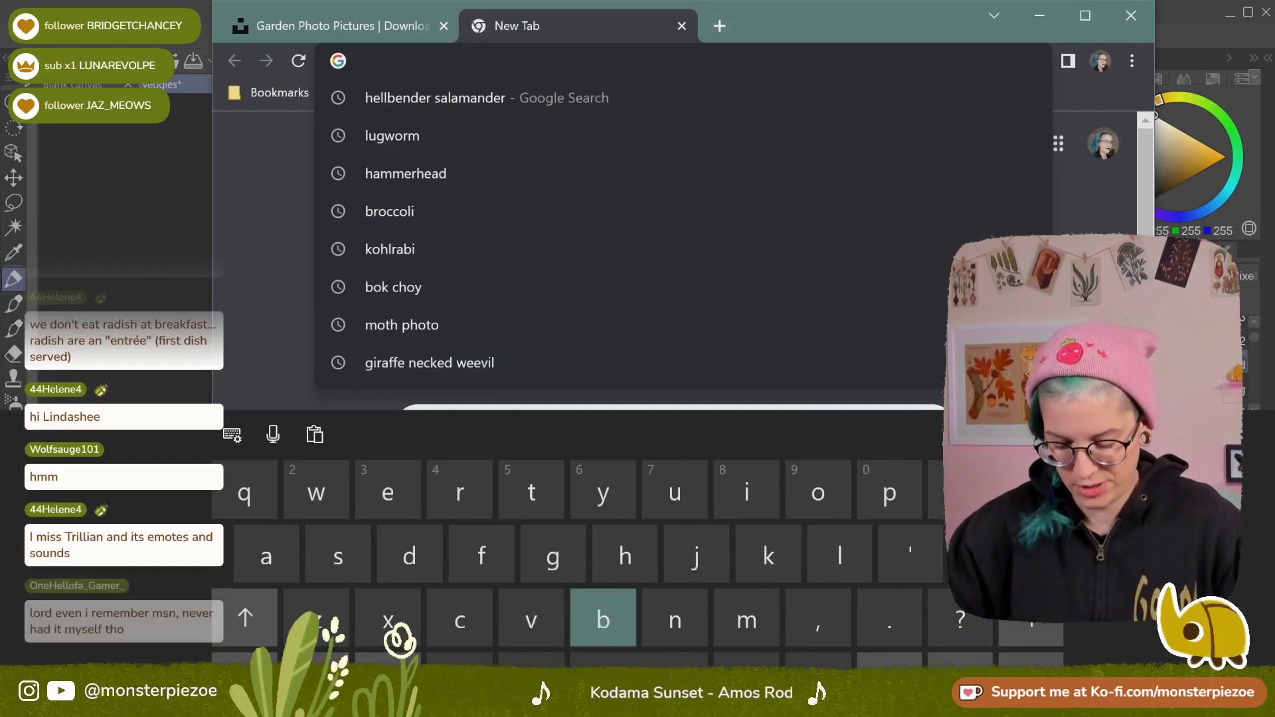
type("blach")
key("BackSpace")
type("k")
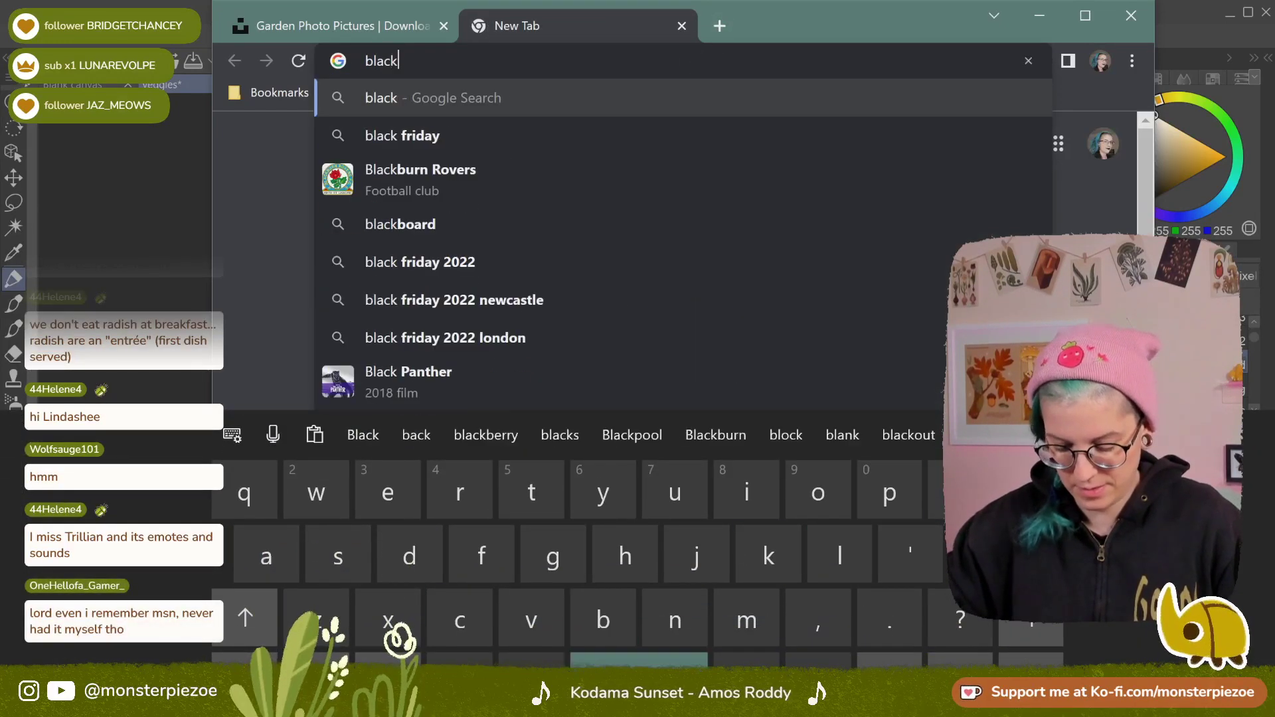
type(" radish")
key("Return")
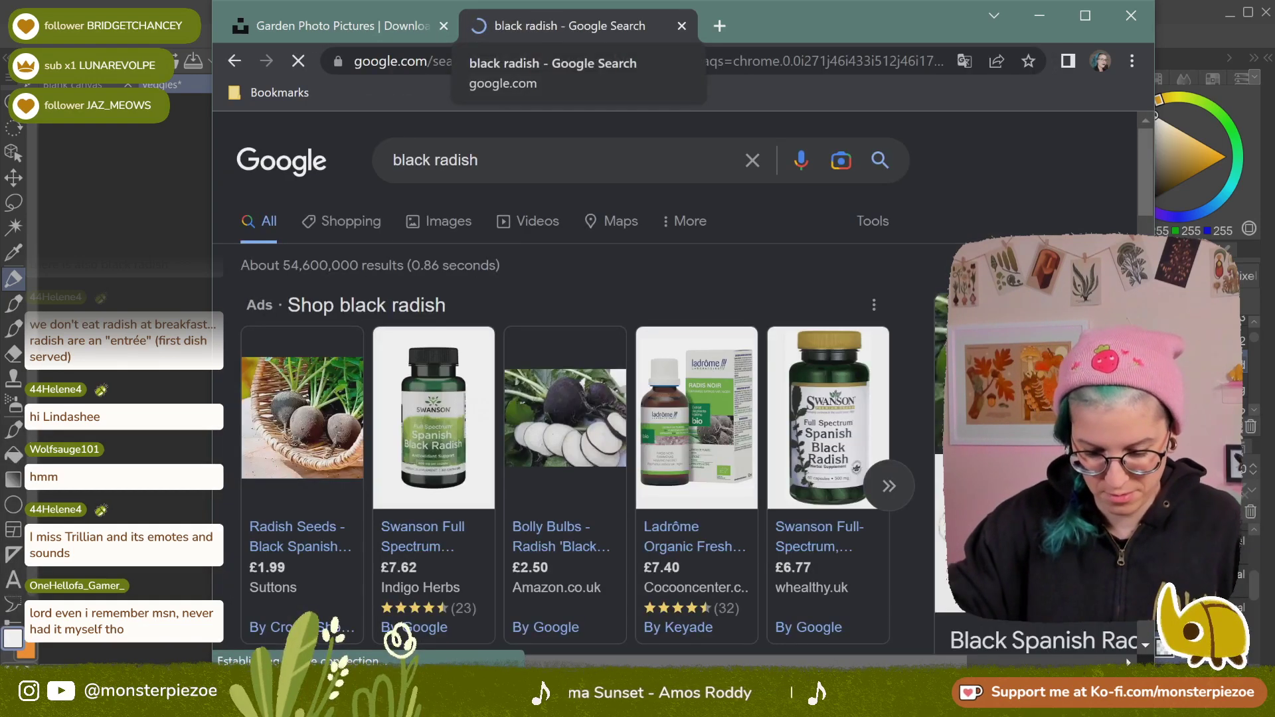
left_click(344, 221)
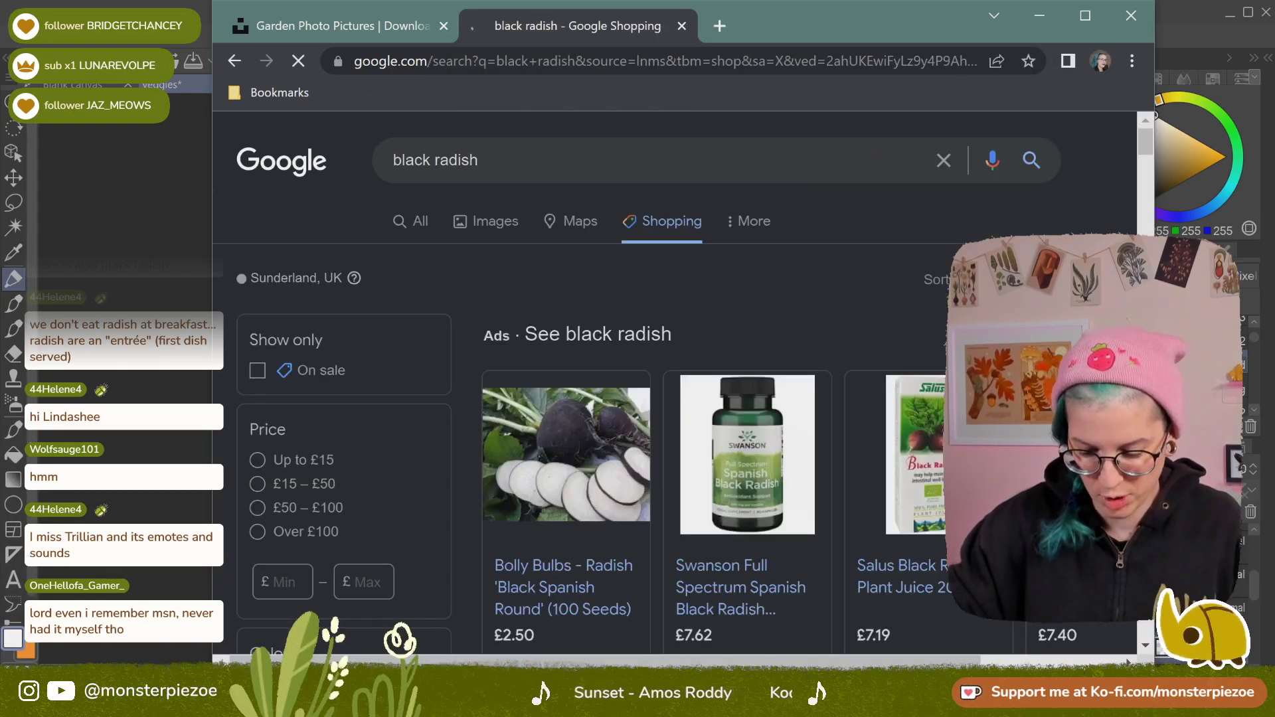
left_click(486, 221)
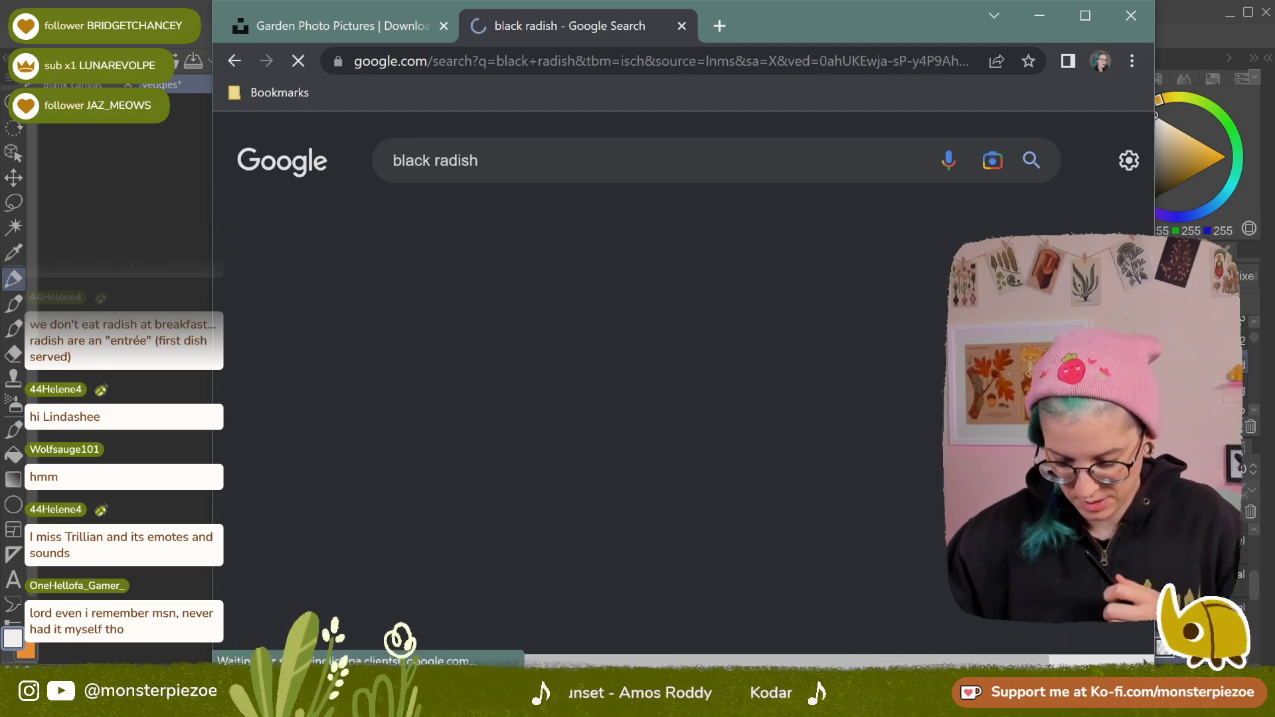
Examine the black radish photos in the image results up close, comparing the round and long varieties
scroll(664, 399, "down", 5)
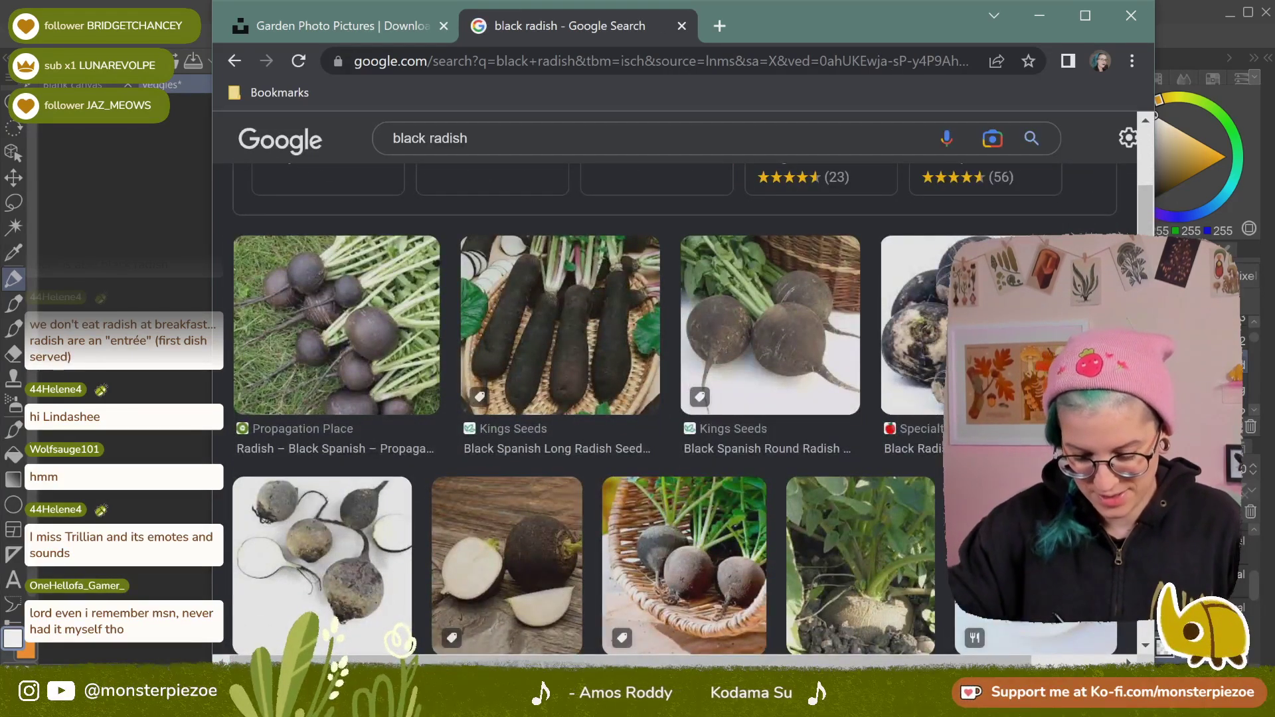
scroll(873, 252, "up", 5)
scroll(873, 252, "down", 1)
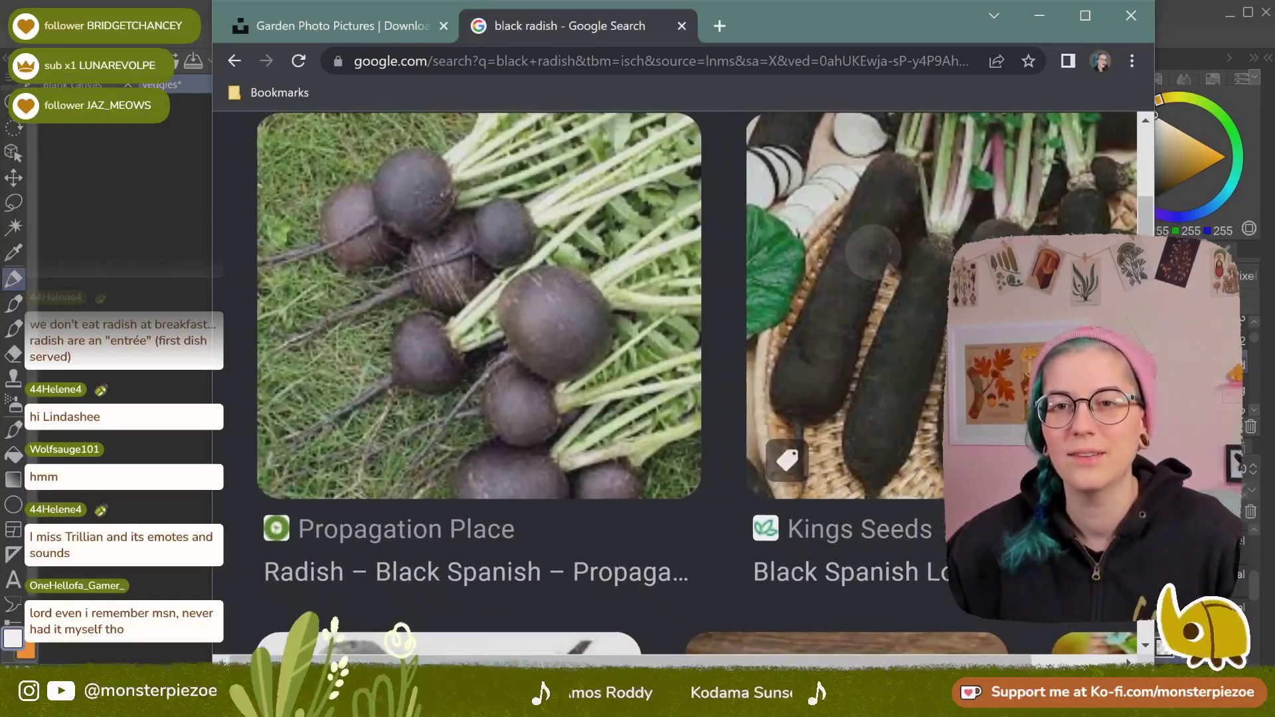
scroll(874, 252, "right", 2)
scroll(873, 252, "left", 2)
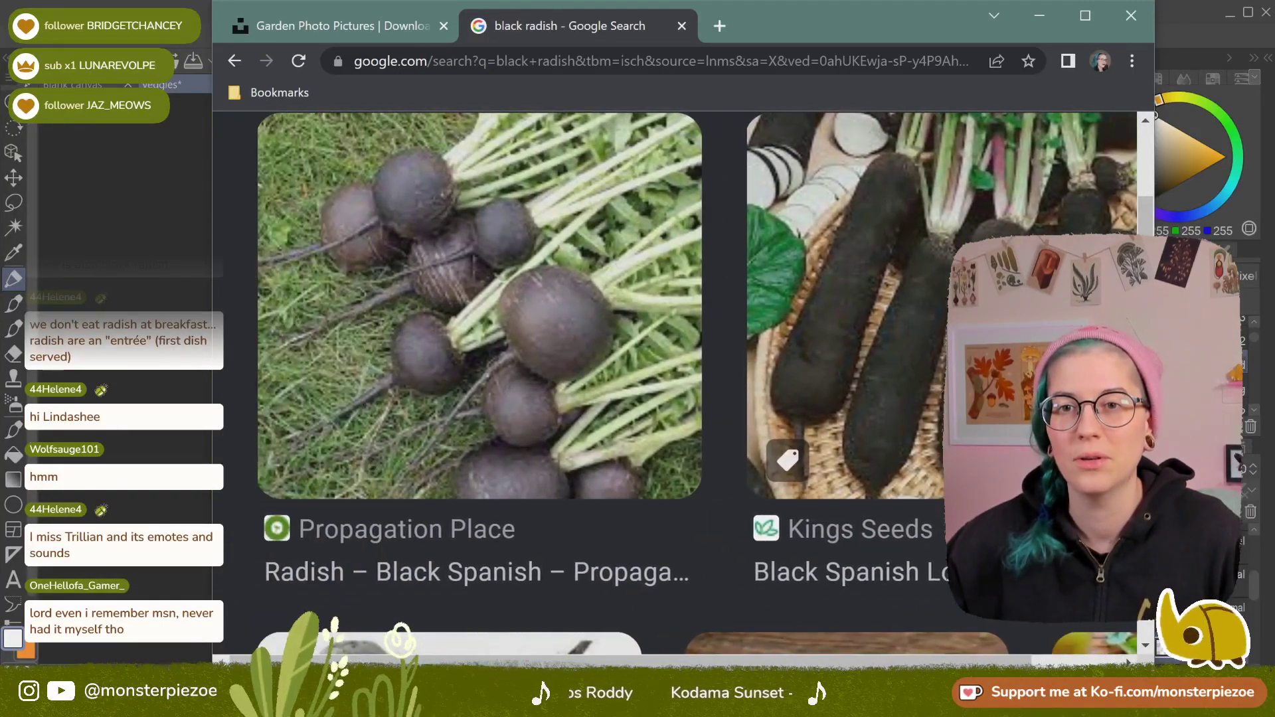
scroll(664, 398, "down", 5)
scroll(674, 384, "right", 10)
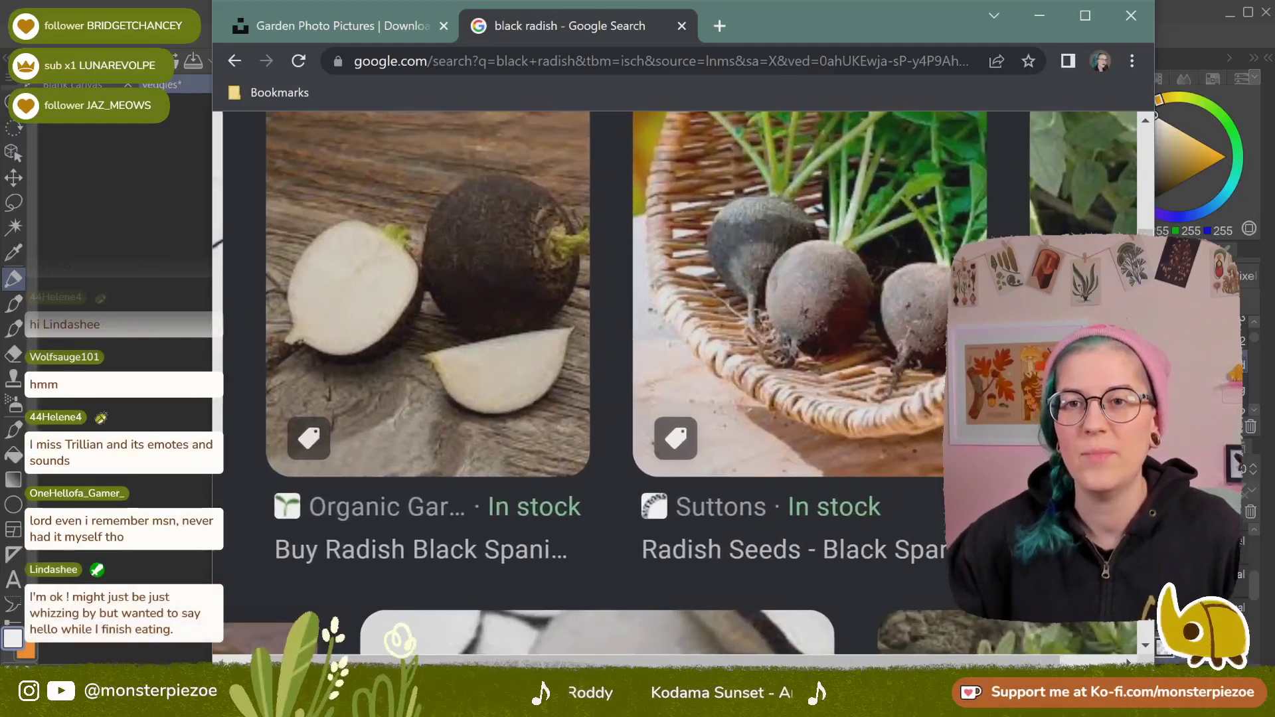
Switch back to Clip Studio Paint and extend the kohlrabi's white border around its broad outer leaf and the adjoining dark green lobe
scroll(674, 383, "left", 3)
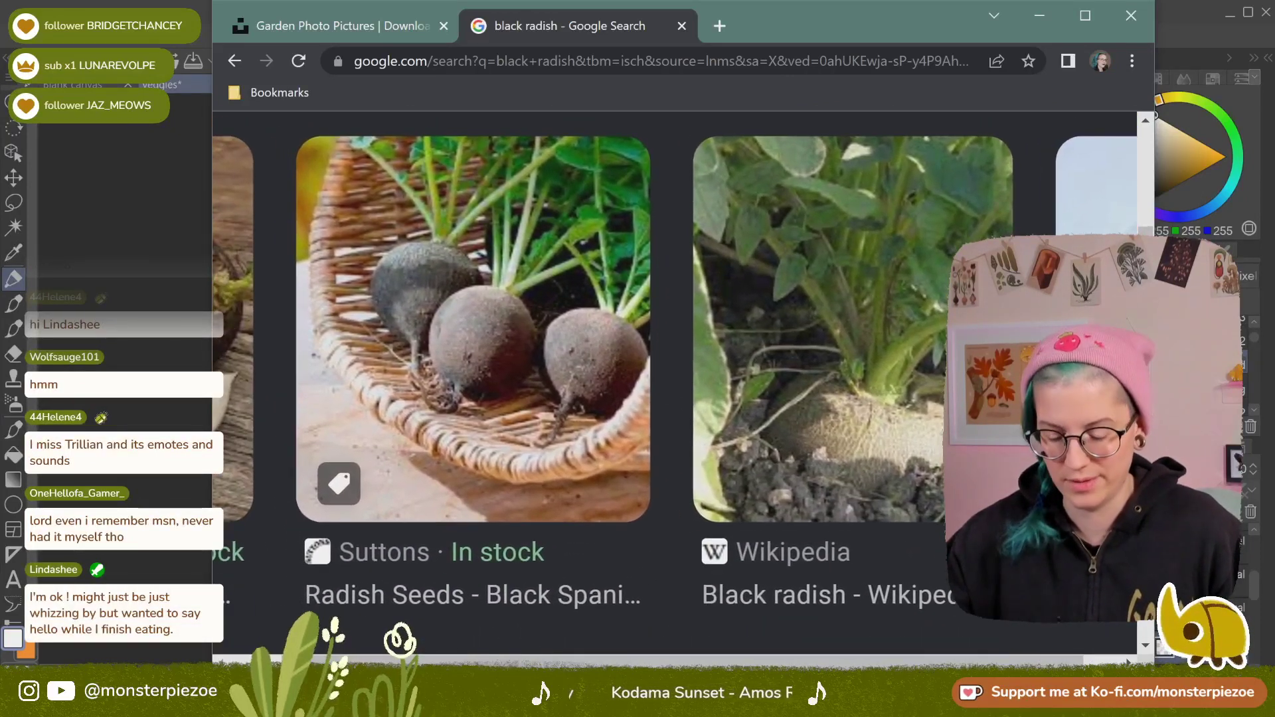
left_click(1040, 15)
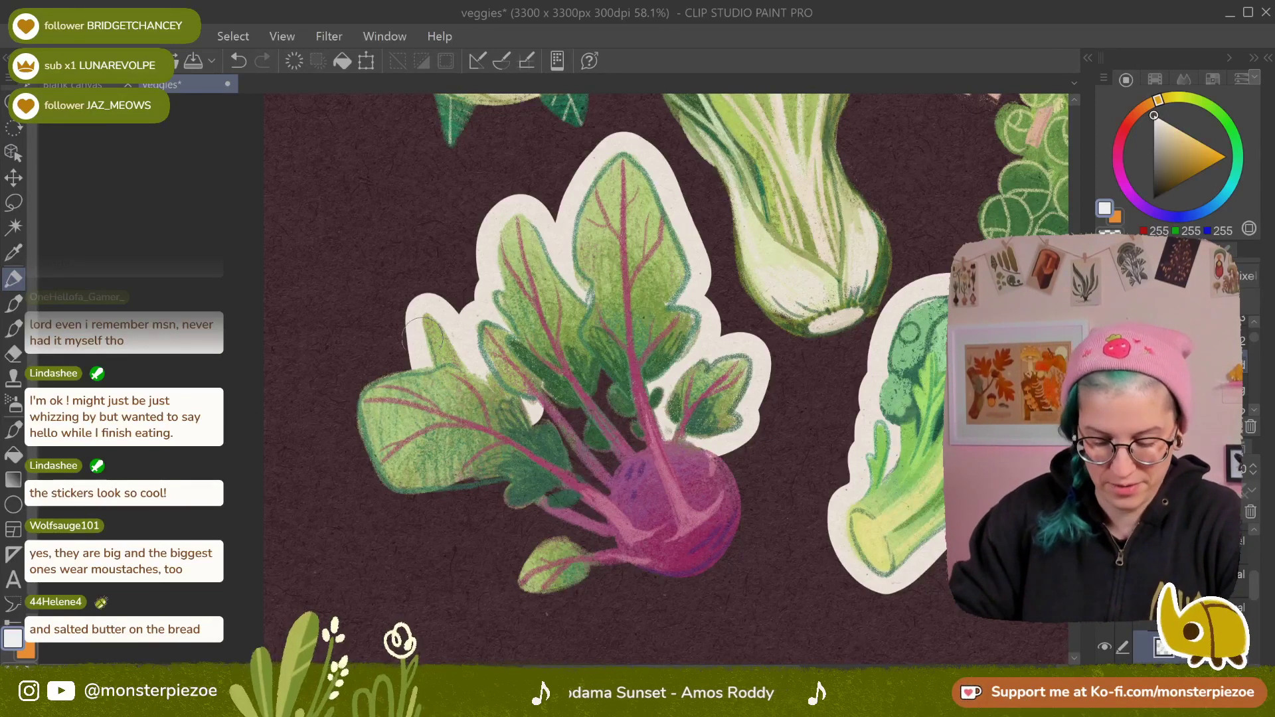
mouse_move(423, 335)
left_mouse_down()
mouse_move(439, 365)
mouse_move(373, 379)
mouse_move(359, 396)
mouse_move(371, 462)
mouse_move(395, 487)
mouse_move(436, 493)
mouse_move(506, 467)
mouse_move(503, 505)
mouse_move(558, 491)
left_mouse_up()
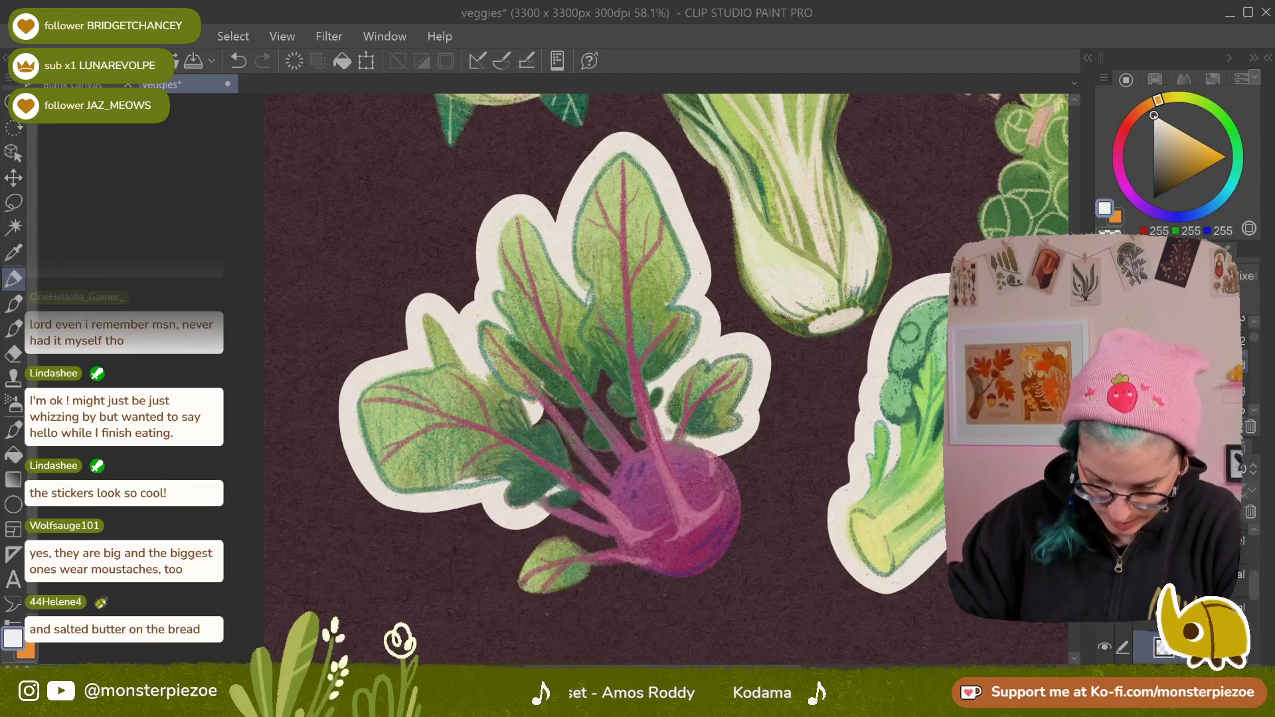
left_click_drag(386, 219, 649, 153)
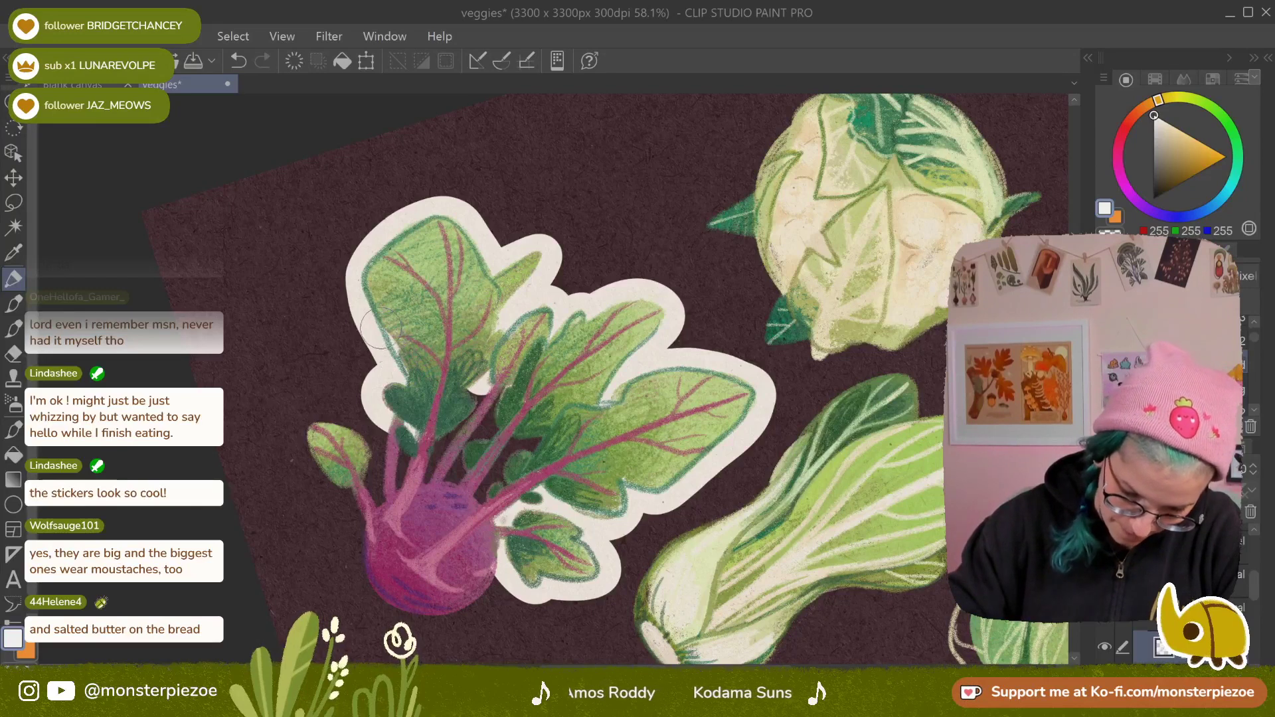
mouse_move(382, 328)
left_mouse_down()
mouse_move(362, 292)
mouse_move(365, 262)
mouse_move(382, 236)
mouse_move(444, 204)
mouse_move(460, 206)
mouse_move(492, 279)
left_mouse_up()
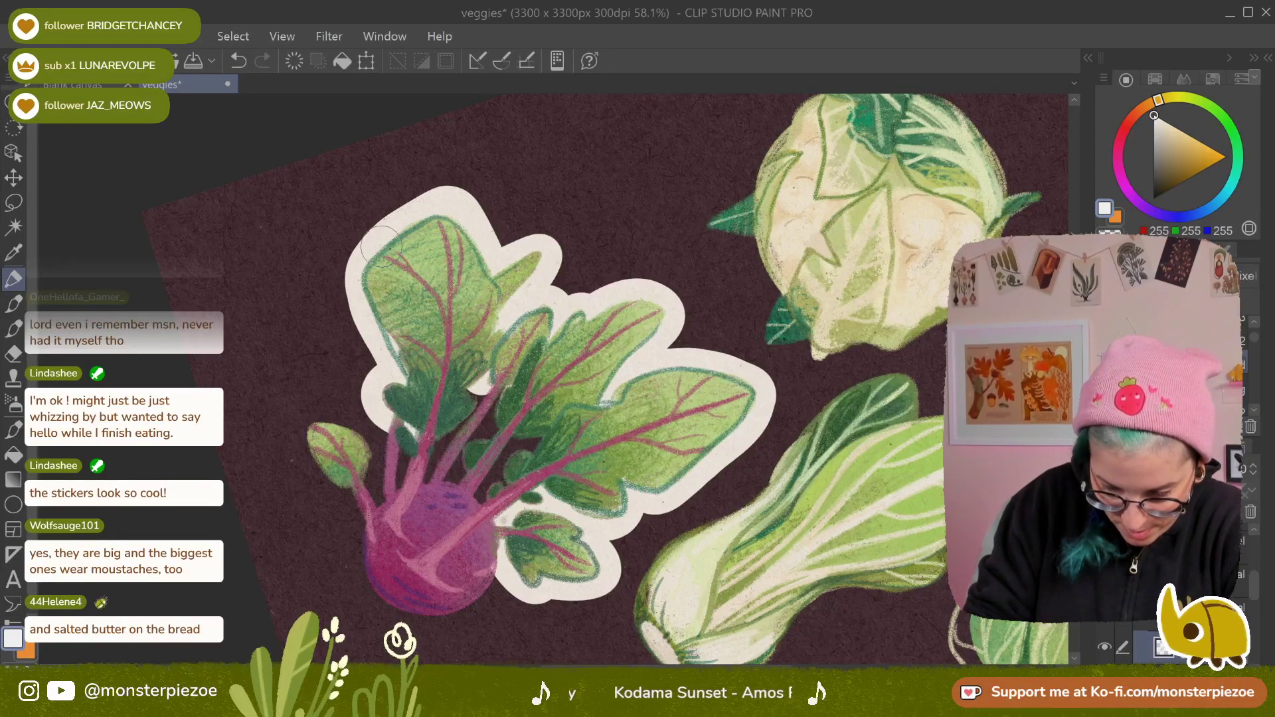
mouse_move(382, 246)
left_mouse_down()
mouse_move(362, 262)
mouse_move(352, 312)
mouse_move(391, 355)
mouse_move(438, 269)
mouse_move(431, 181)
left_mouse_up()
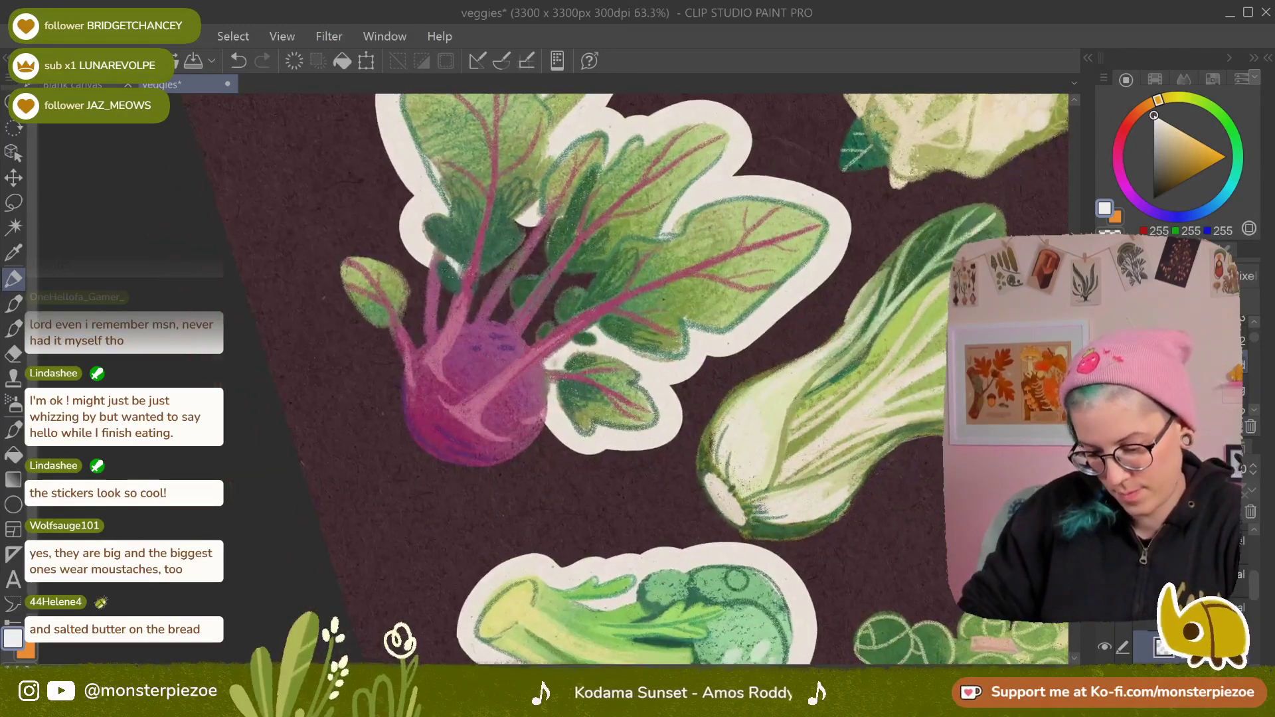
Continue the kohlrabi's white border around the purple bulb and the small leaf beside it, closing the outline
scroll(554, 378, "down", 3)
left_click_drag(522, 385, 519, 300)
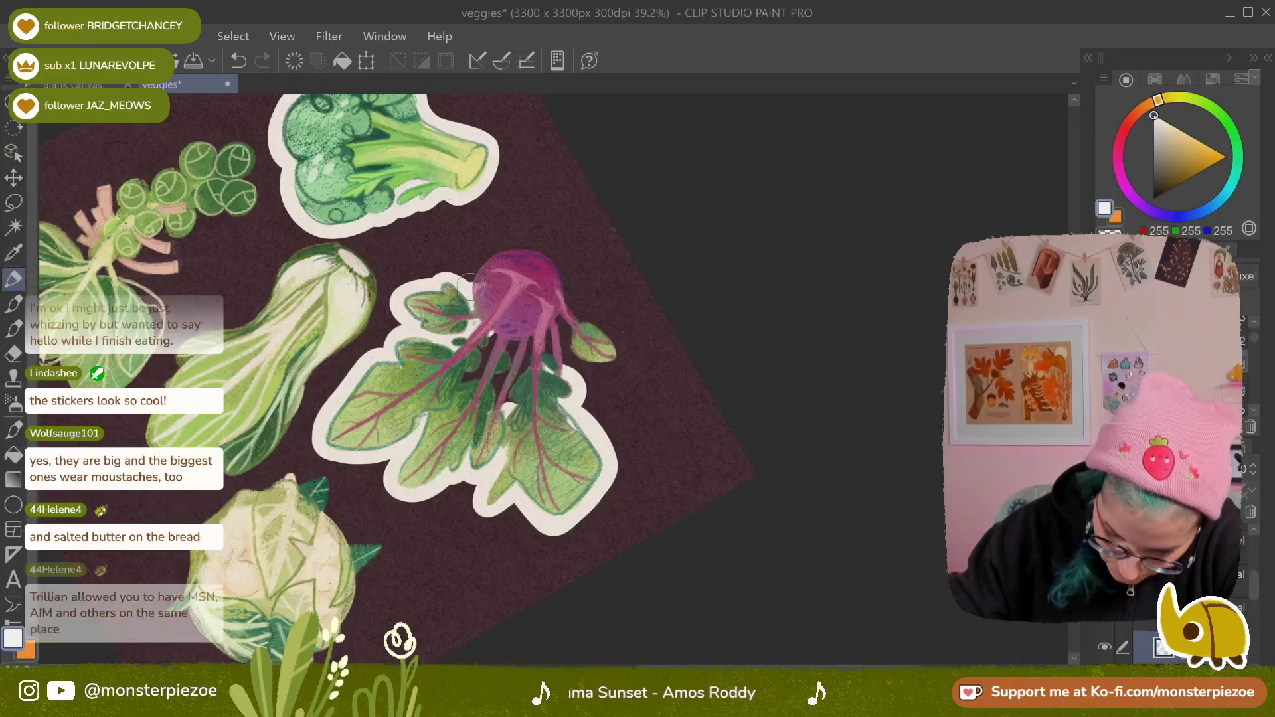
mouse_move(497, 253)
left_mouse_down()
mouse_move(473, 311)
mouse_move(478, 267)
mouse_move(513, 245)
mouse_move(565, 283)
mouse_move(557, 335)
mouse_move(500, 253)
mouse_move(480, 271)
mouse_move(532, 250)
mouse_move(568, 293)
left_mouse_up()
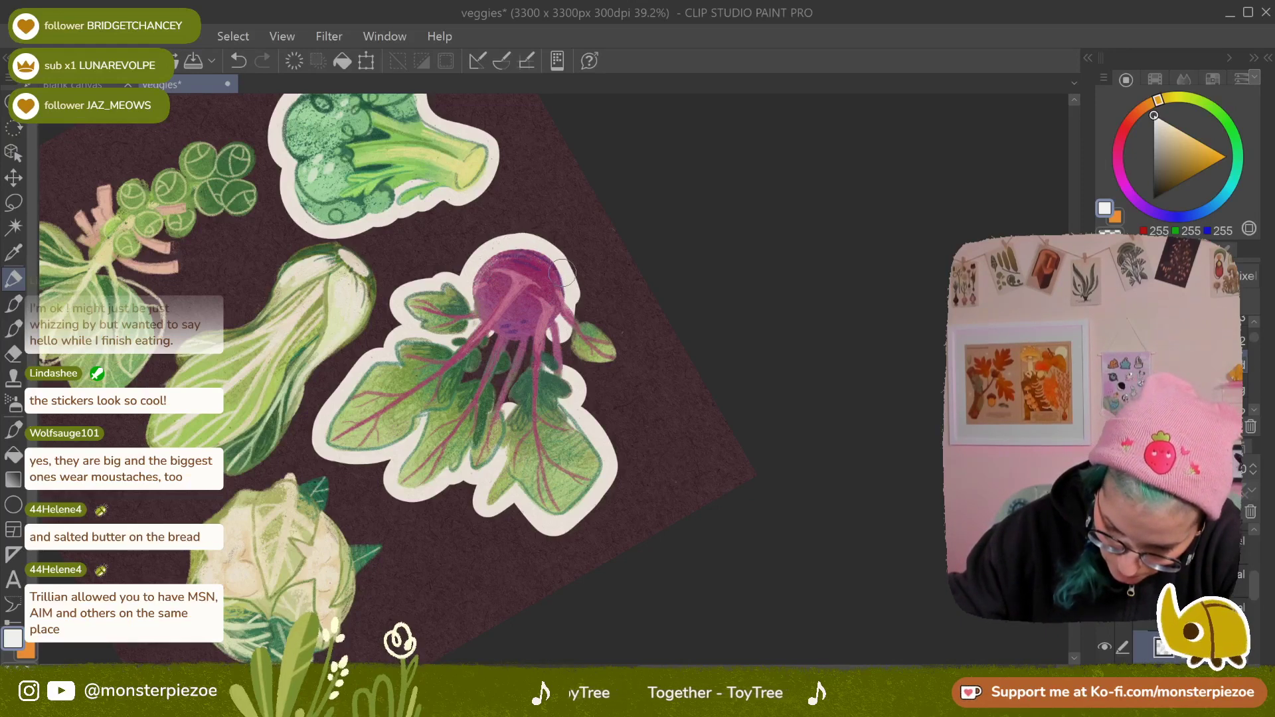
mouse_move(565, 307)
left_mouse_down()
mouse_move(618, 352)
mouse_move(603, 364)
mouse_move(568, 351)
left_mouse_up()
left_click_drag(562, 149, 376, 524)
key("ctrl+plus")
key("ctrl+plus")
left_click_drag(650, 370, 563, 314)
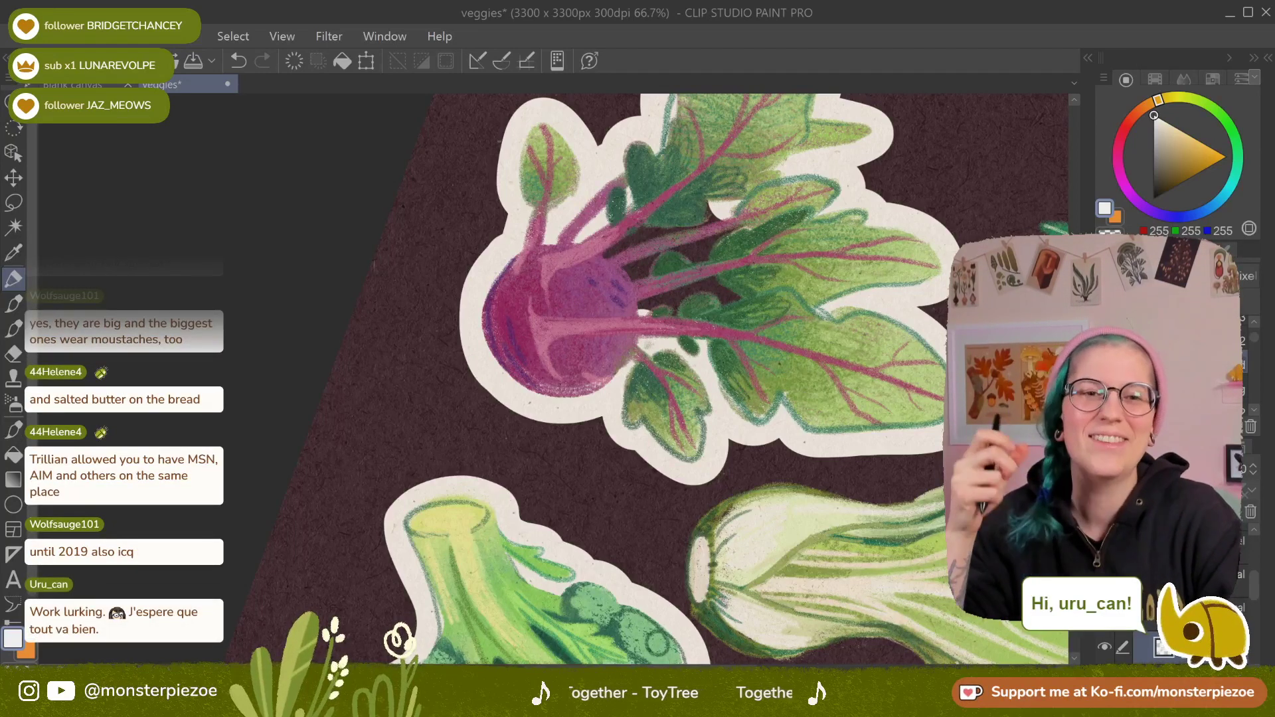
Erase the border along the kohlrabi bulb's outer edge and repaint it in white with a smoother, even curve
left_click_drag(781, 363, 755, 319)
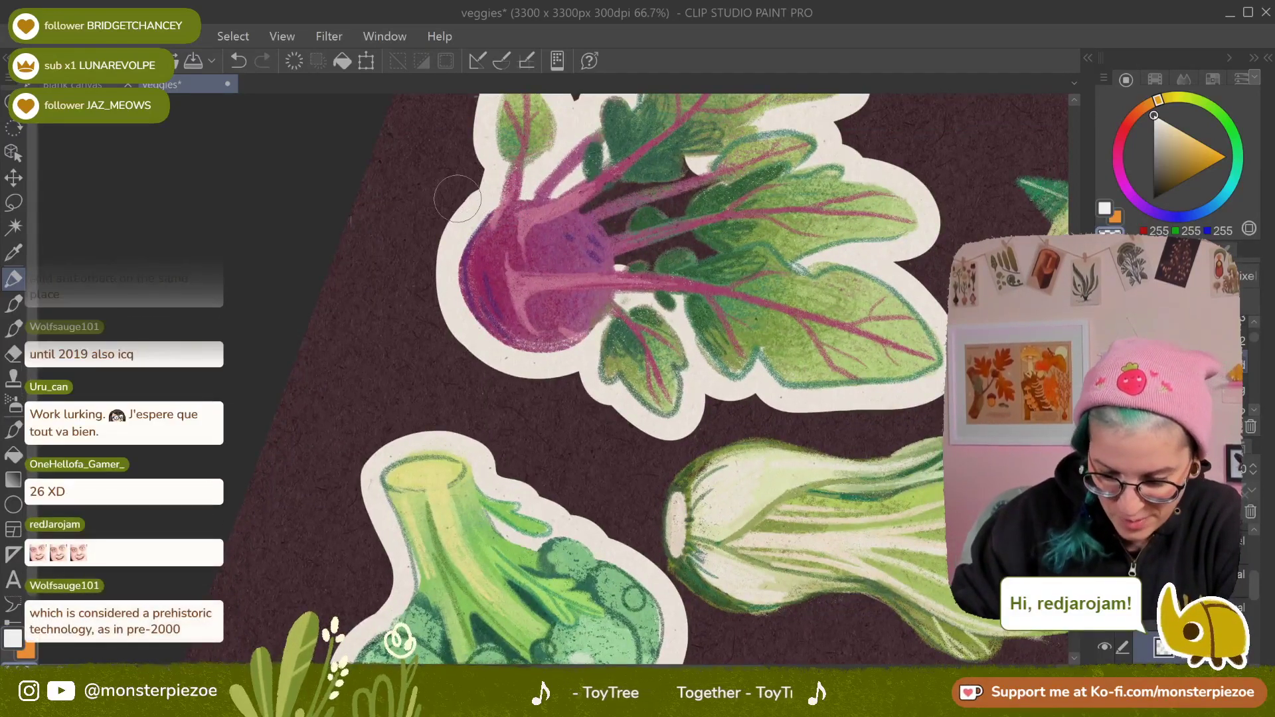
mouse_move(453, 220)
left_mouse_down()
mouse_move(444, 299)
mouse_move(549, 393)
mouse_move(548, 346)
mouse_move(571, 378)
mouse_move(561, 362)
mouse_move(525, 392)
mouse_move(457, 311)
left_mouse_up()
key("c")
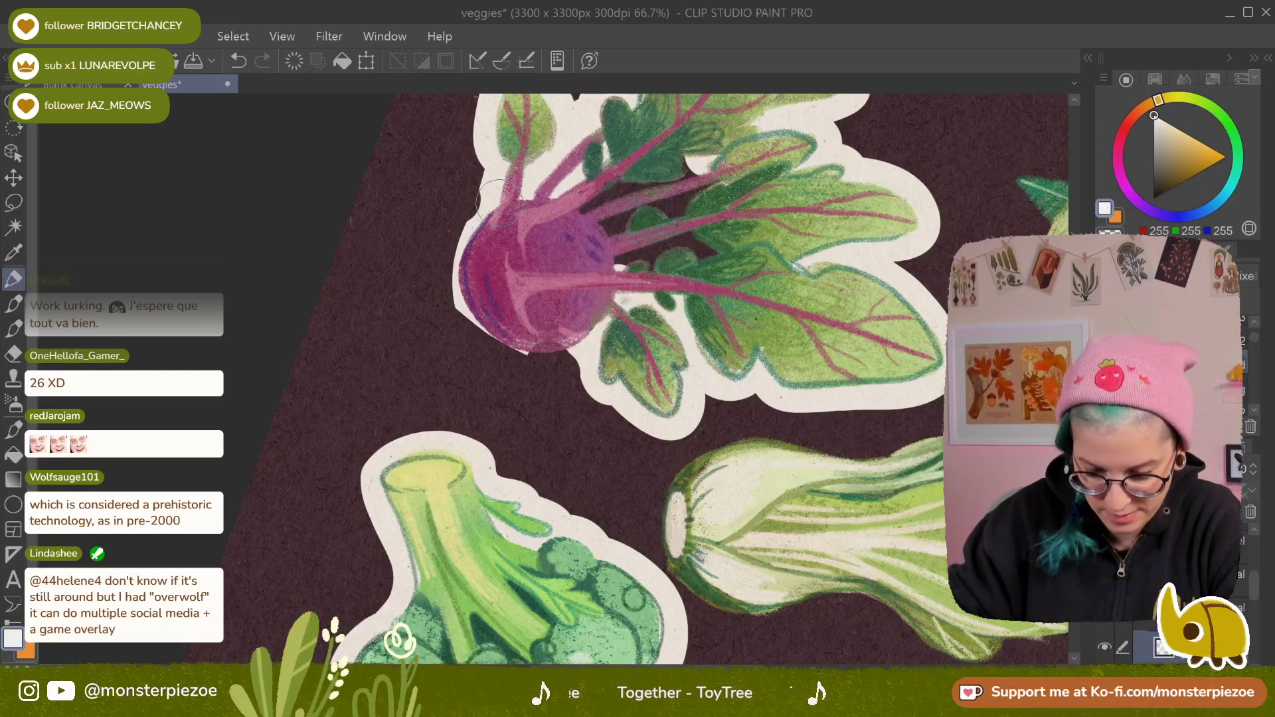
mouse_move(503, 196)
left_mouse_down()
mouse_move(460, 263)
mouse_move(470, 326)
mouse_move(517, 347)
mouse_move(571, 349)
mouse_move(597, 326)
left_mouse_up()
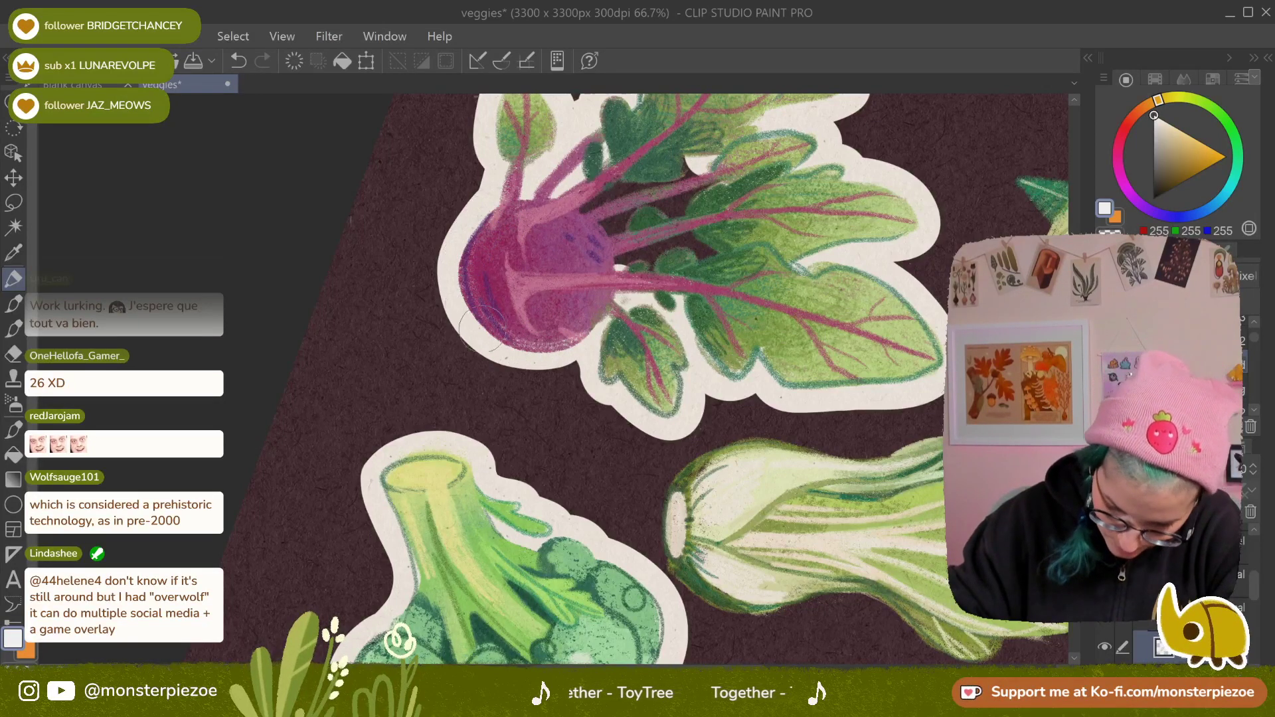
mouse_move(482, 326)
left_mouse_down()
mouse_move(535, 351)
mouse_move(564, 350)
mouse_move(590, 346)
left_mouse_up()
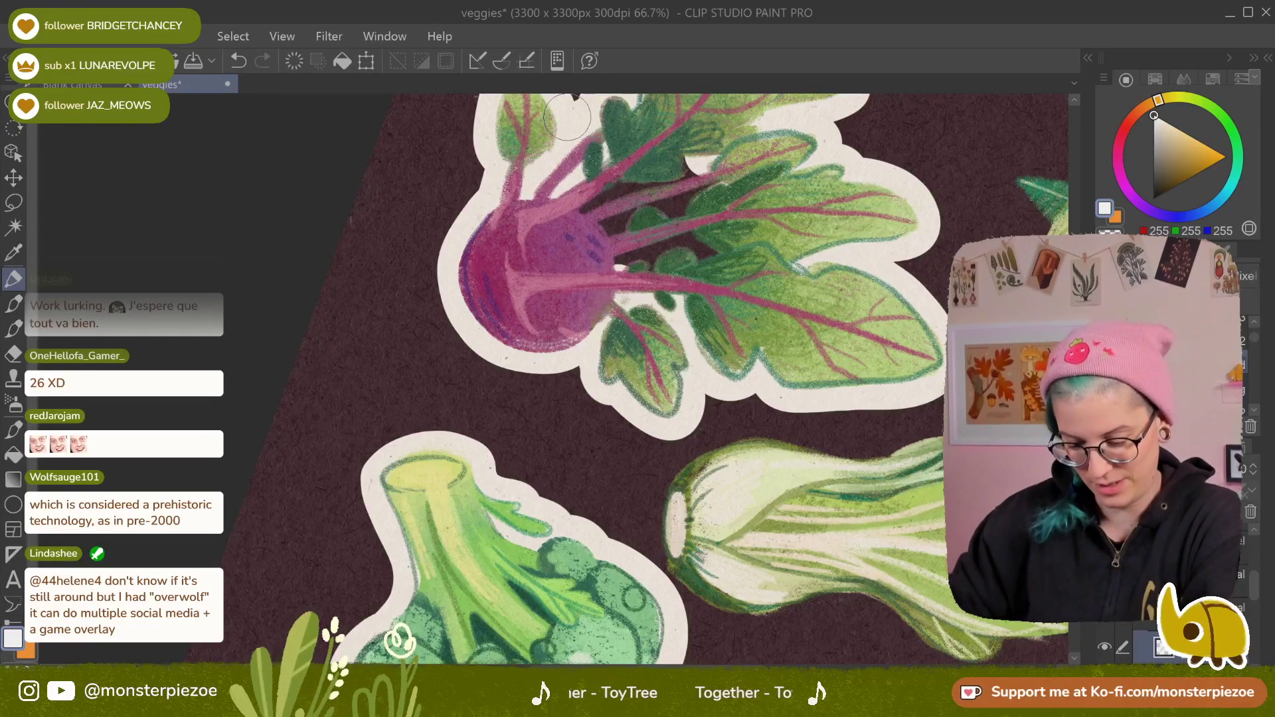
Fill the remaining dark gaps between the kohlrabi's stems with white
scroll(567, 117, "down", 3)
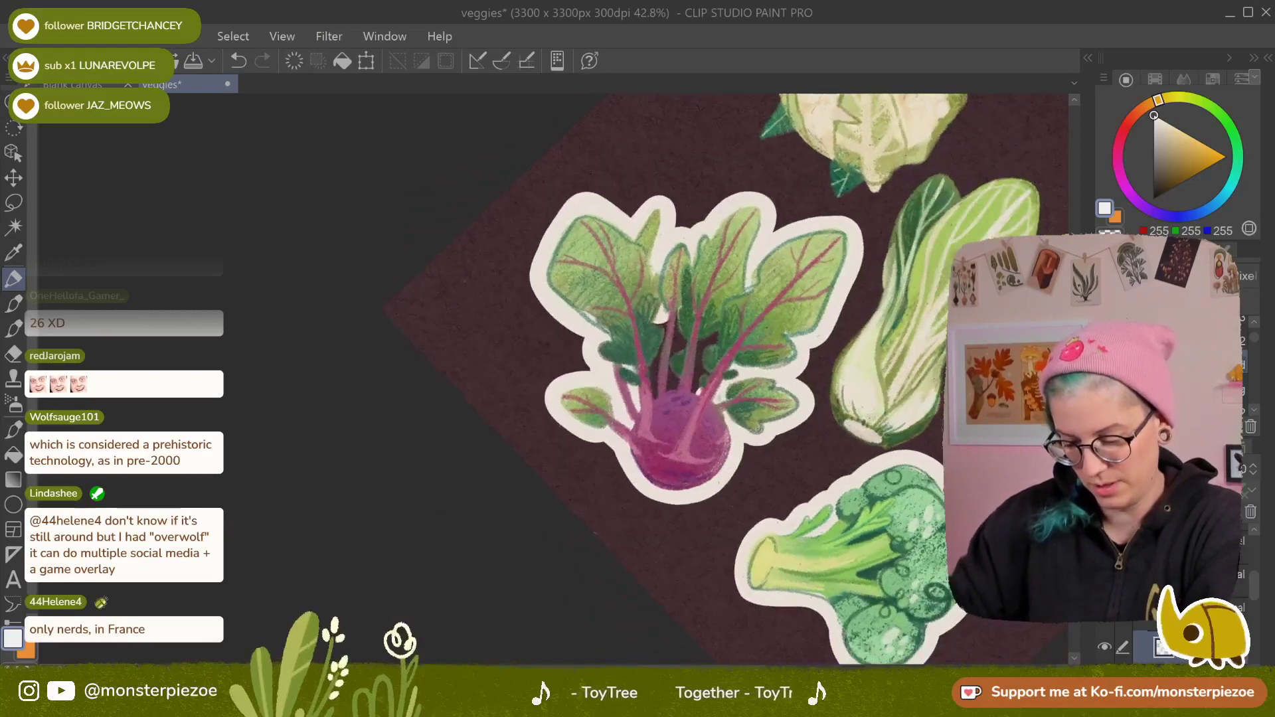
mouse_move(652, 397)
left_mouse_down()
mouse_move(664, 318)
mouse_move(679, 389)
left_mouse_up()
left_click_drag(708, 336, 710, 369)
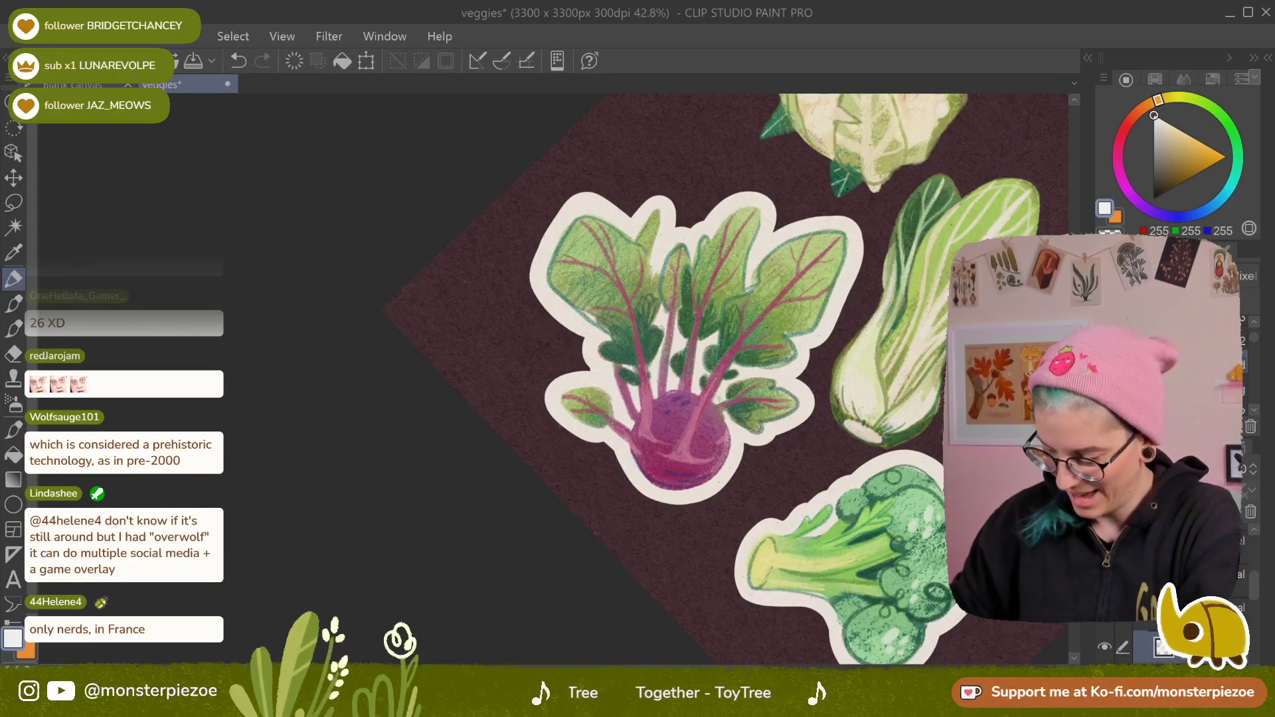
Raise the border layer above the kohlrabi, paint its interior solid white, and move the layer back beneath the artwork
key("ctrl+")
mouse_move(755, 292)
left_mouse_down()
mouse_move(829, 241)
mouse_move(782, 316)
mouse_move(804, 285)
mouse_move(790, 312)
left_mouse_up()
left_click(749, 402)
left_click(742, 228)
left_click(710, 267)
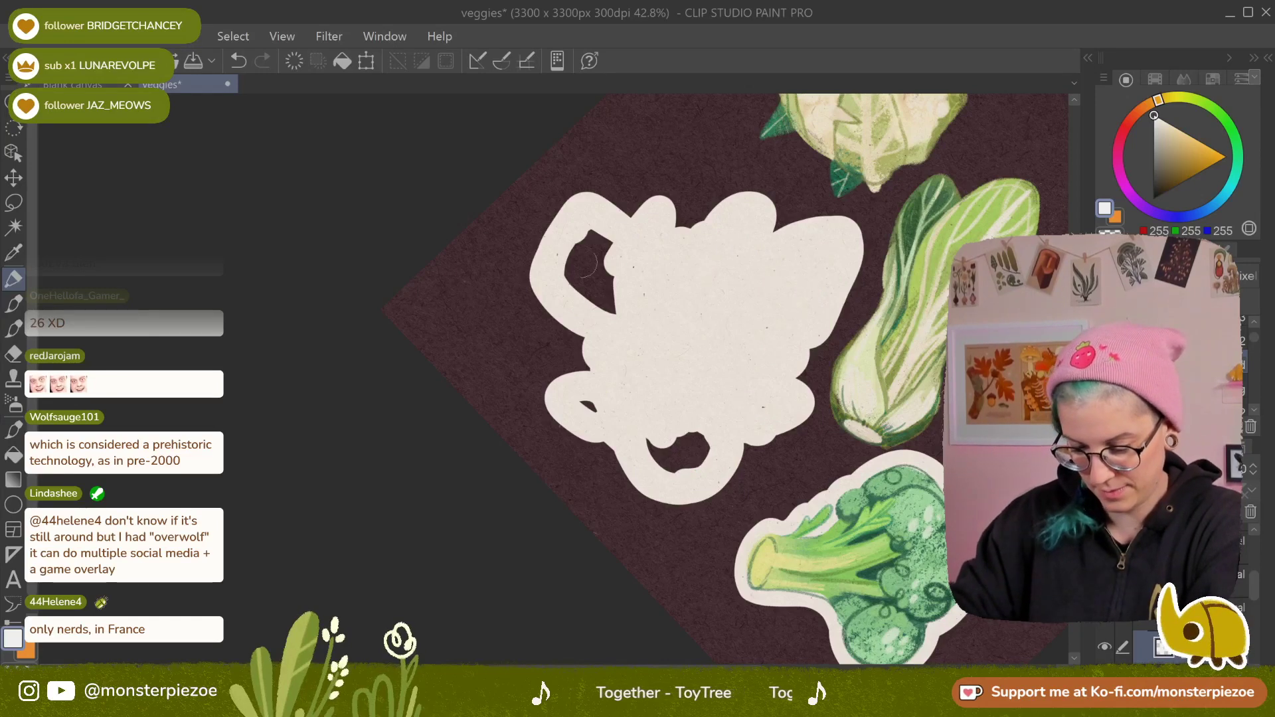
mouse_move(578, 293)
left_mouse_down()
mouse_move(581, 239)
mouse_move(608, 309)
mouse_move(610, 279)
left_mouse_up()
left_click_drag(577, 404, 587, 412)
mouse_move(654, 465)
left_mouse_down()
mouse_move(691, 458)
mouse_move(673, 441)
left_mouse_up()
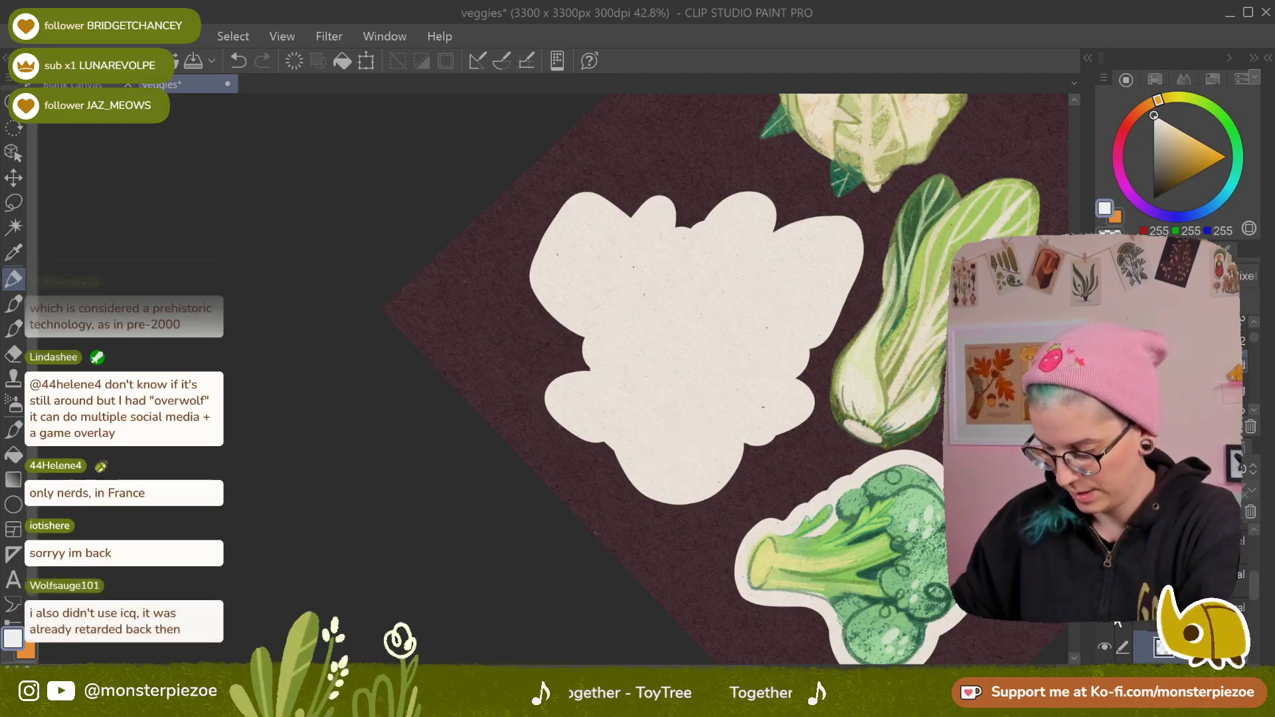
key("ctrl+[")
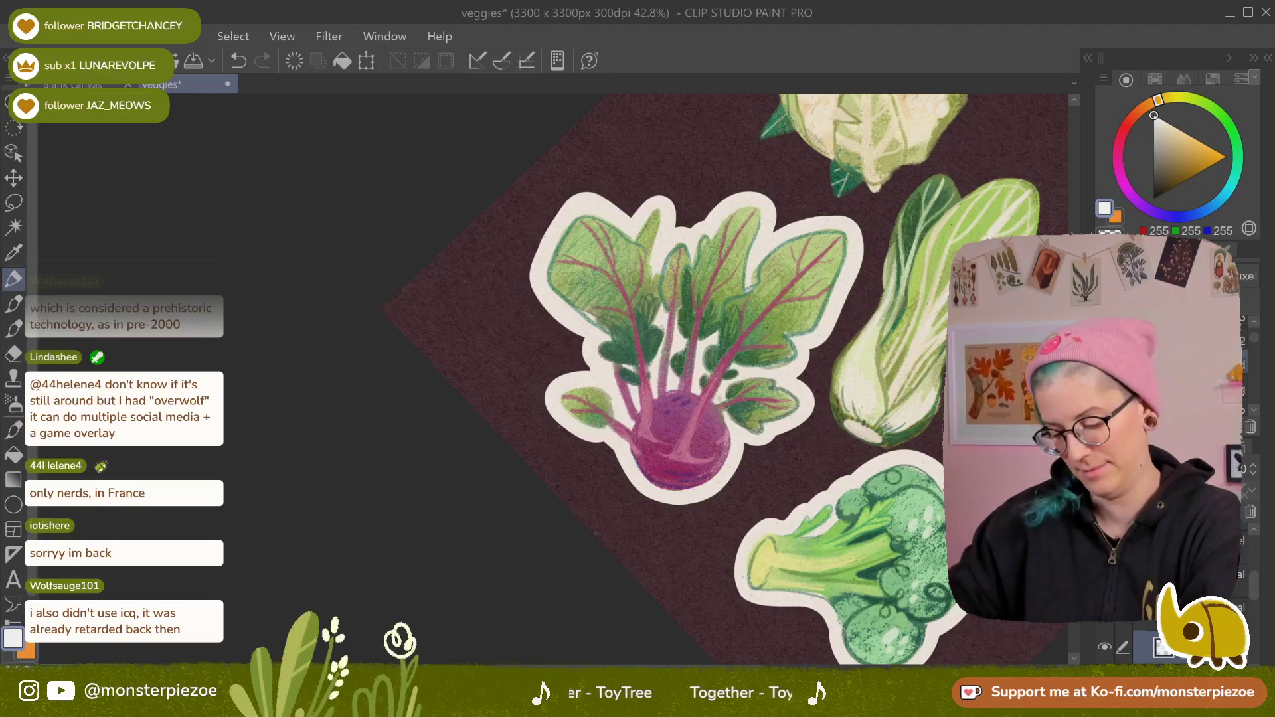
Identify the Brussels sprouts' layer by toggling layer visibility, and select the layer for their white border
left_click_drag(730, 379, 605, 330)
scroll(737, 378, "down", 1)
left_click_drag(783, 373, 744, 469)
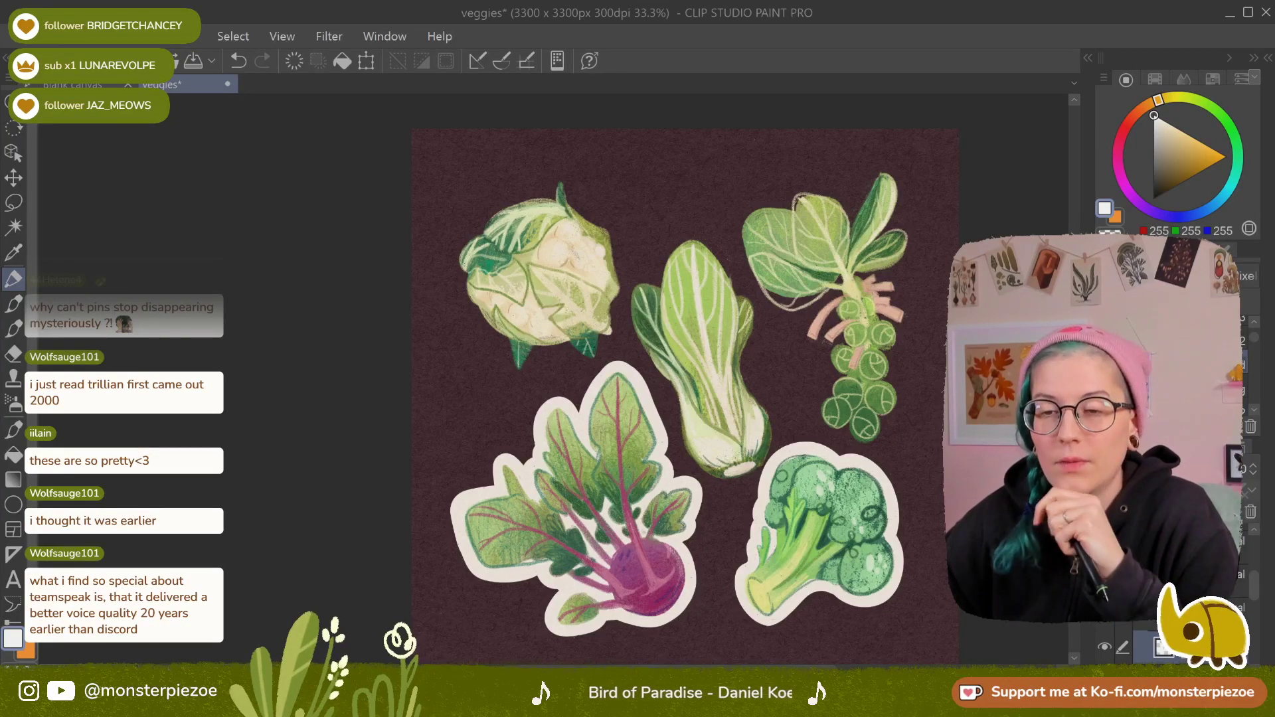
left_click_drag(686, 399, 654, 311)
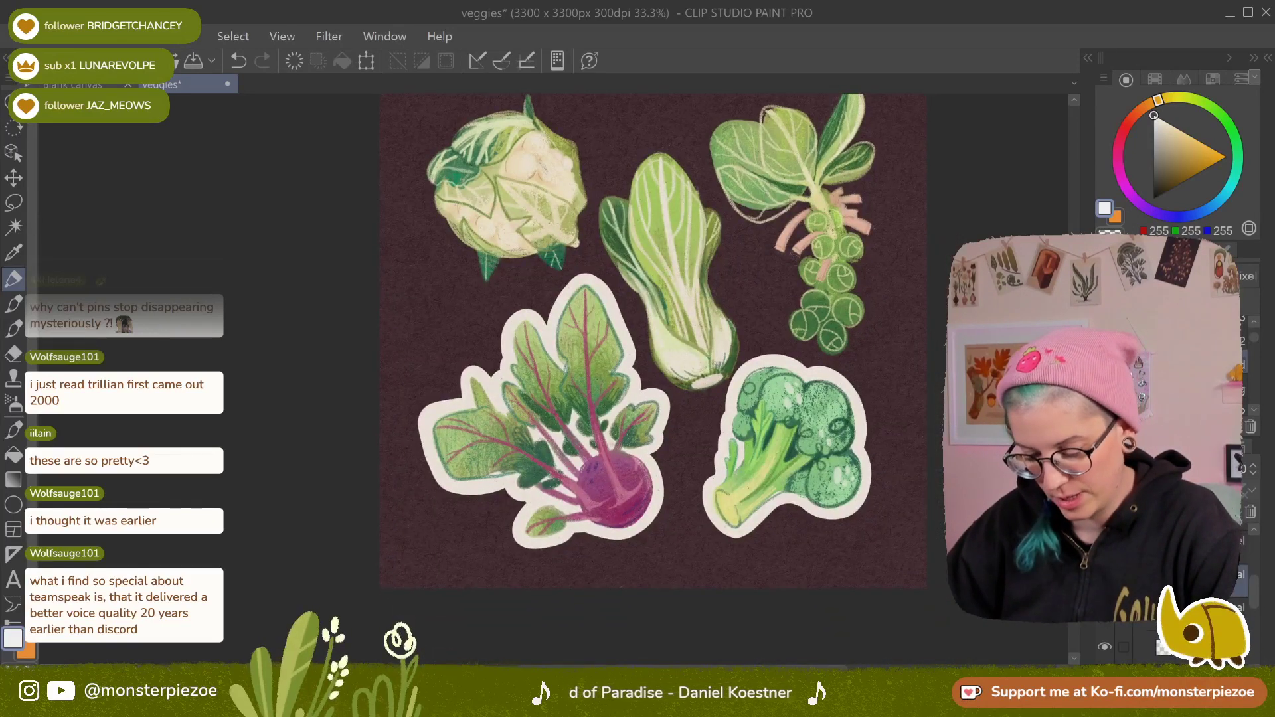
left_click(1105, 575)
left_click(1105, 574)
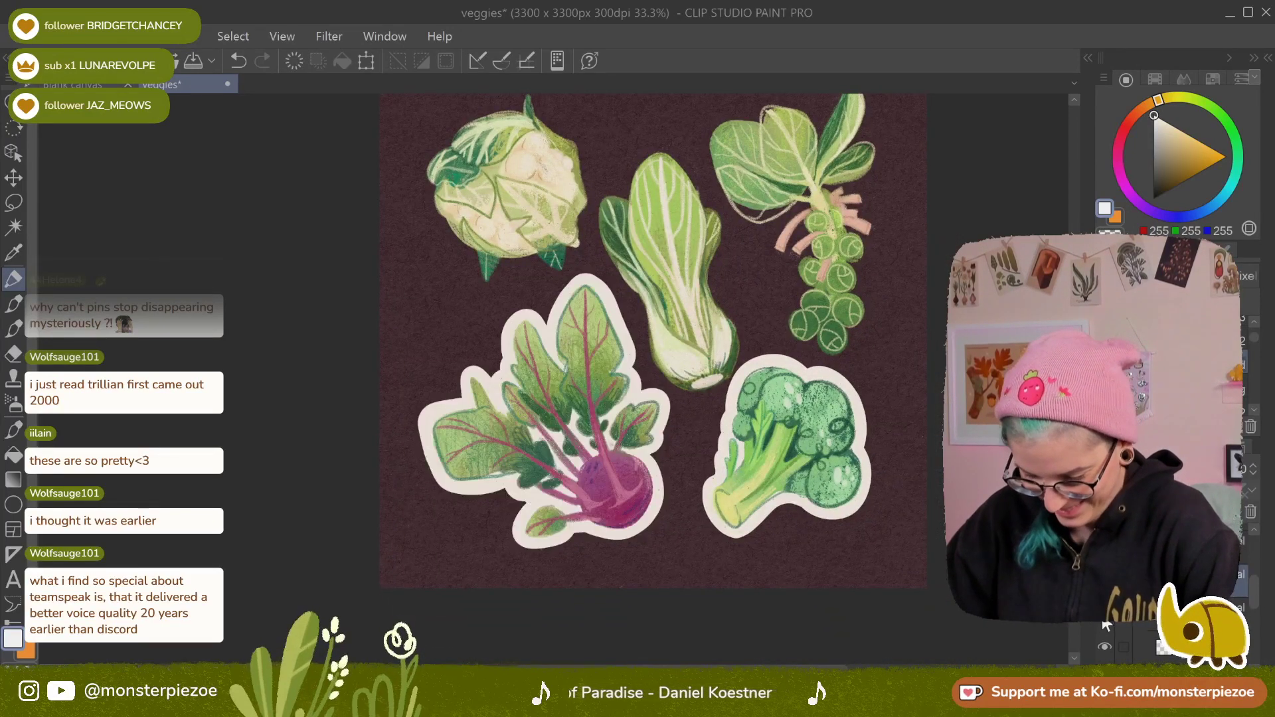
left_click(1105, 575)
left_click(1104, 574)
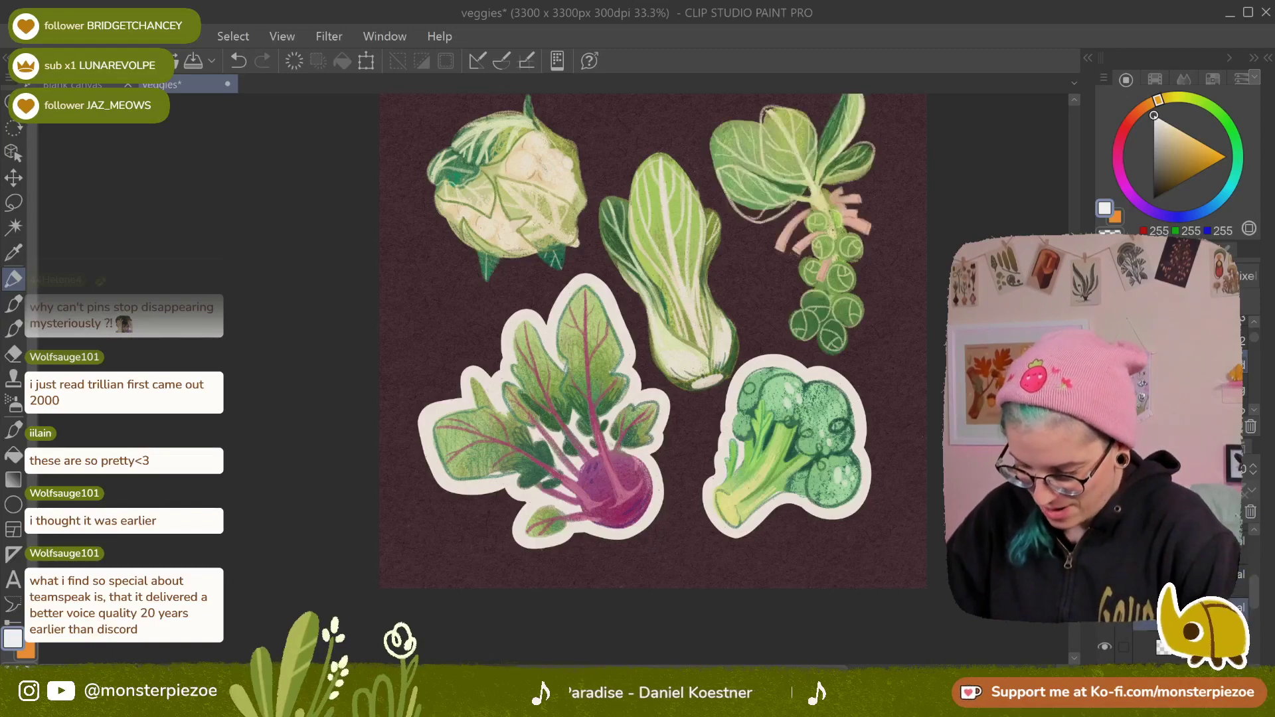
left_click_drag(1250, 596, 1196, 646)
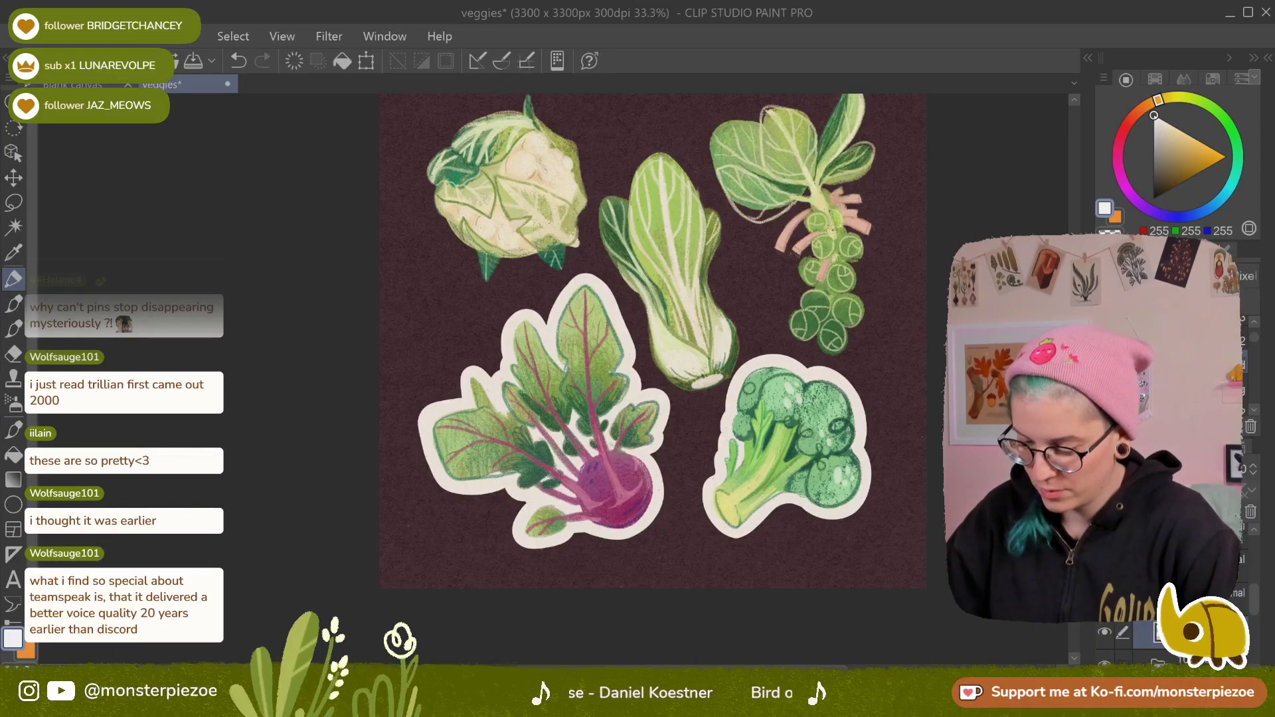
Activate white as the drawing colour on the border layer and paint a border around the Brussels sprouts' two narrow upper leaves
left_click_drag(653, 319, 602, 410)
scroll(653, 340, "up", 3)
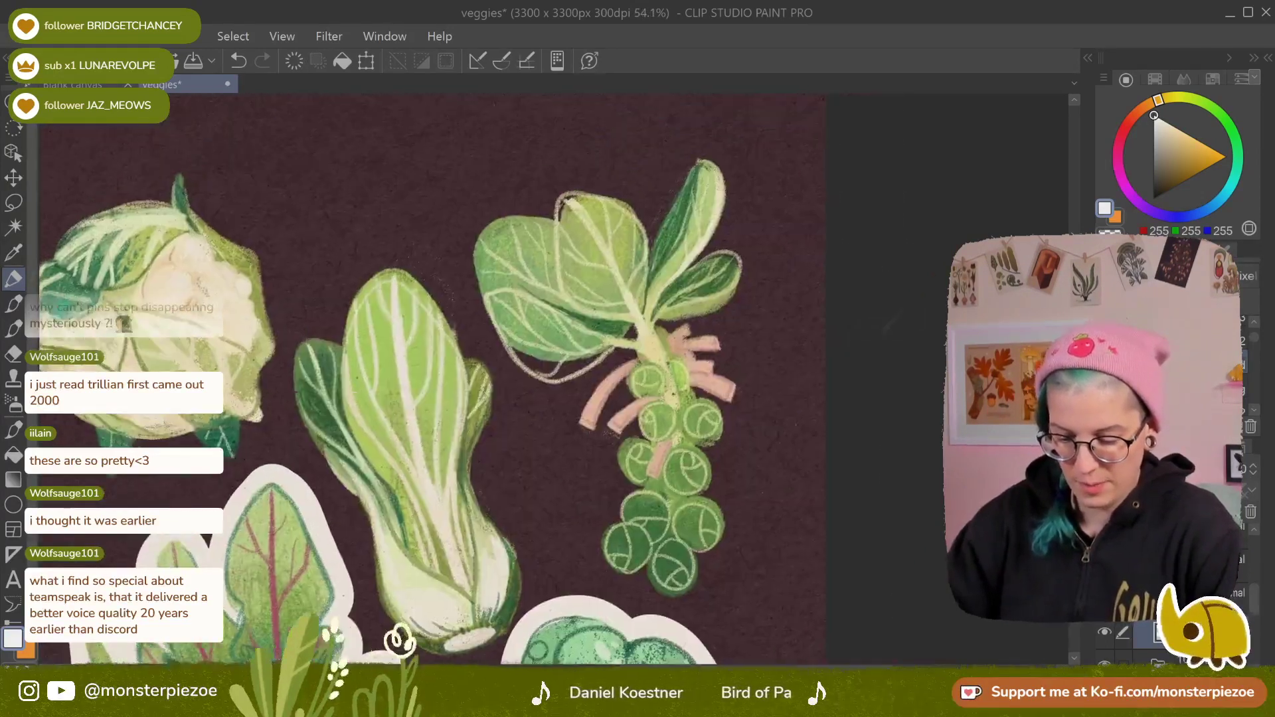
left_click_drag(653, 340, 643, 346)
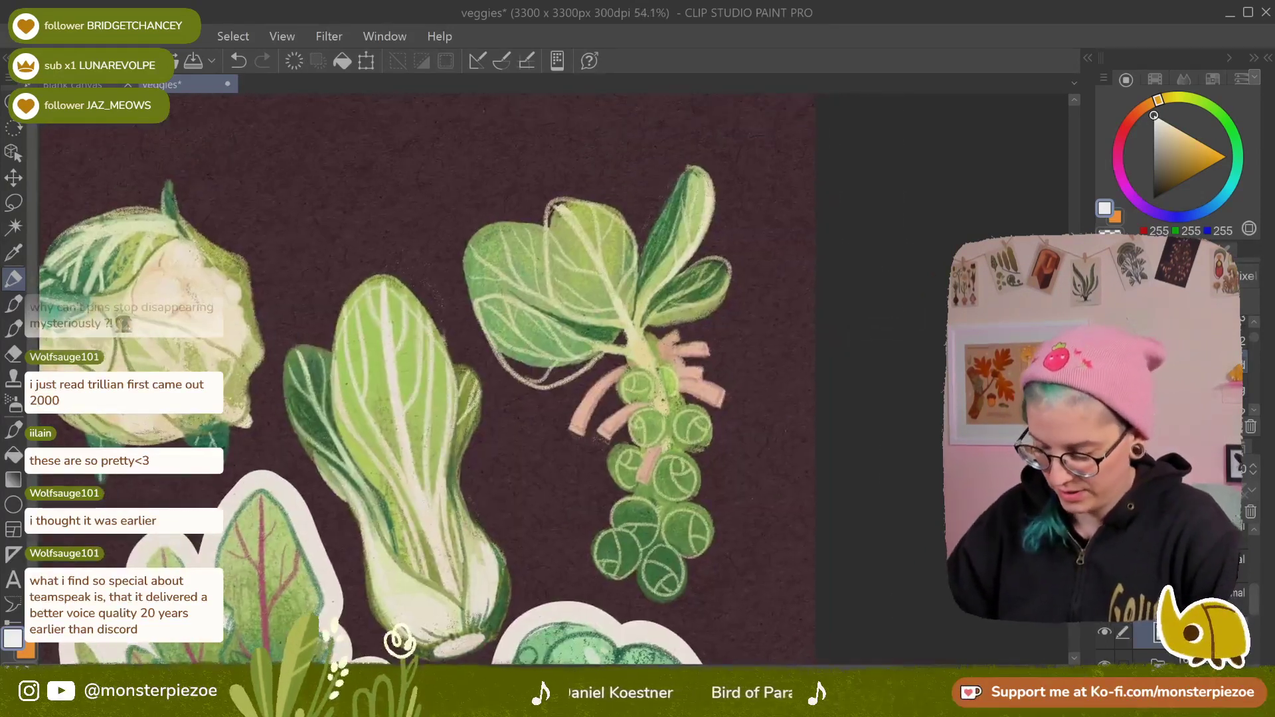
left_click(1232, 595)
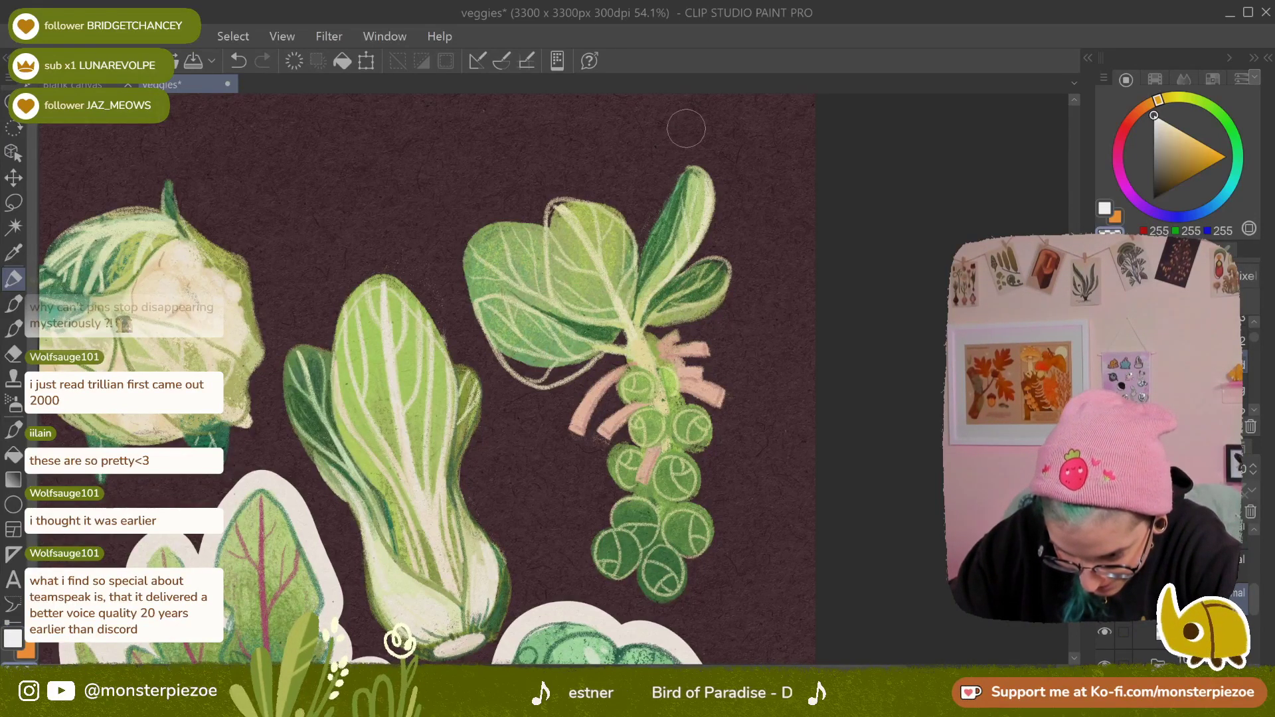
left_click(1143, 633)
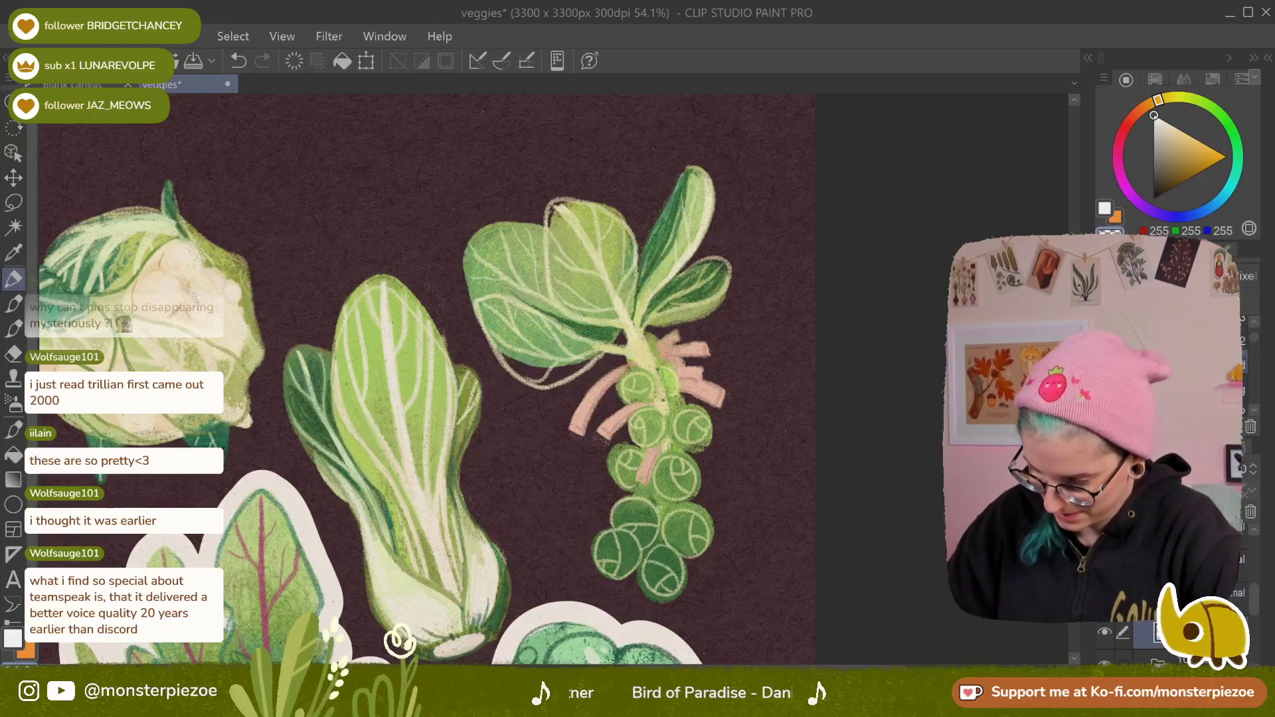
left_click(1110, 210)
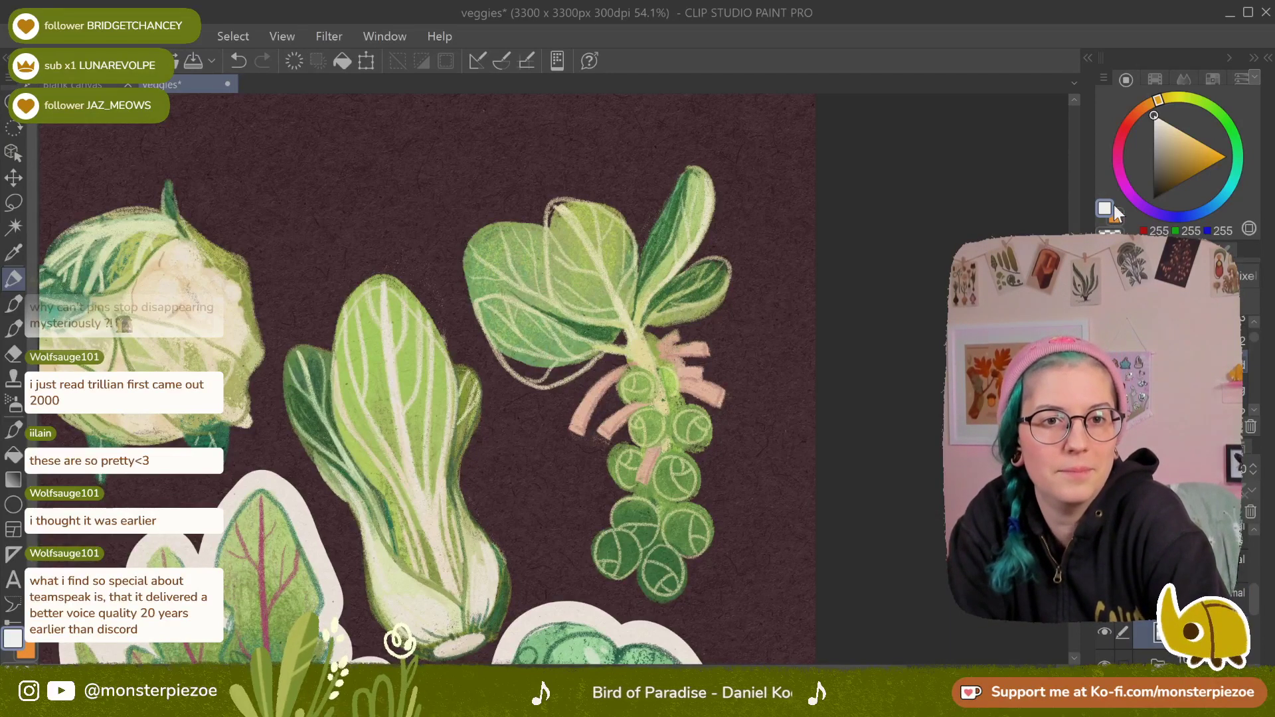
mouse_move(642, 250)
left_mouse_down()
mouse_move(678, 177)
mouse_move(702, 167)
mouse_move(714, 194)
mouse_move(703, 242)
mouse_move(638, 304)
mouse_move(707, 254)
mouse_move(731, 281)
mouse_move(721, 305)
mouse_move(692, 318)
mouse_move(638, 307)
left_mouse_up()
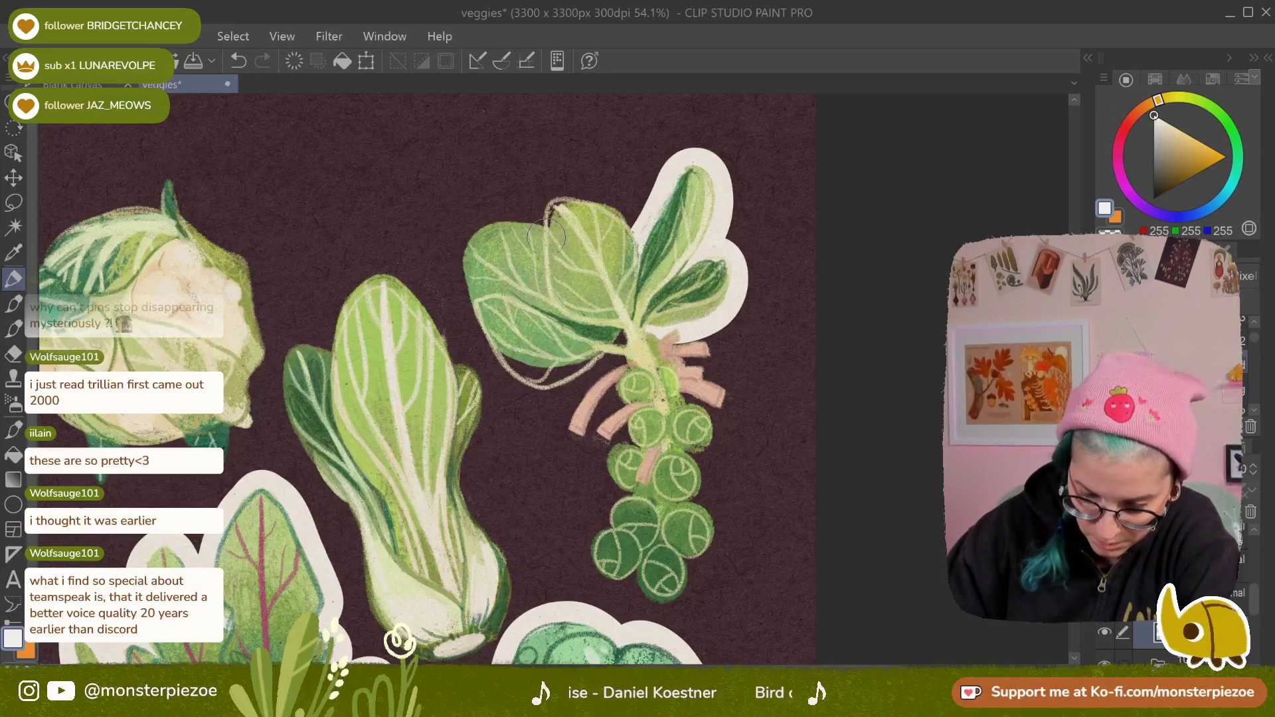
Extend the Brussels sprouts' white border around the two large rounded leaves, covering the loose outline strokes beside them
mouse_move(546, 235)
left_mouse_down()
mouse_move(541, 269)
mouse_move(539, 219)
mouse_move(561, 194)
mouse_move(626, 228)
left_mouse_up()
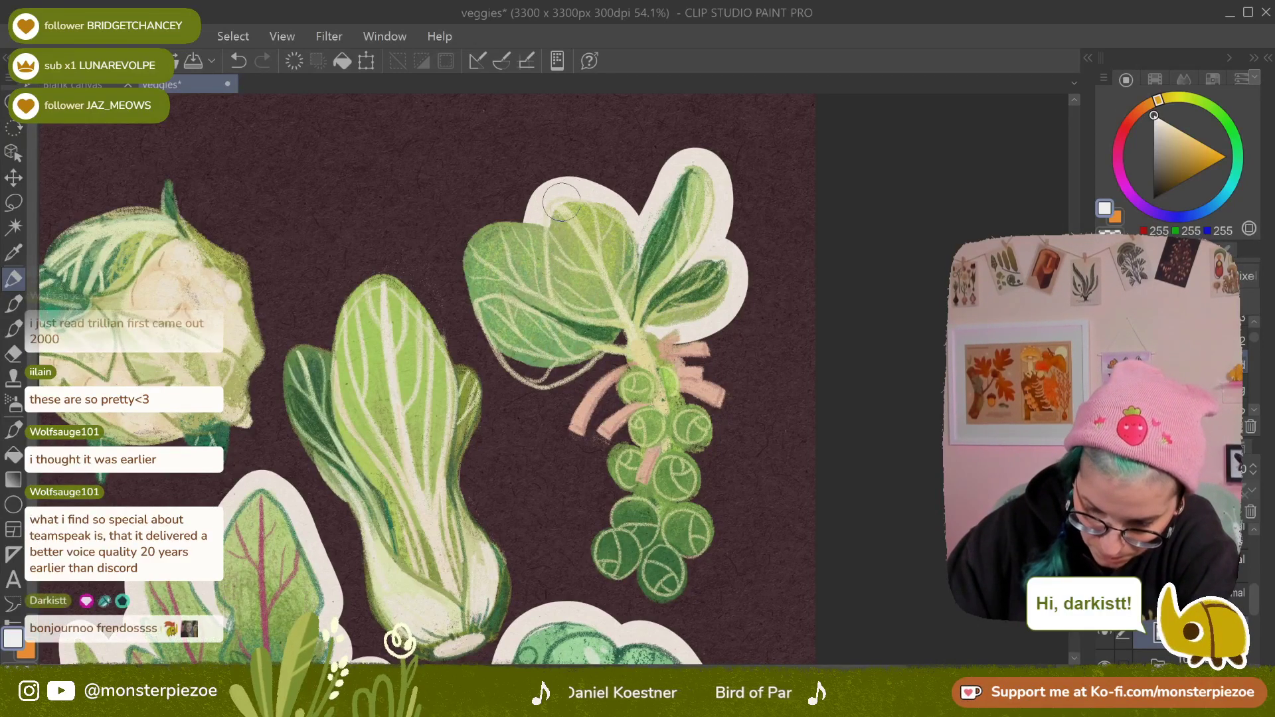
mouse_move(562, 201)
left_mouse_down()
mouse_move(548, 201)
mouse_move(596, 198)
left_mouse_up()
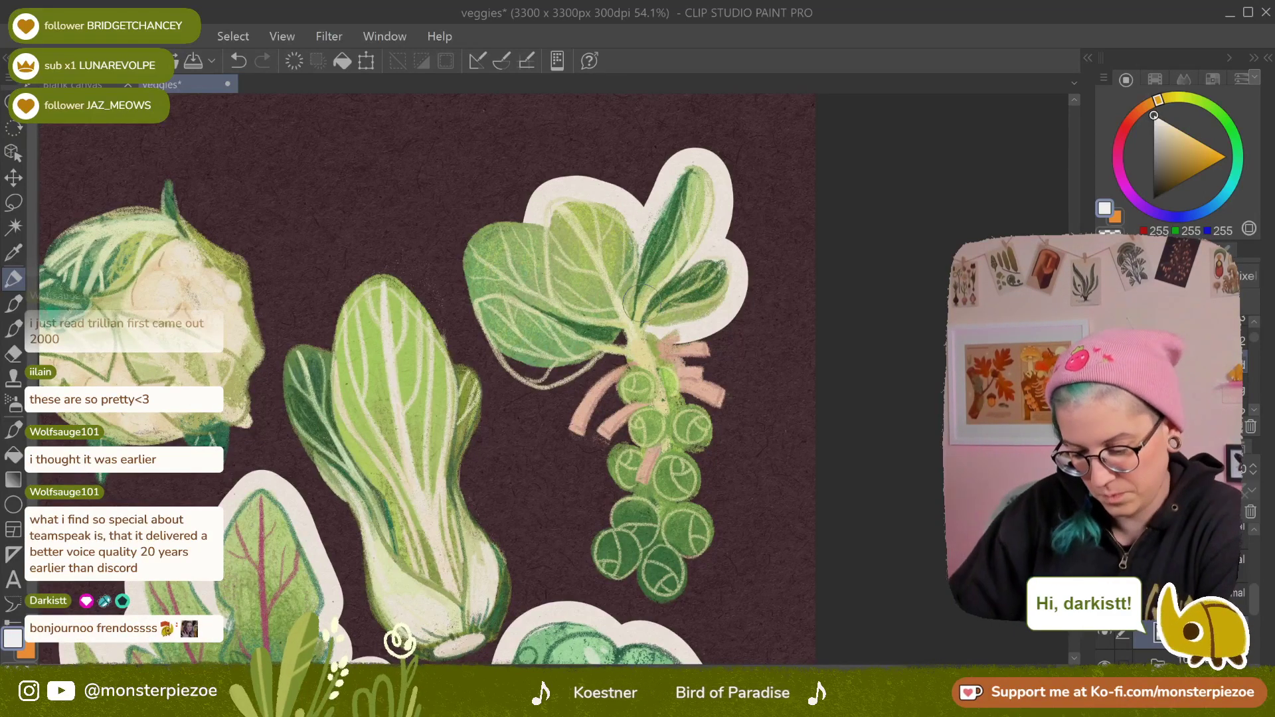
scroll(641, 303, "up", 1)
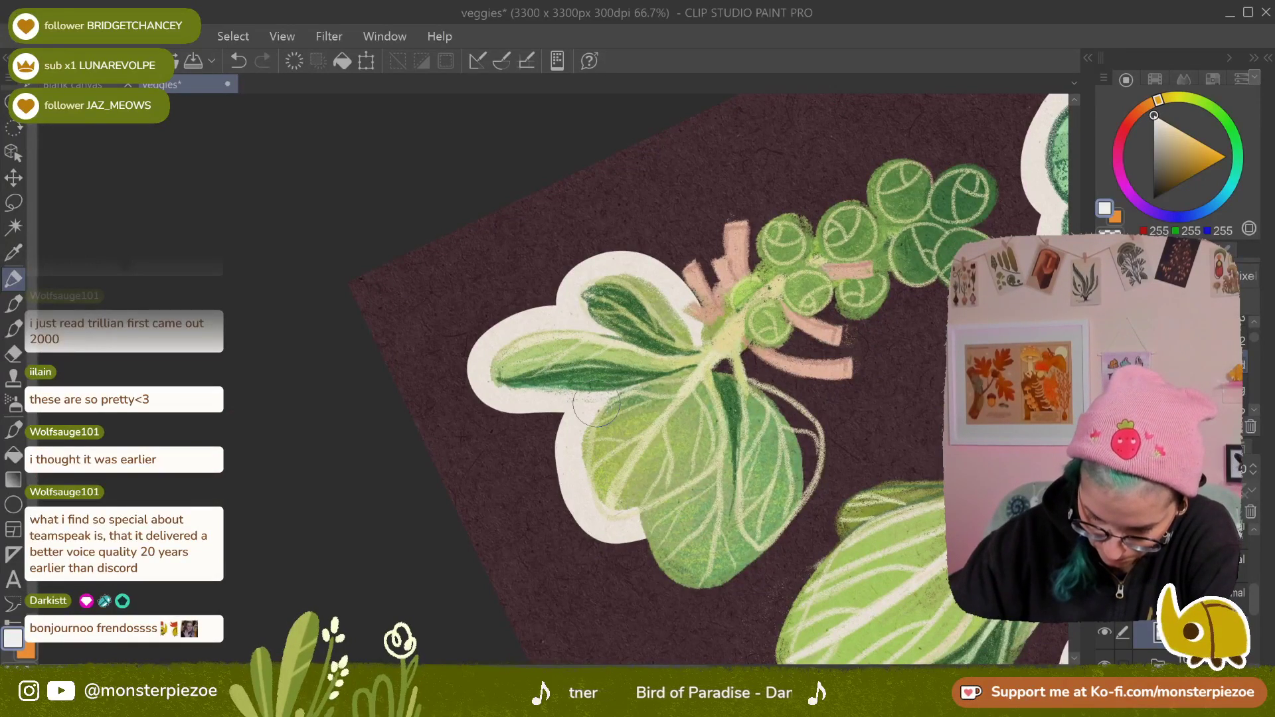
left_click_drag(712, 389, 570, 230)
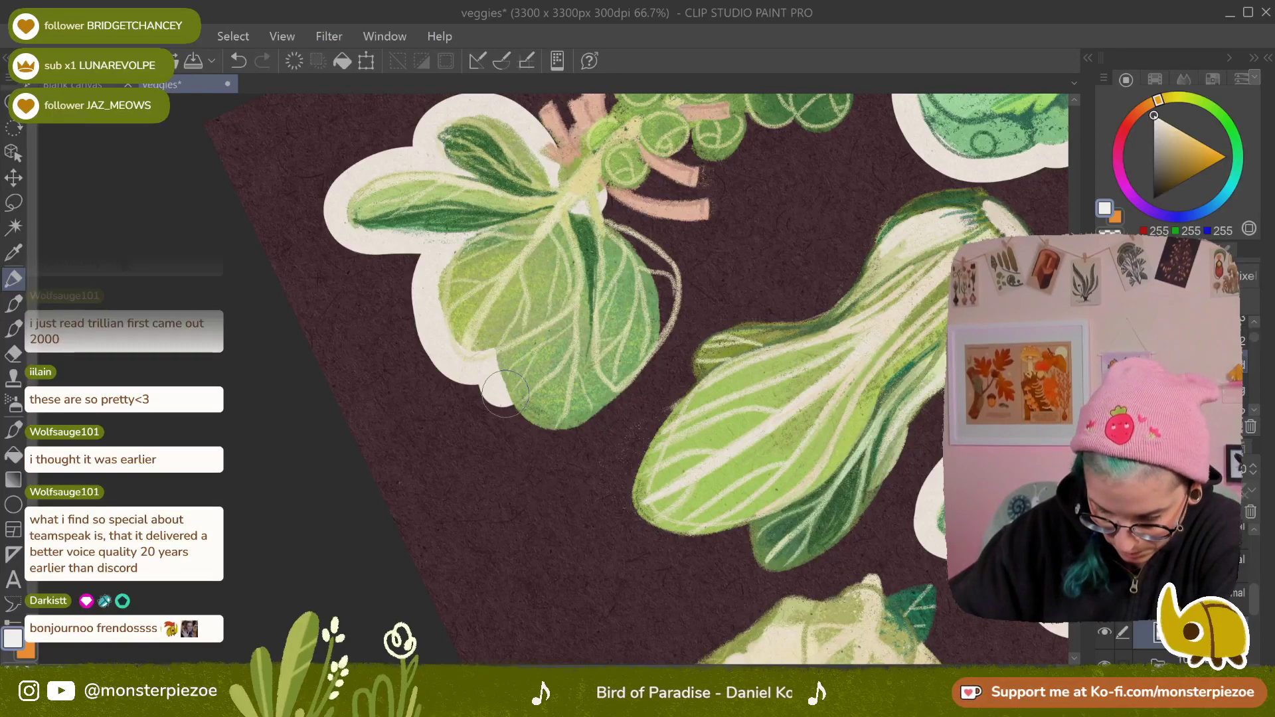
mouse_move(505, 391)
left_mouse_down()
mouse_move(551, 432)
mouse_move(601, 426)
mouse_move(658, 345)
mouse_move(677, 272)
mouse_move(614, 213)
left_mouse_up()
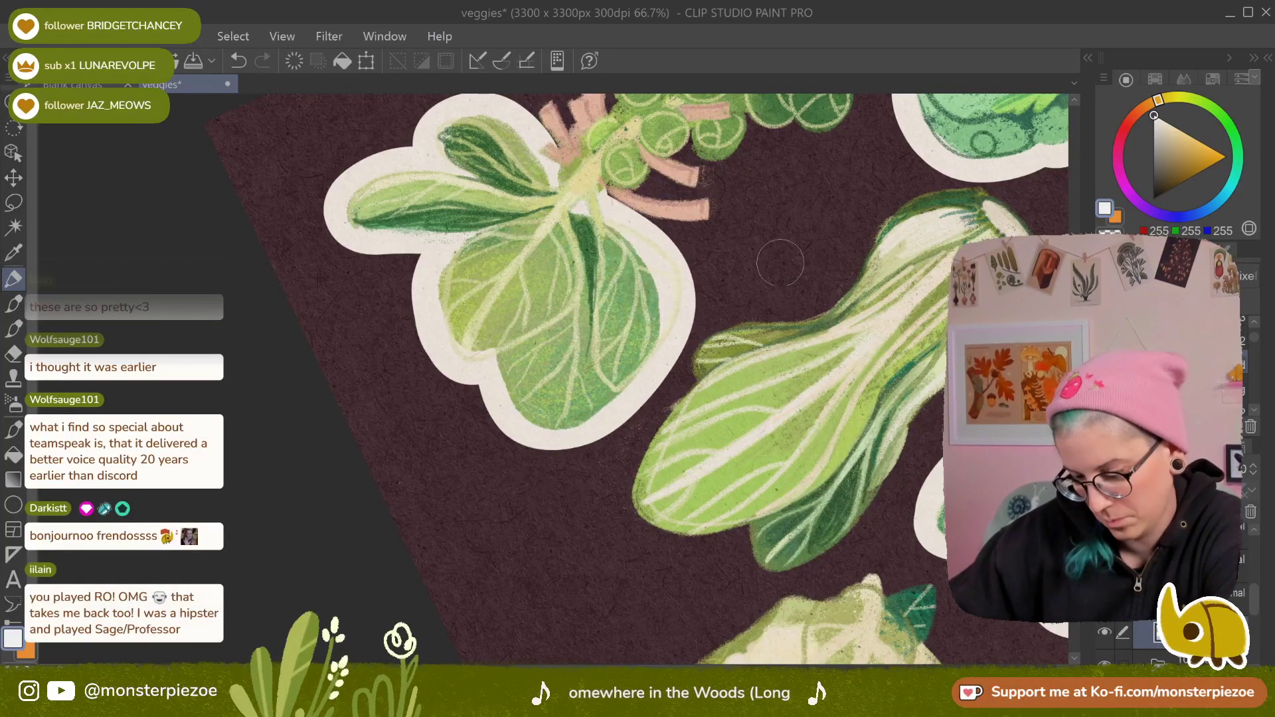
scroll(780, 262, "down", 2)
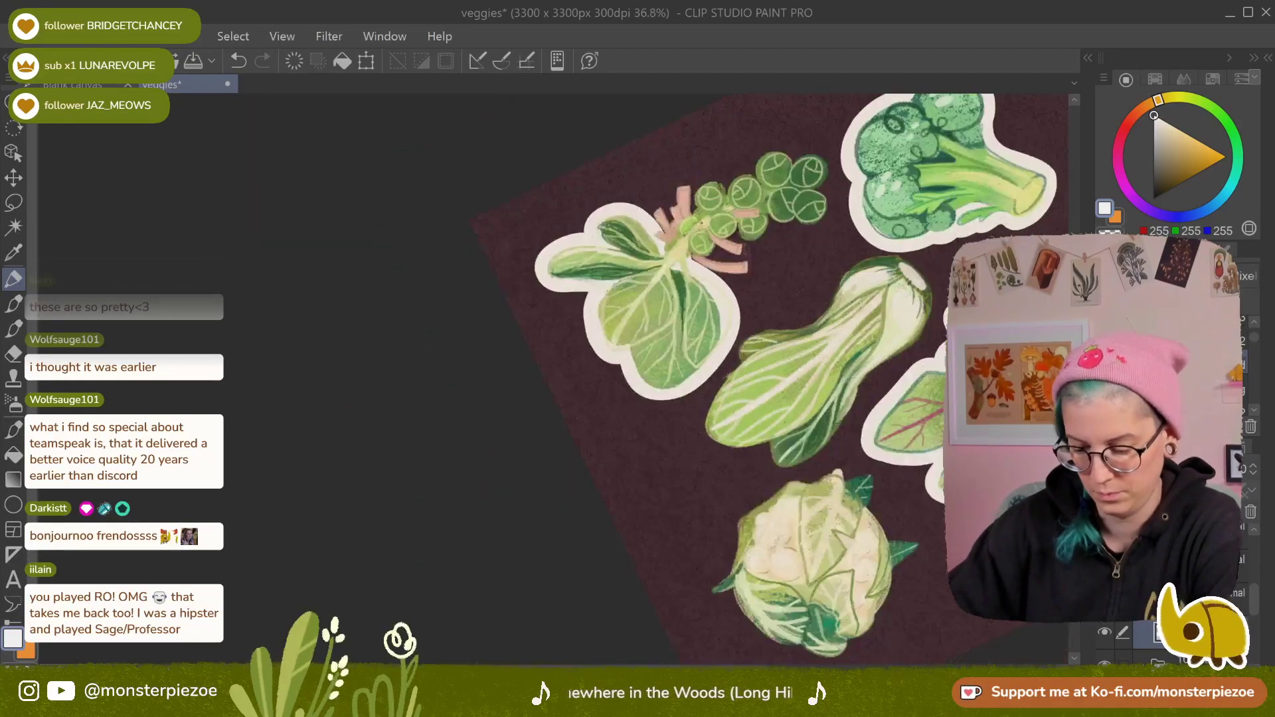
Smooth the outer edge of the Brussels sprouts' white border around the large rounded leaves and the notches between the leaves
mouse_move(820, 362)
left_mouse_down()
mouse_move(635, 319)
mouse_move(632, 194)
mouse_move(609, 378)
mouse_move(593, 319)
left_mouse_up()
scroll(902, 236, "up", 2)
mouse_move(863, 236)
left_mouse_down()
mouse_move(761, 180)
mouse_move(608, 370)
left_mouse_up()
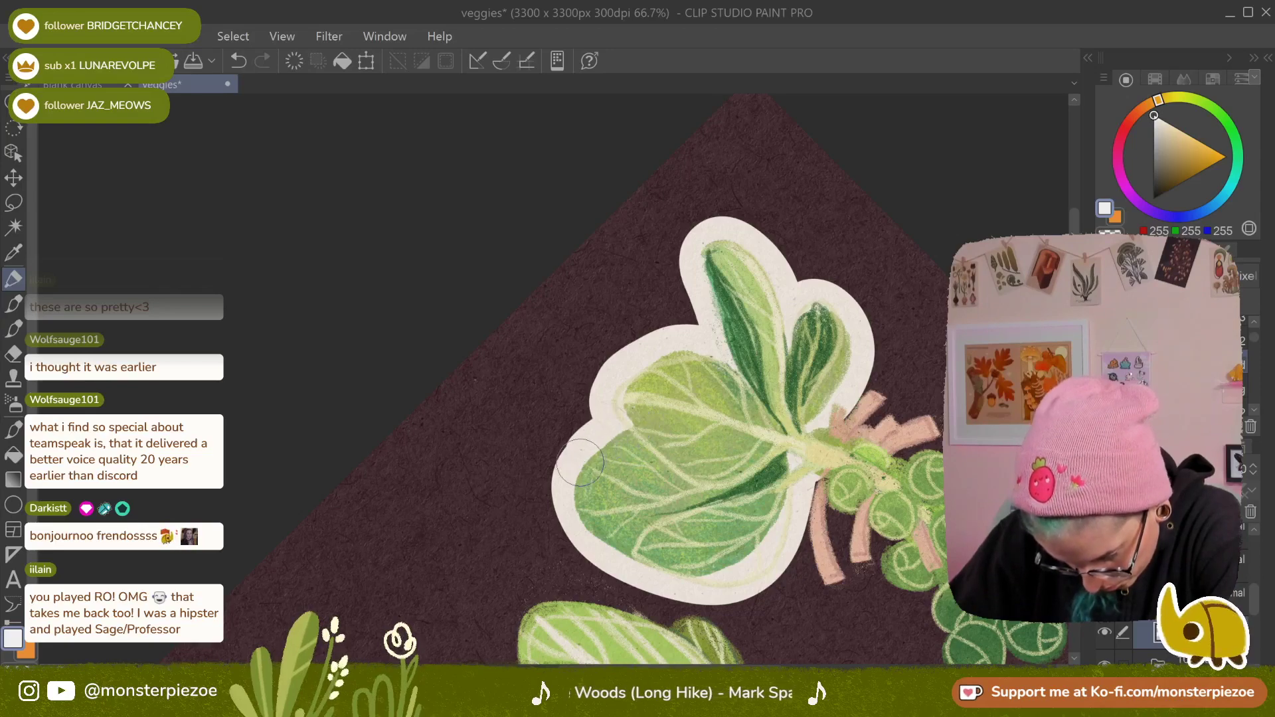
mouse_move(580, 463)
left_mouse_down()
mouse_move(574, 516)
mouse_move(603, 545)
left_mouse_up()
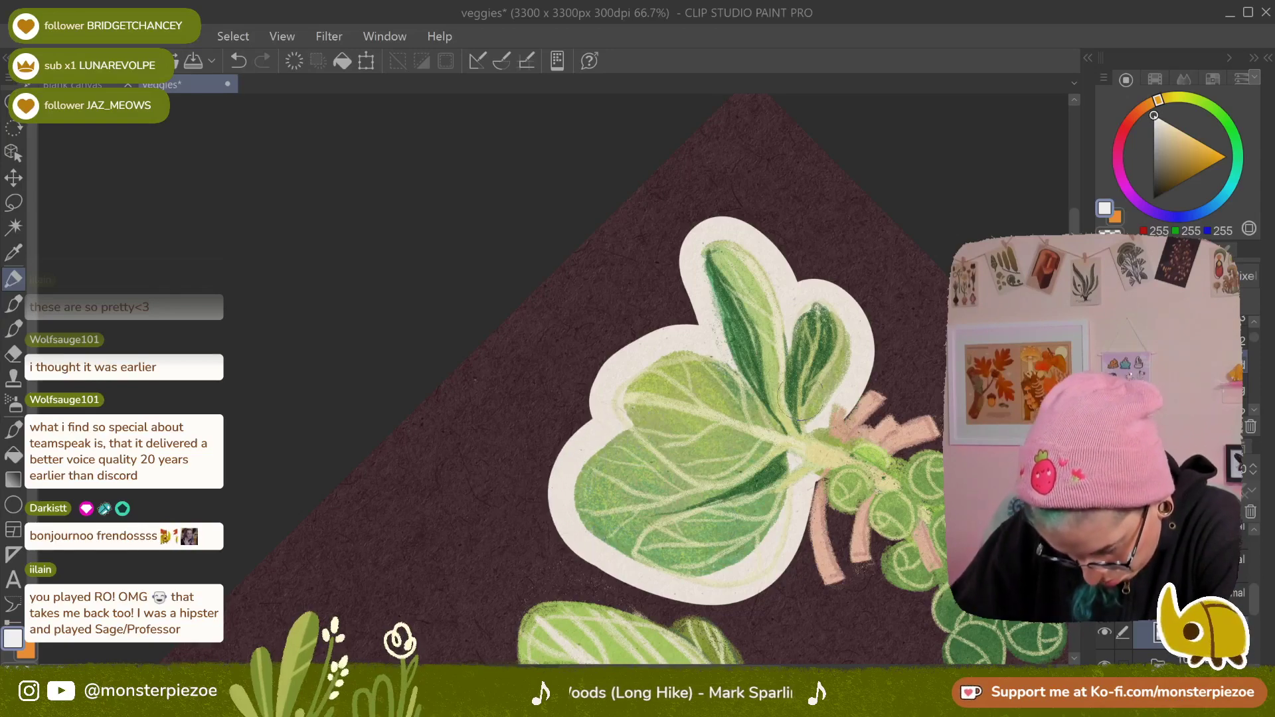
mouse_move(793, 352)
left_mouse_down()
mouse_move(836, 397)
mouse_move(789, 320)
left_mouse_up()
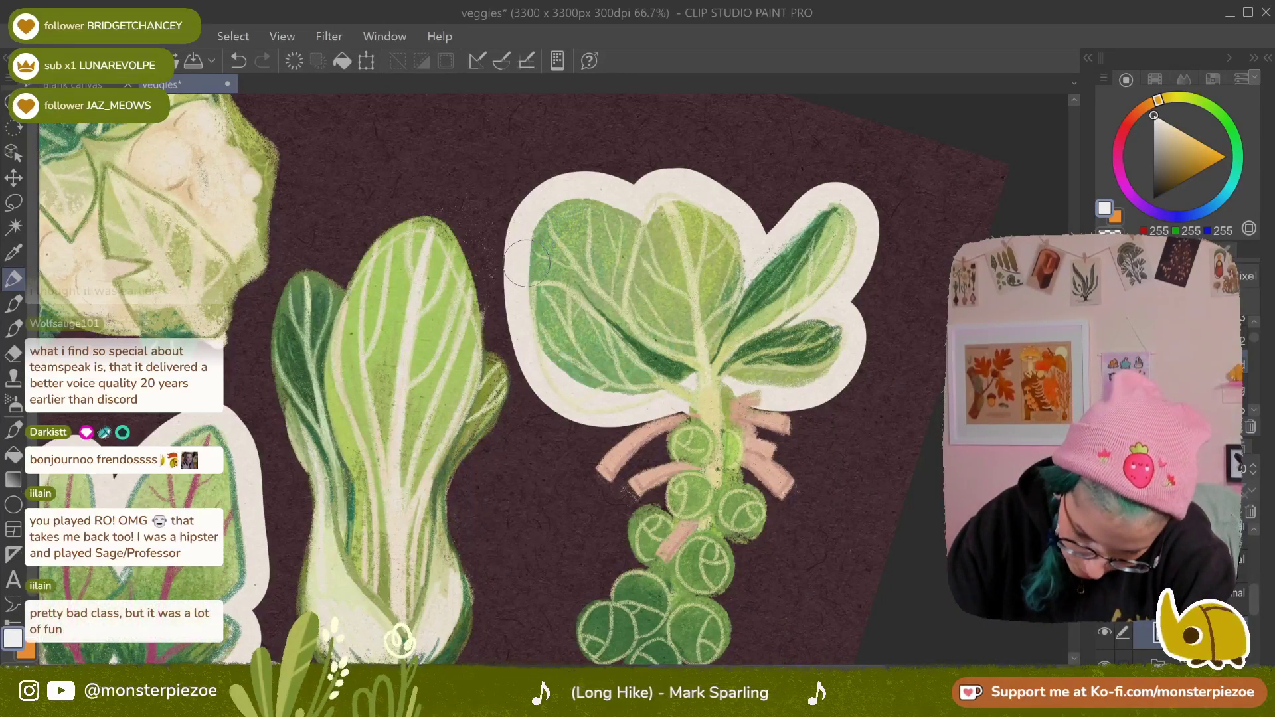
left_click_drag(602, 382, 623, 326)
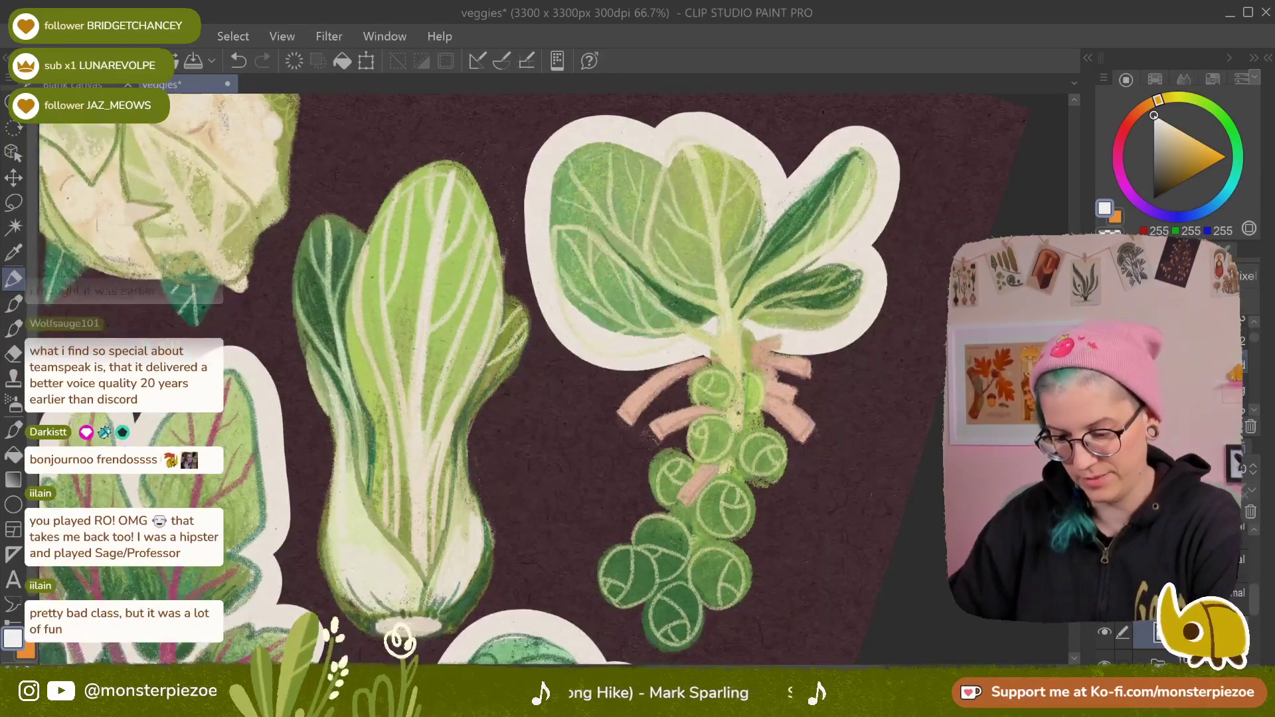
mouse_move(857, 157)
left_mouse_down()
mouse_move(684, 229)
mouse_move(697, 261)
left_mouse_up()
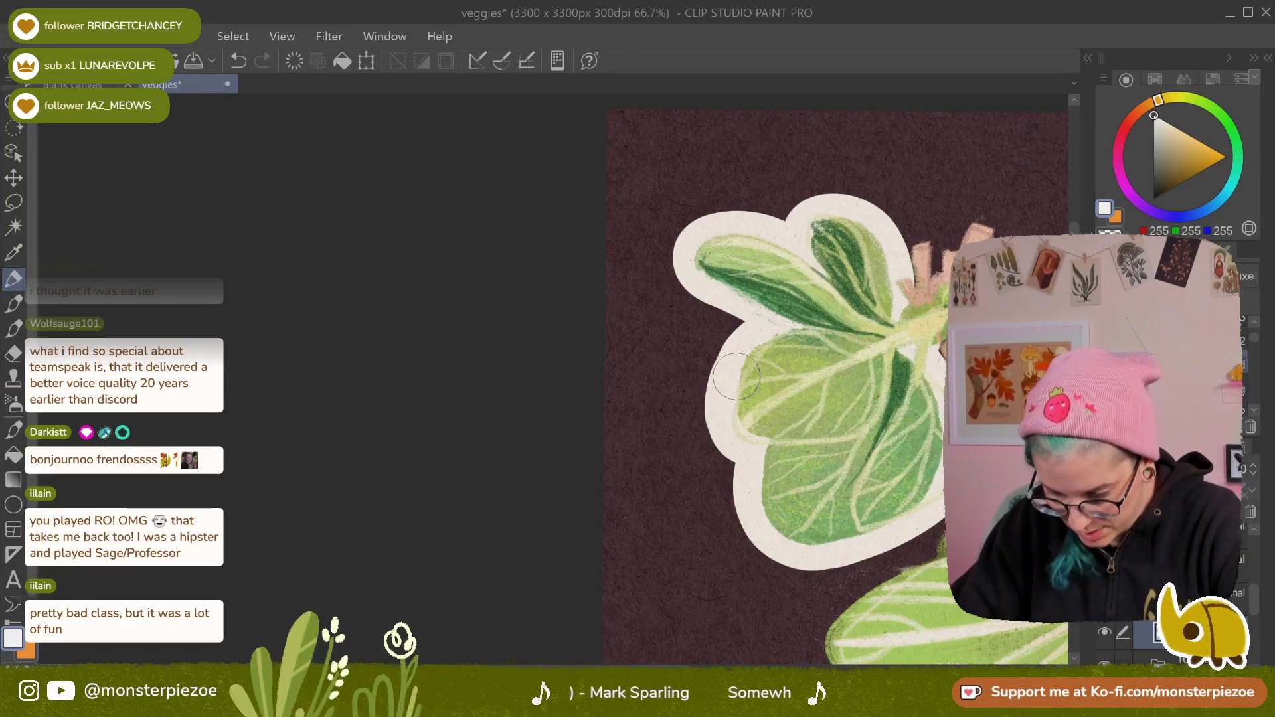
left_click_drag(832, 267, 901, 179)
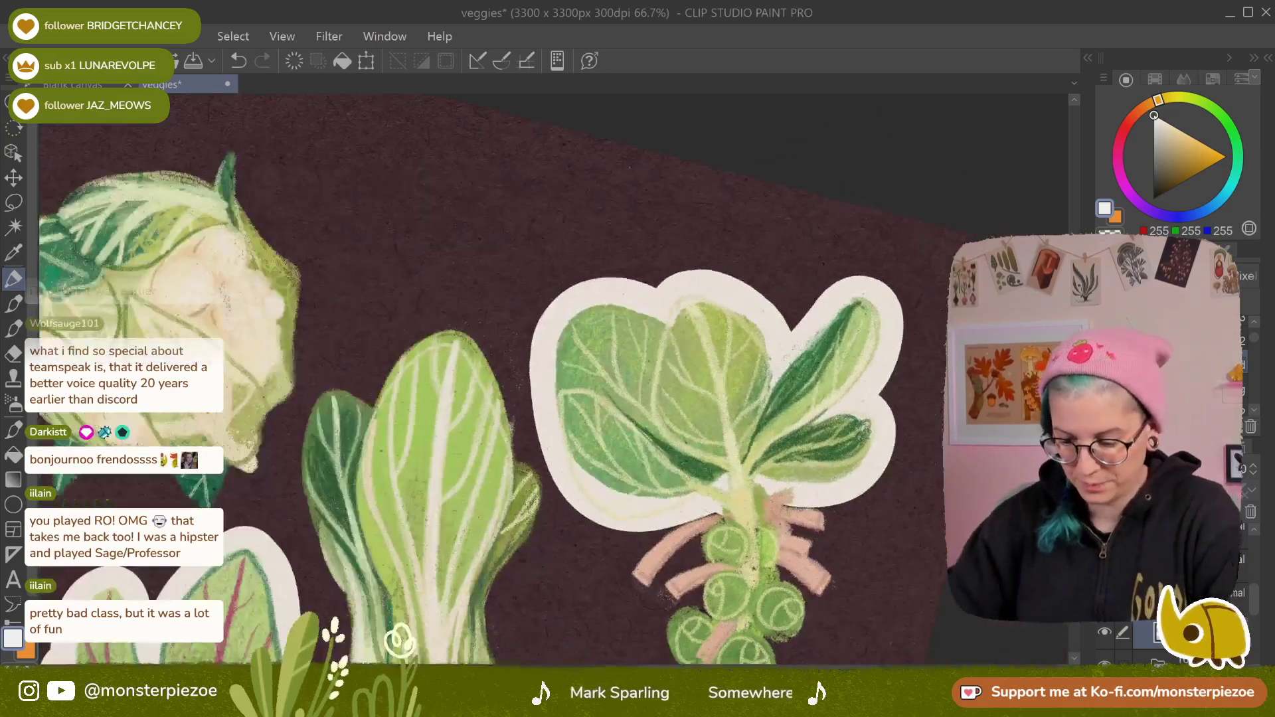
Continue the Brussels sprouts' white border down the stalk, around the pinkish cut stems and the whole cluster of sprouts
scroll(901, 179, "down", 2)
left_click_drag(757, 399, 752, 208)
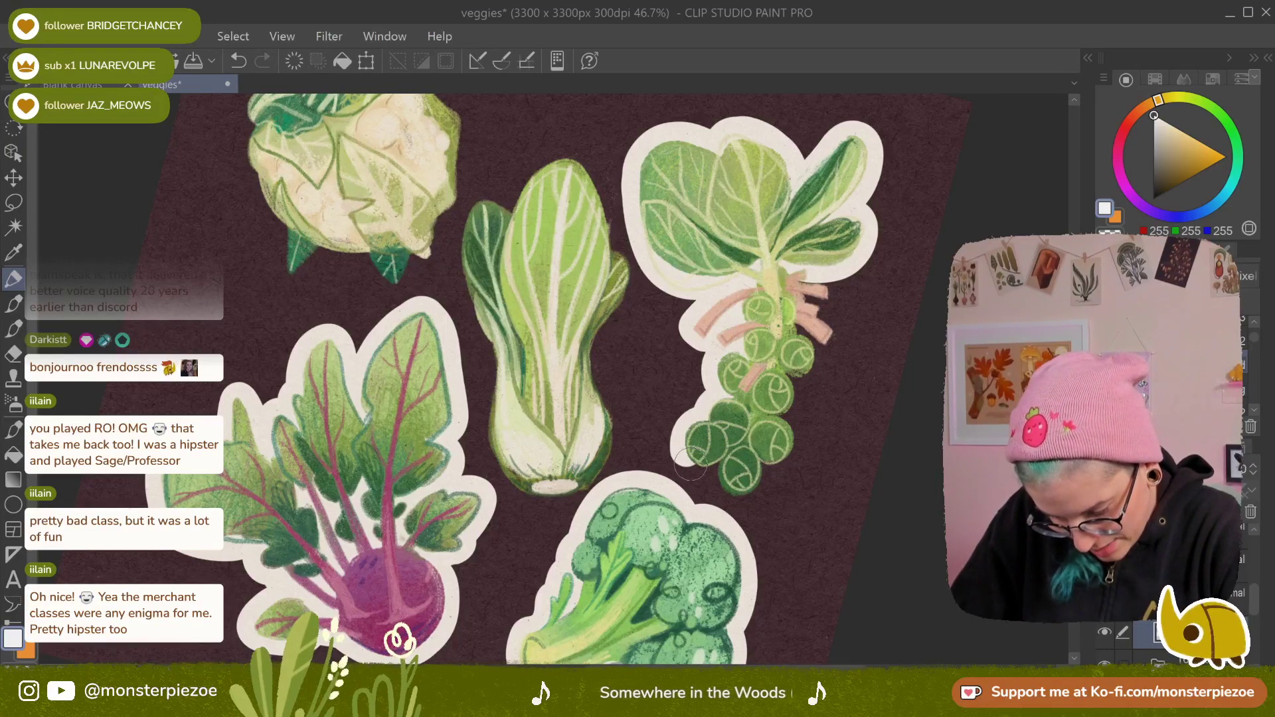
left_click_drag(805, 266, 720, 173)
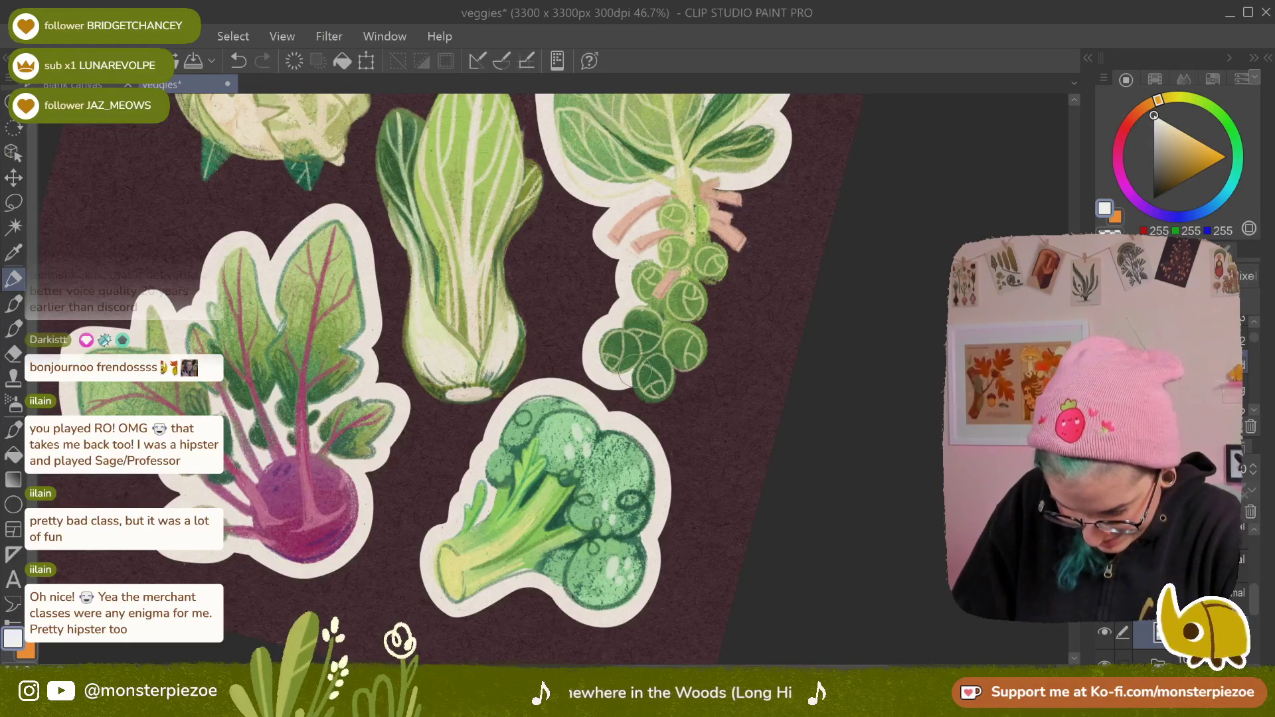
mouse_move(635, 372)
left_mouse_down()
mouse_move(657, 402)
mouse_move(677, 382)
mouse_move(648, 402)
mouse_move(667, 399)
left_mouse_up()
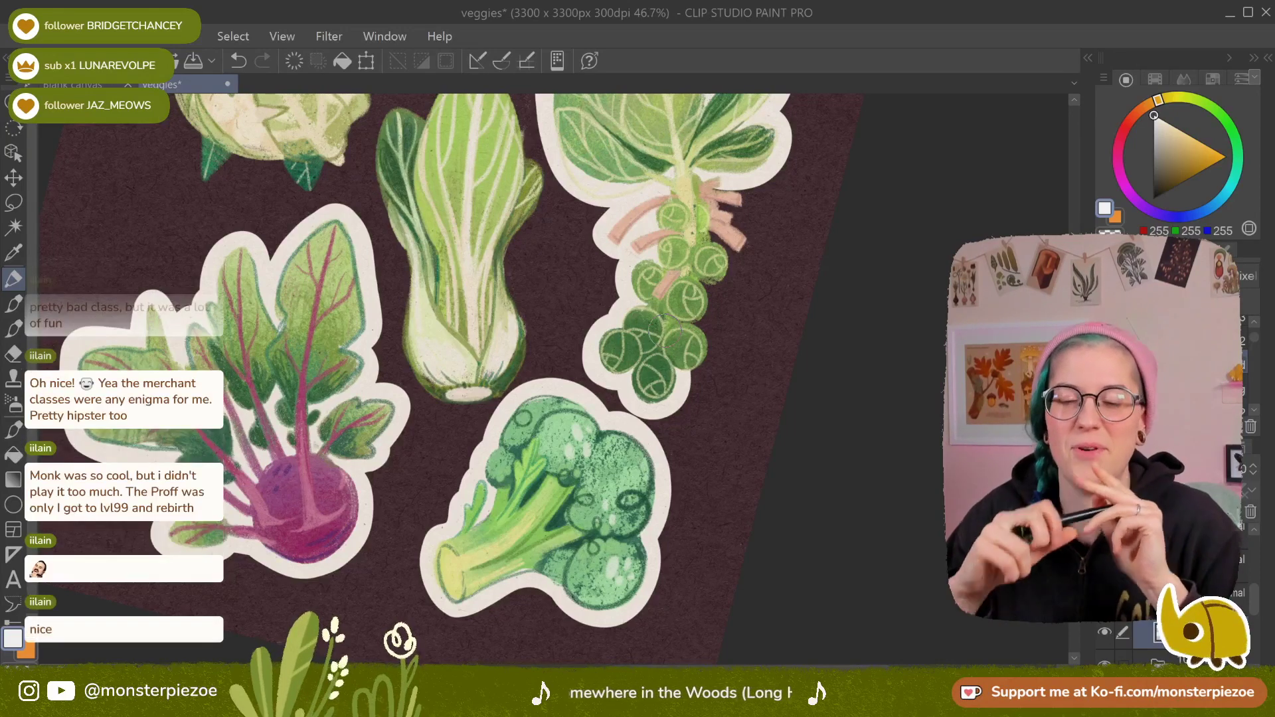
mouse_move(713, 187)
left_mouse_down()
mouse_move(742, 200)
mouse_move(723, 203)
mouse_move(744, 236)
mouse_move(727, 255)
mouse_move(686, 197)
left_mouse_up()
mouse_move(709, 242)
left_mouse_down()
mouse_move(730, 255)
mouse_move(709, 288)
mouse_move(701, 368)
mouse_move(651, 440)
left_mouse_up()
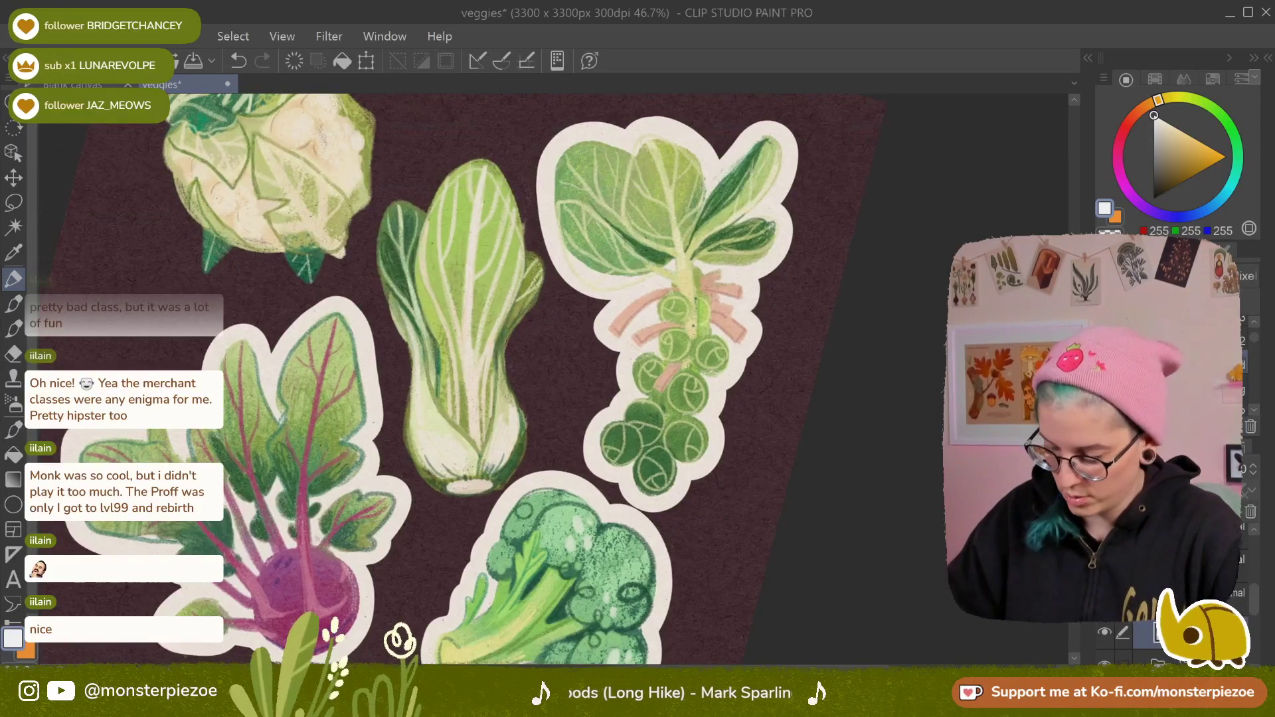
Raise the border layer above the Brussels sprouts, paint its interior solid white, and return the layer beneath the artwork
mouse_move(581, 159)
left_mouse_down()
mouse_move(606, 255)
mouse_move(605, 158)
mouse_move(637, 272)
mouse_move(629, 159)
mouse_move(649, 162)
mouse_move(667, 197)
mouse_move(681, 229)
left_mouse_up()
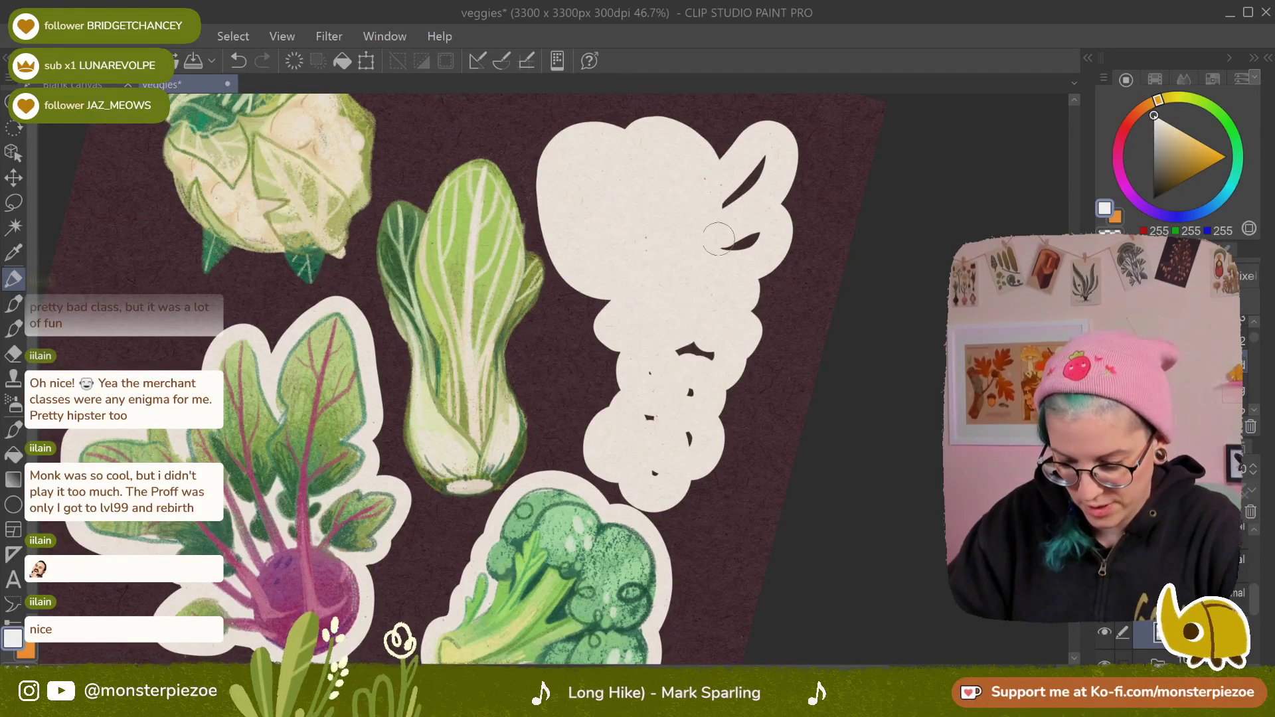
mouse_move(761, 159)
left_mouse_down()
mouse_move(731, 199)
mouse_move(768, 229)
left_mouse_up()
mouse_move(649, 372)
left_mouse_down()
mouse_move(647, 477)
mouse_move(674, 460)
mouse_move(694, 348)
mouse_move(709, 351)
mouse_move(678, 368)
mouse_move(683, 404)
left_mouse_up()
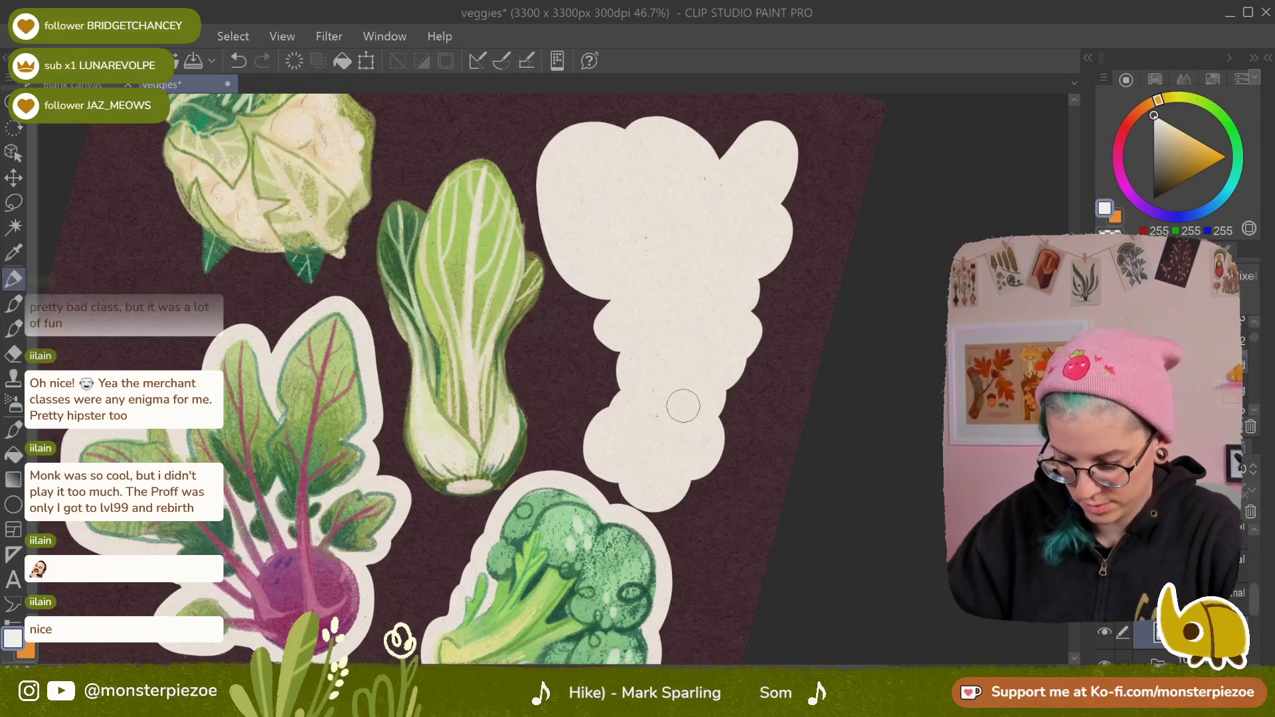
left_click(1122, 623)
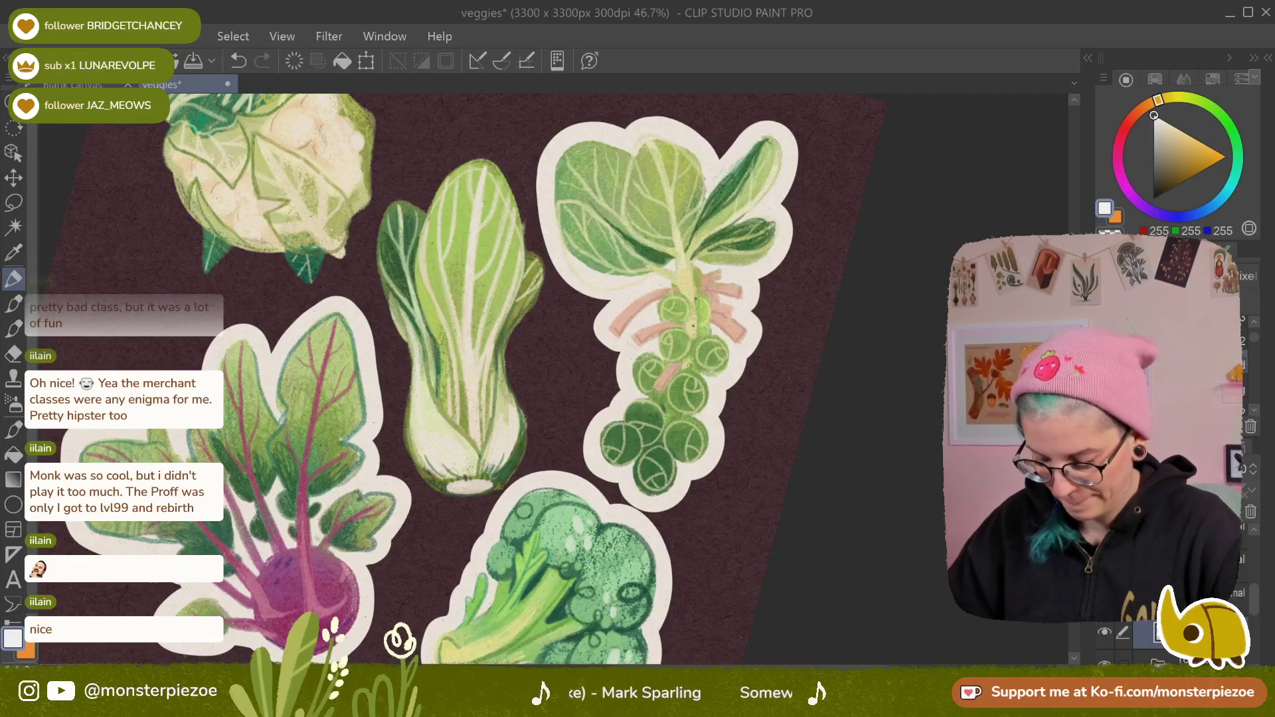
Straighten the canvas view and move the Brussels sprouts together with their border toward the artwork's upper-right corner
left_click_drag(788, 622, 860, 475)
left_click_drag(764, 549, 843, 573)
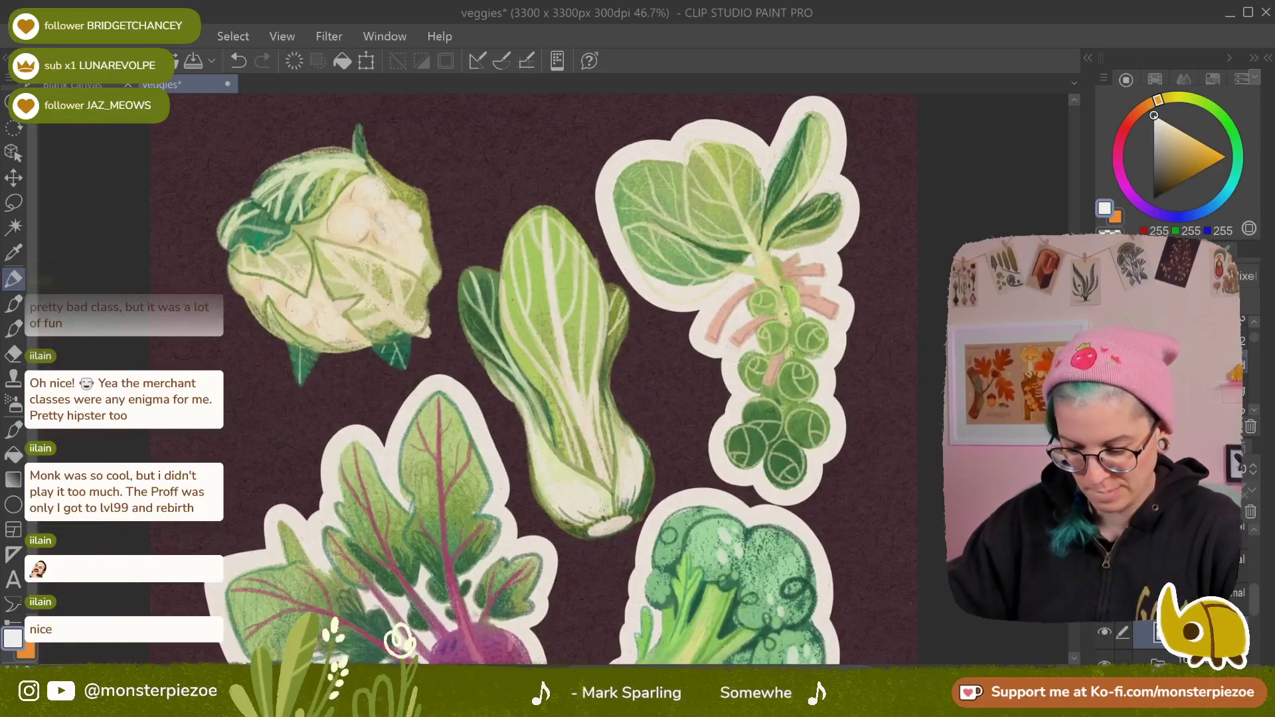
scroll(844, 572, "down", 1)
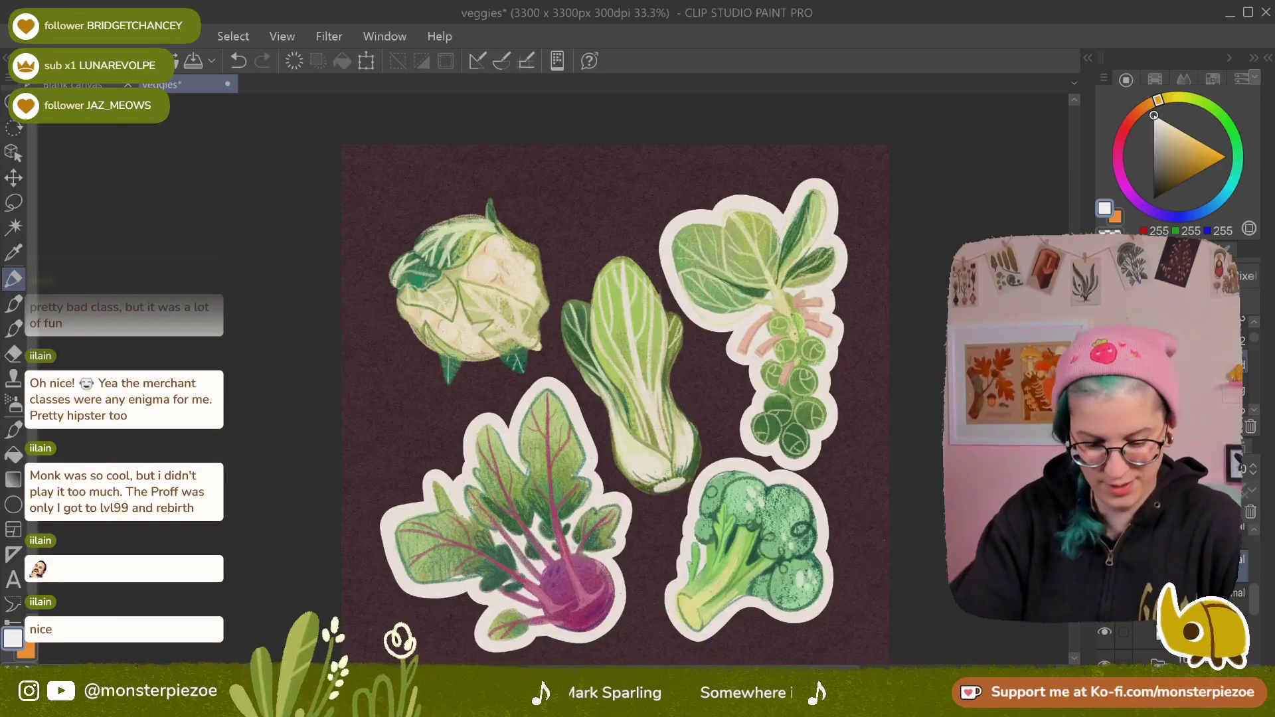
left_click(13, 178)
left_click_drag(795, 337, 831, 317)
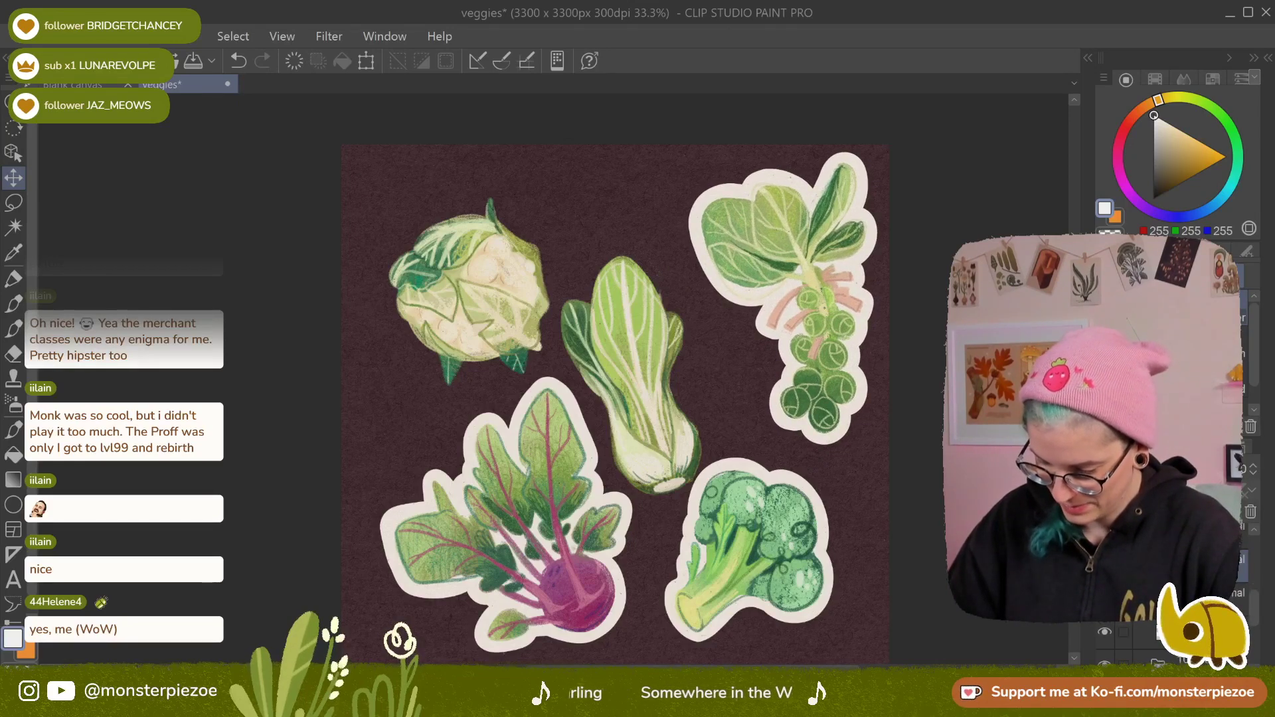
key("Delete")
key("ctrl+z")
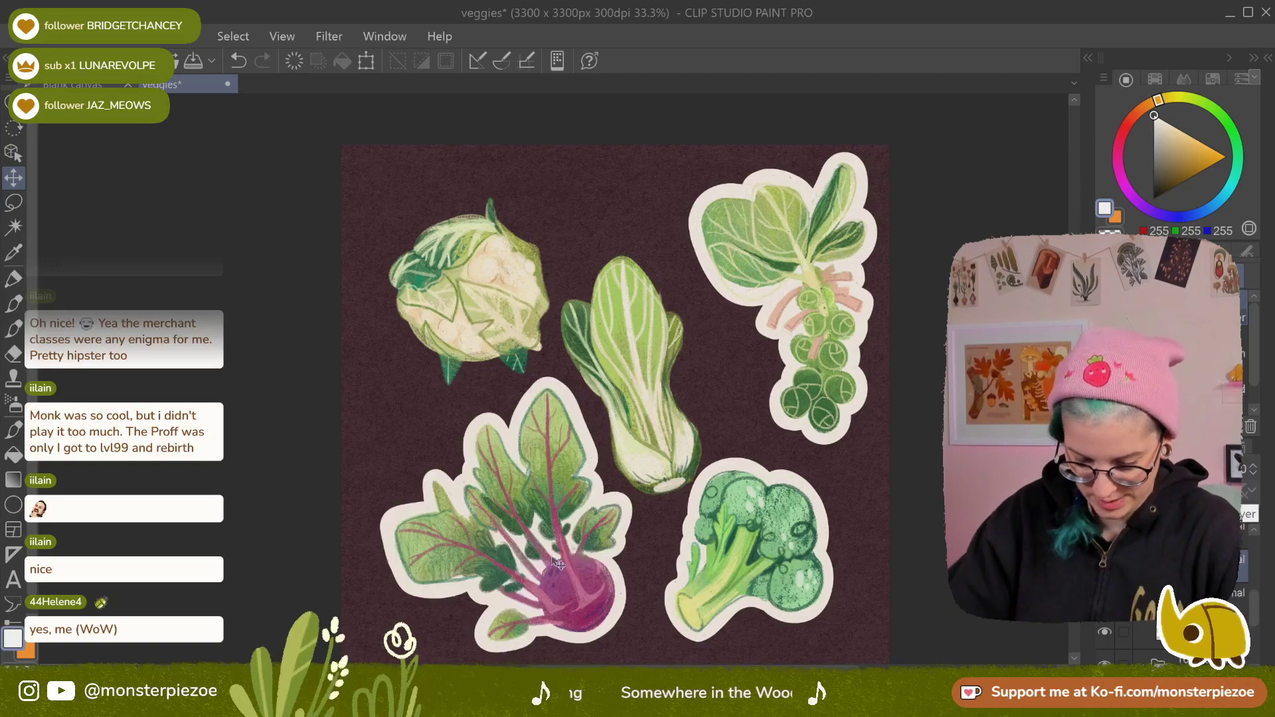
Move the bordered kohlrabi toward the artwork's lower-left corner and the bordered broccoli toward its lower-right corner
left_click_drag(551, 563, 552, 522)
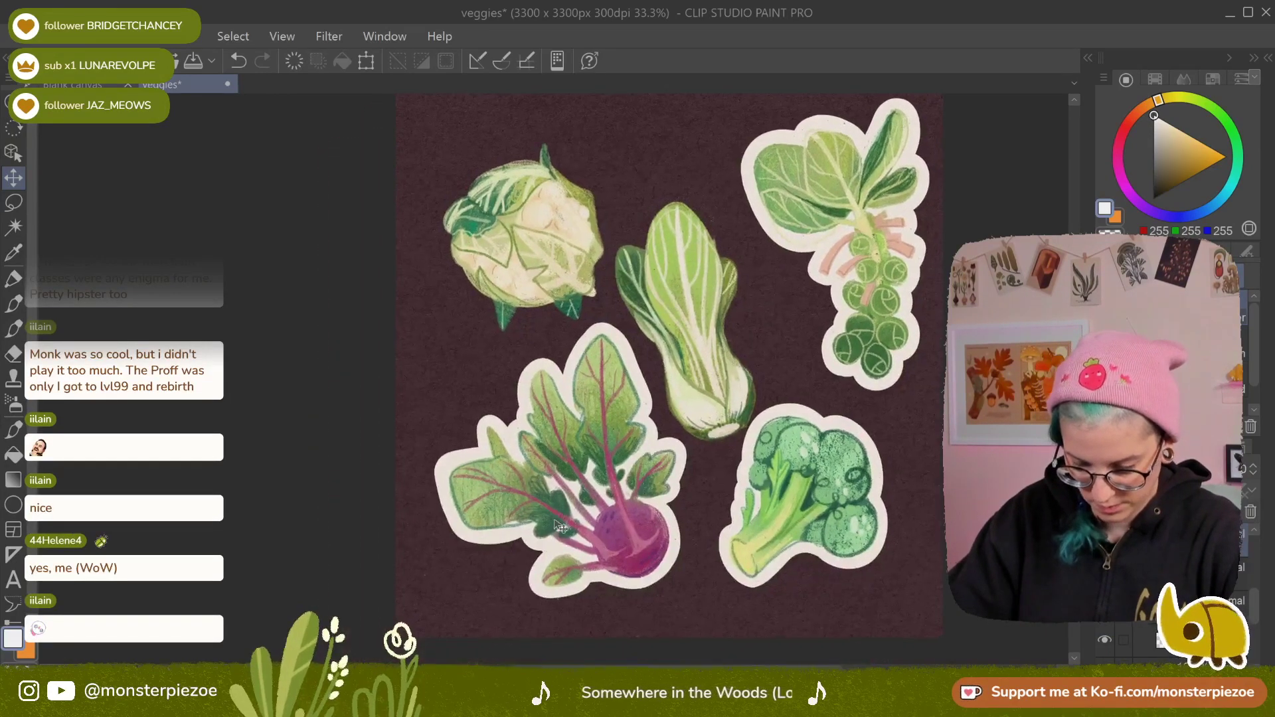
left_click_drag(622, 462, 587, 493)
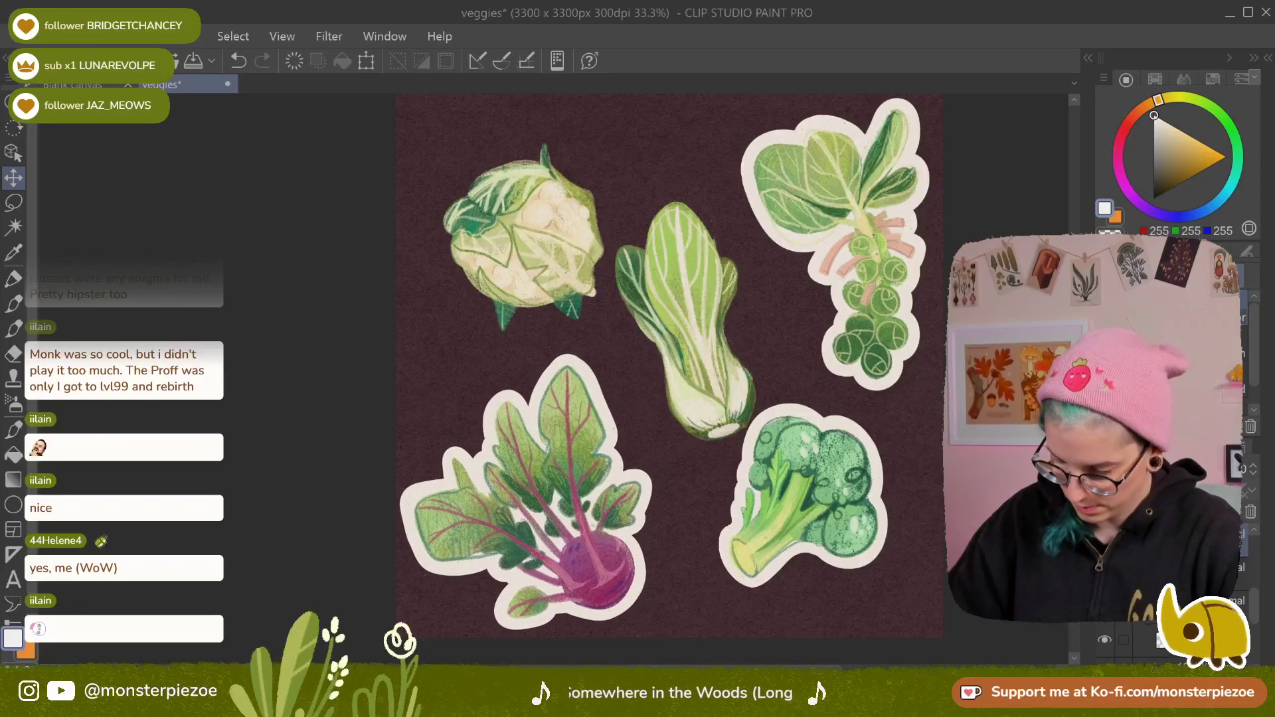
left_click_drag(1251, 596, 1249, 579)
left_click(1236, 566)
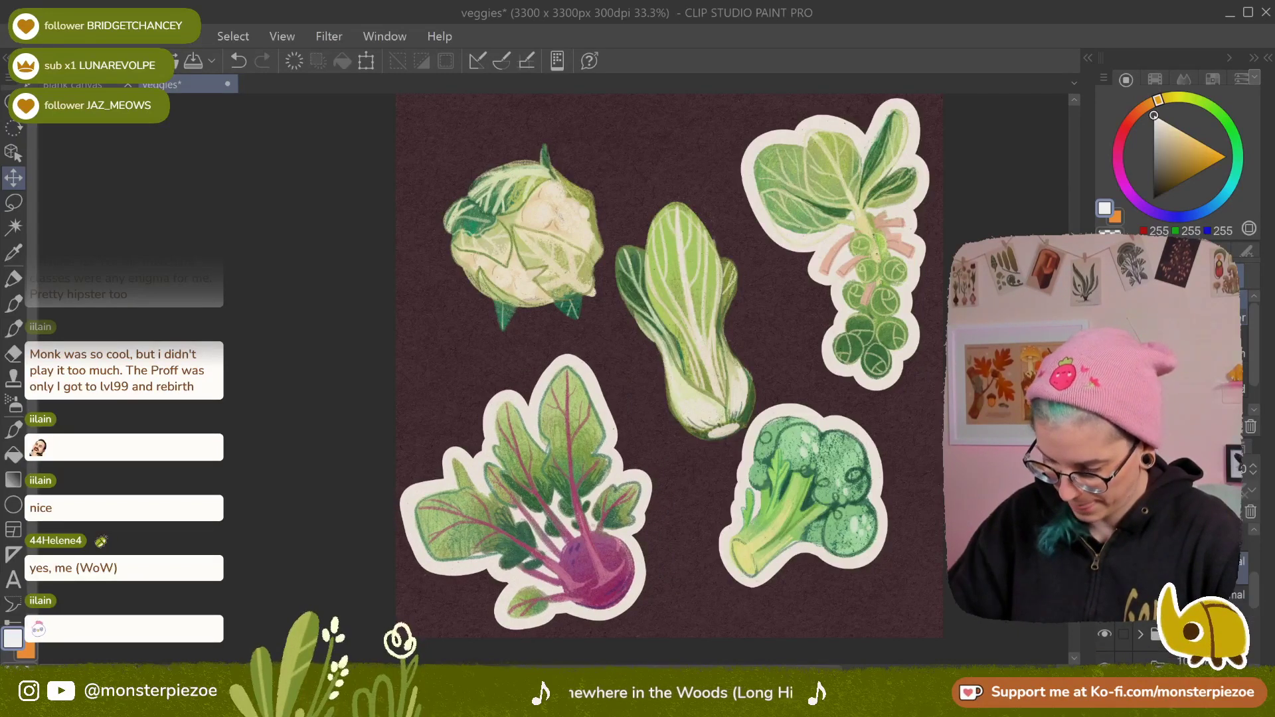
left_click_drag(836, 498, 870, 533)
Move the bok choy slightly down and right in the middle of the artwork, and the cauliflower toward the upper-left corner
left_click_drag(1253, 593, 1253, 609)
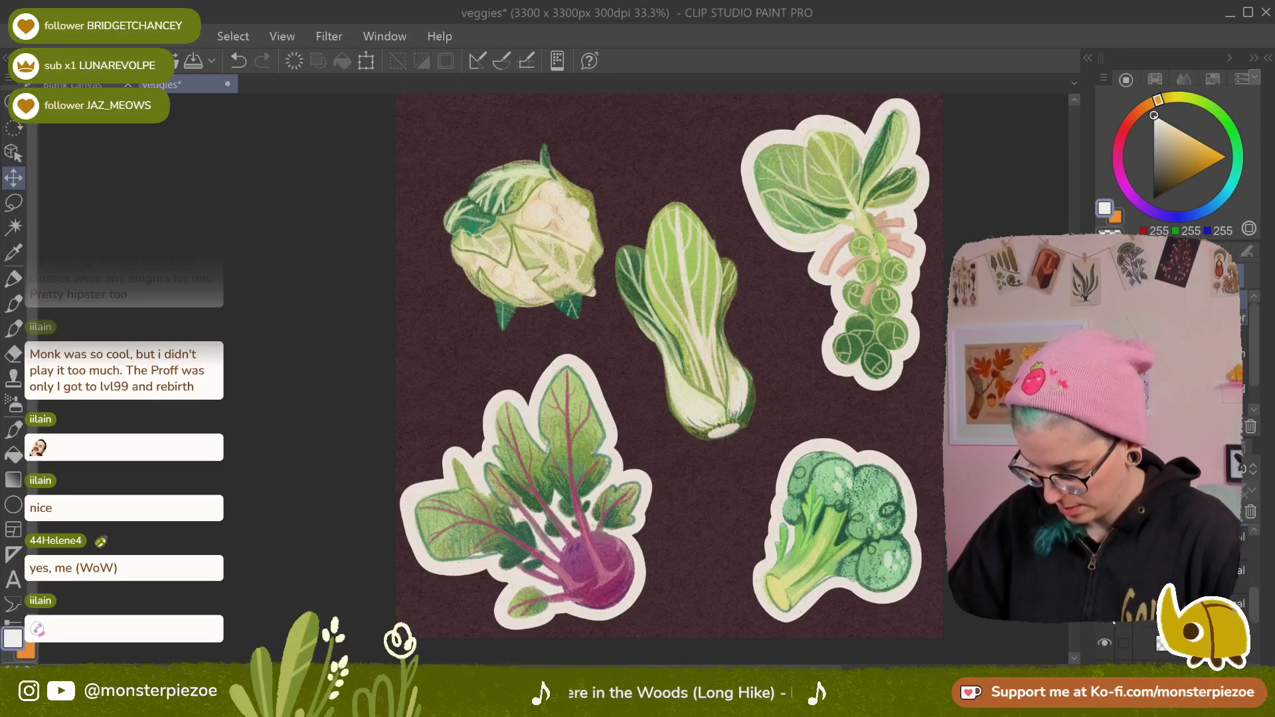
left_click_drag(729, 396, 742, 402)
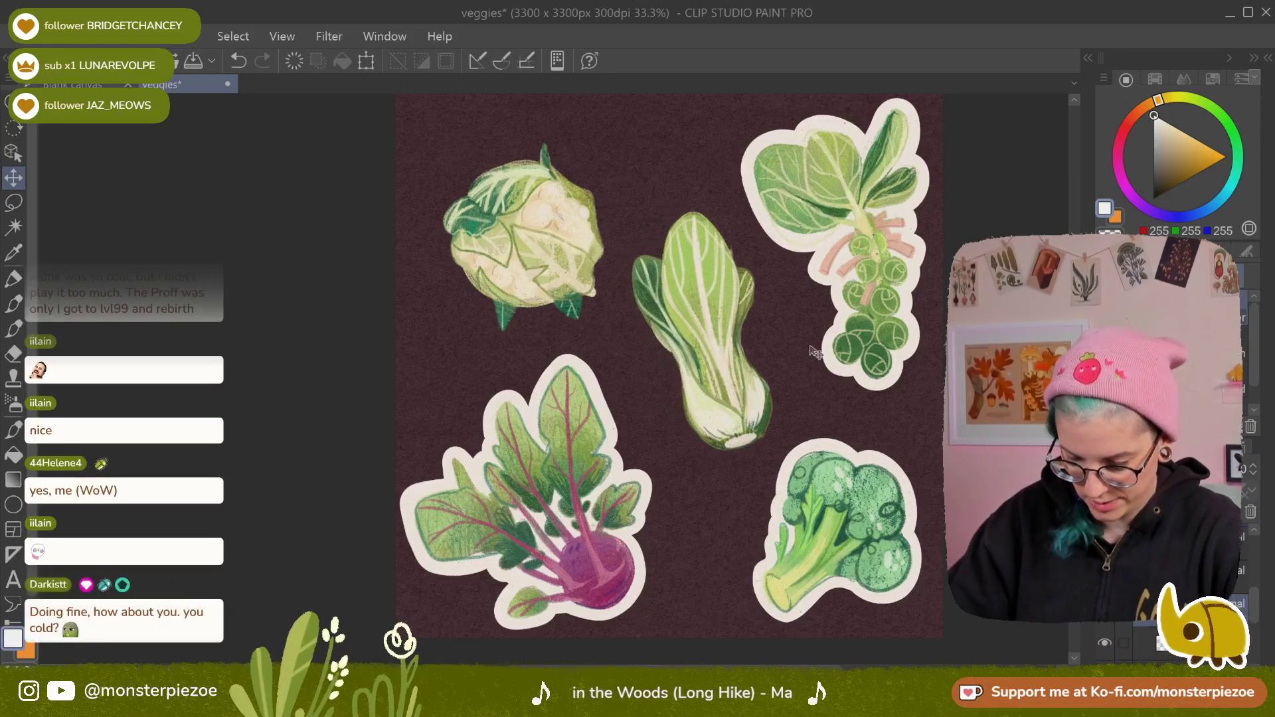
left_click_drag(1253, 593, 1253, 607)
left_click(1236, 623)
left_click_drag(639, 241, 617, 205)
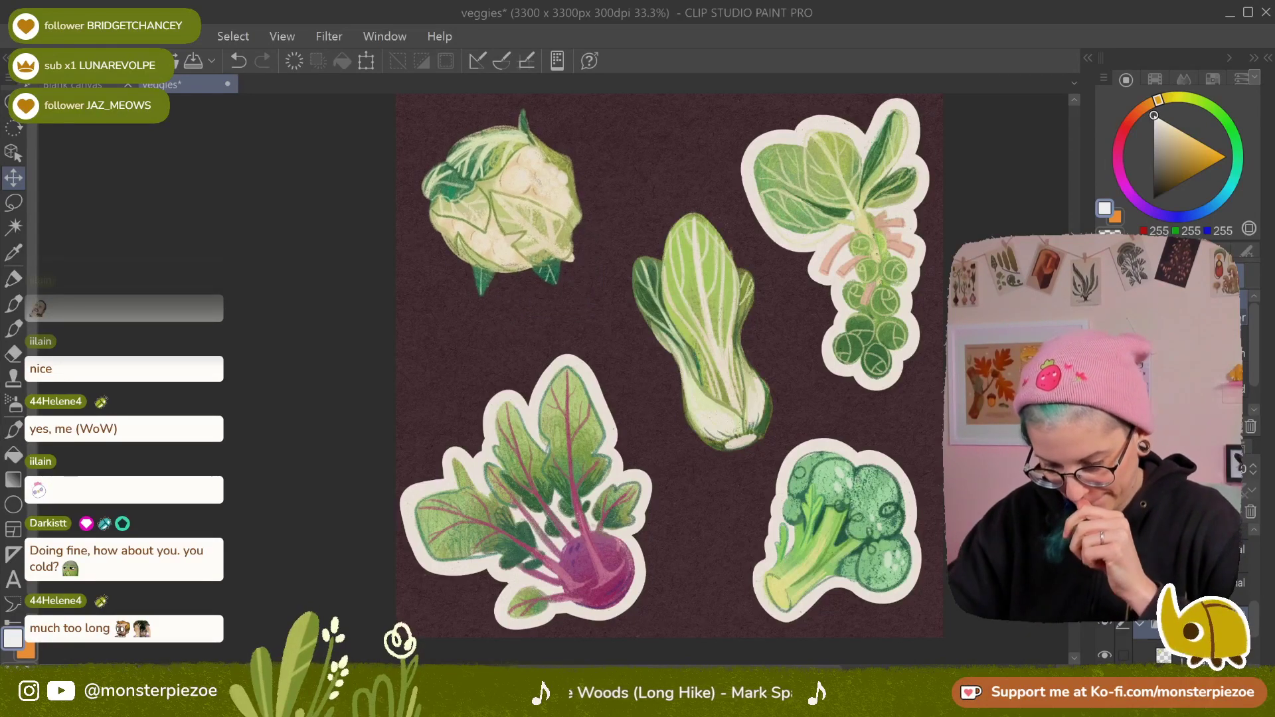
Identify the bok choy's layer by toggling layer visibility, and select the layer for its white border
scroll(750, 336, "up", 3)
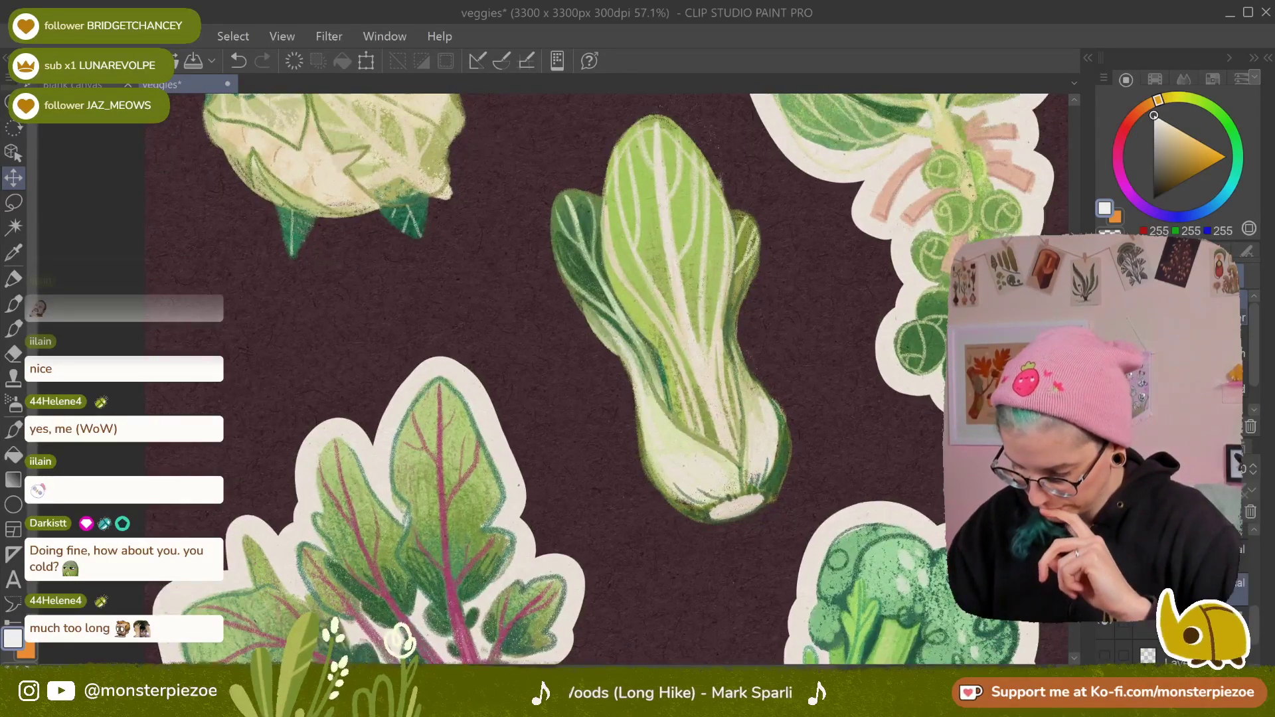
left_click_drag(1255, 619, 1257, 612)
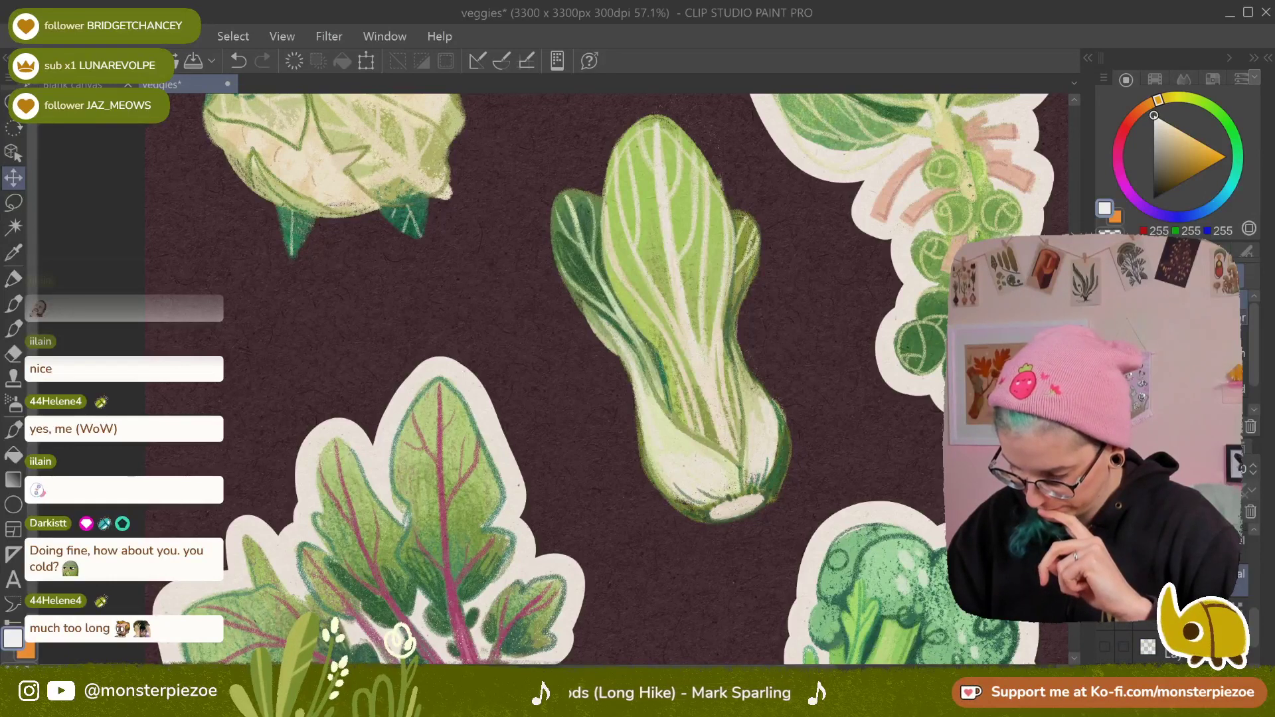
left_click(1236, 639)
scroll(1258, 621, "up", 1)
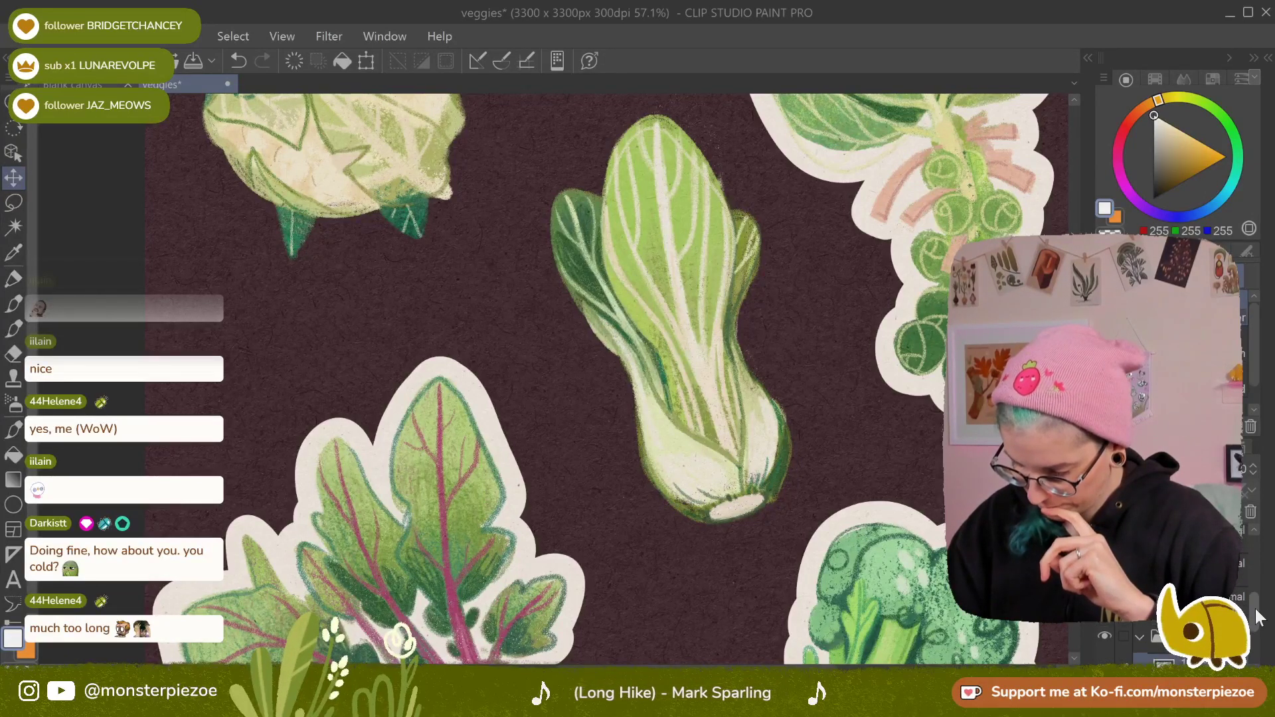
left_click(1103, 623)
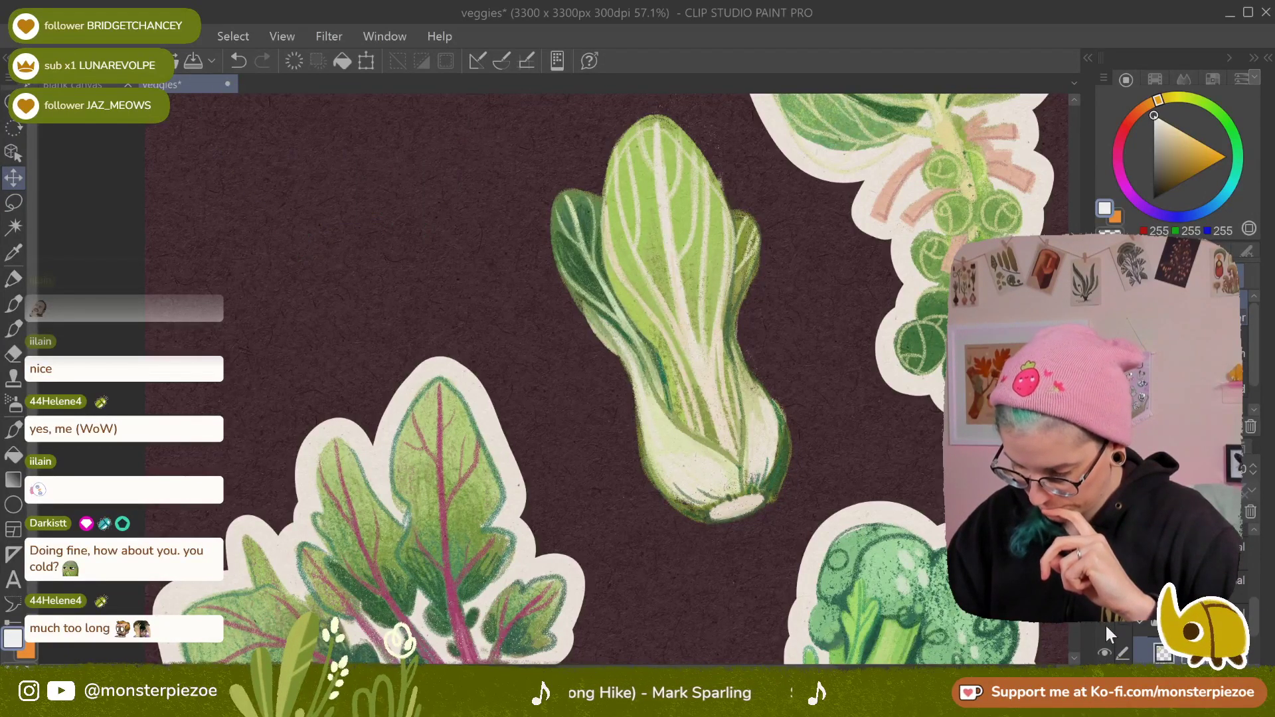
left_click(1105, 623)
scroll(1130, 620, "down", 2)
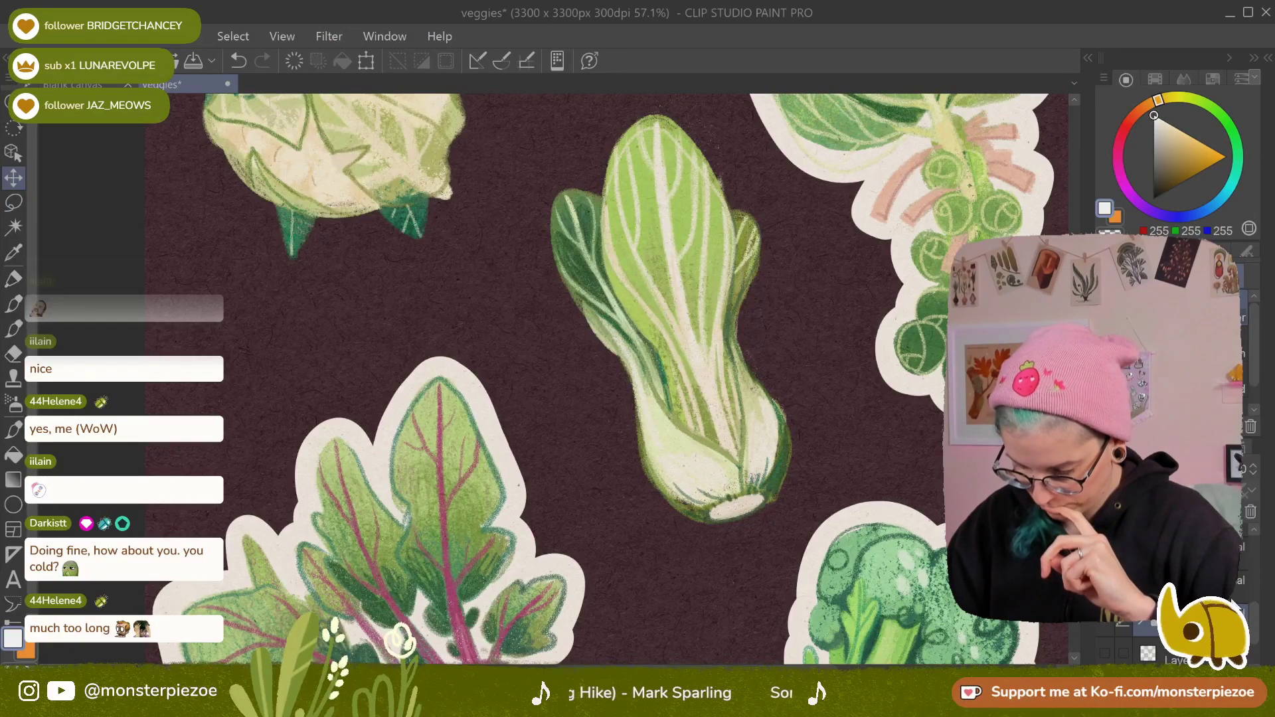
left_click(1105, 623)
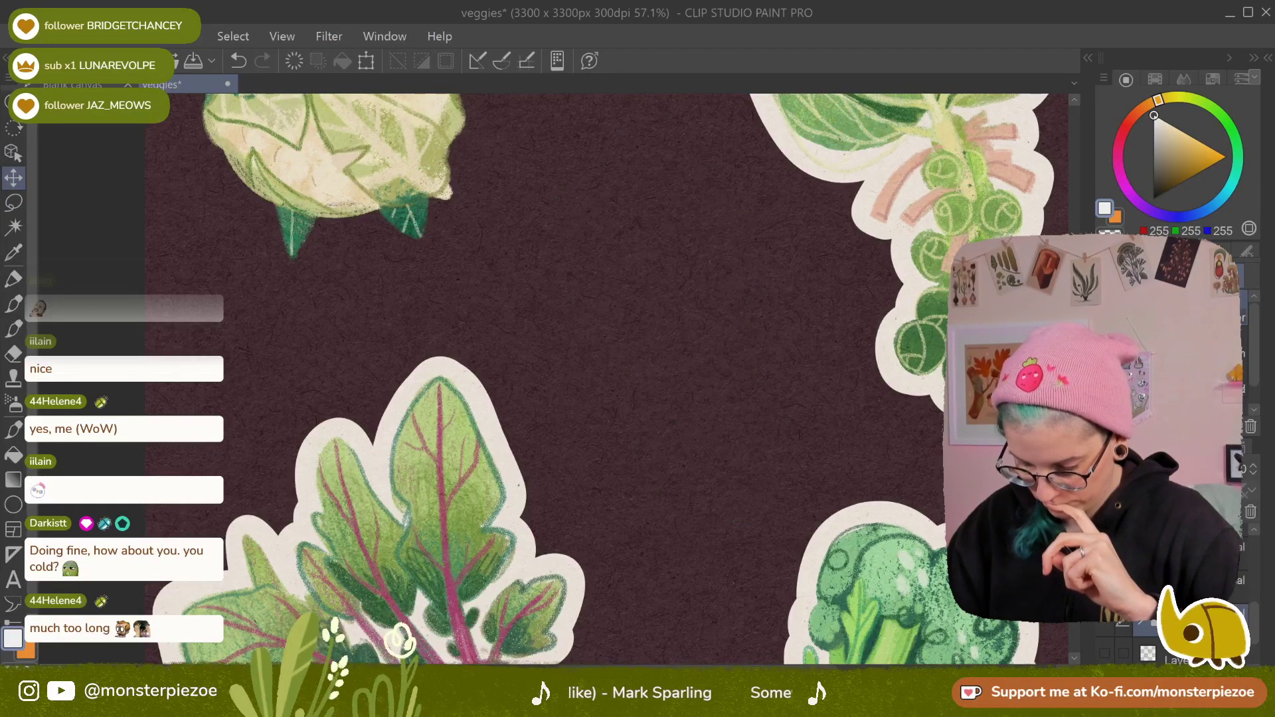
left_click(1105, 624)
scroll(1258, 601, "down", 2)
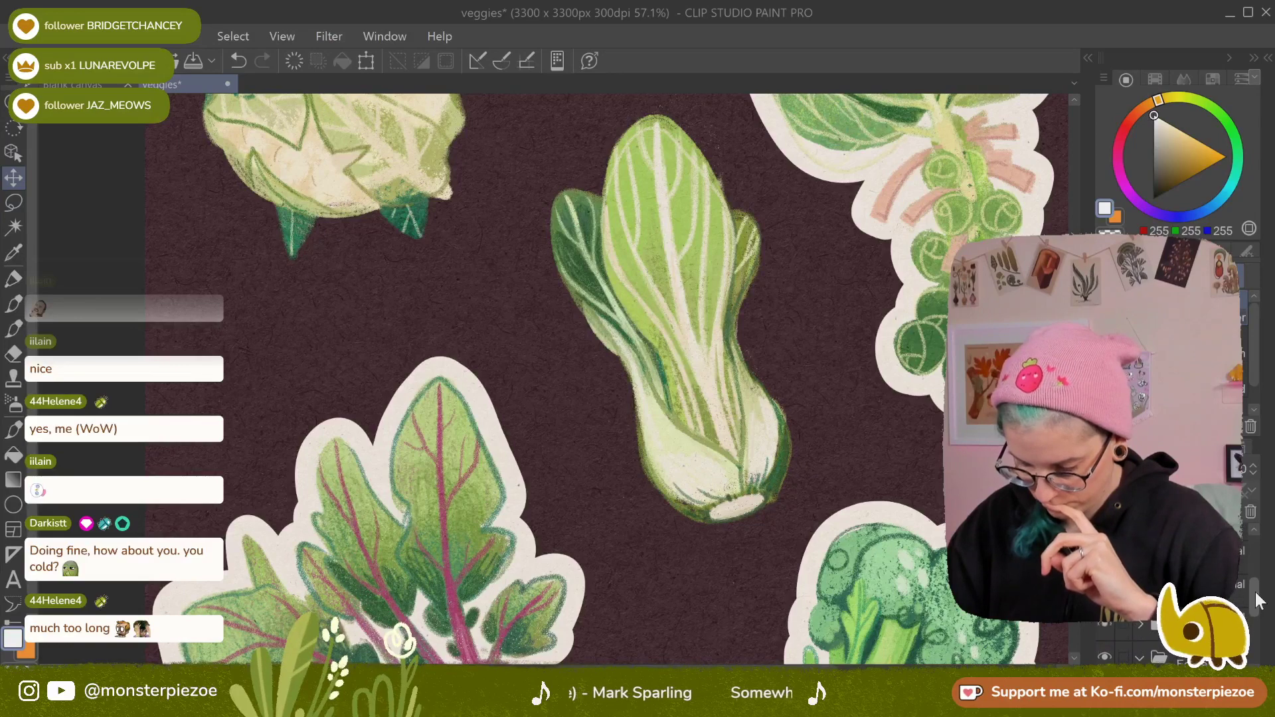
left_click_drag(1255, 592, 1254, 598)
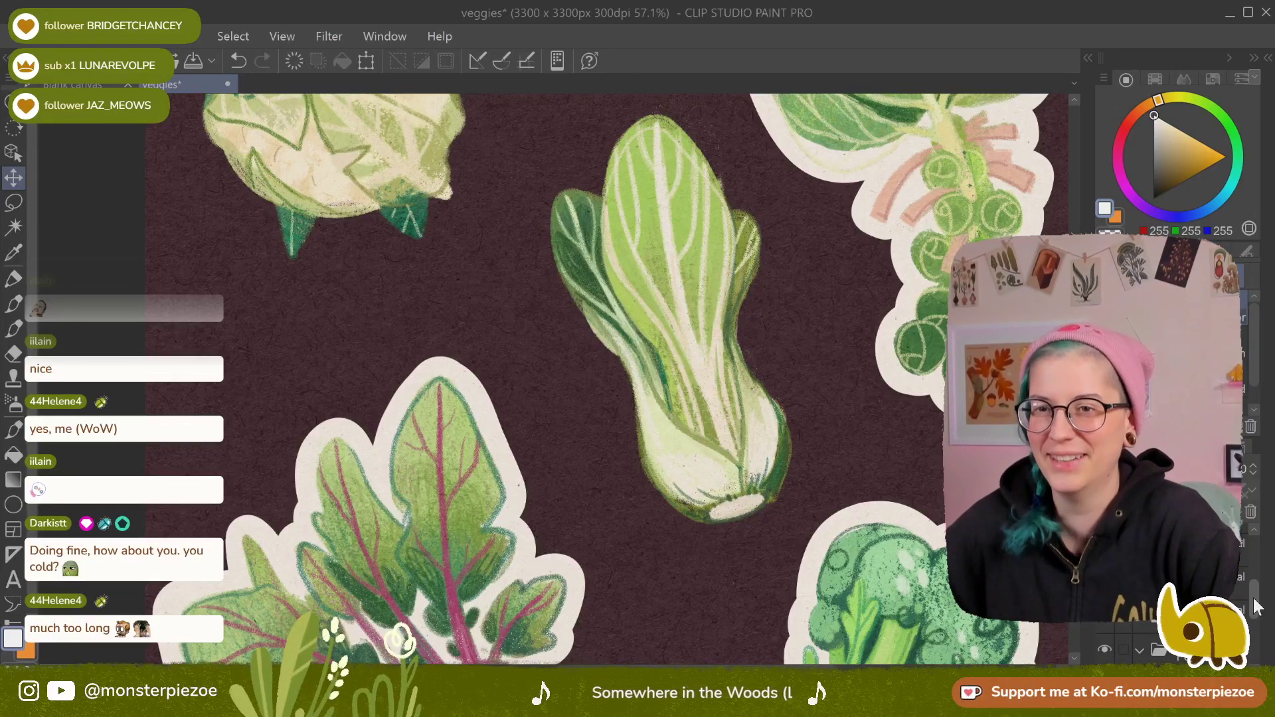
mouse_move(1254, 598)
left_mouse_down()
mouse_move(1259, 630)
mouse_move(1254, 610)
left_mouse_up()
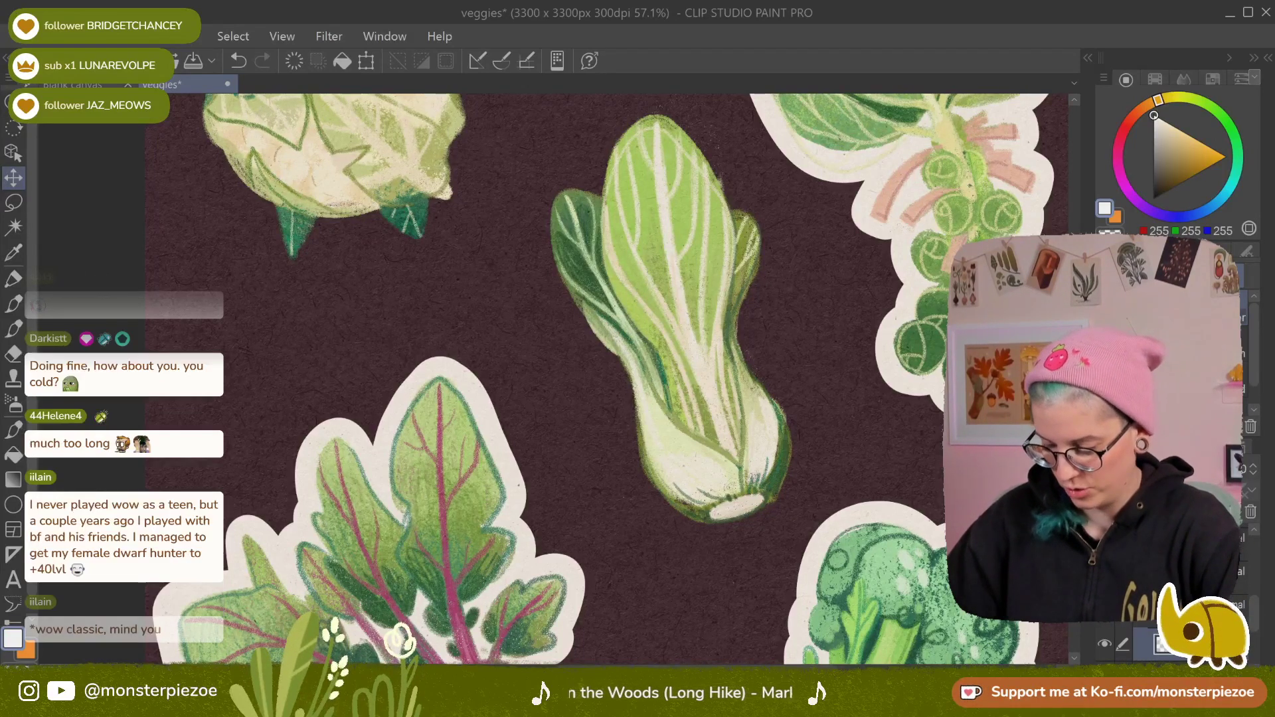
key("Delete")
key("ctrl+v")
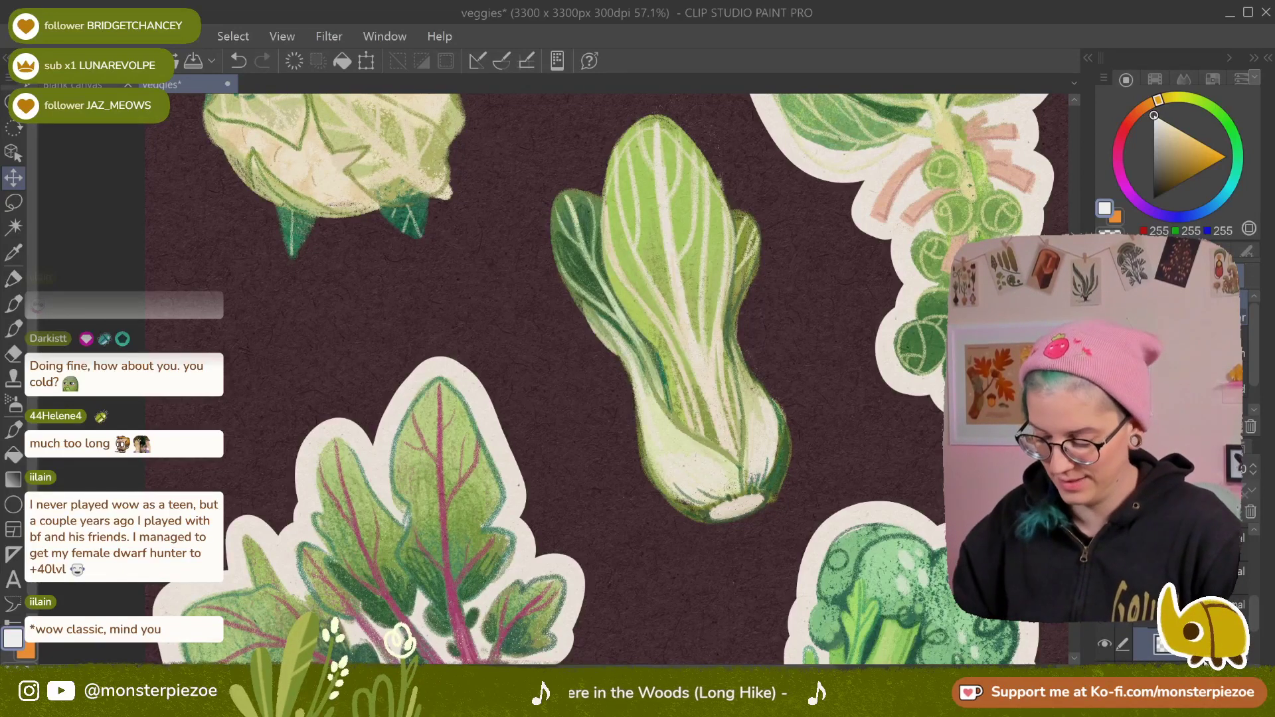
left_click(1105, 644)
left_click(1104, 643)
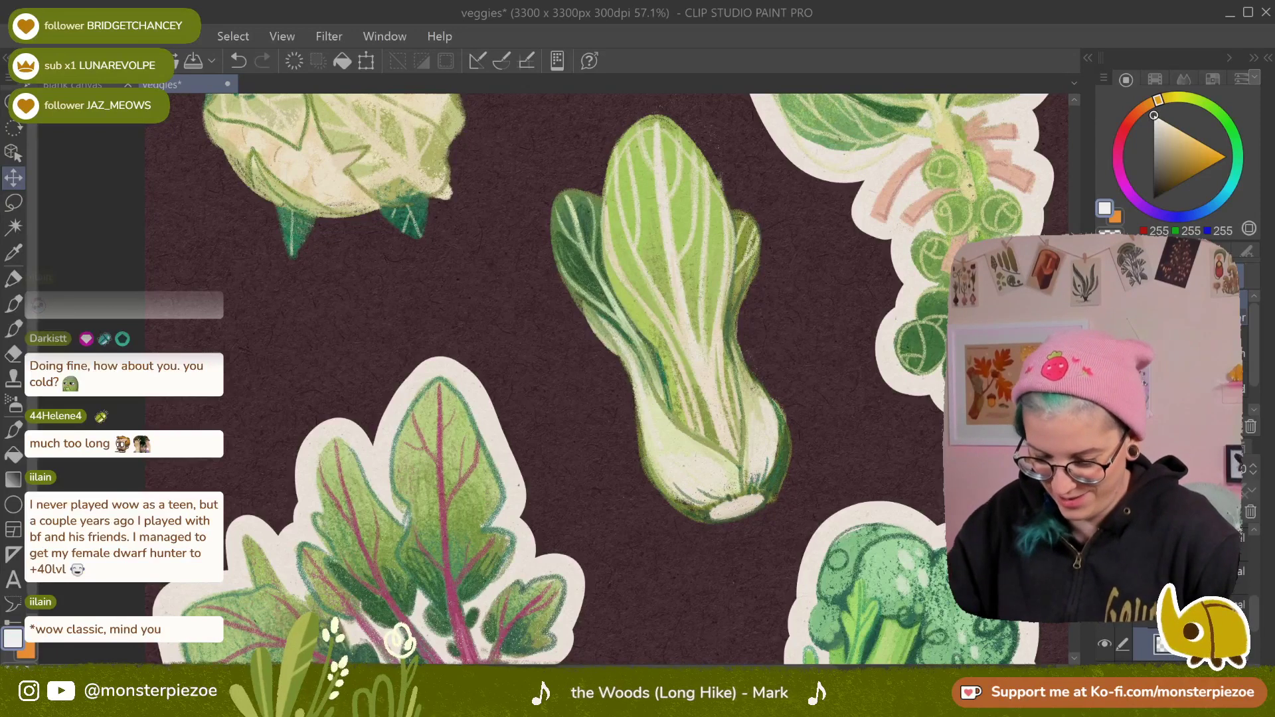
Paint a continuous white border with the pen around the whole bok choy, from its leaf tips to its base
left_click(16, 330)
left_click(18, 283)
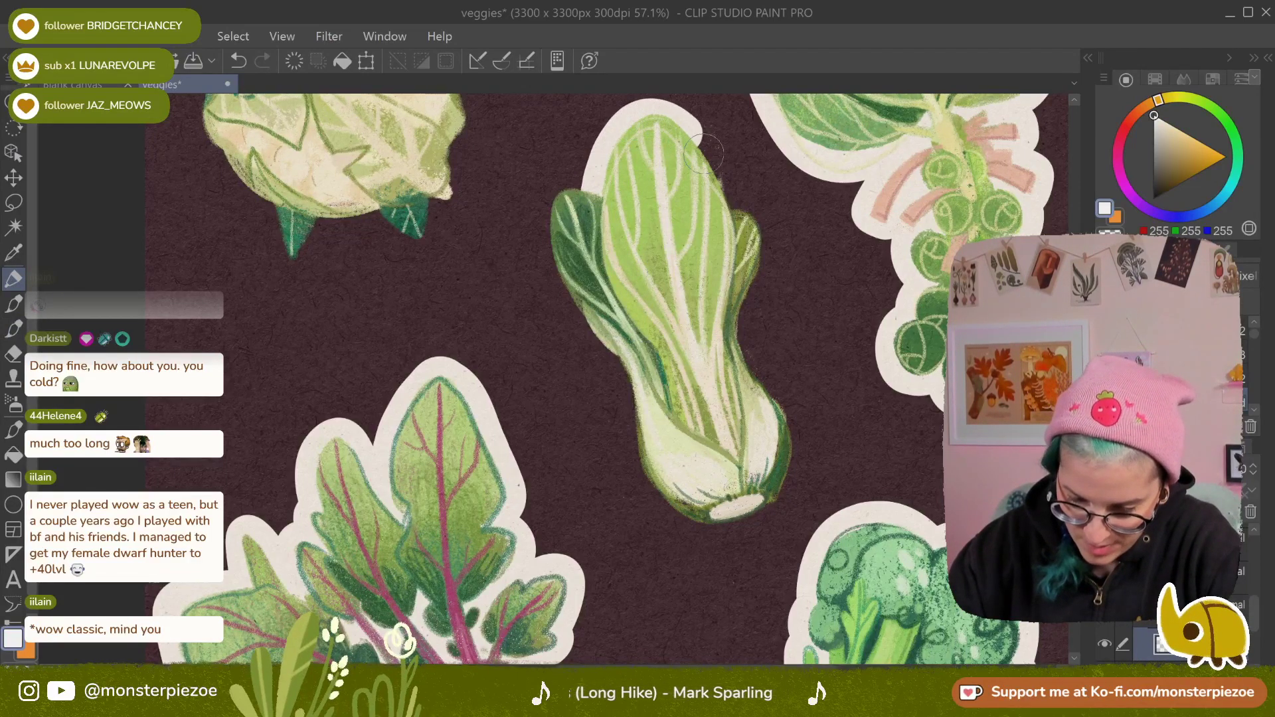
mouse_move(704, 153)
left_mouse_down()
mouse_move(736, 240)
mouse_move(465, 219)
mouse_move(398, 299)
left_mouse_up()
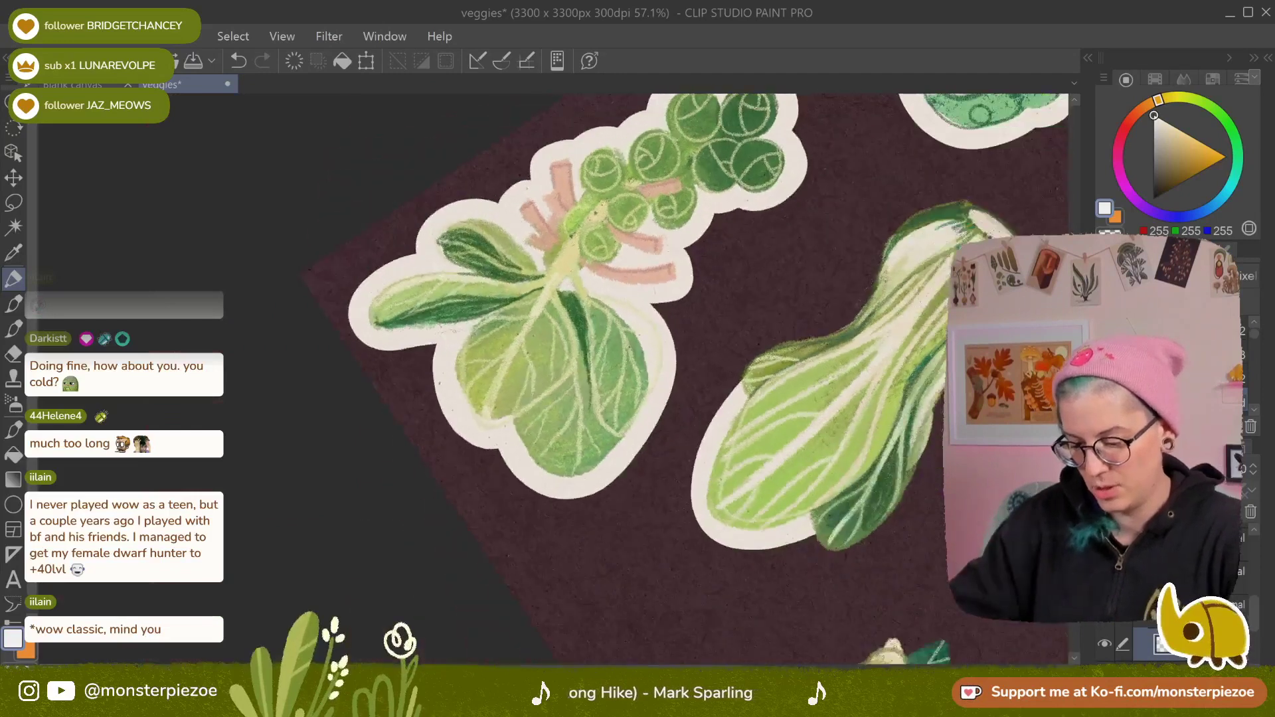
left_click_drag(730, 399, 631, 276)
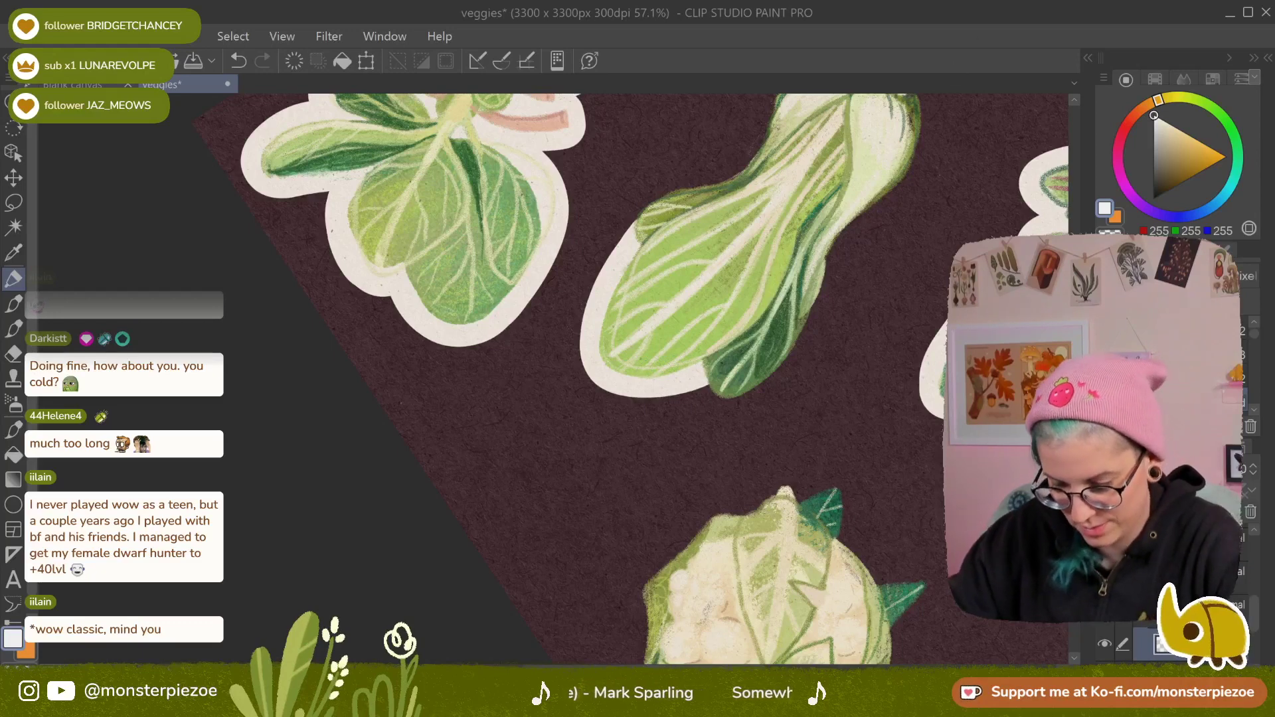
left_click_drag(842, 274, 711, 404)
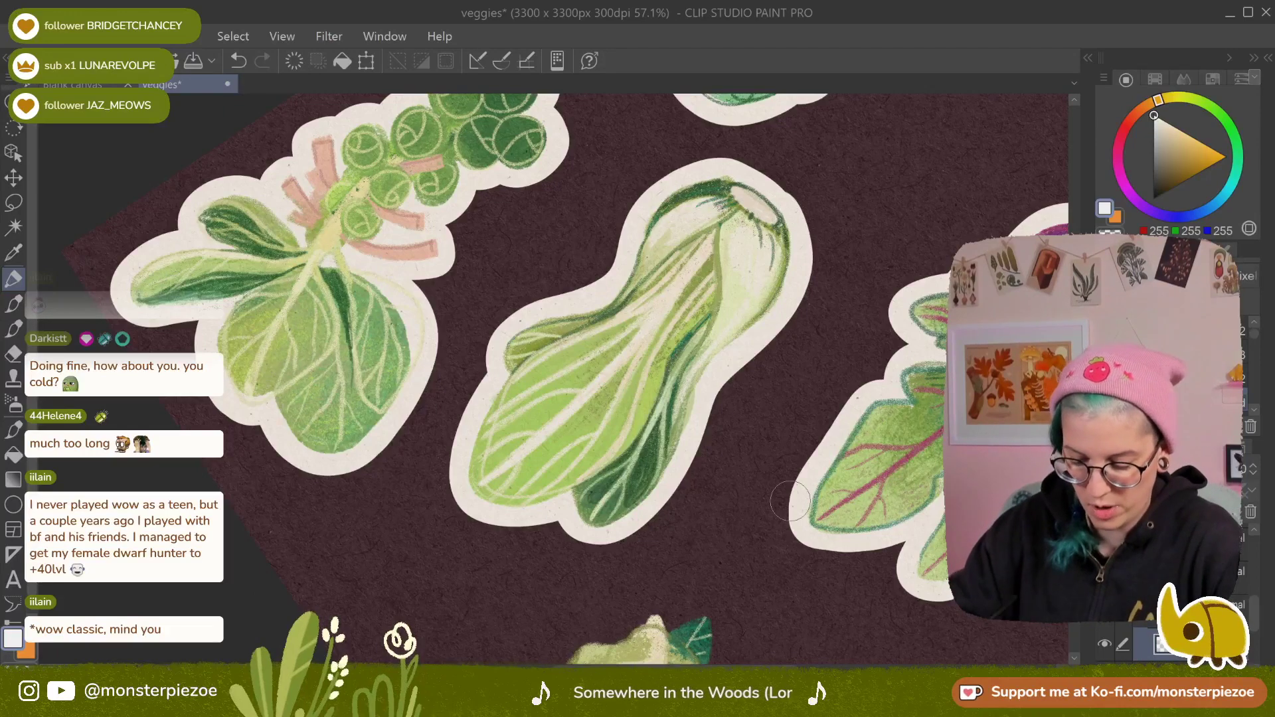
left_click_drag(790, 501, 417, 478)
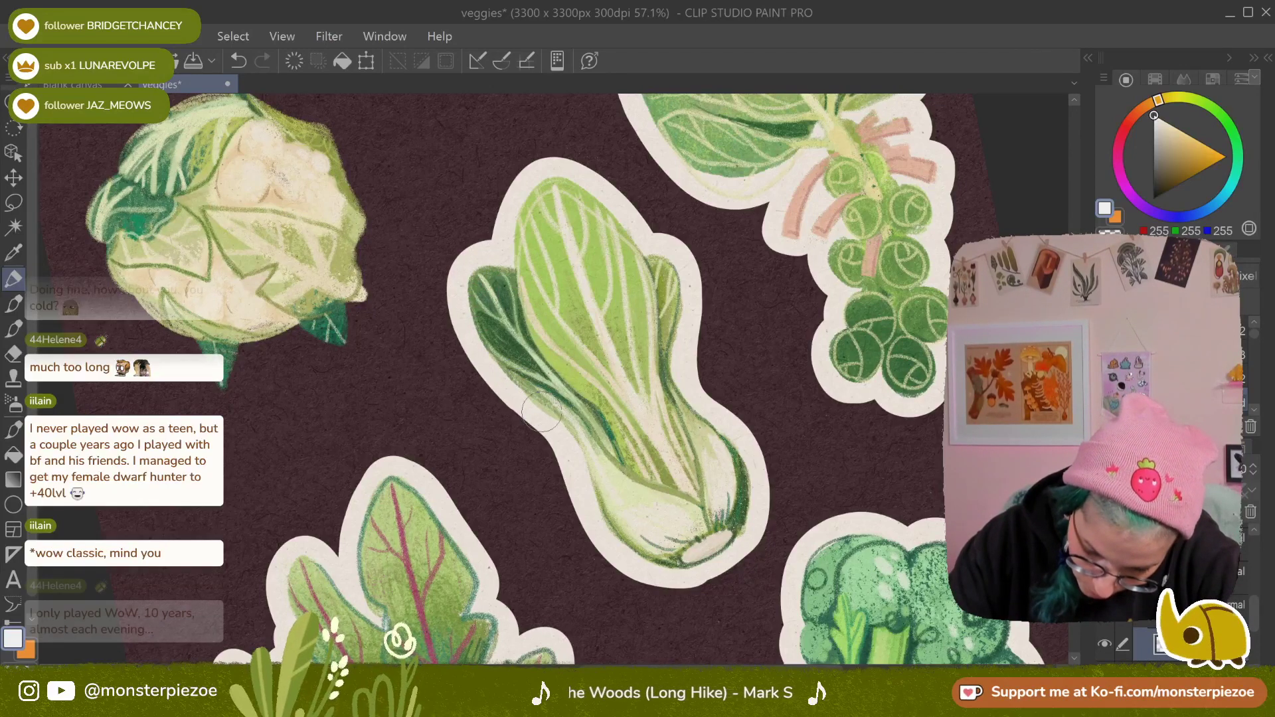
mouse_move(599, 490)
left_mouse_down()
mouse_move(462, 279)
mouse_move(549, 513)
mouse_move(593, 508)
left_mouse_up()
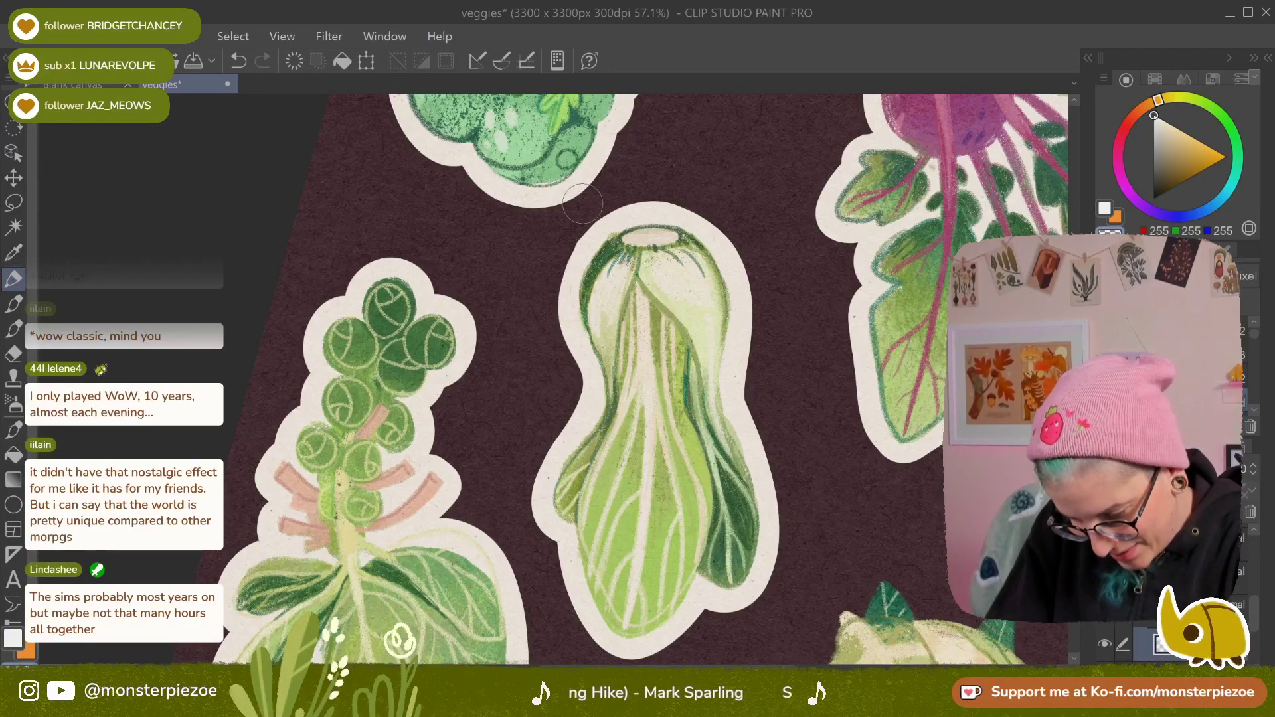
key("c")
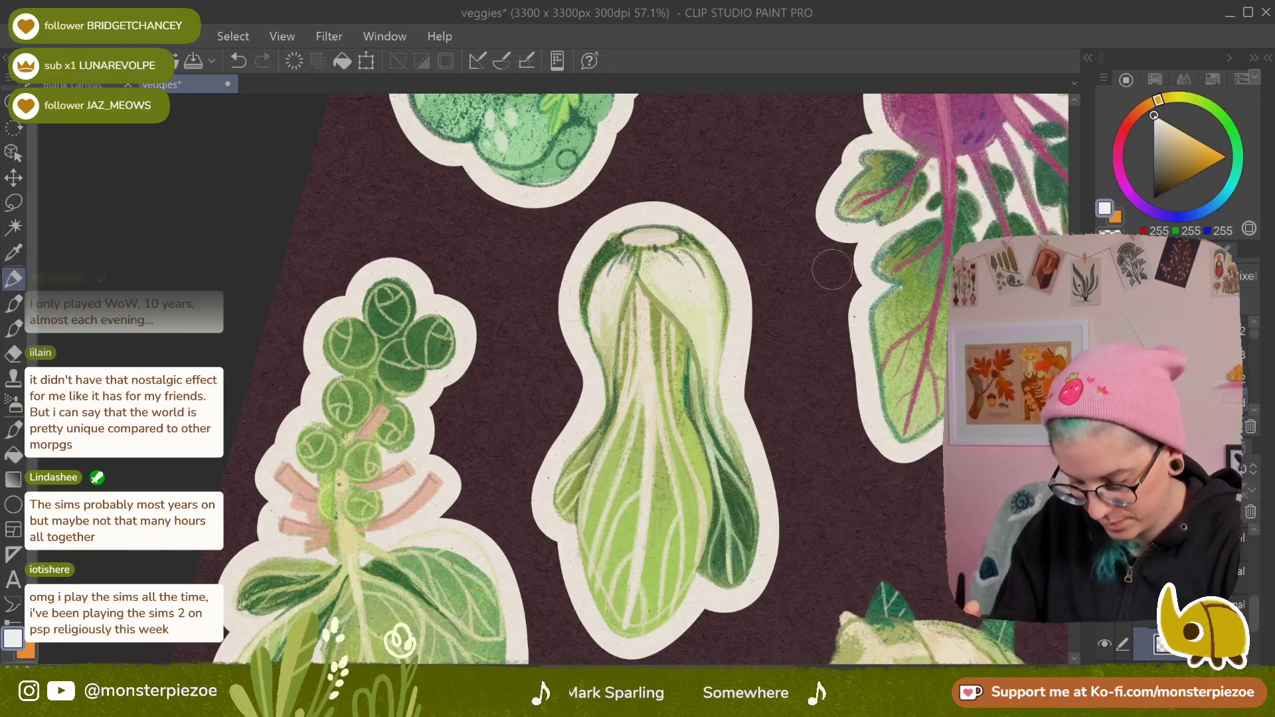
Fill the inside of the bok choy's border with solid white while its artwork is hidden, and show the artwork again
scroll(832, 269, "down", 2)
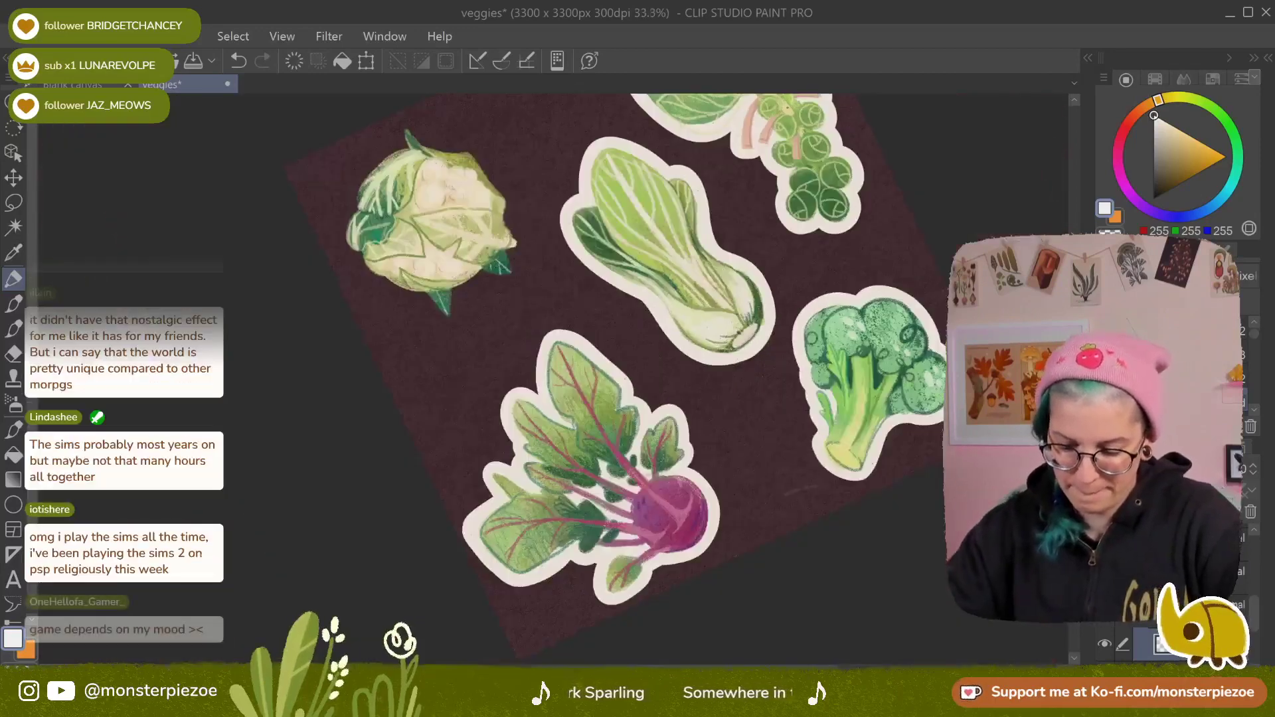
left_click_drag(670, 511, 529, 535)
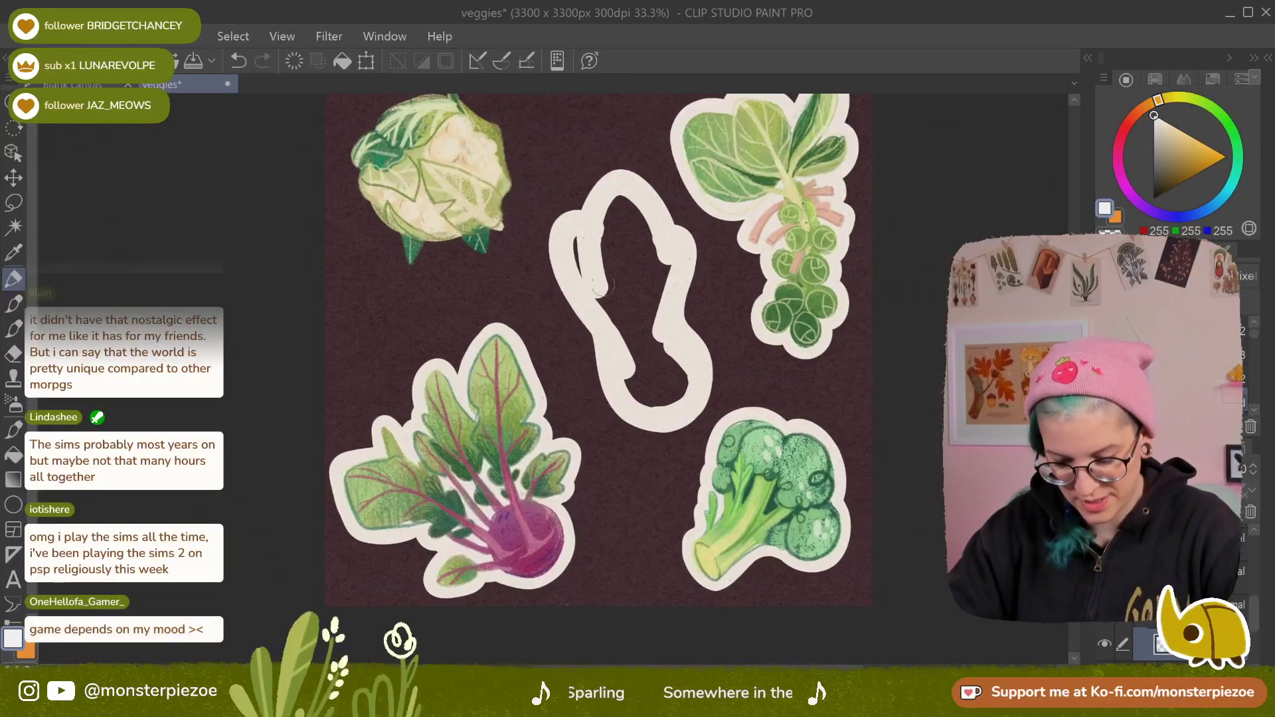
mouse_move(594, 200)
left_mouse_down()
mouse_move(641, 325)
mouse_move(625, 201)
mouse_move(662, 280)
mouse_move(642, 213)
mouse_move(666, 339)
mouse_move(626, 346)
mouse_move(628, 383)
mouse_move(677, 409)
mouse_move(676, 375)
mouse_move(633, 333)
mouse_move(651, 358)
left_mouse_up()
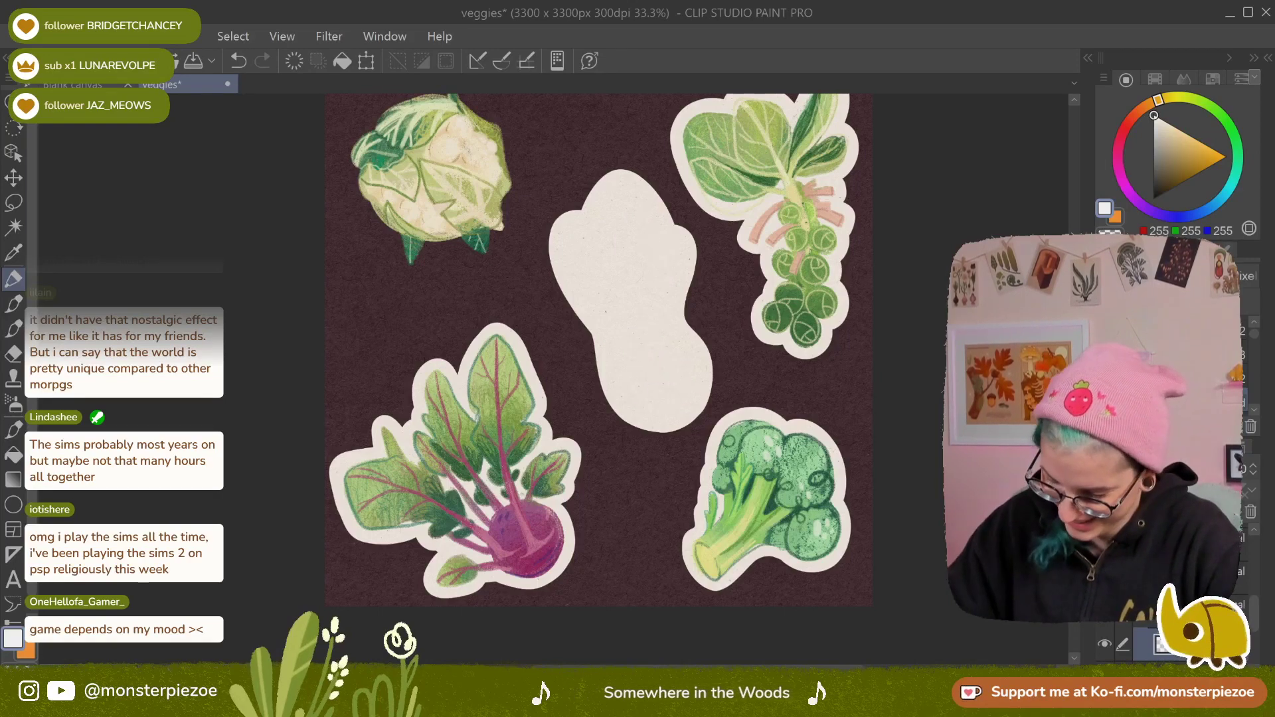
left_click(1105, 605)
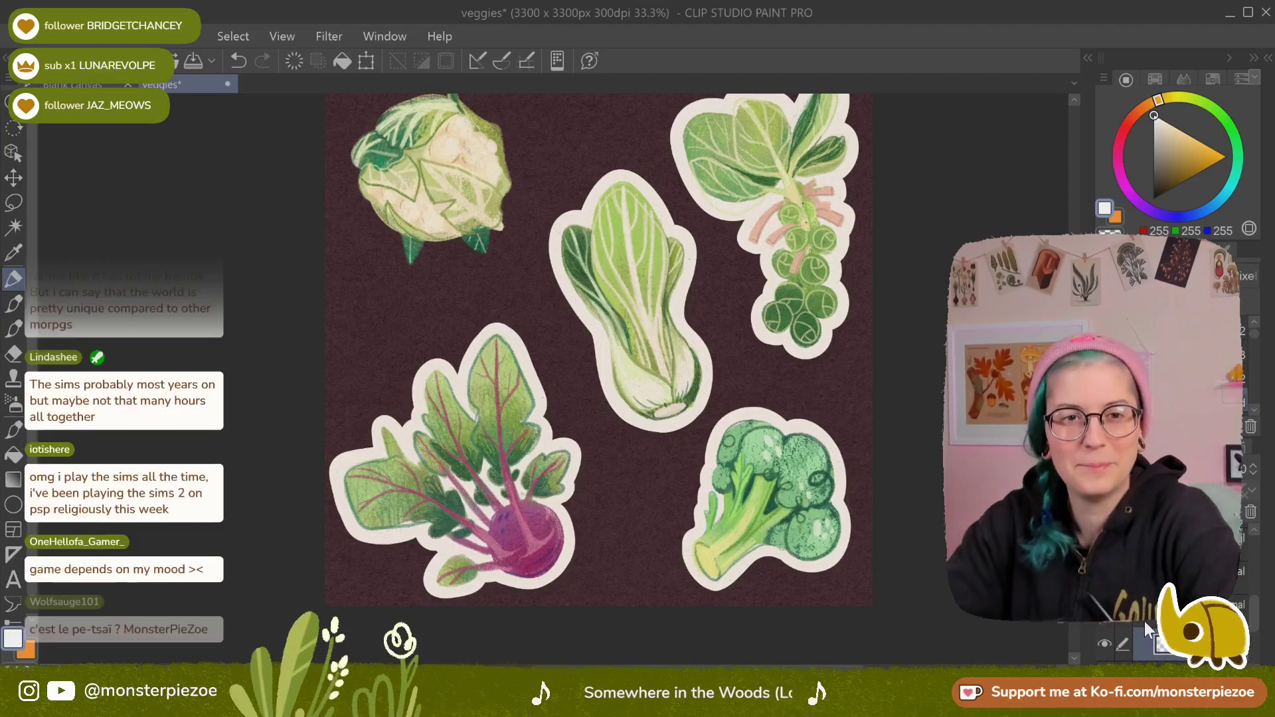
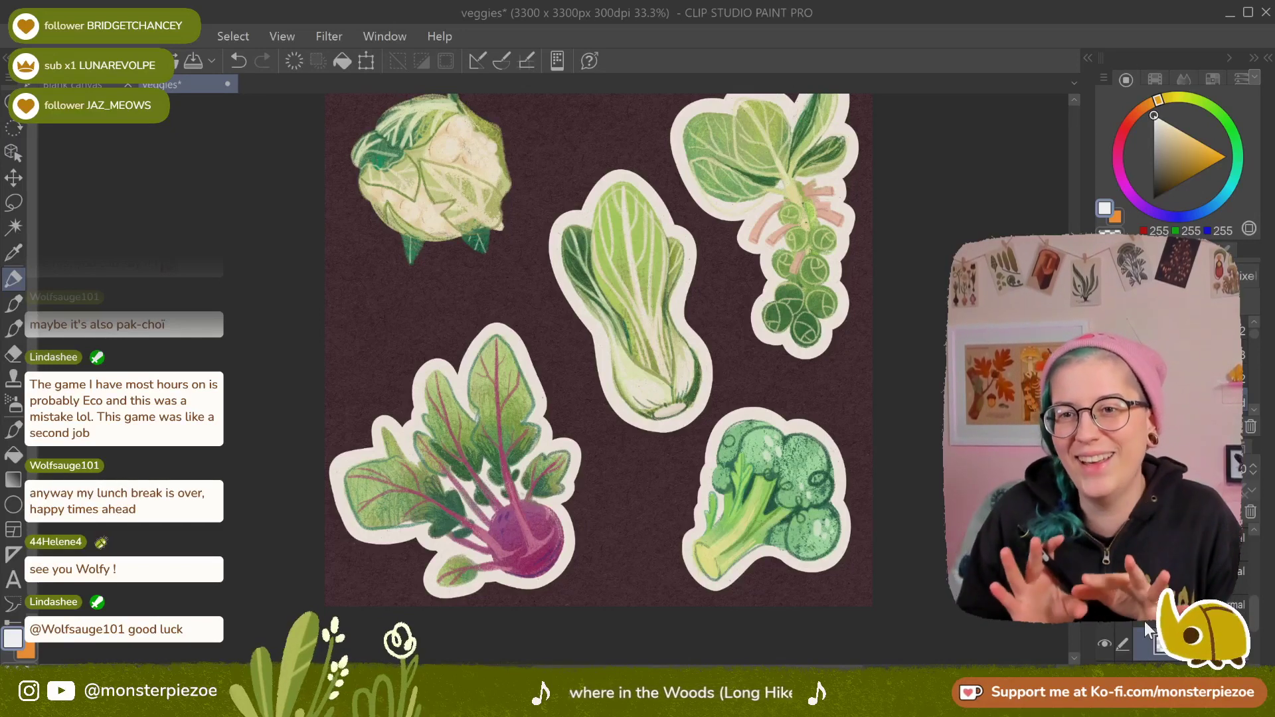
Set up the layer beneath the cauliflower artwork for its white border
left_click_drag(598, 332, 742, 442)
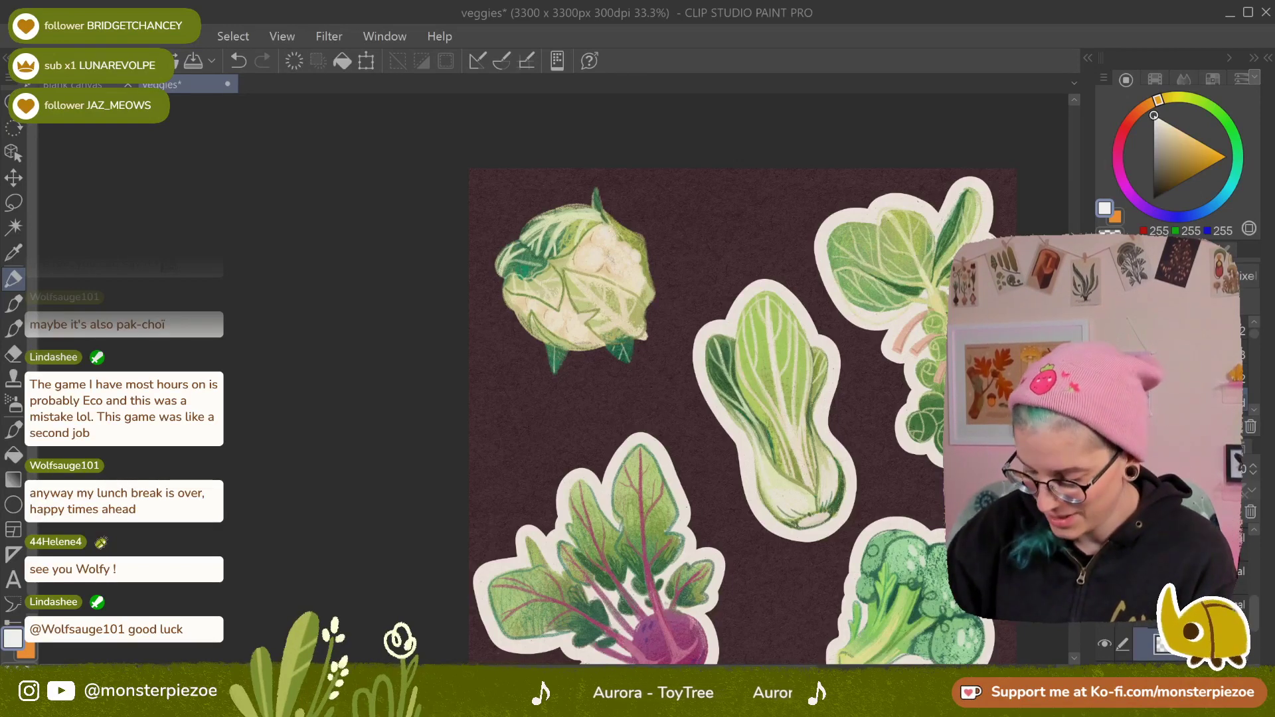
key("ctrl+z")
key("ctrl+y")
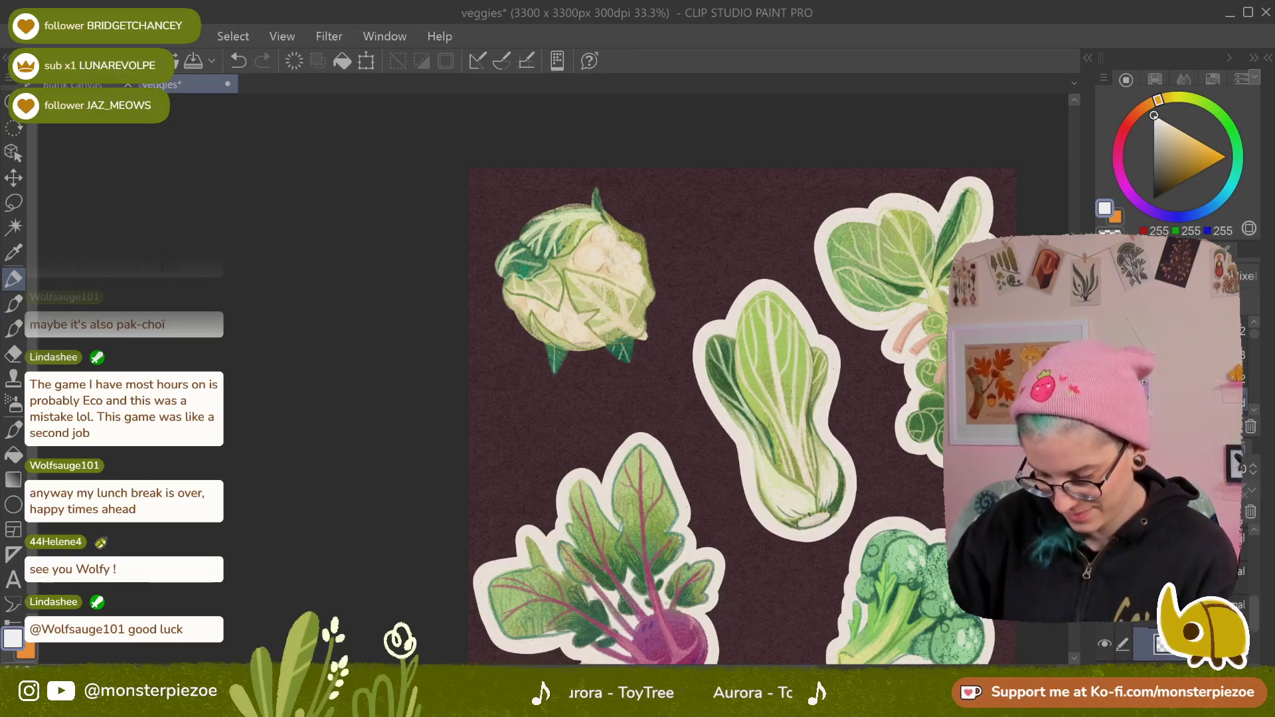
left_click(1196, 577)
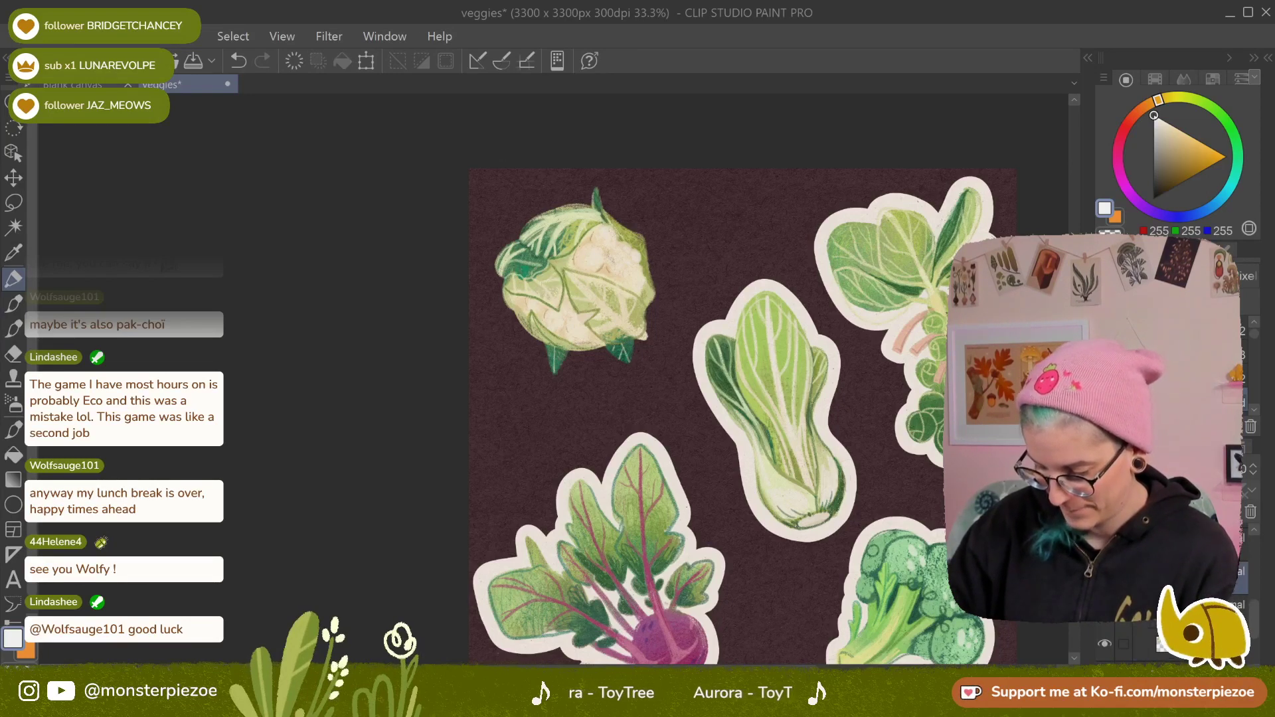
left_click(1144, 642)
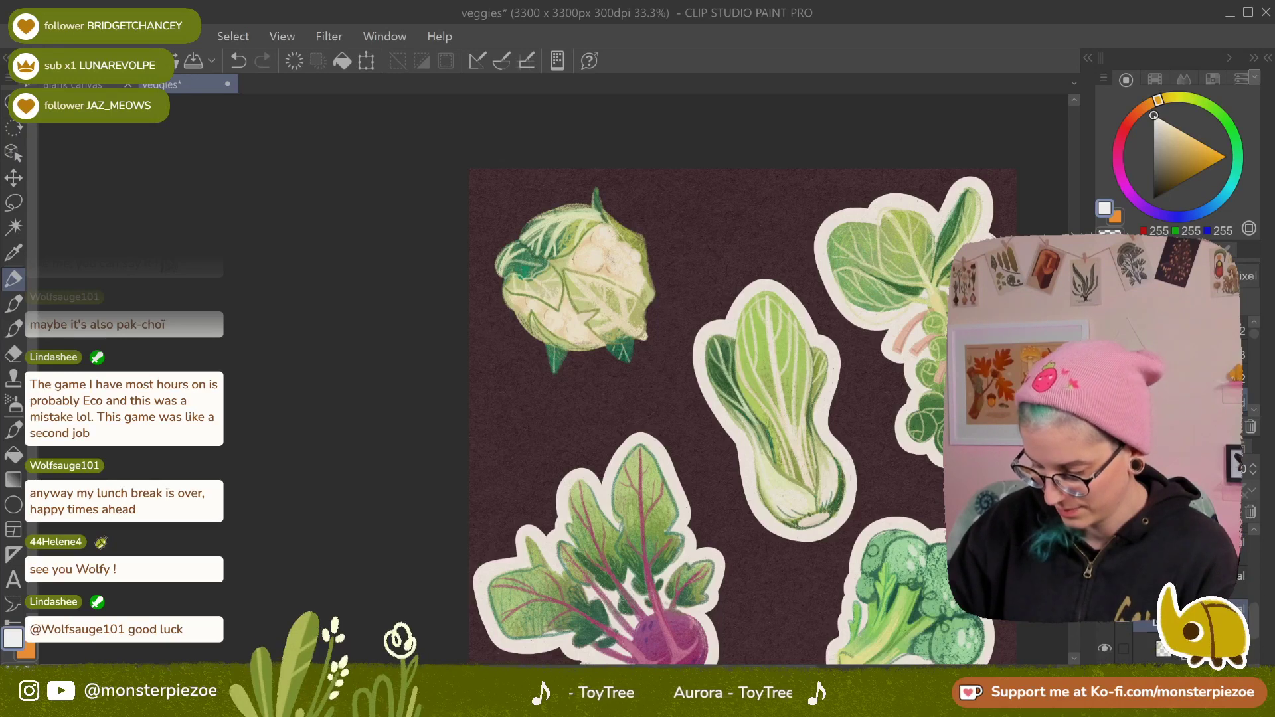
left_click_drag(1144, 624, 1144, 656)
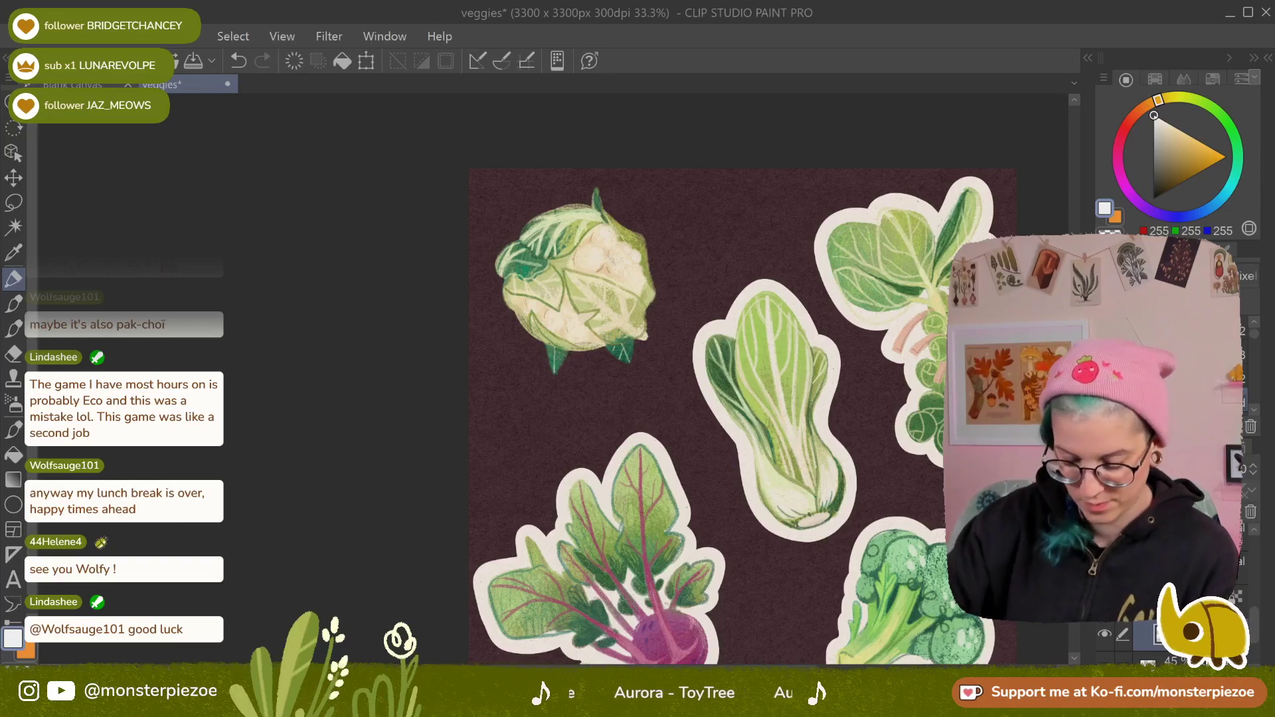
Paint a white border around the entire cauliflower, including its pointed leaves
scroll(579, 219, "up", 3)
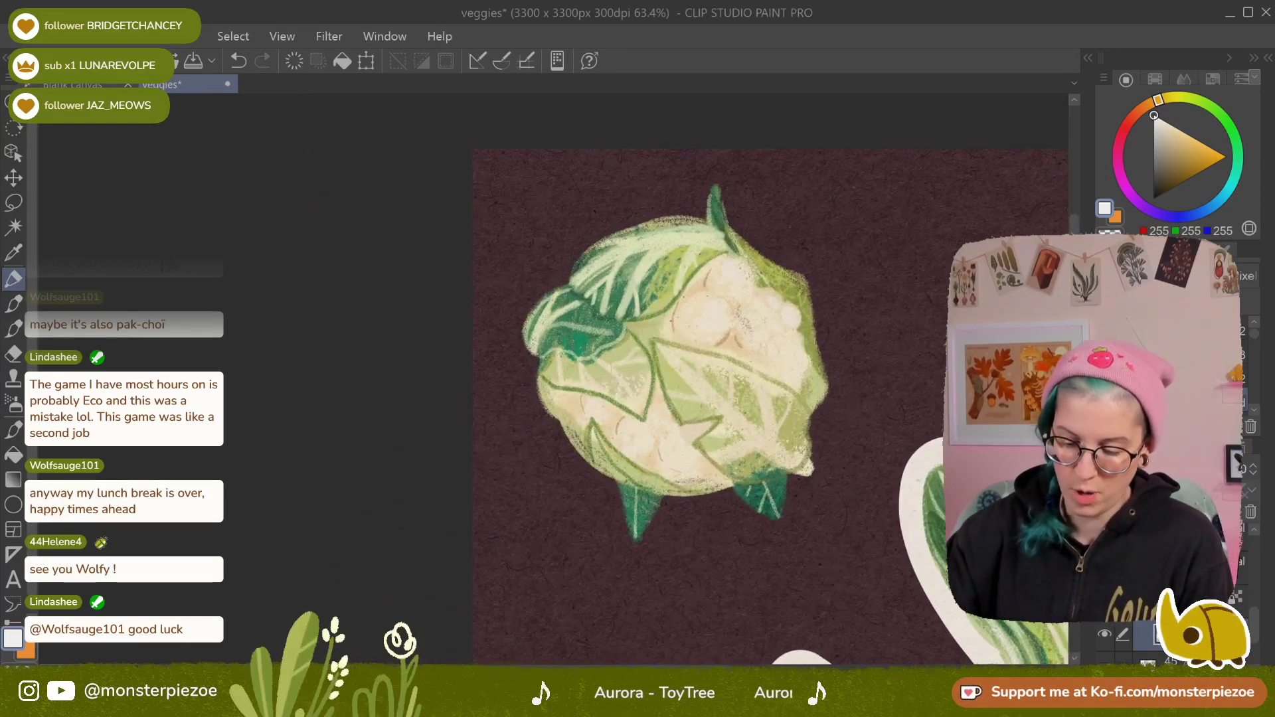
mouse_move(706, 229)
left_mouse_down()
mouse_move(717, 186)
mouse_move(729, 220)
mouse_move(805, 272)
left_mouse_up()
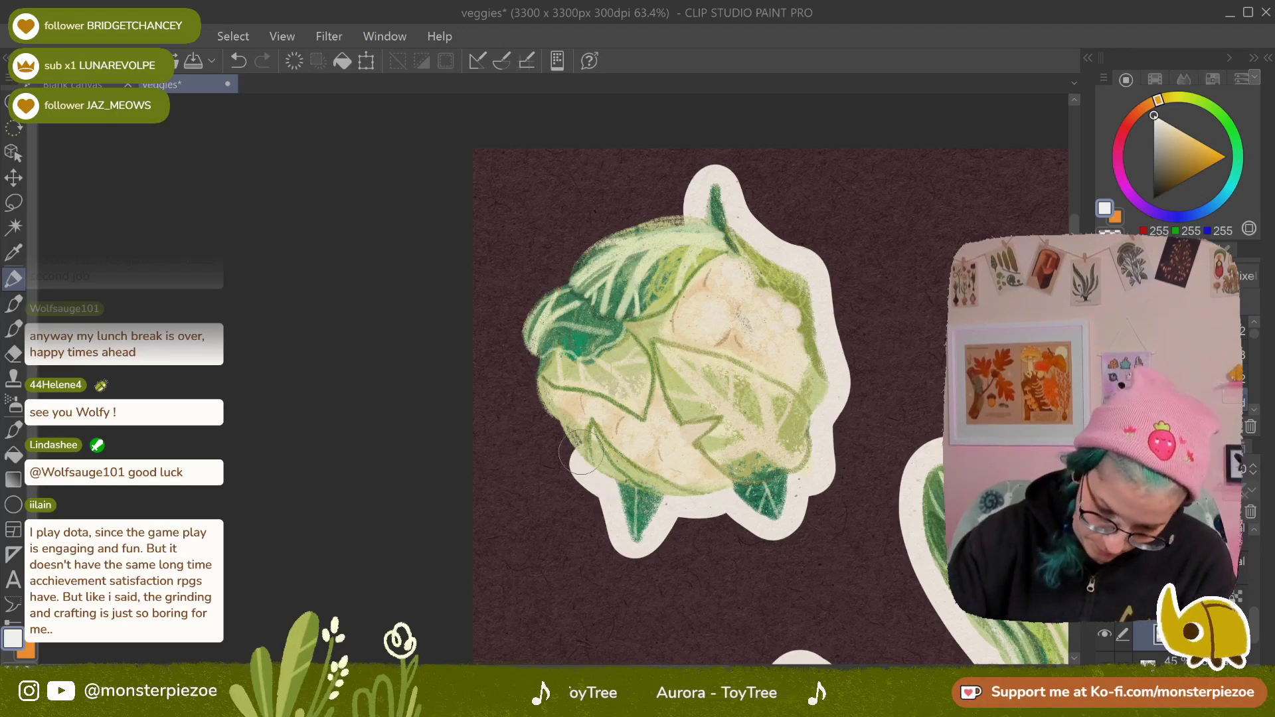
left_click_drag(540, 402, 538, 362)
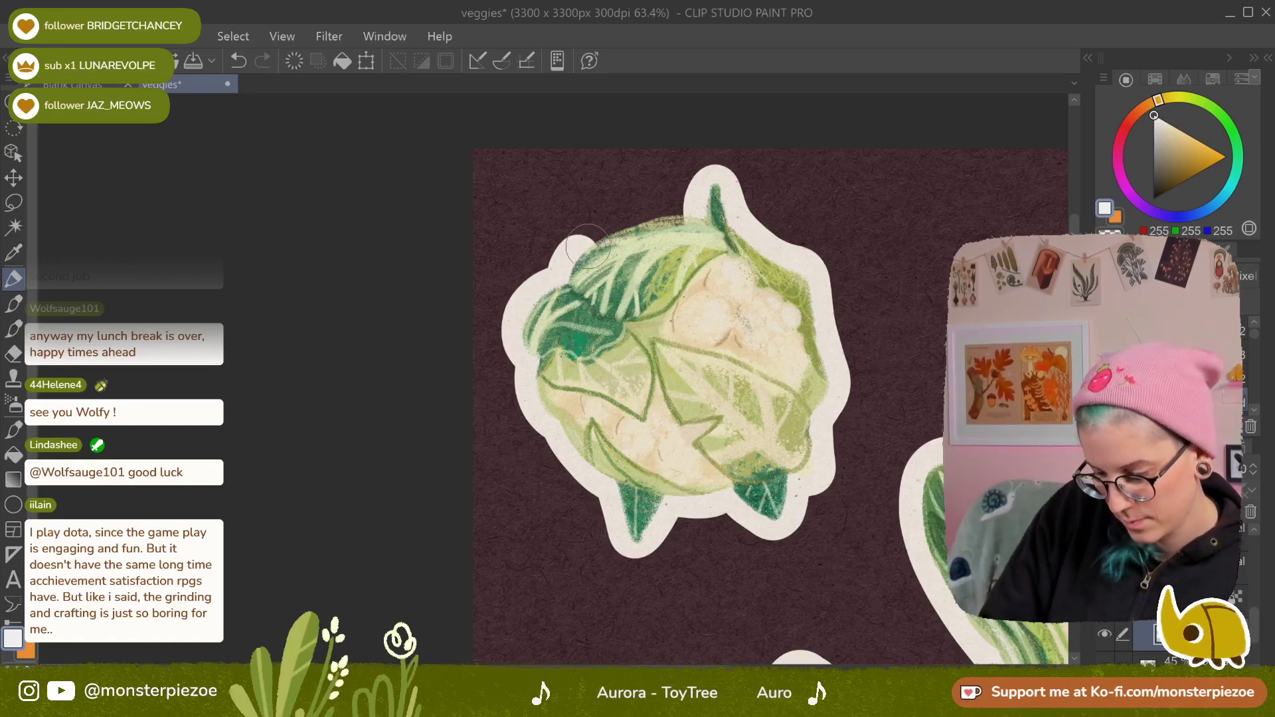
mouse_move(640, 224)
left_mouse_down()
mouse_move(687, 216)
mouse_move(722, 231)
left_mouse_up()
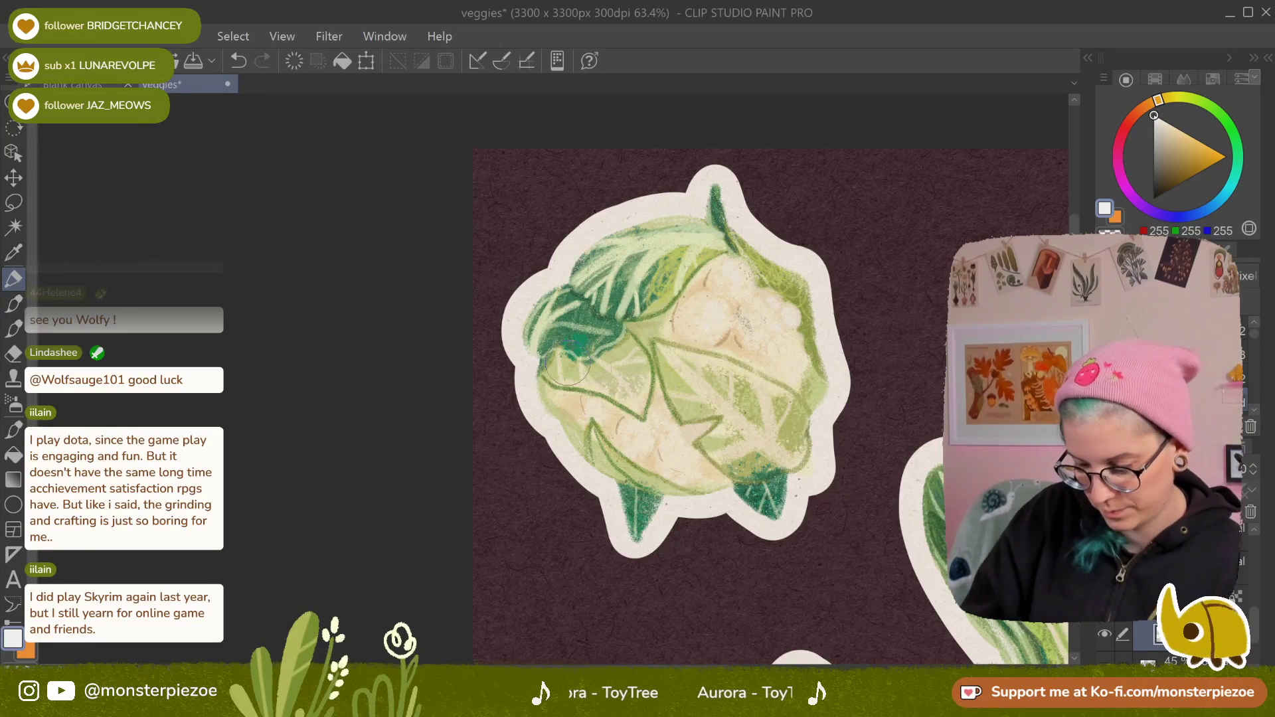
left_click_drag(567, 368, 592, 382)
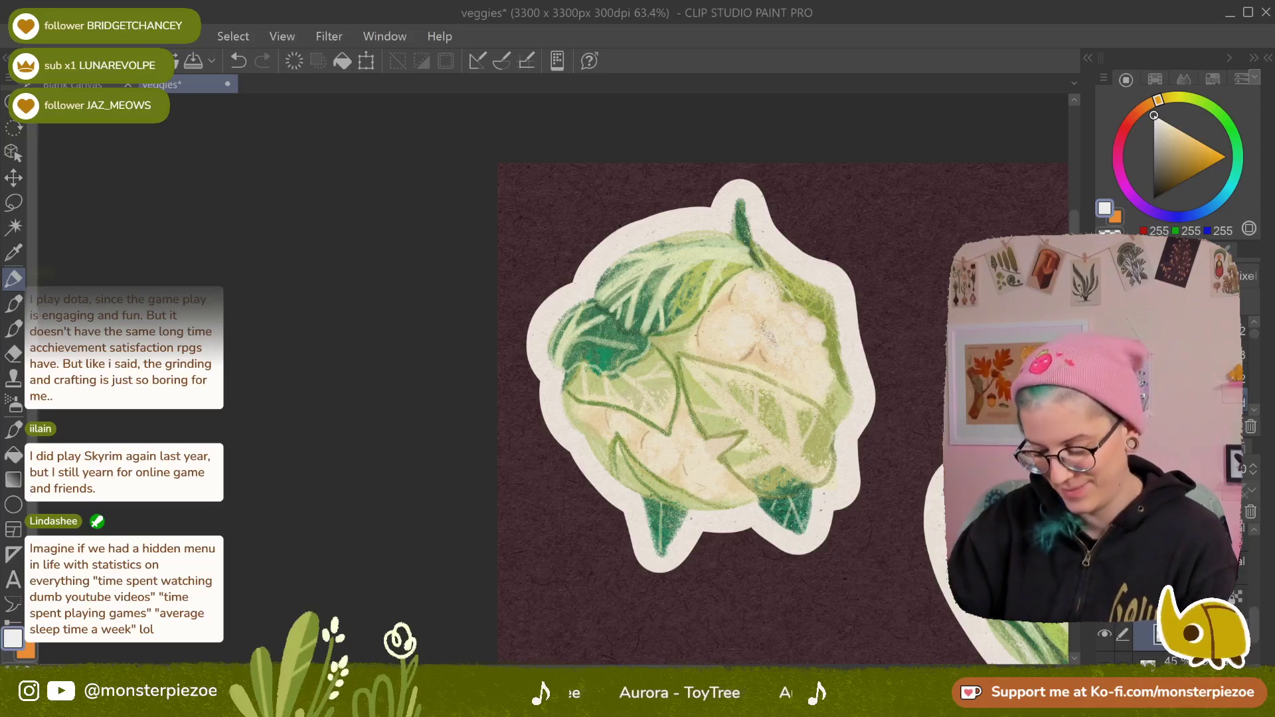
Fill the inside of the cauliflower's border with solid white while its artwork is hidden, and show the artwork again
left_click(1104, 598)
mouse_move(684, 259)
left_mouse_down()
mouse_move(635, 296)
mouse_move(603, 360)
mouse_move(605, 437)
mouse_move(661, 484)
mouse_move(738, 490)
mouse_move(777, 471)
mouse_move(805, 426)
mouse_move(818, 383)
mouse_move(799, 323)
mouse_move(760, 286)
mouse_move(687, 258)
mouse_move(795, 495)
mouse_move(804, 299)
mouse_move(846, 349)
mouse_move(671, 287)
mouse_move(649, 329)
mouse_move(636, 446)
mouse_move(691, 294)
mouse_move(667, 465)
mouse_move(720, 294)
mouse_move(735, 368)
mouse_move(761, 306)
mouse_move(770, 438)
left_mouse_up()
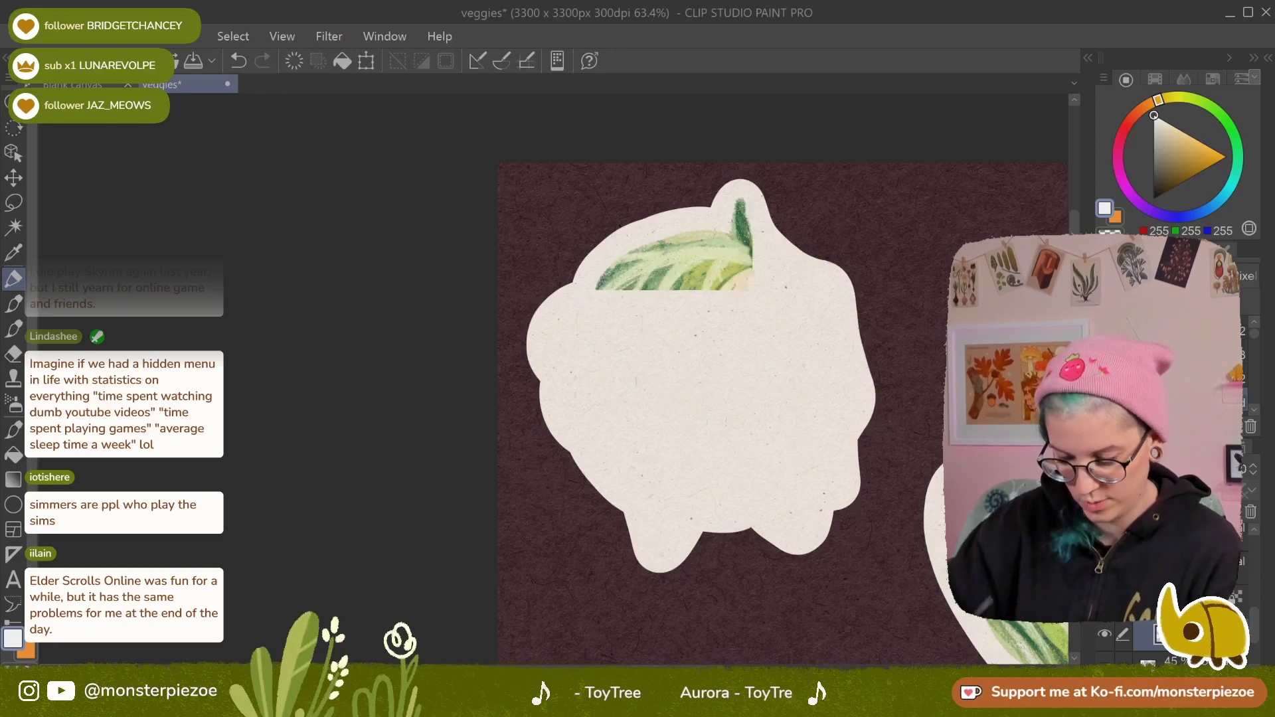
scroll(902, 424, "down", 3)
left_click_drag(901, 423, 526, 309)
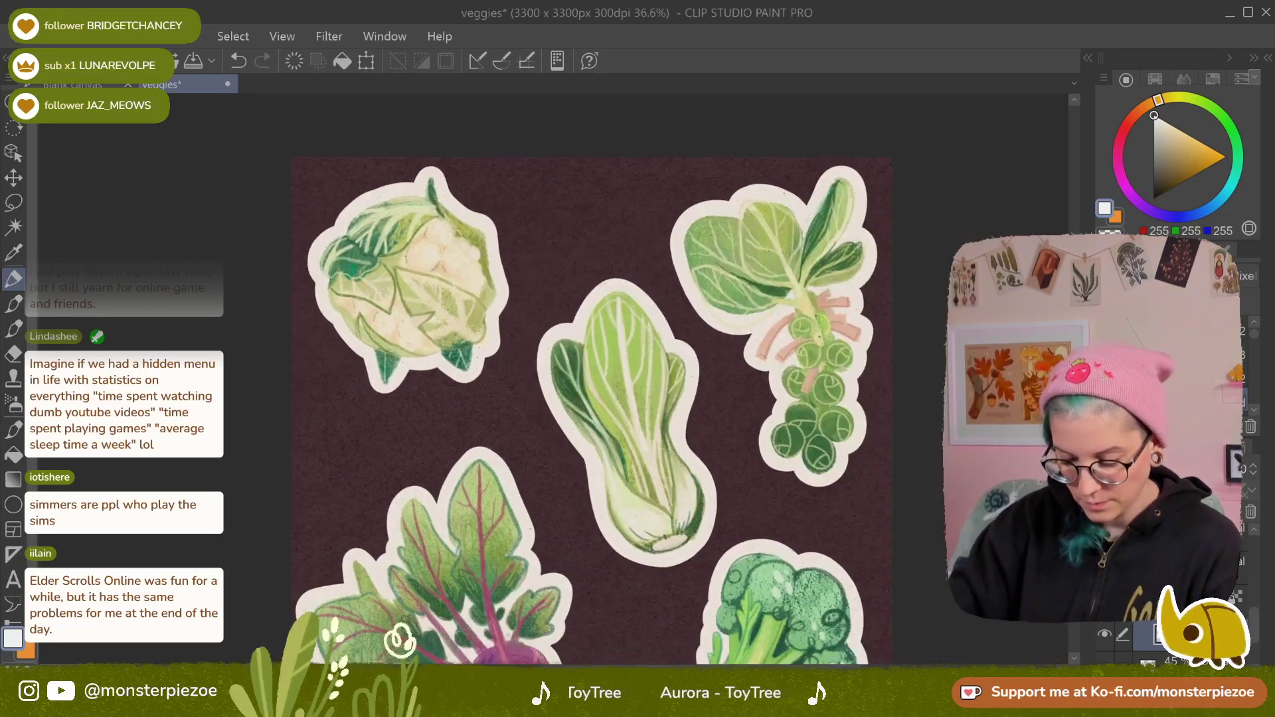
scroll(876, 473, "down", 2)
left_click_drag(877, 473, 895, 392)
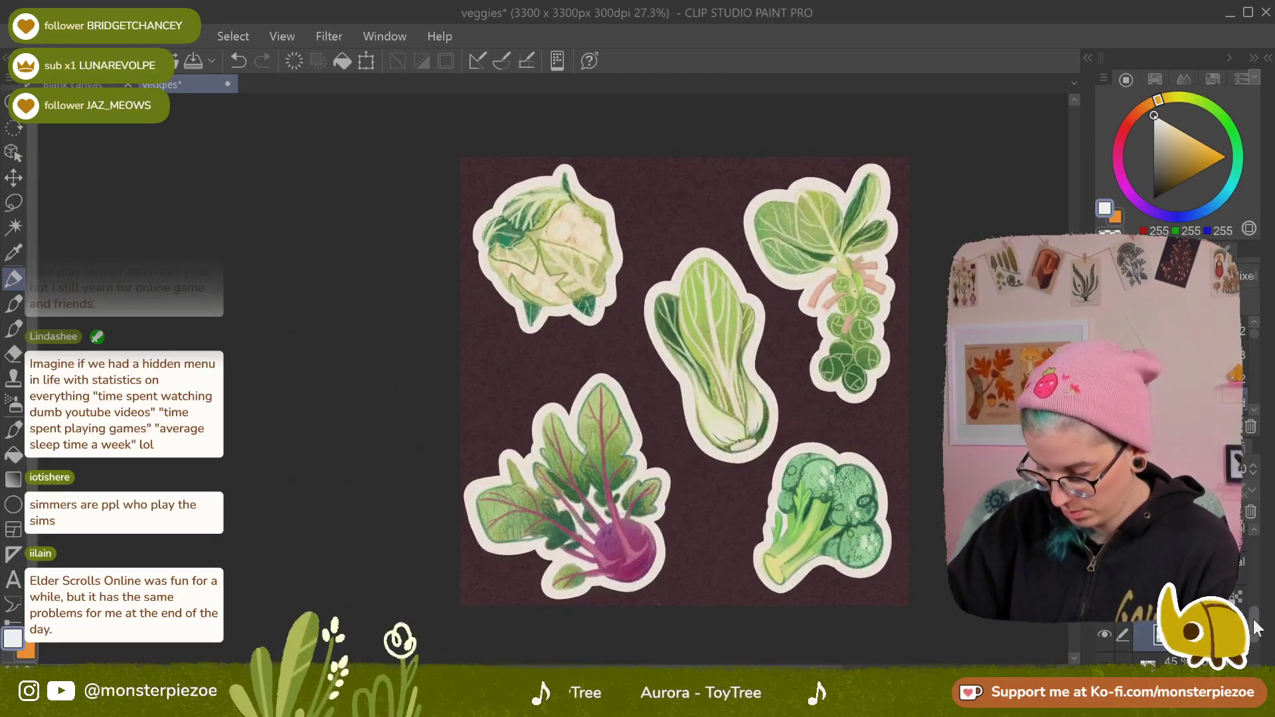
Hide the paper texture layers and the dark background layer, leaving the bordered vegetables on transparency
left_click_drag(1255, 644, 1257, 664)
scroll(1257, 647, "down", 2)
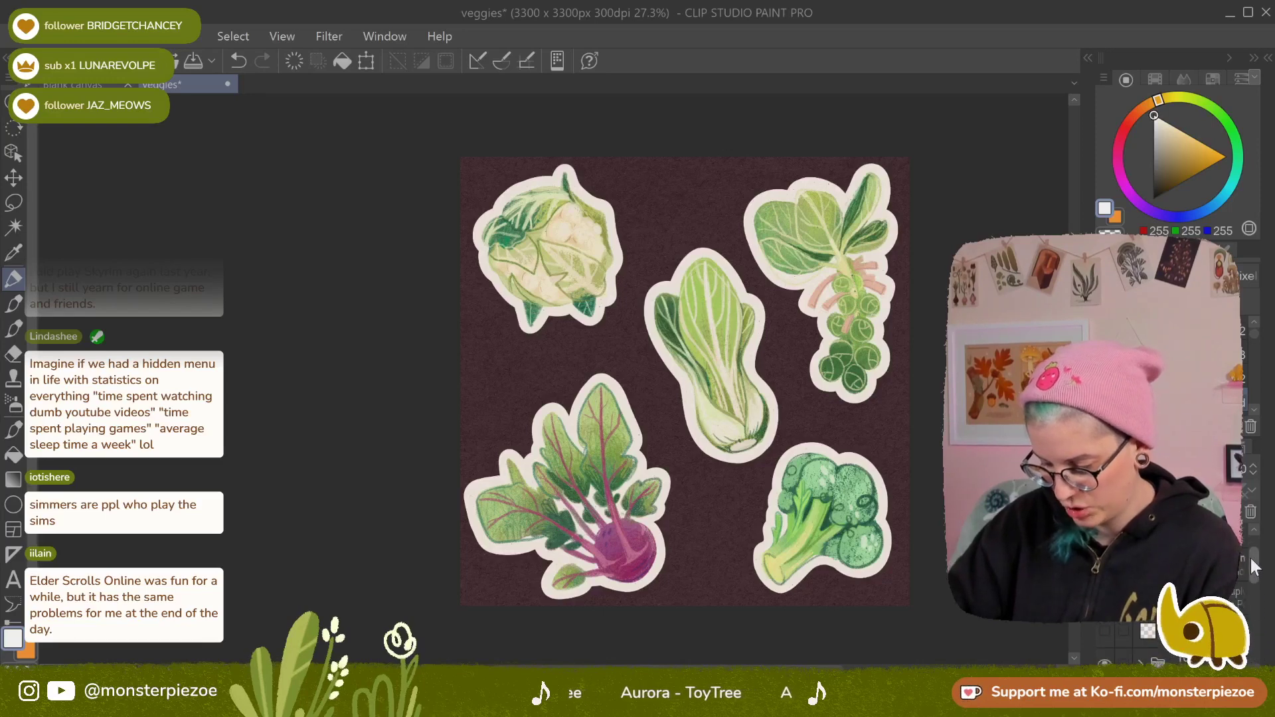
left_click(1104, 636)
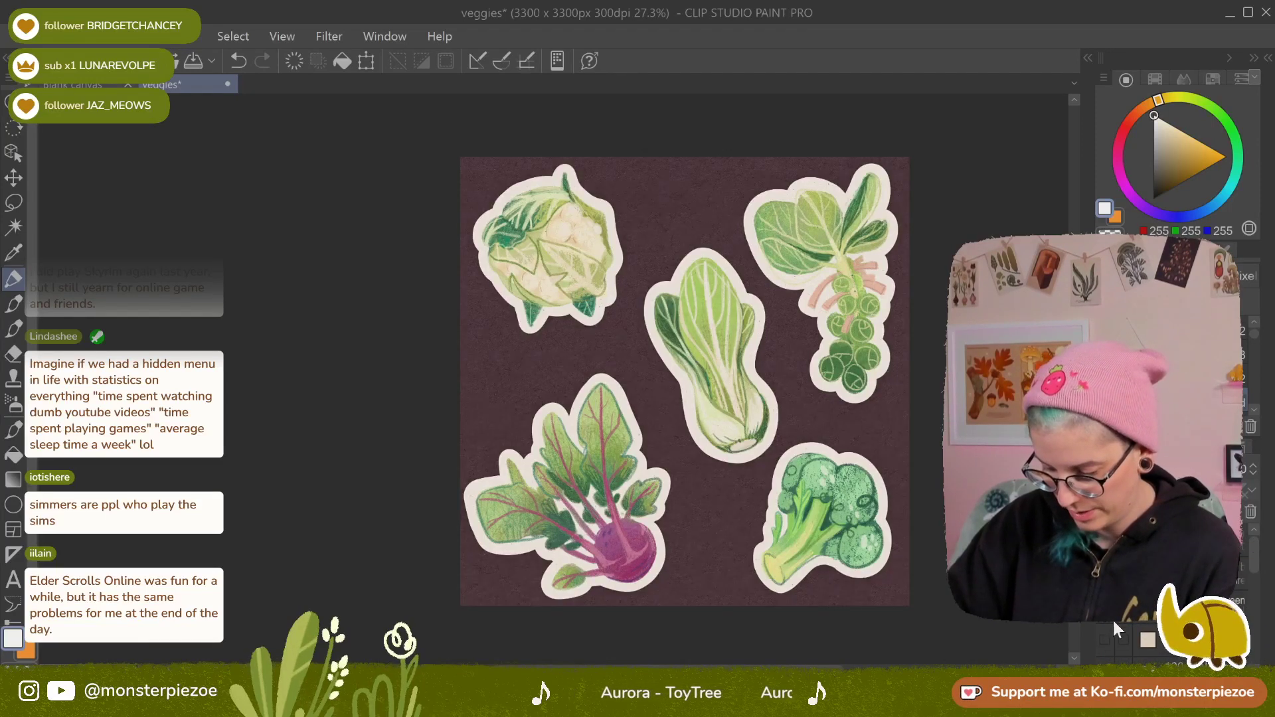
left_click(1105, 608)
left_click(1105, 574)
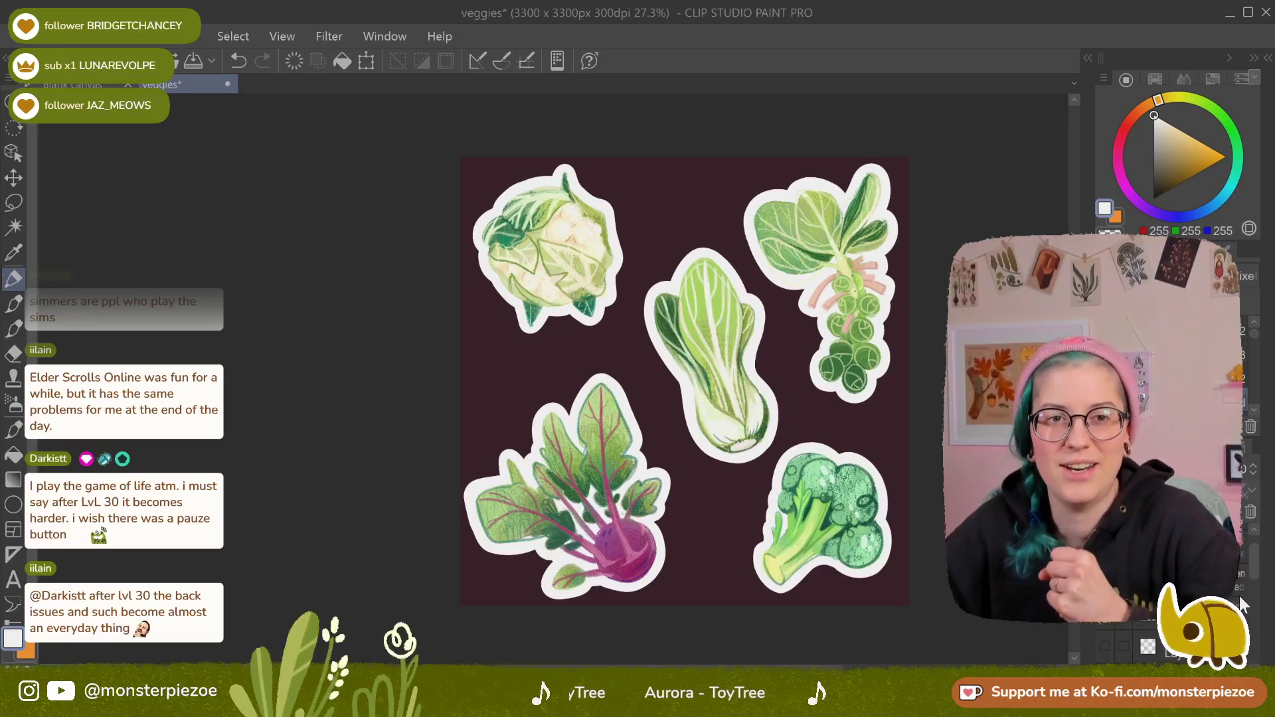
left_click_drag(1253, 562, 1253, 643)
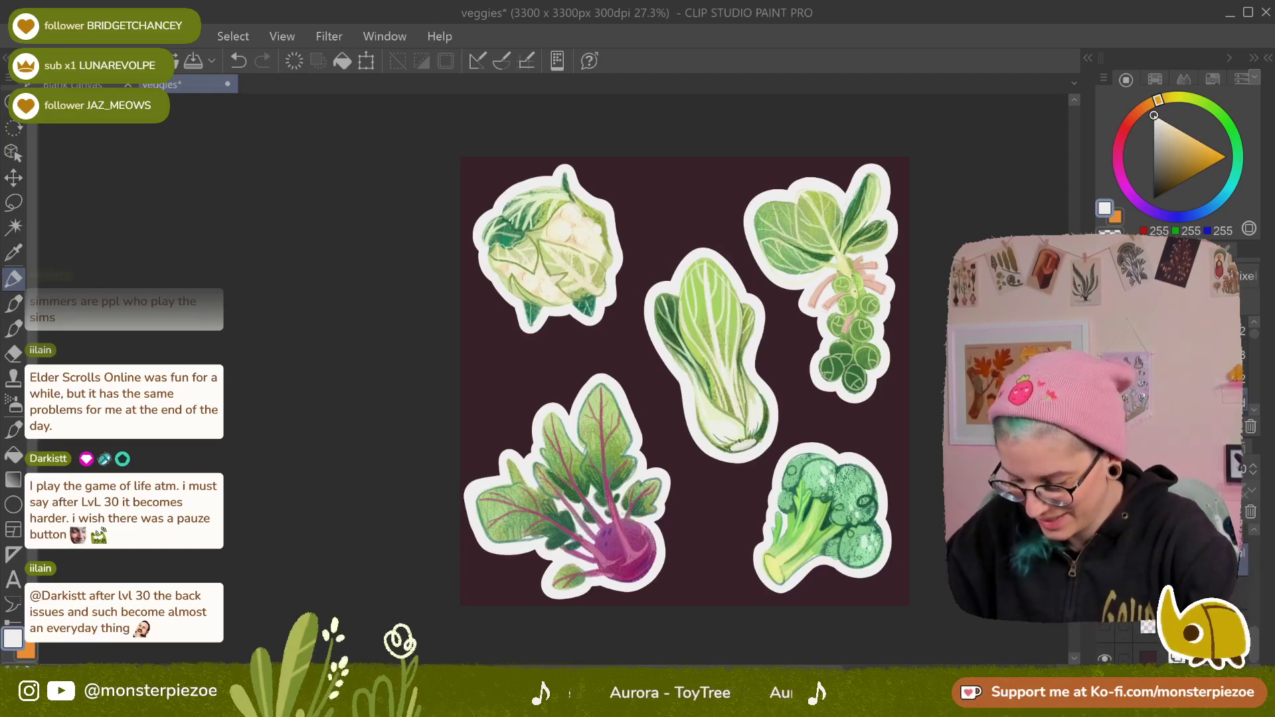
left_click(1105, 648)
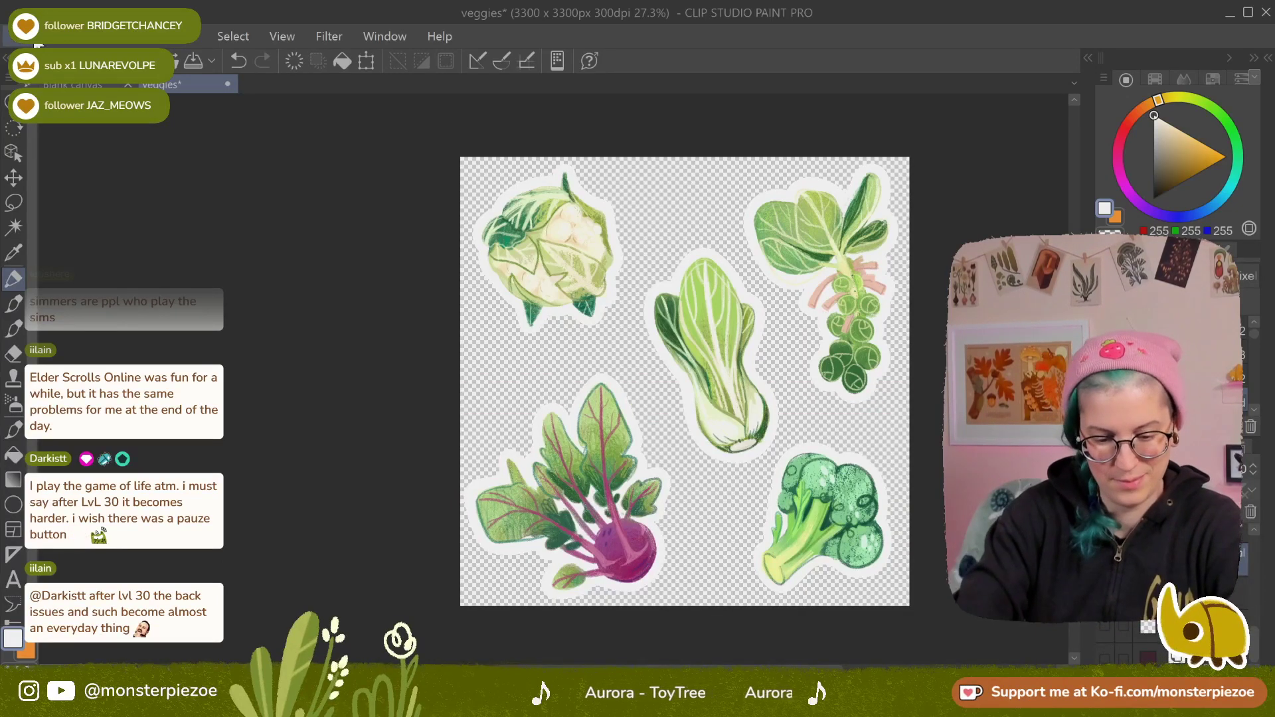
Start a single-layer PNG export of the vegetable stickers and choose the Stickers folder inside Clip Studio Zeuh as its destination
left_click(53, 36)
mouse_move(202, 225)
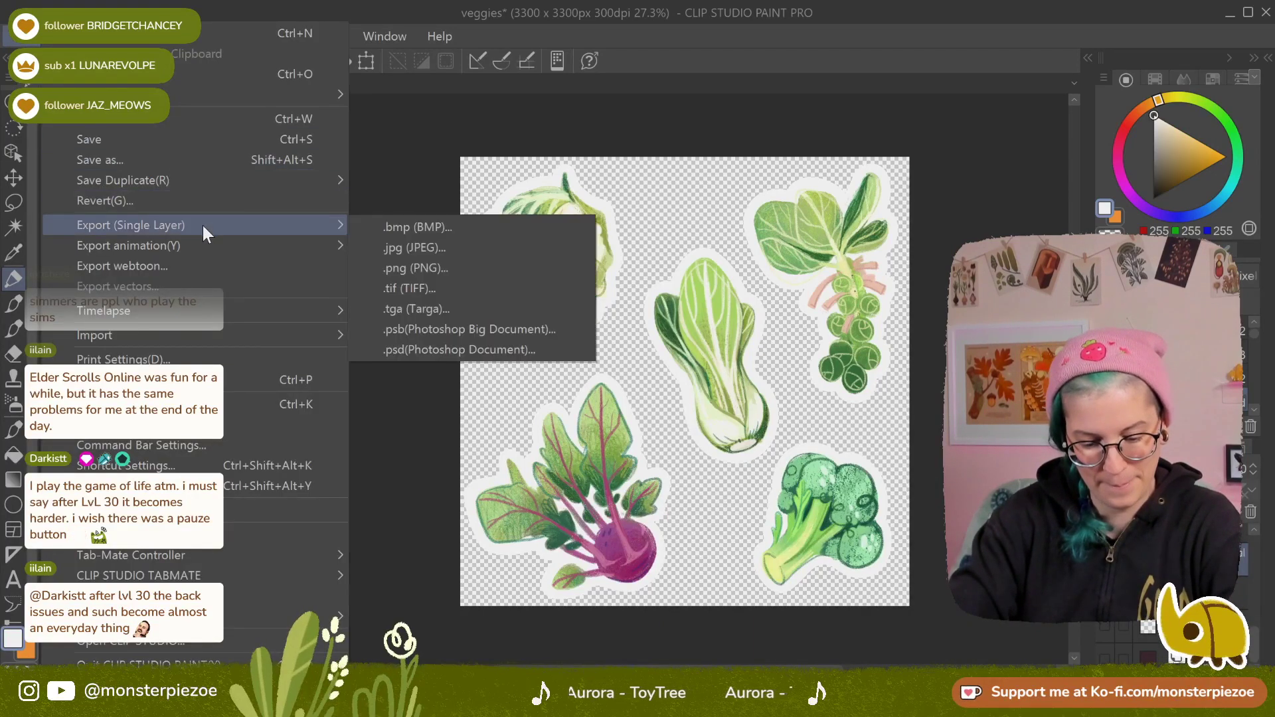
left_click(465, 267)
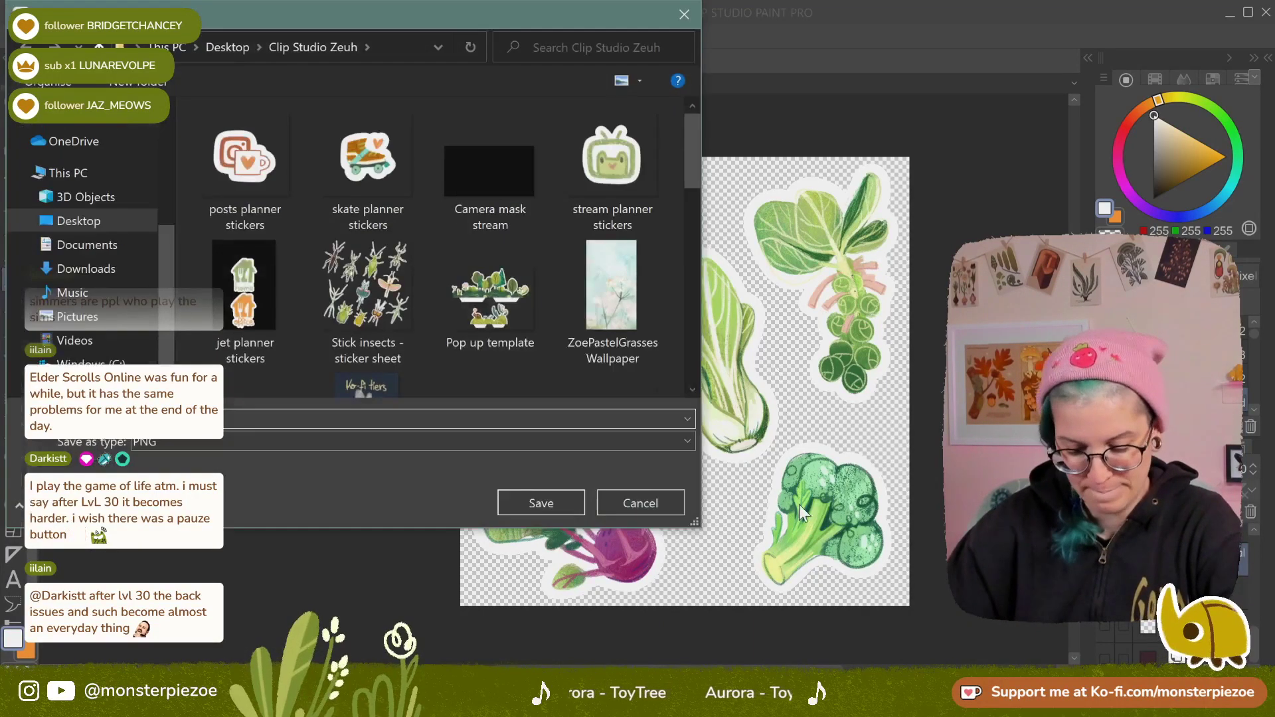
left_click_drag(691, 162, 688, 357)
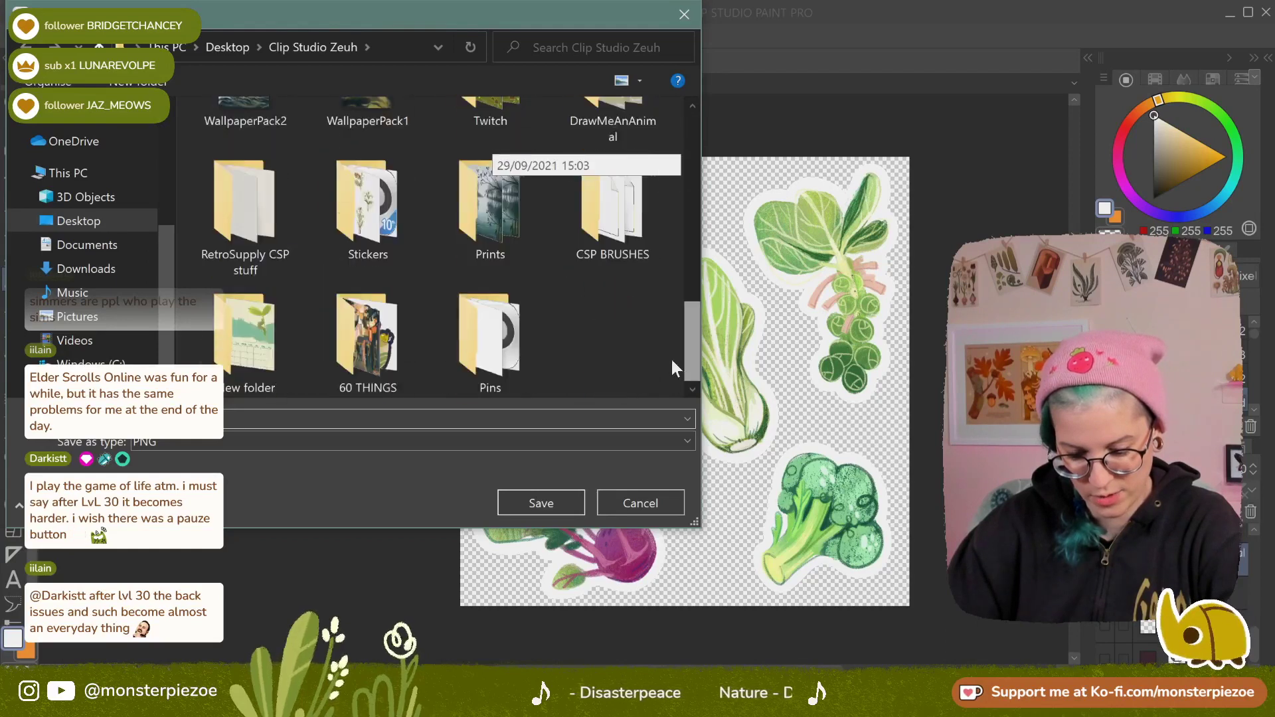
left_click(373, 232)
left_click(576, 495)
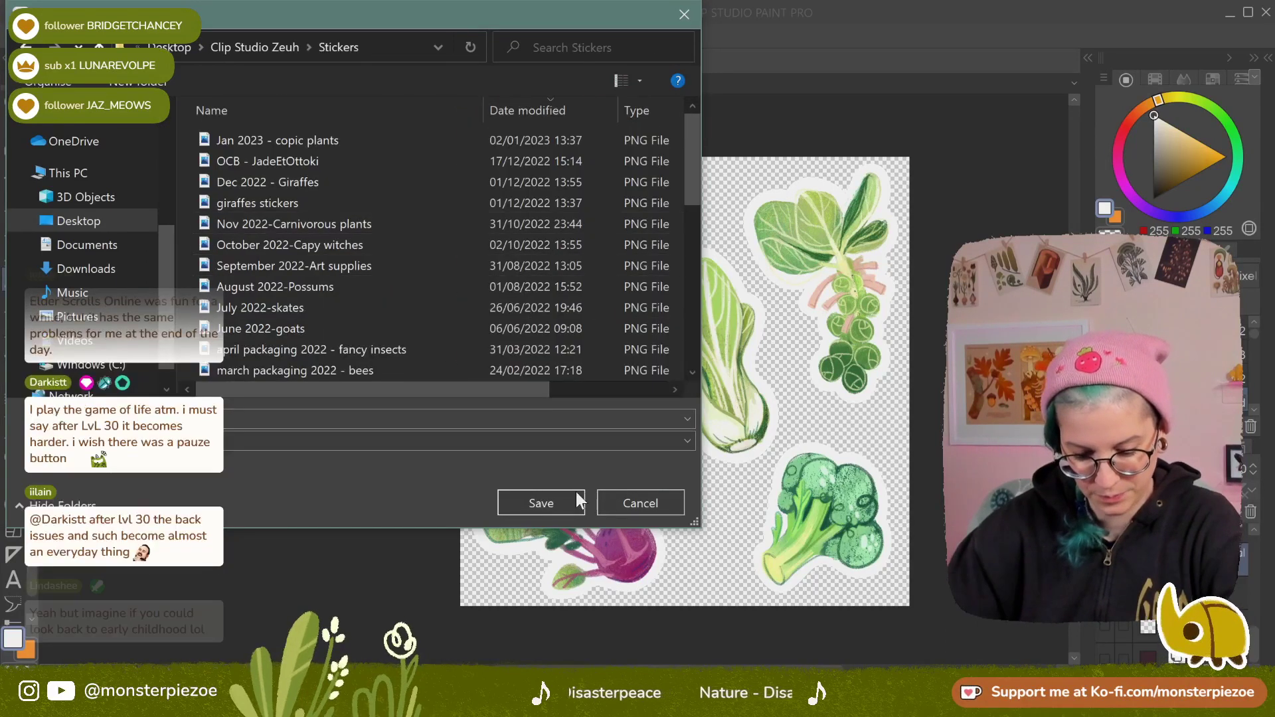
Name the PNG "March 2023-cabbages" and export it with the current export settings, accepting the preview
left_click(488, 418)
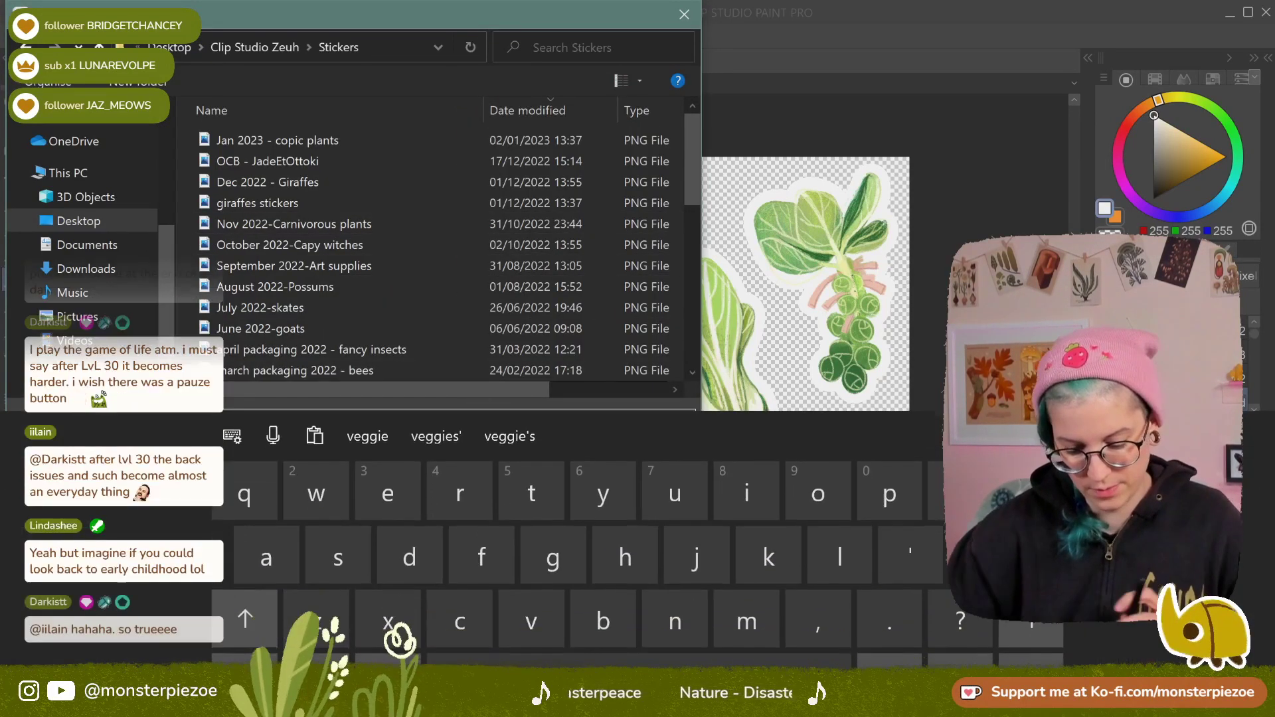
type("Mar")
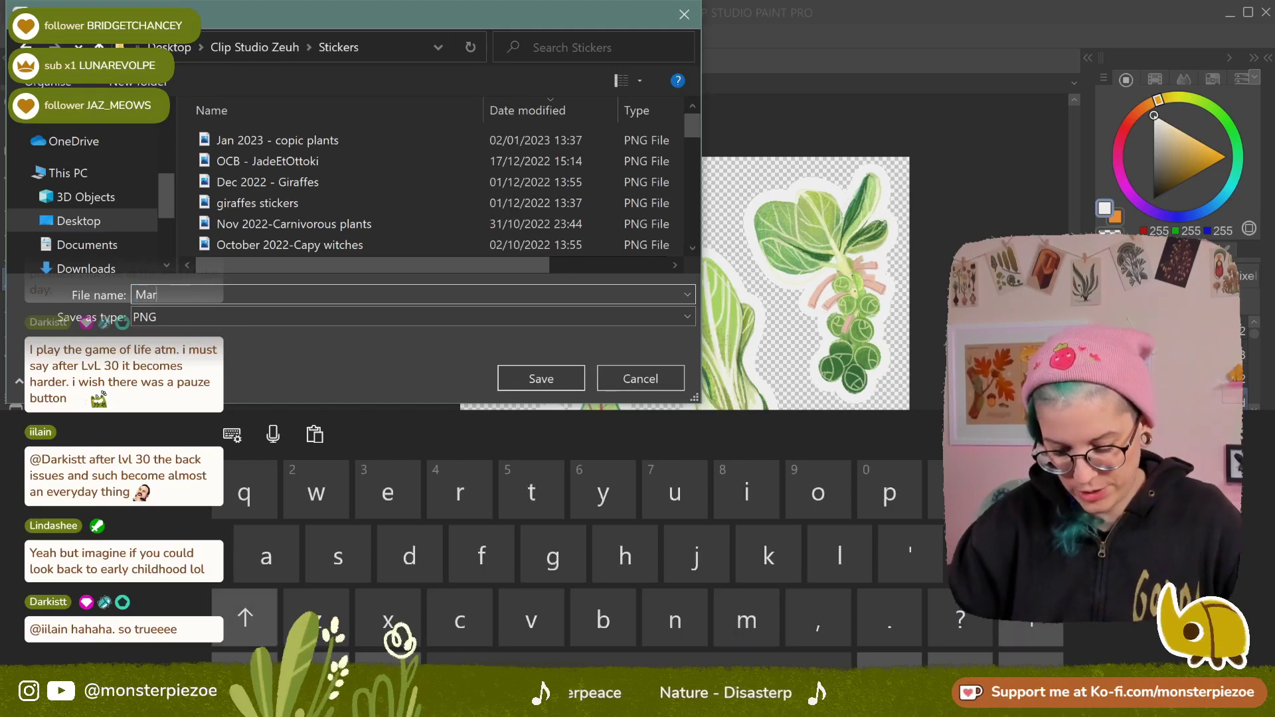
type("ch 20")
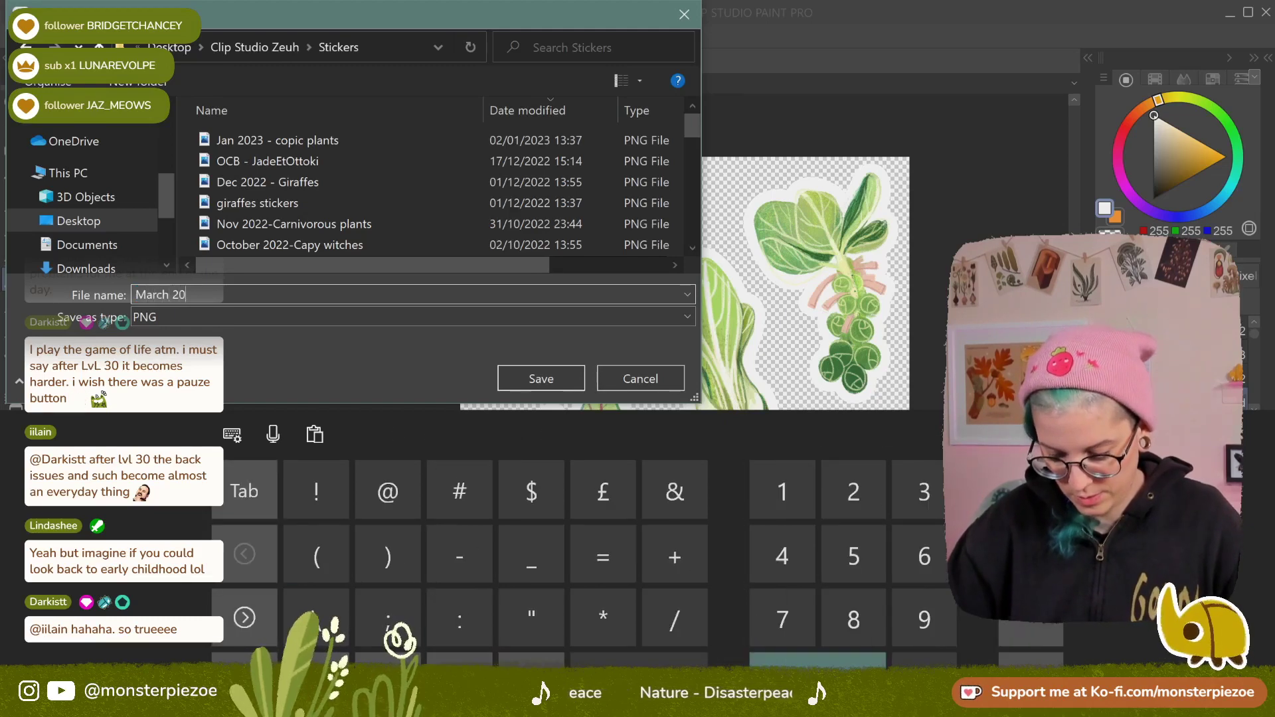
type("23-")
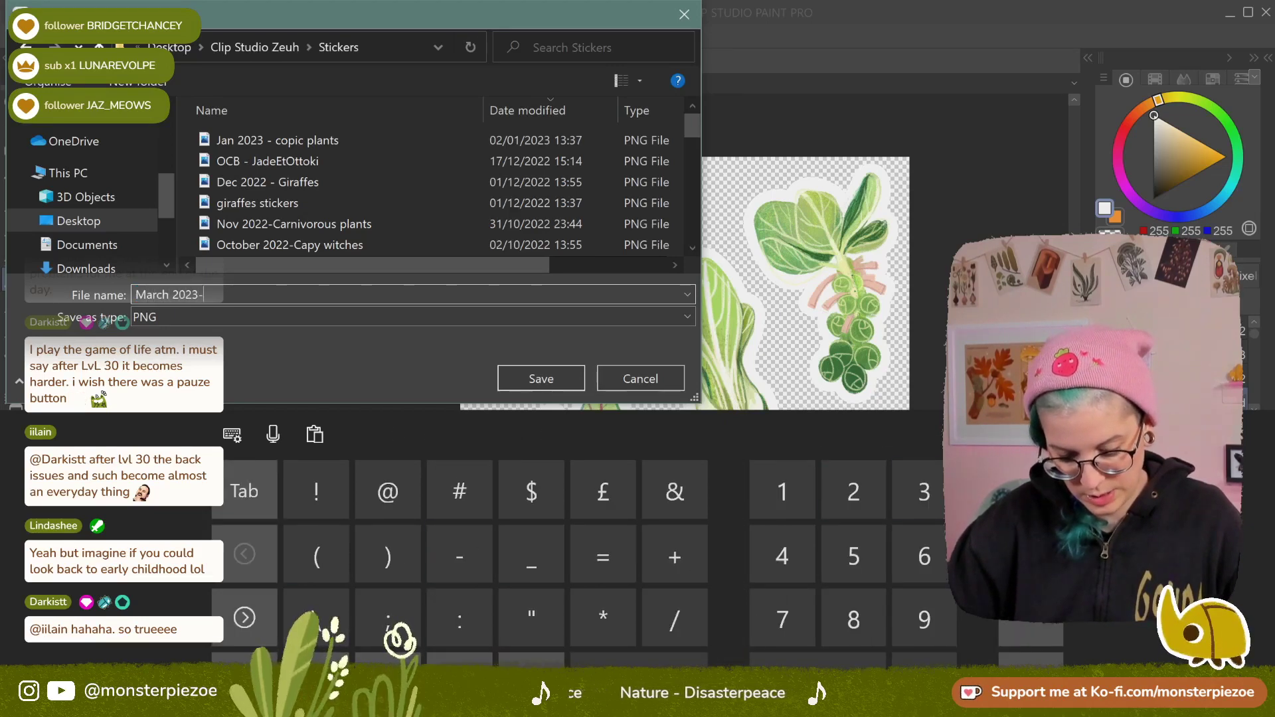
type("ve")
key("BackSpace")
key("BackSpace")
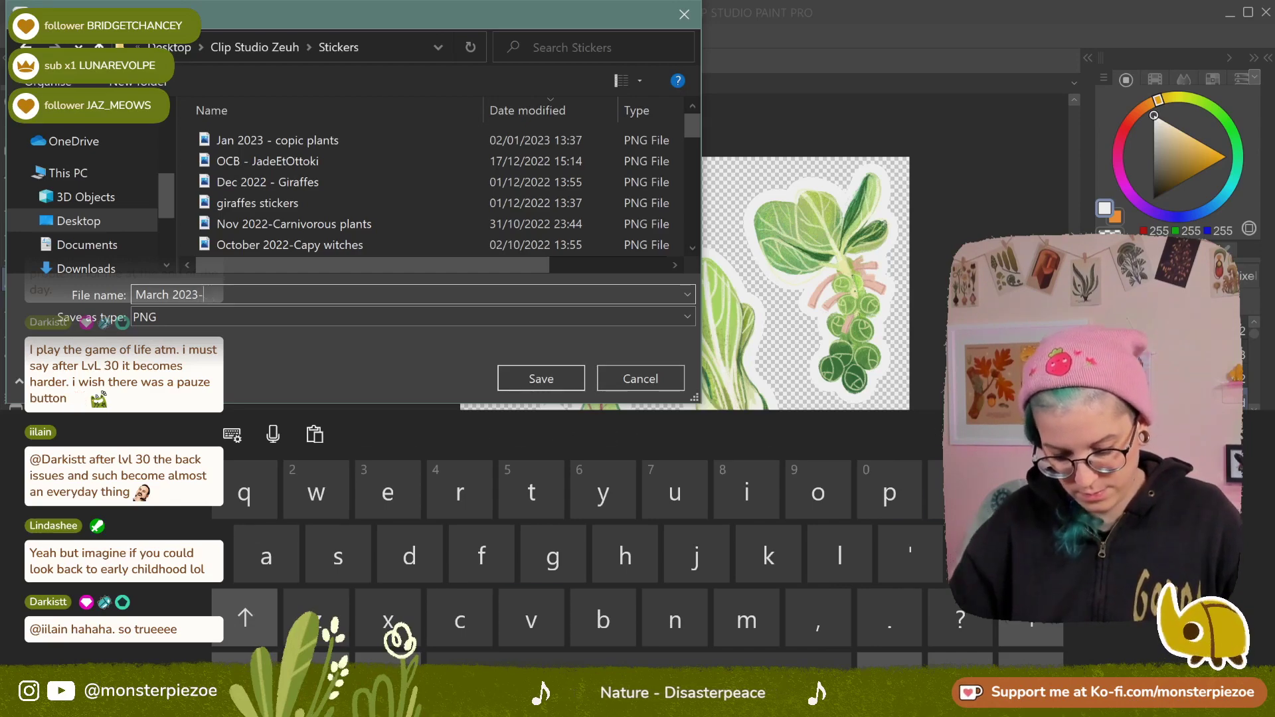
type("cabbages")
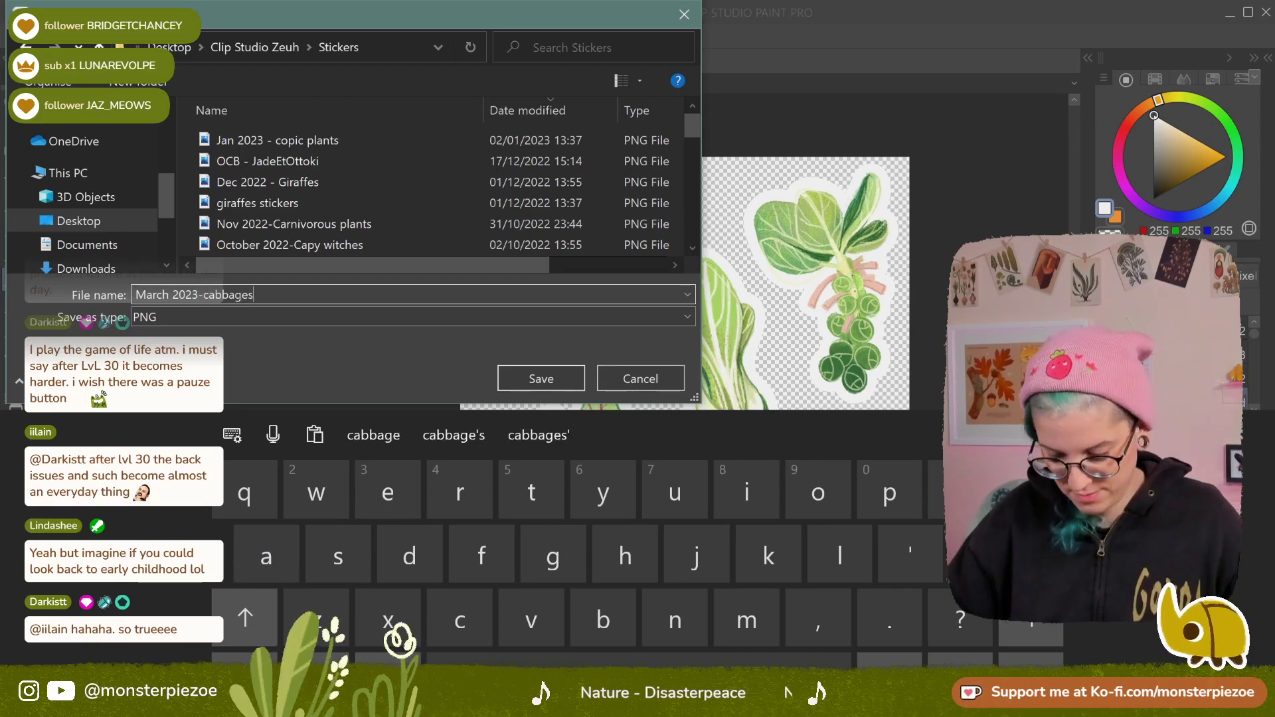
key("Return")
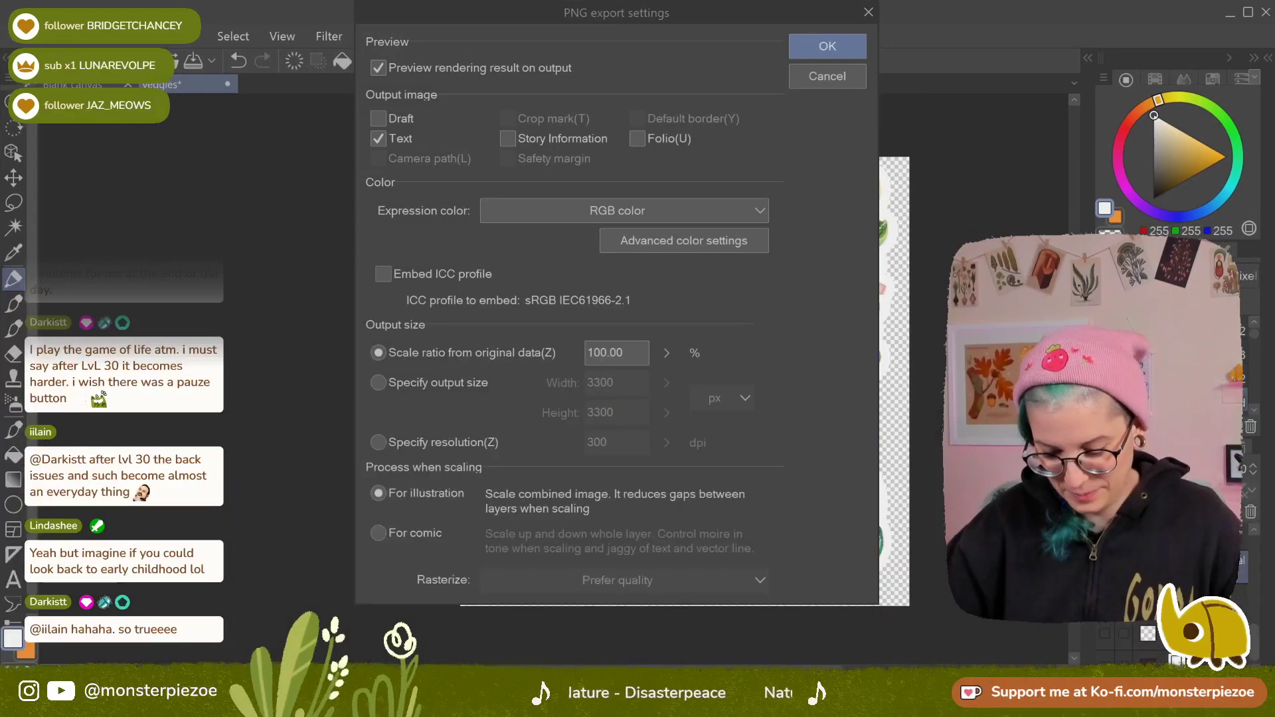
left_click(833, 48)
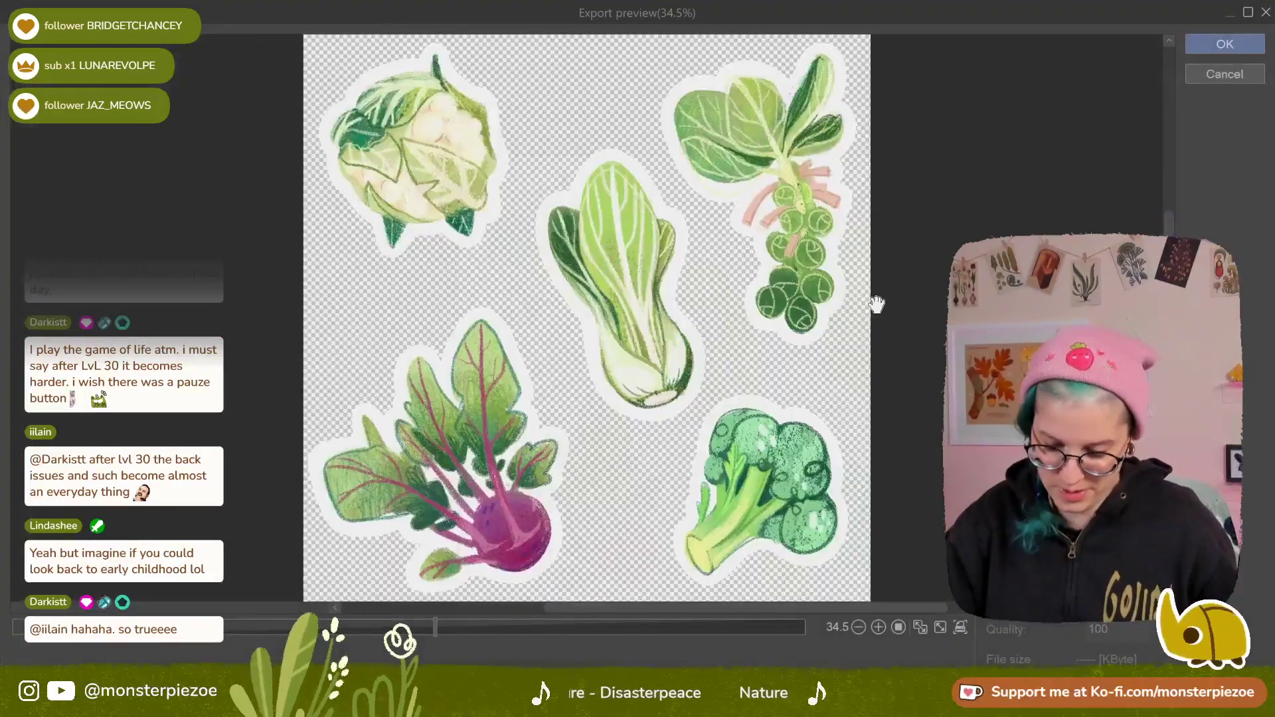
left_click(1229, 45)
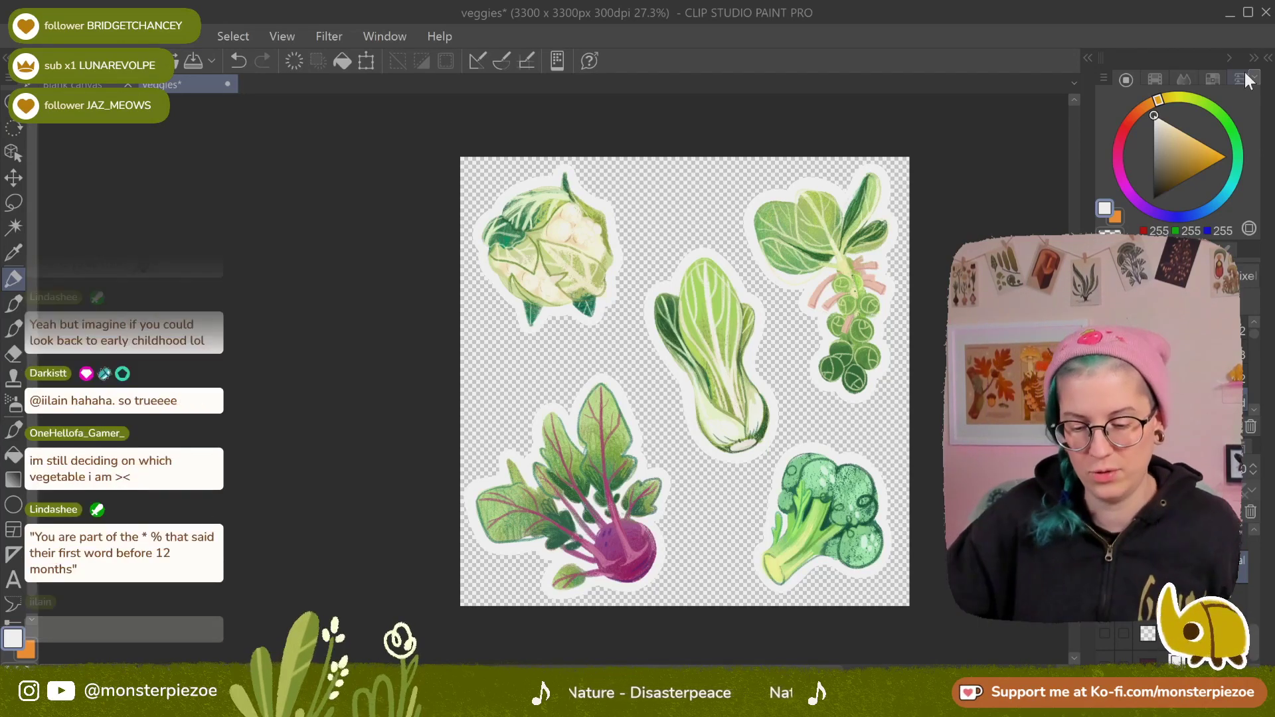
Start saving the sticker document under a new name and open the Stickers folder inside Clip Studio Zeuh
left_click(20, 36)
left_click(140, 159)
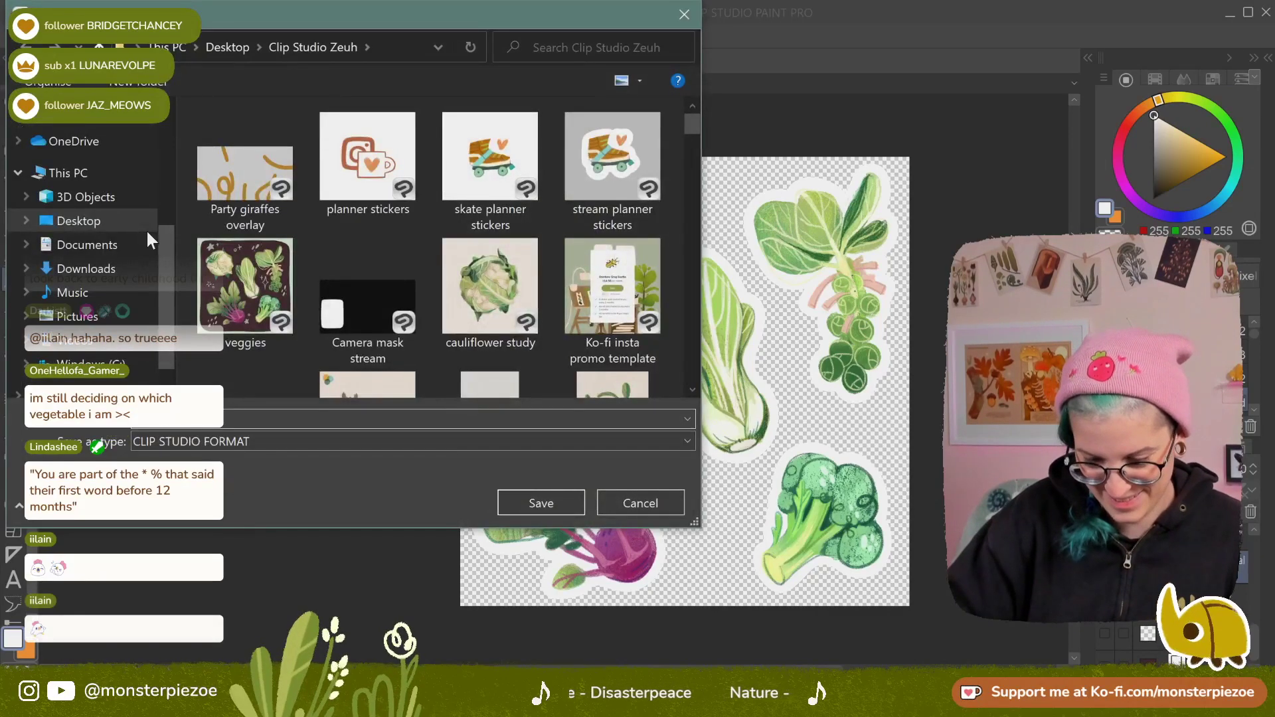
left_click_drag(691, 124, 708, 443)
scroll(491, 143, "down", 10)
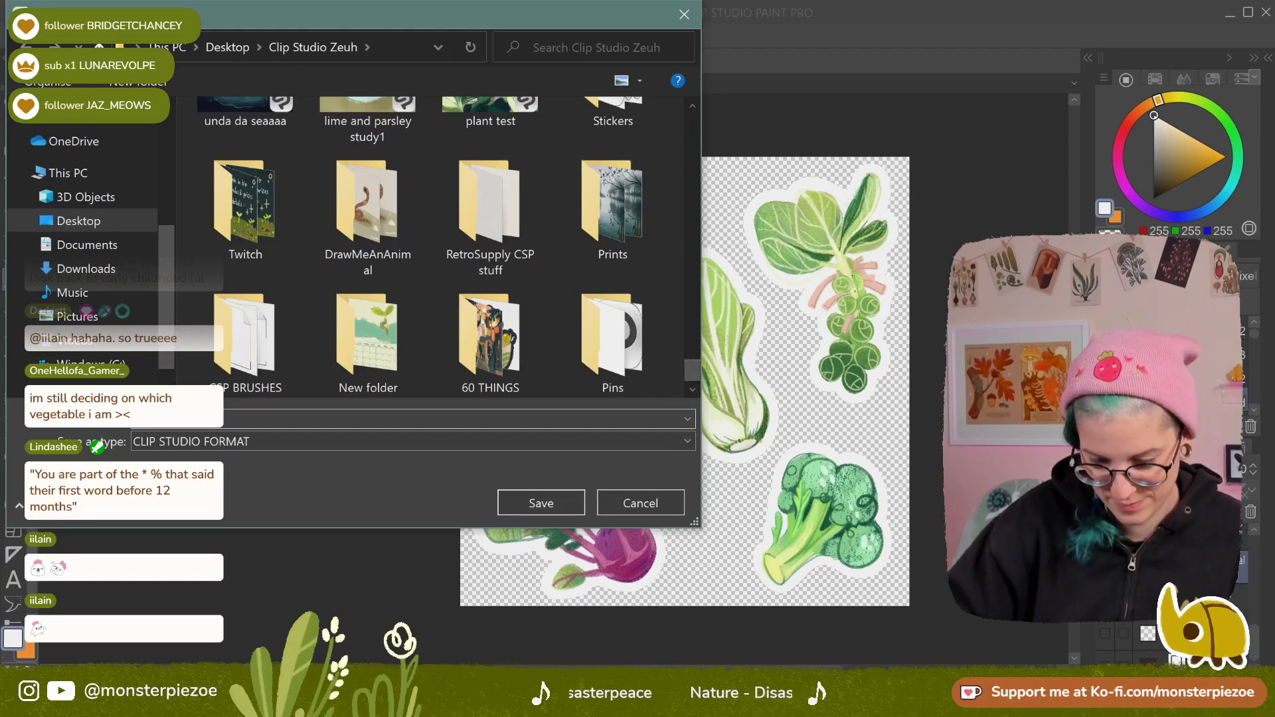
scroll(492, 143, "up", 1)
double_click(611, 129)
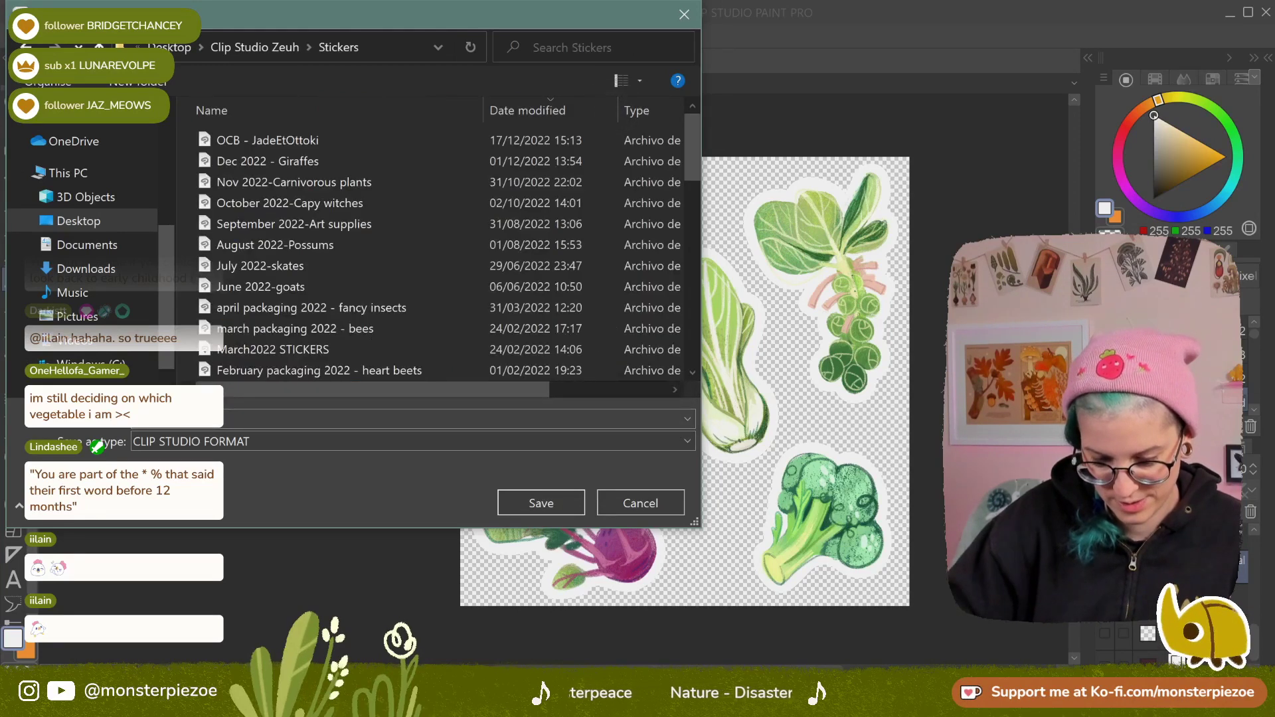
left_click_drag(689, 152, 707, 35)
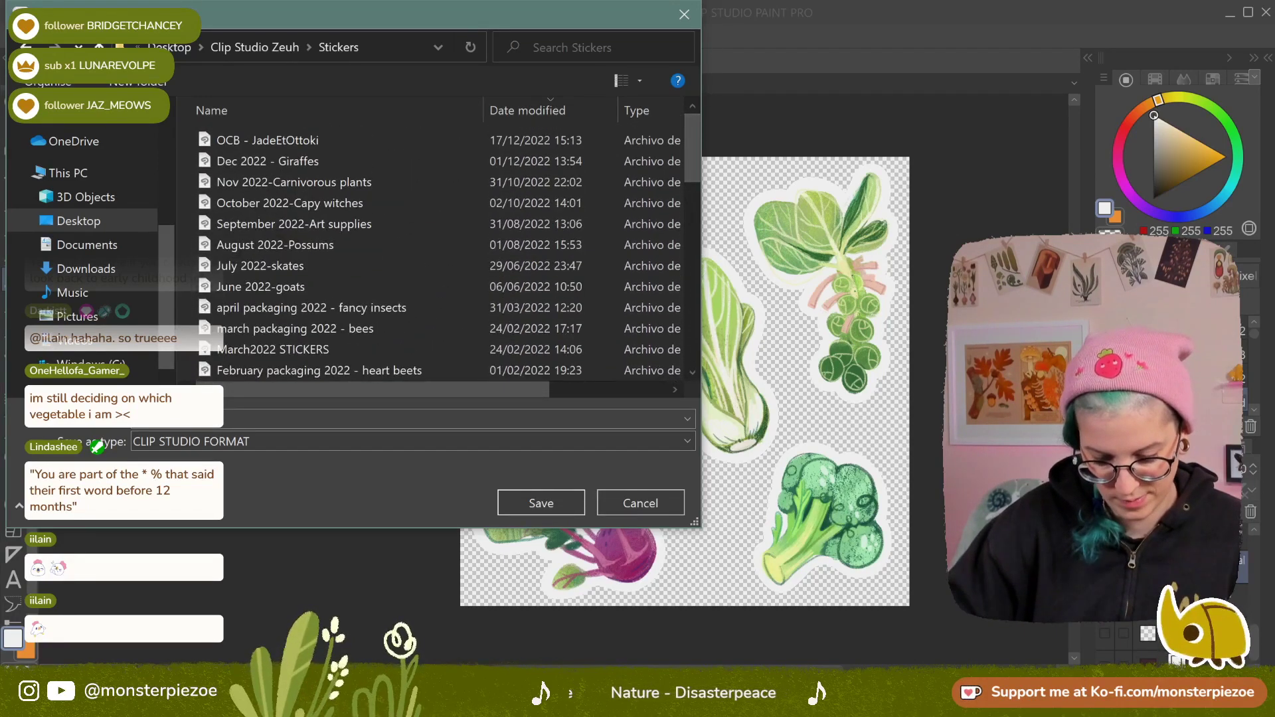
Save the document in Clip Studio format as "March 2023-cabbages stickers" and close it
left_click(412, 418)
type("March")
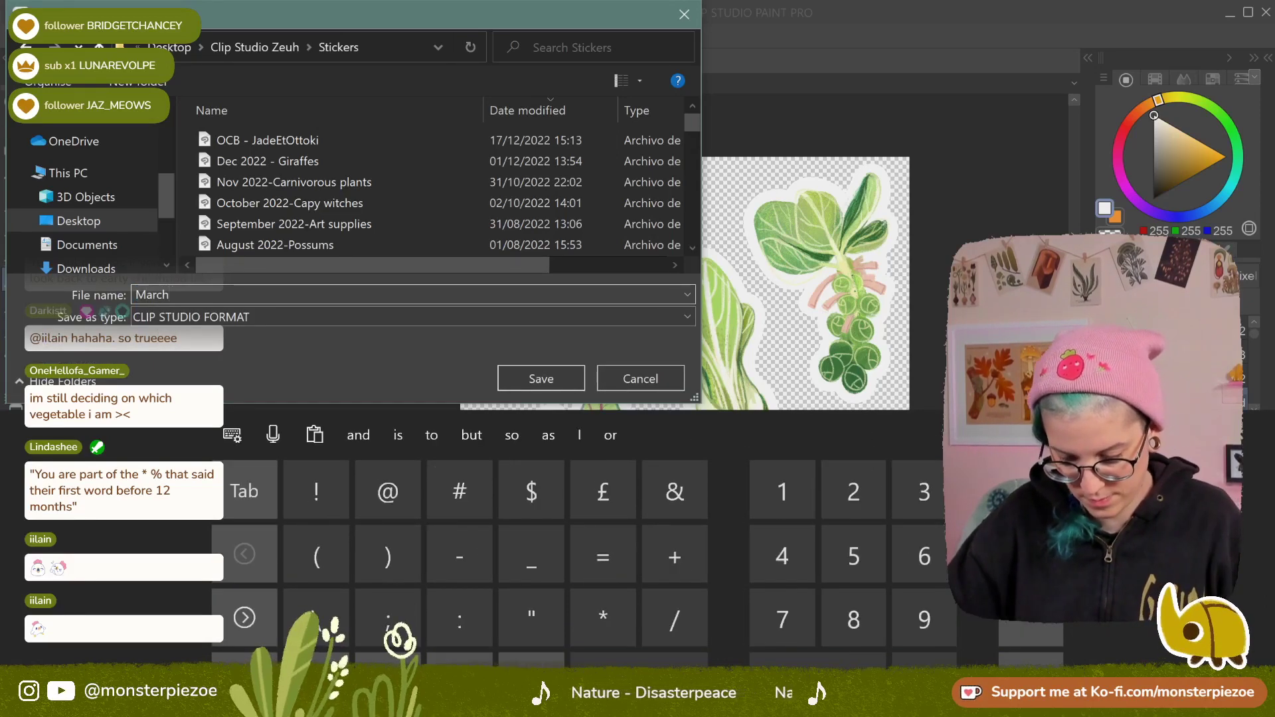
type(" 2023-")
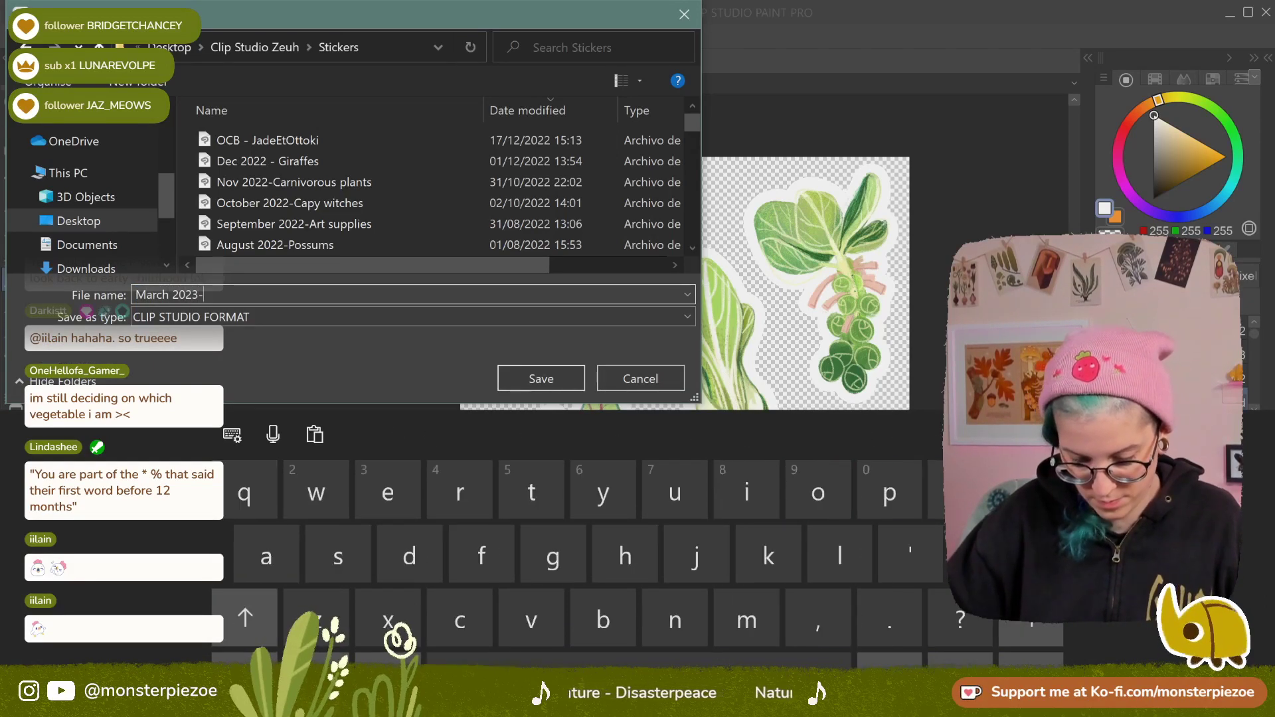
type("cabbages ")
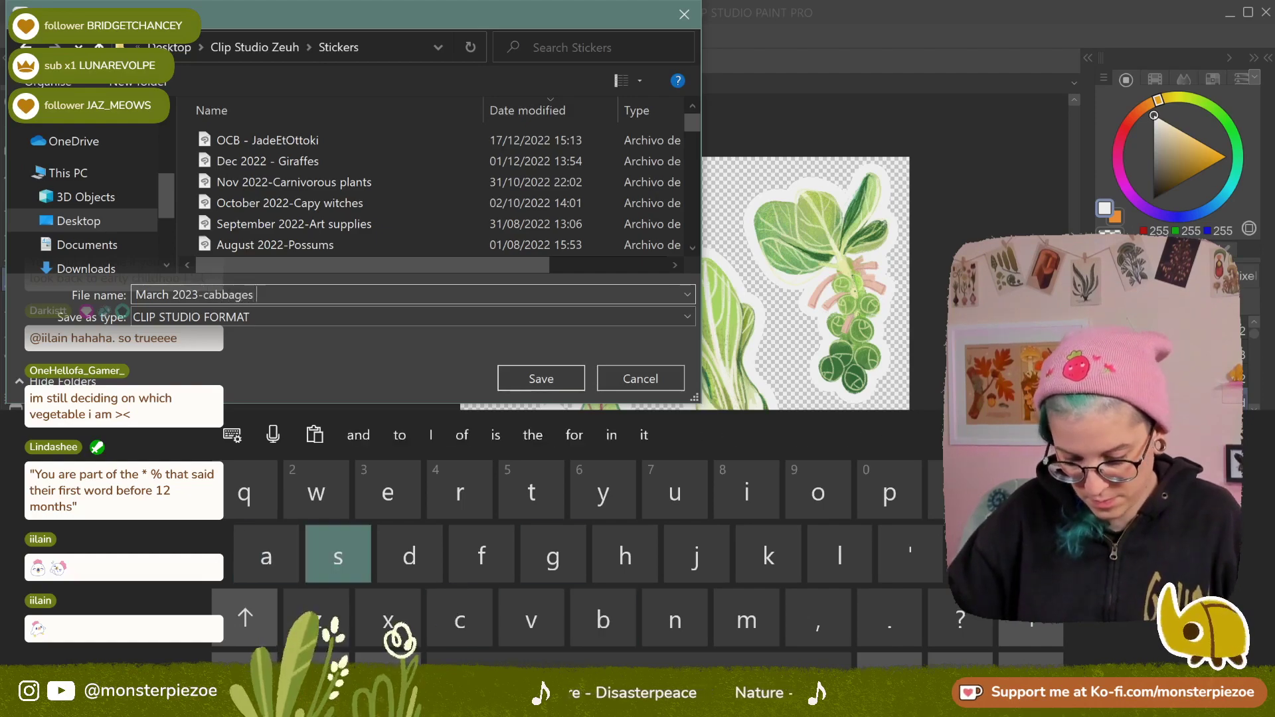
type("stickers")
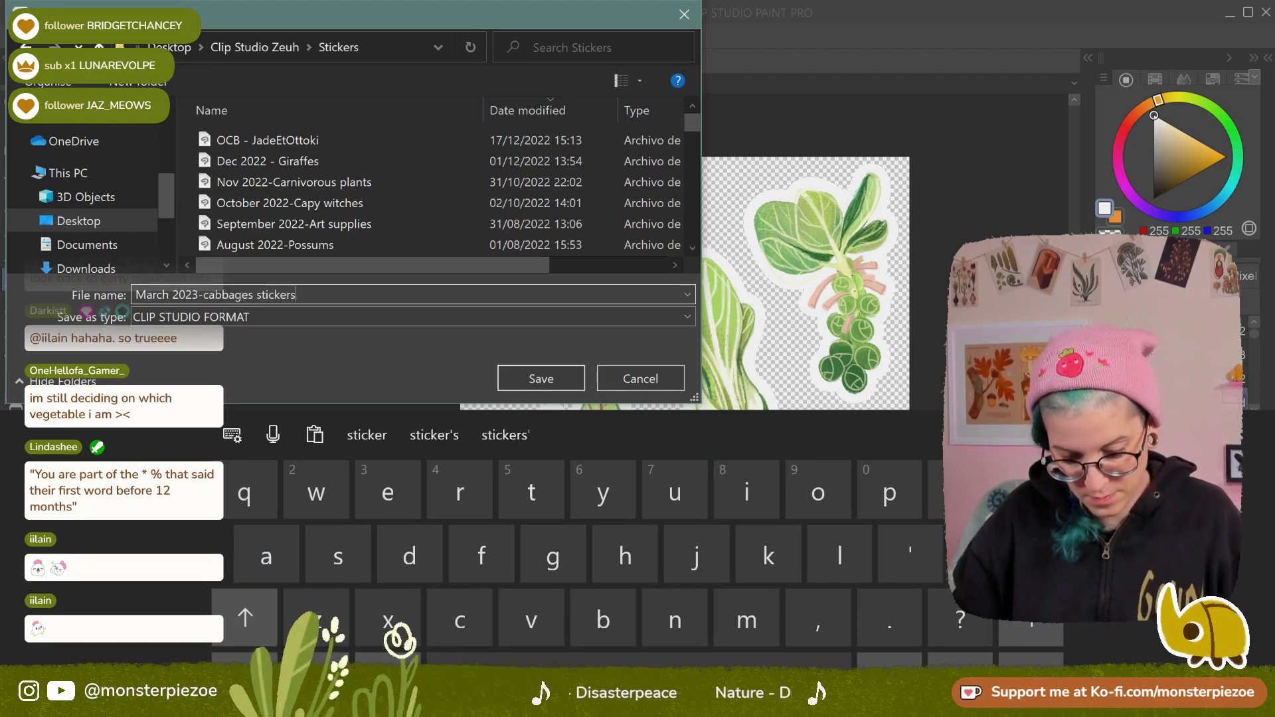
key("Return")
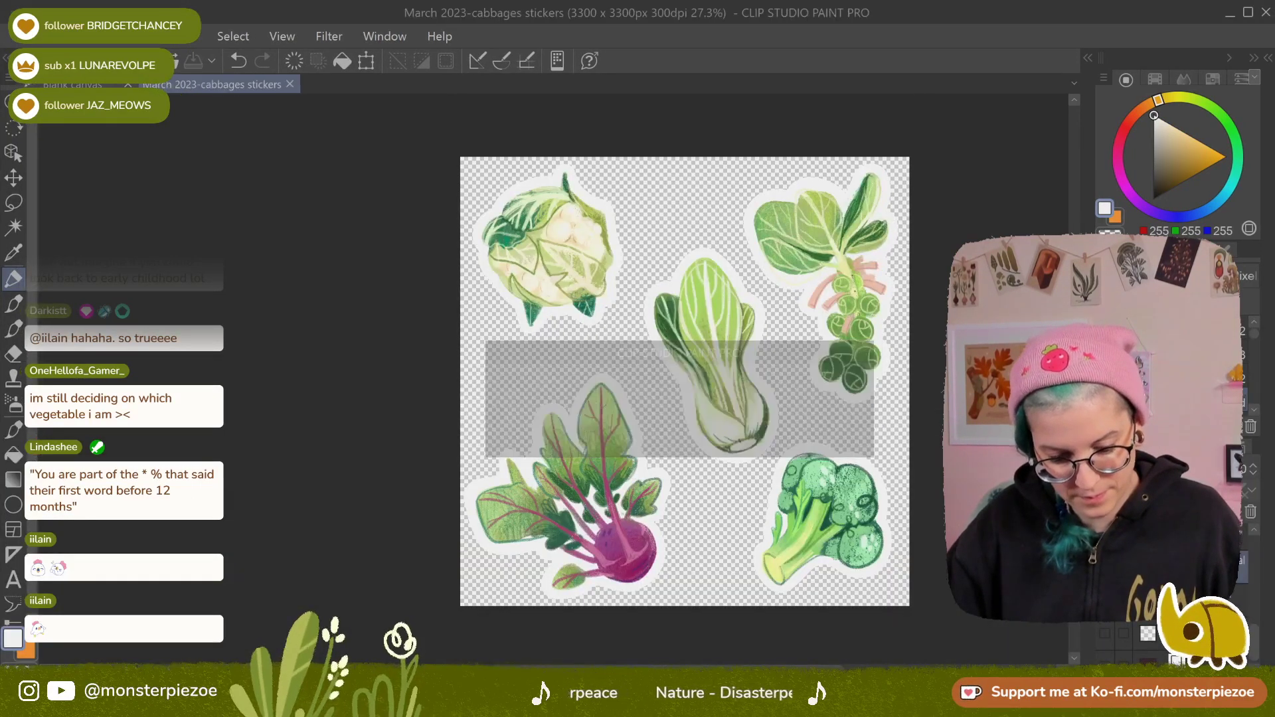
left_click(290, 85)
left_click_drag(889, 239, 1084, 243)
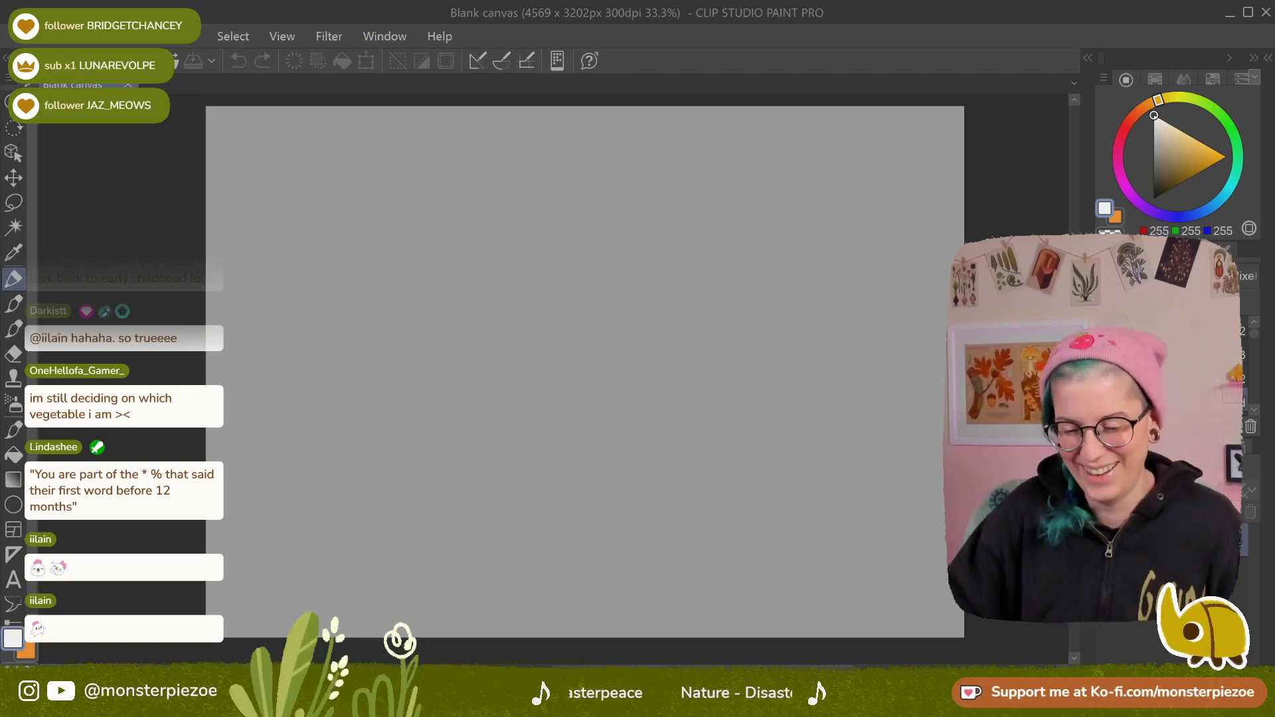
scroll(584, 372, "down", 2)
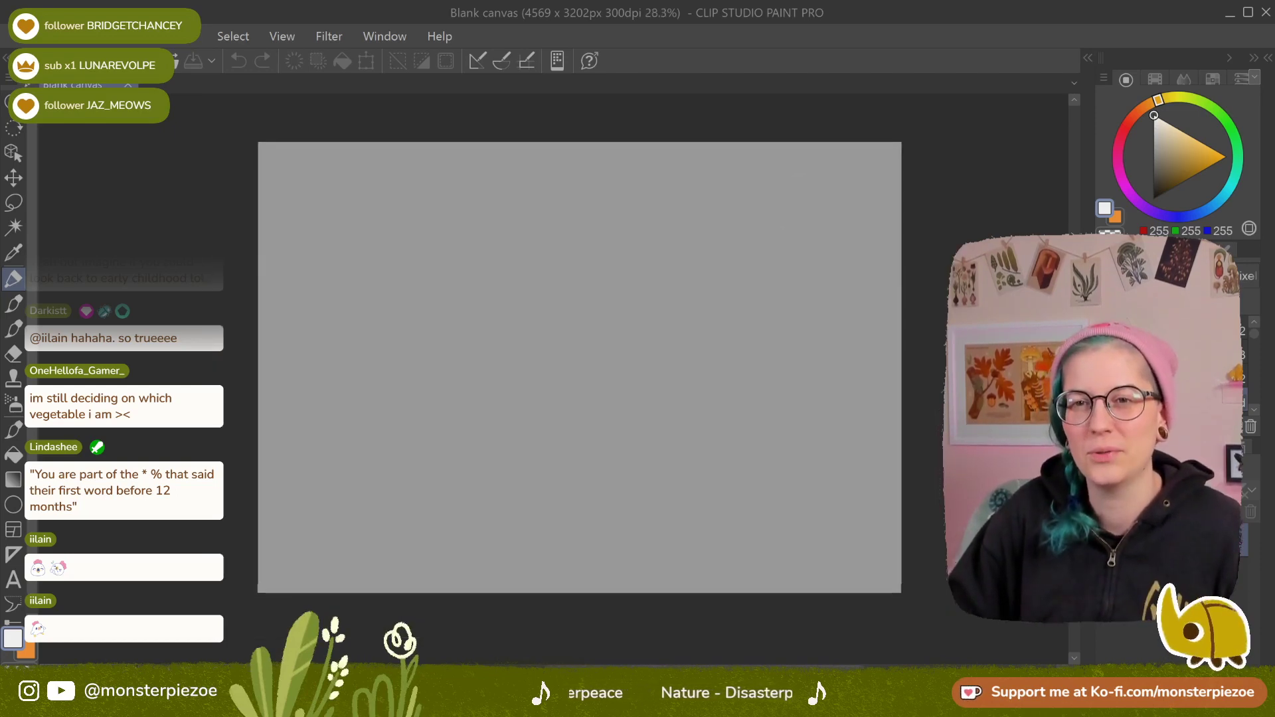
left_click_drag(579, 367, 586, 366)
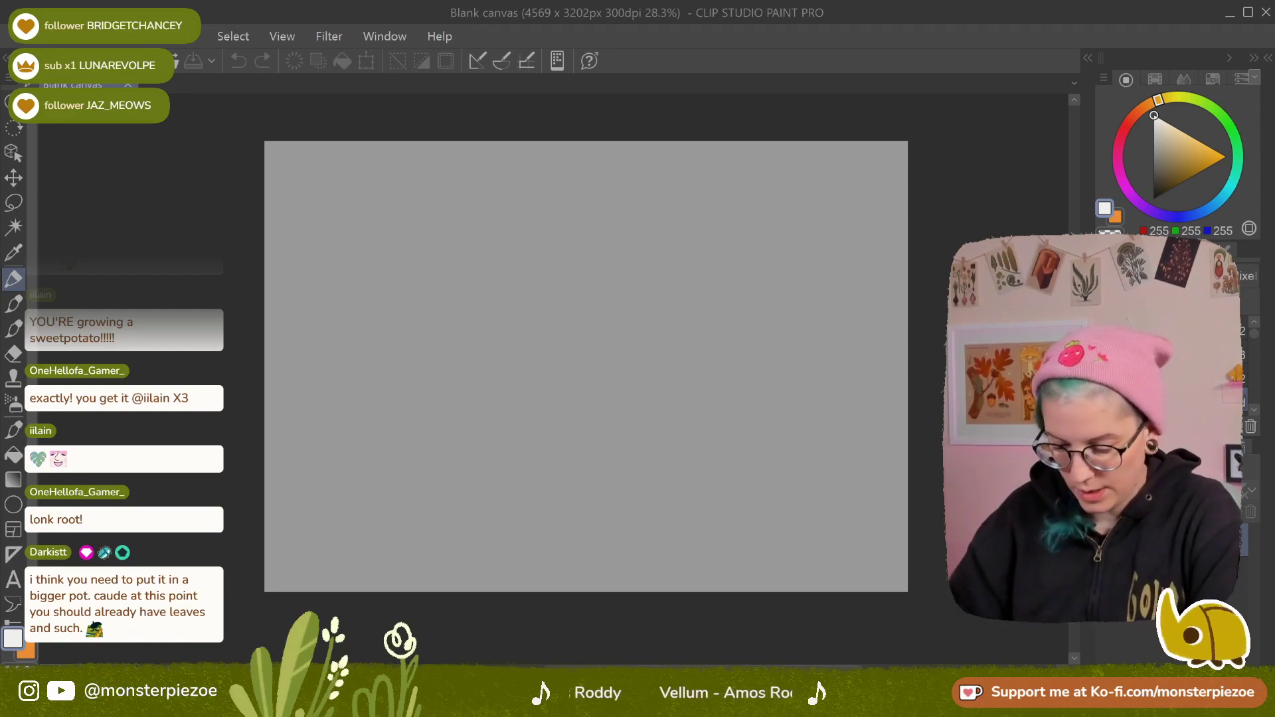
Switch to the browser, look through the Unsplash garden photo results, and return to the blank canvas in Clip Studio Paint
key("alt+Tab")
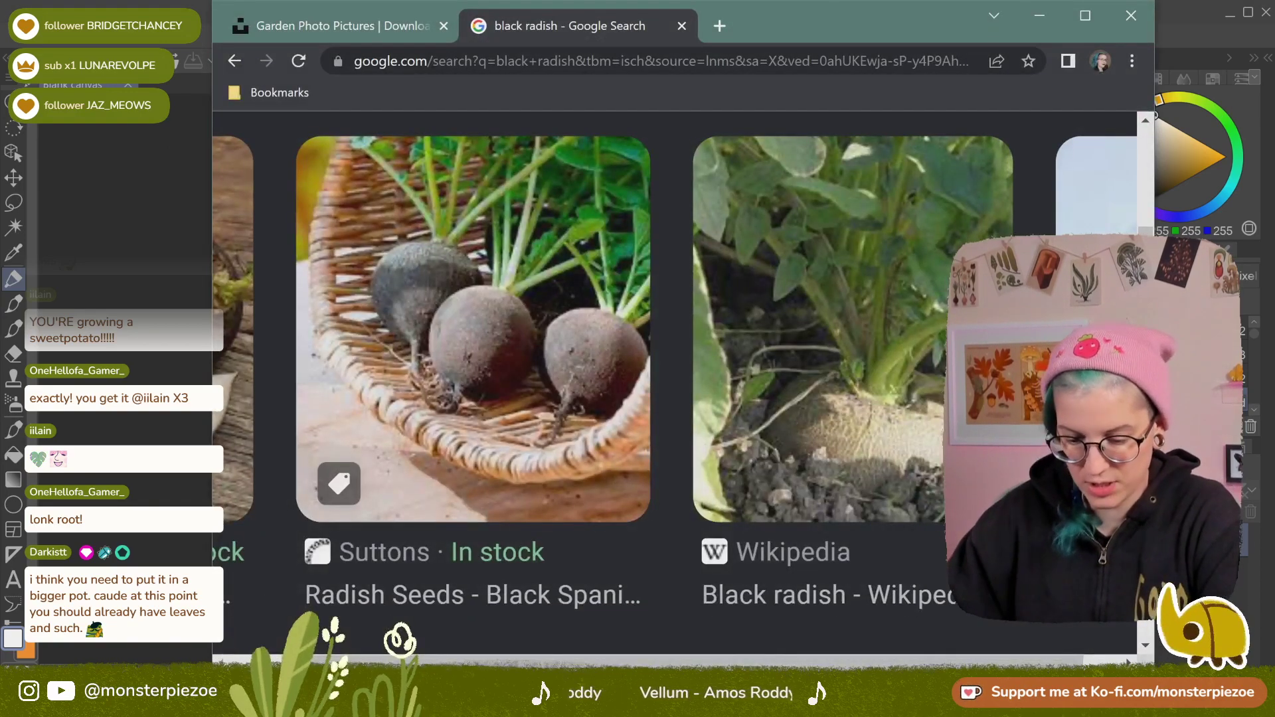
left_click(366, 26)
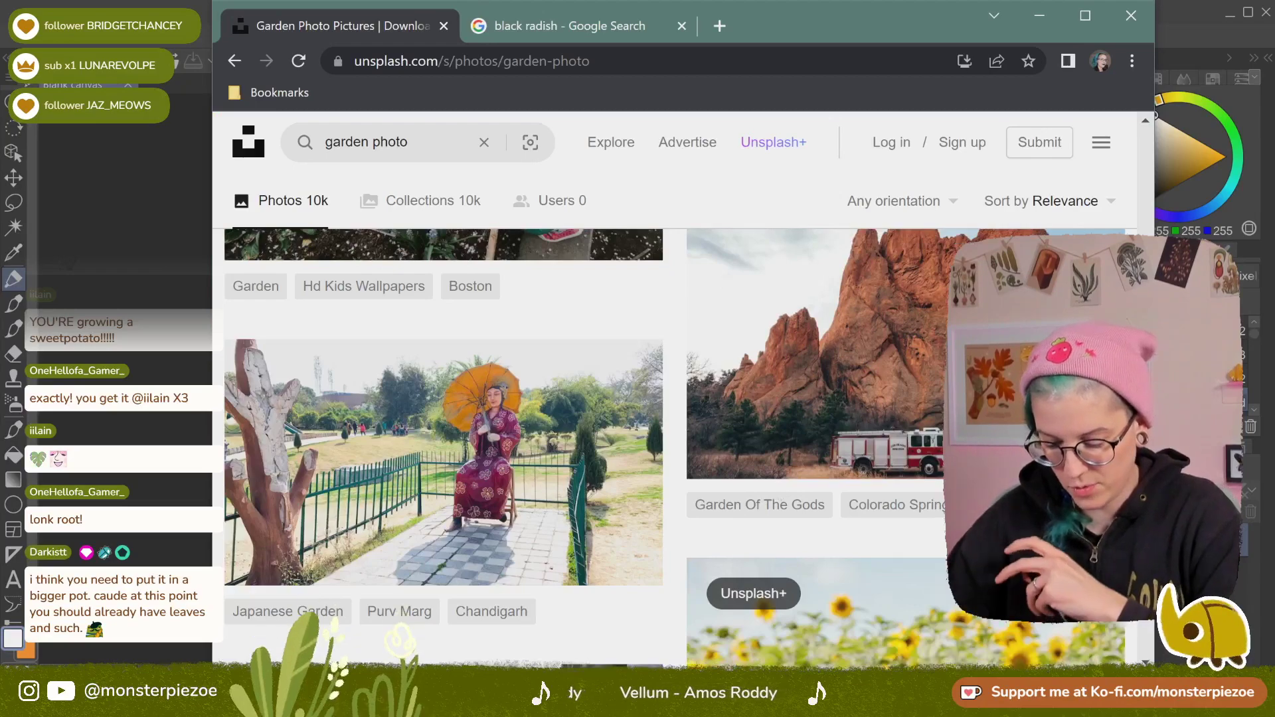
scroll(773, 495, "down", 10)
scroll(773, 496, "down", 10)
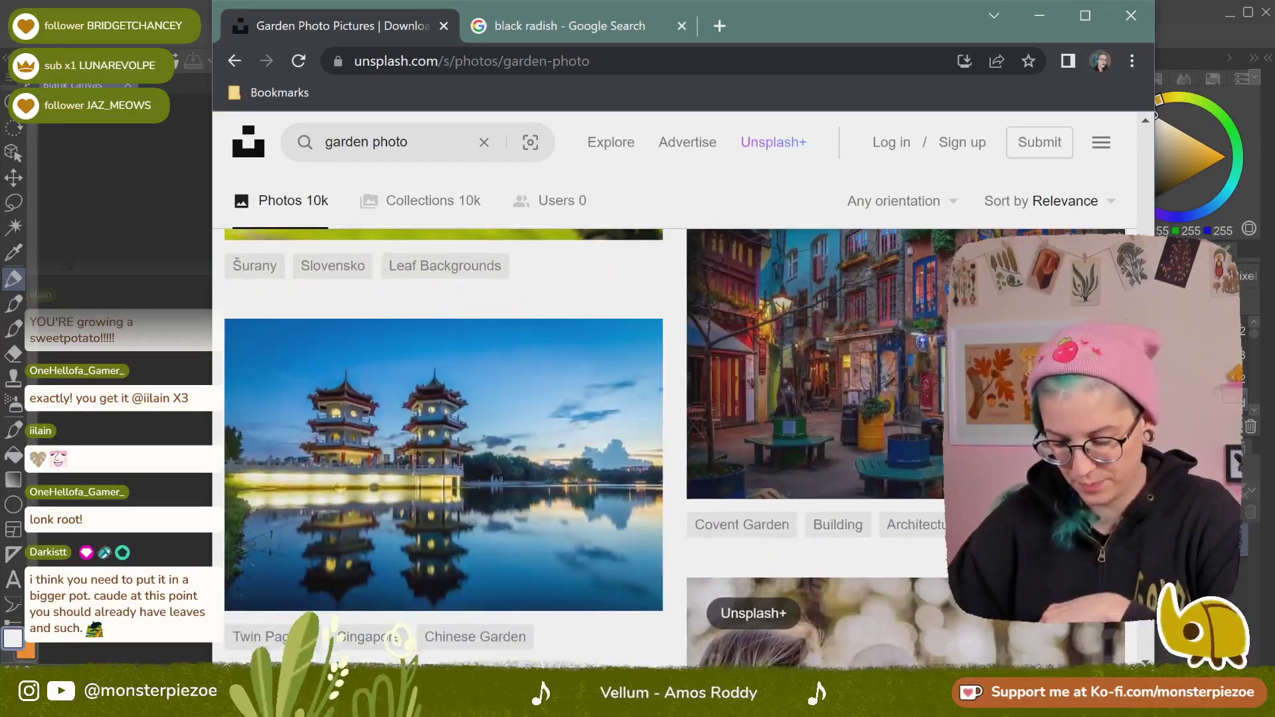
scroll(773, 496, "down", 10)
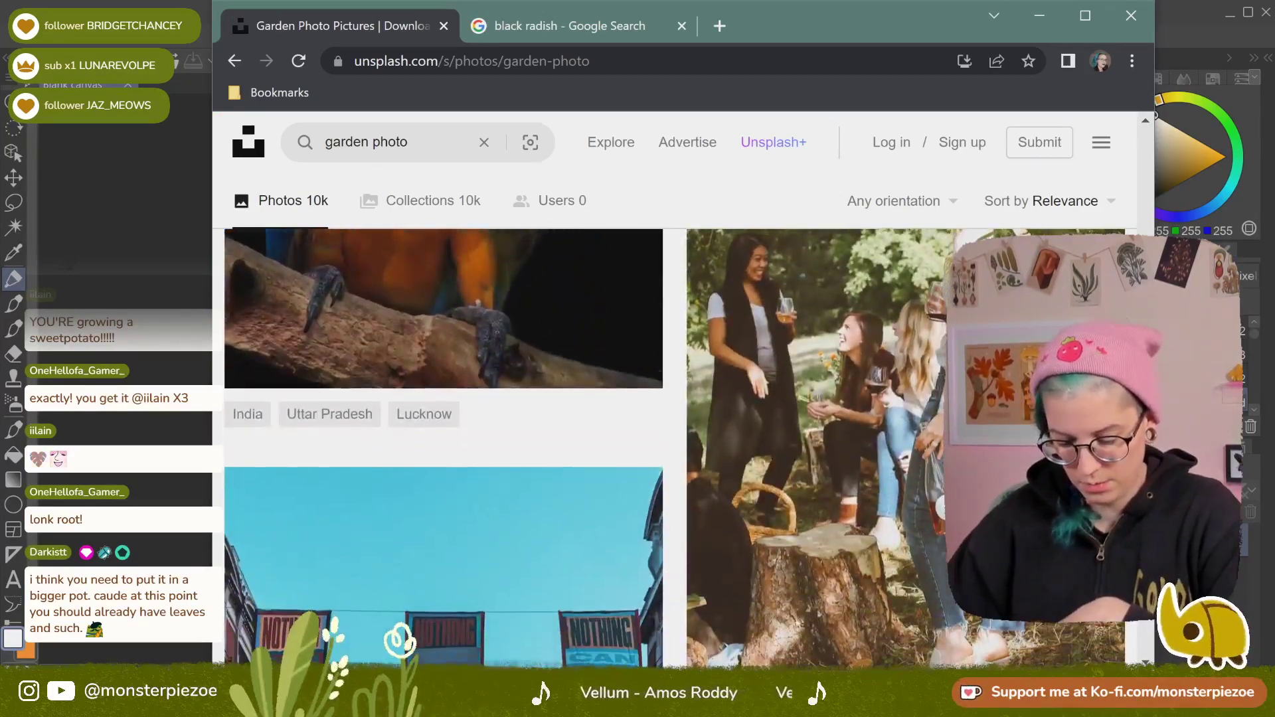
scroll(675, 446, "down", 10)
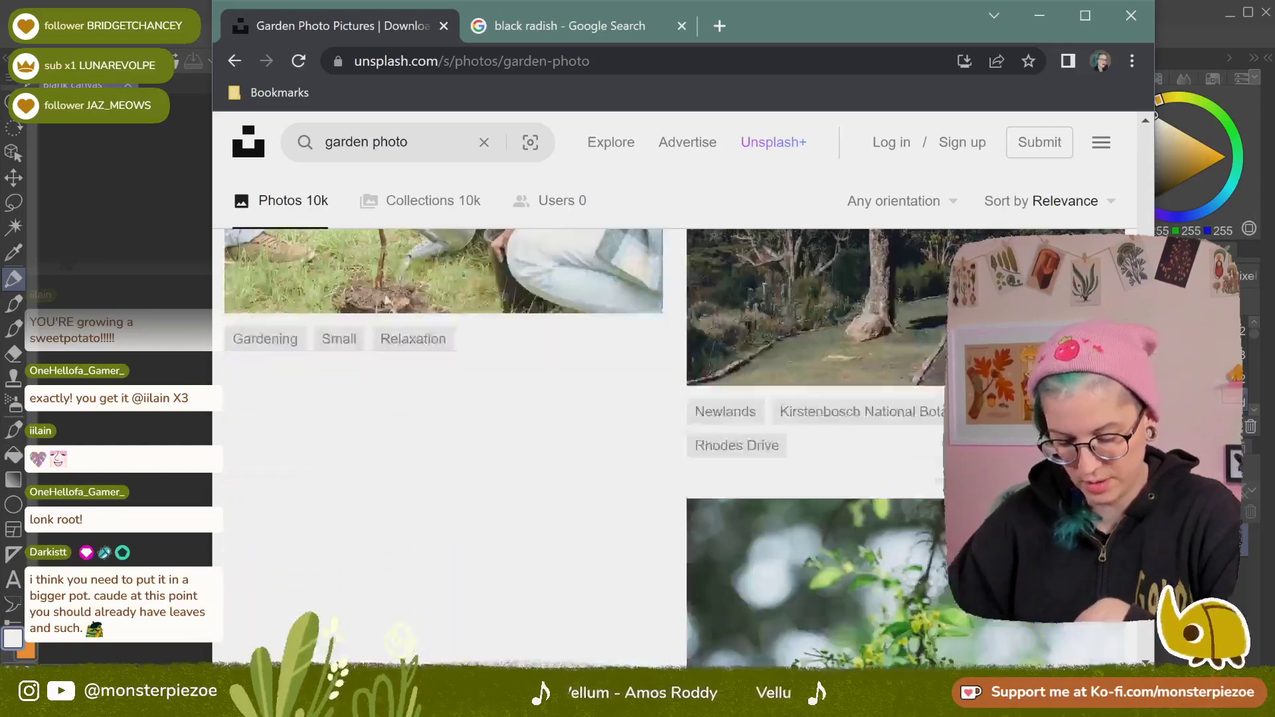
key("alt+Tab")
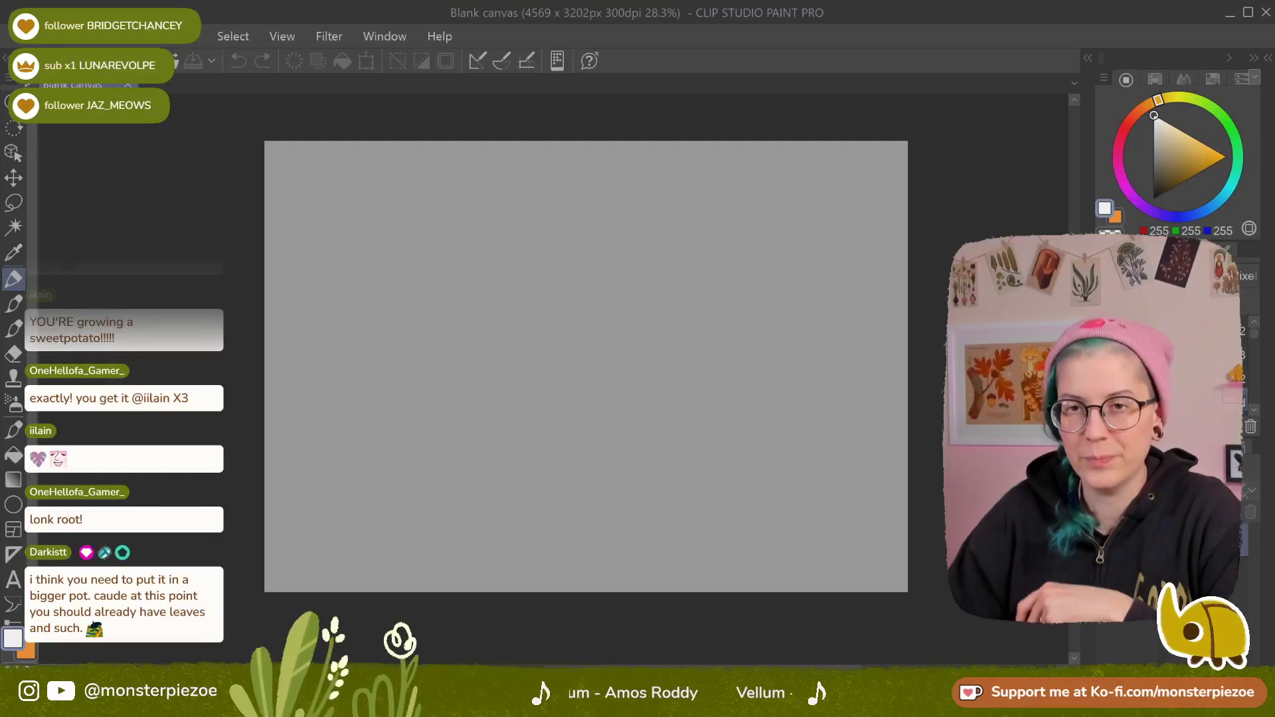
mouse_move(586, 366)
left_mouse_down()
mouse_move(641, 362)
mouse_move(580, 370)
left_mouse_up()
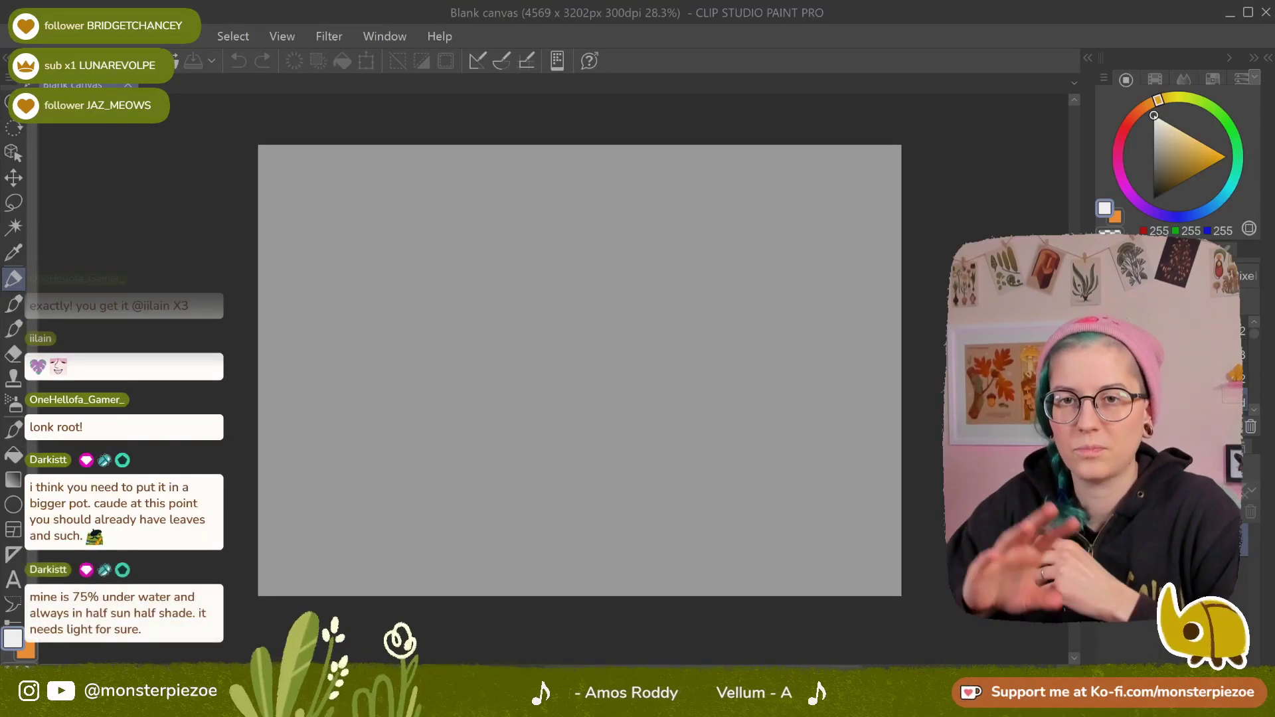